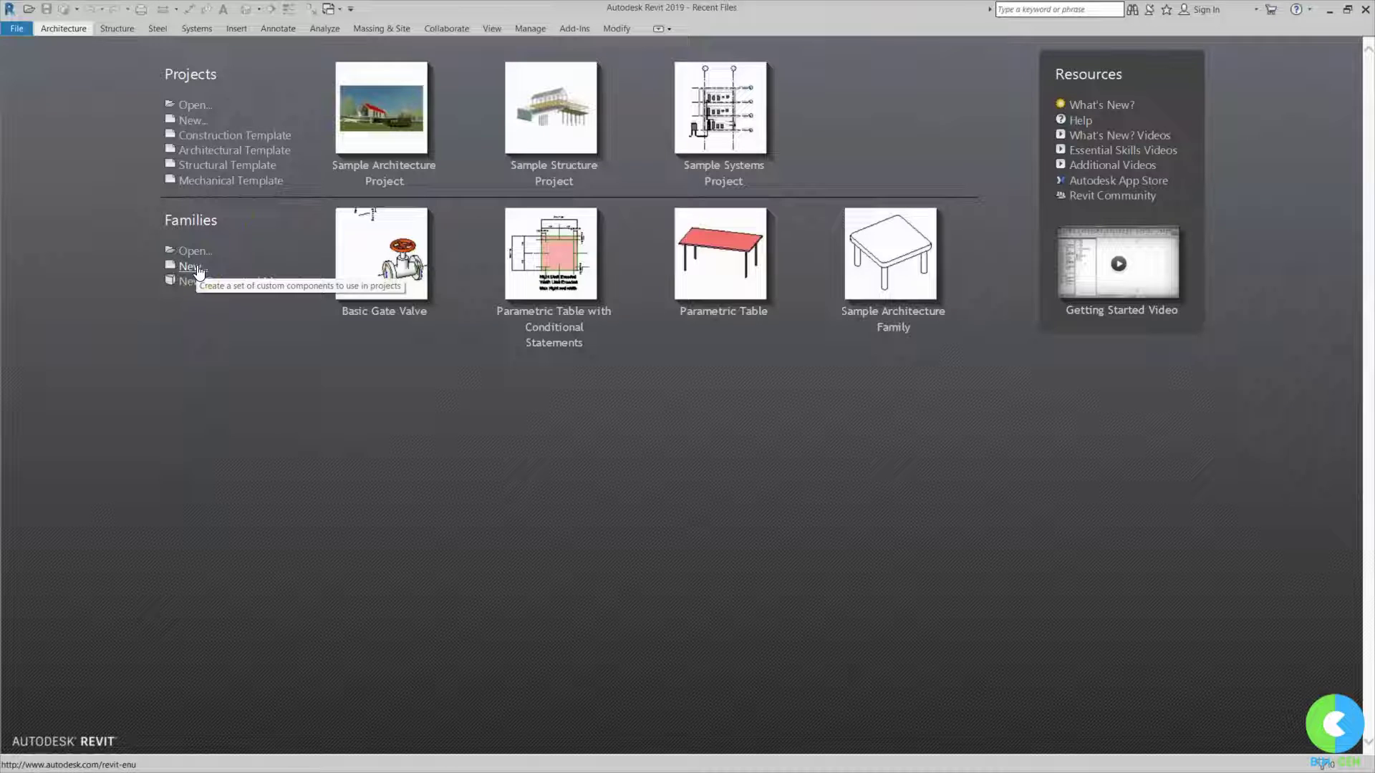
- Create a new family from the Metric Generic Model template
click(191, 266)
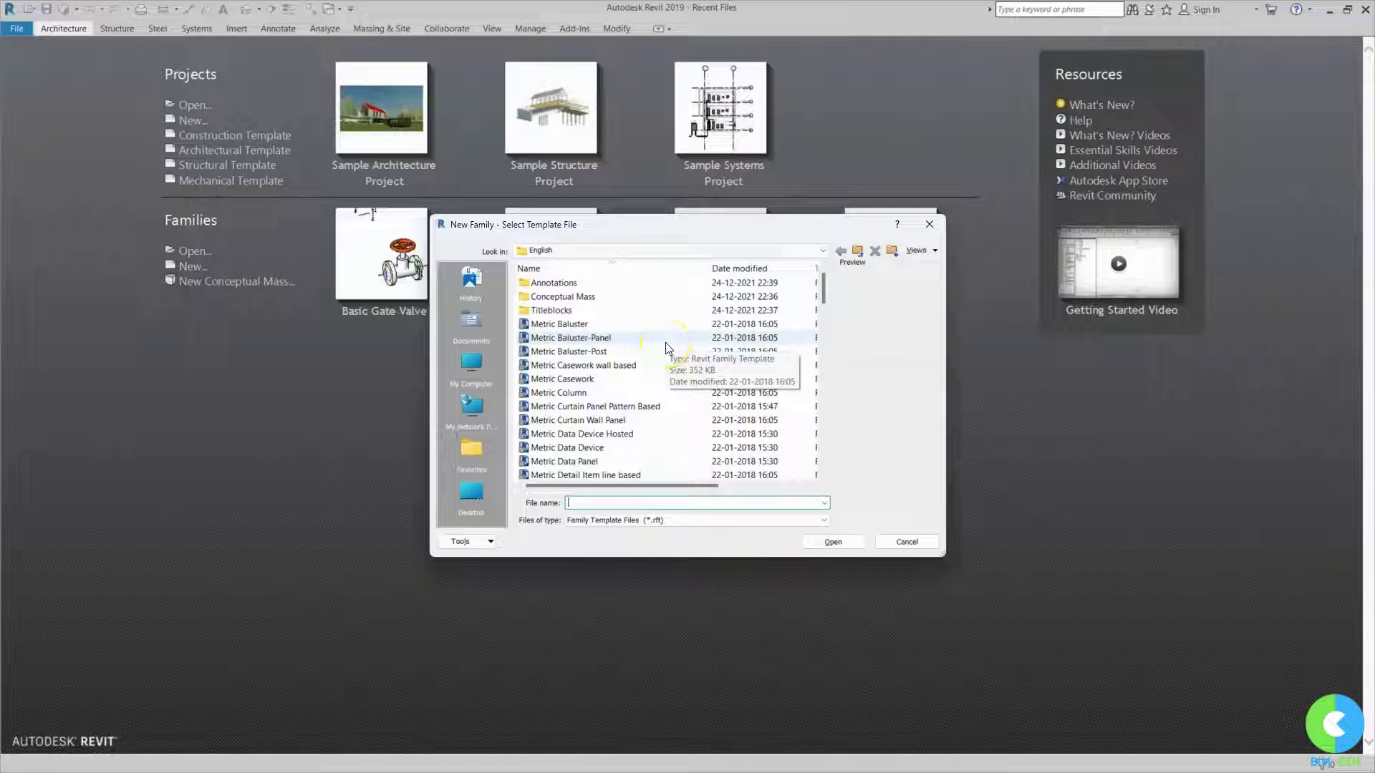
scroll(594, 361, down, 3)
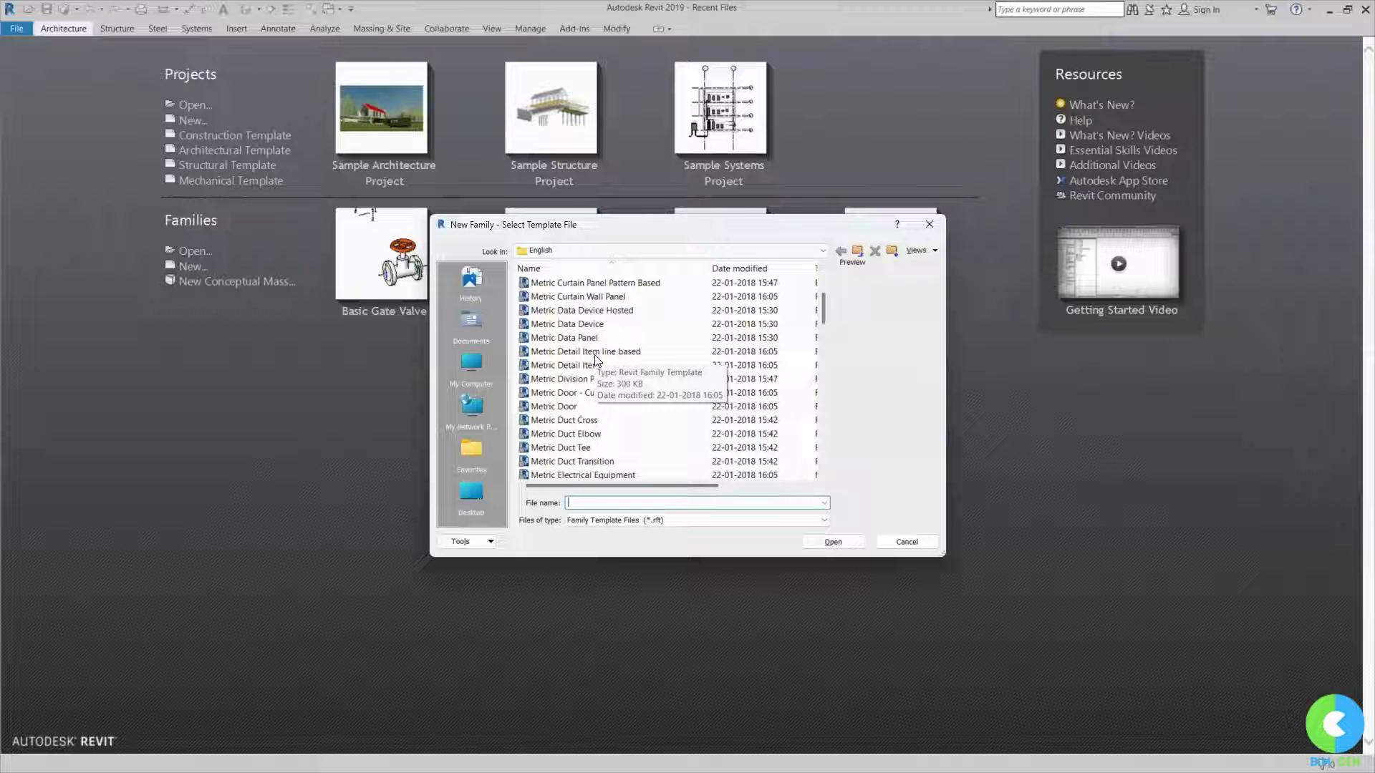
scroll(594, 361, down, 6)
scroll(594, 359, down, 5)
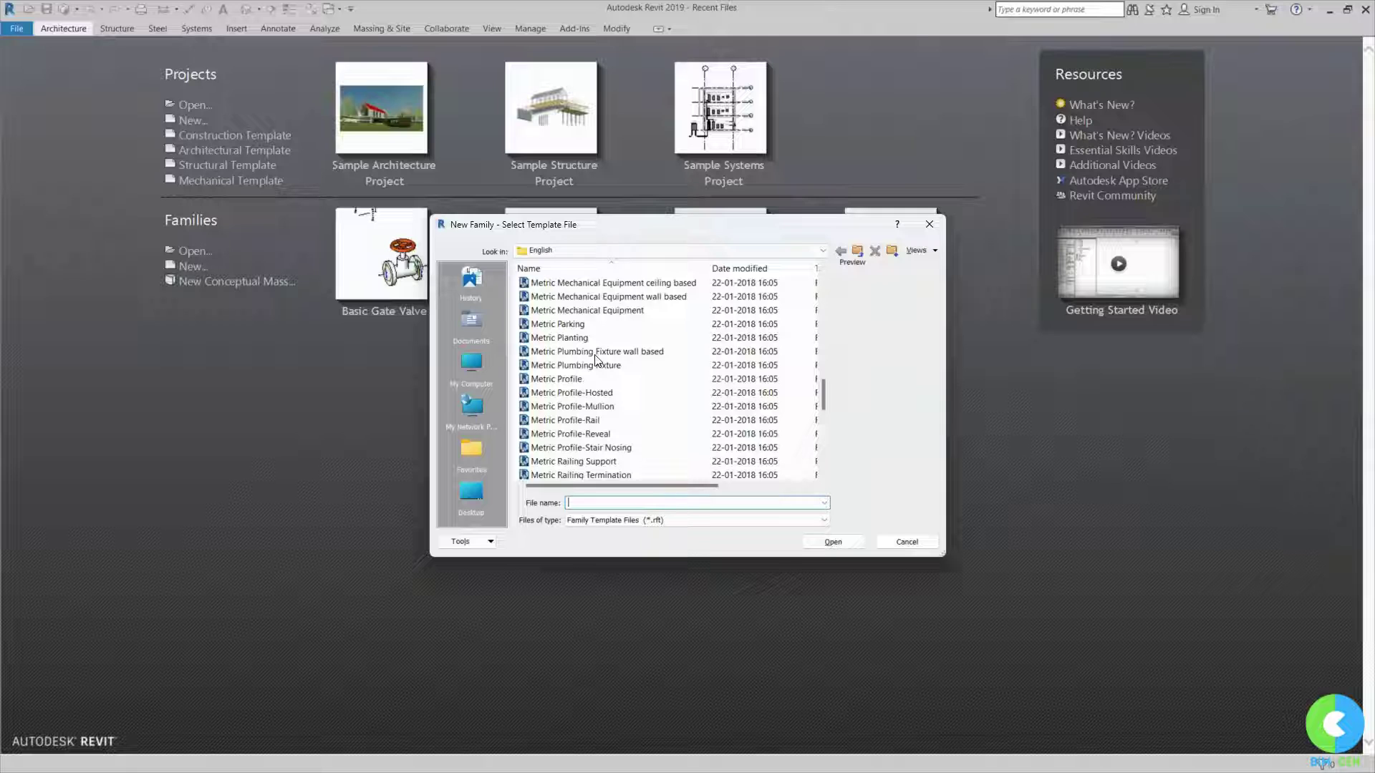
click(595, 347)
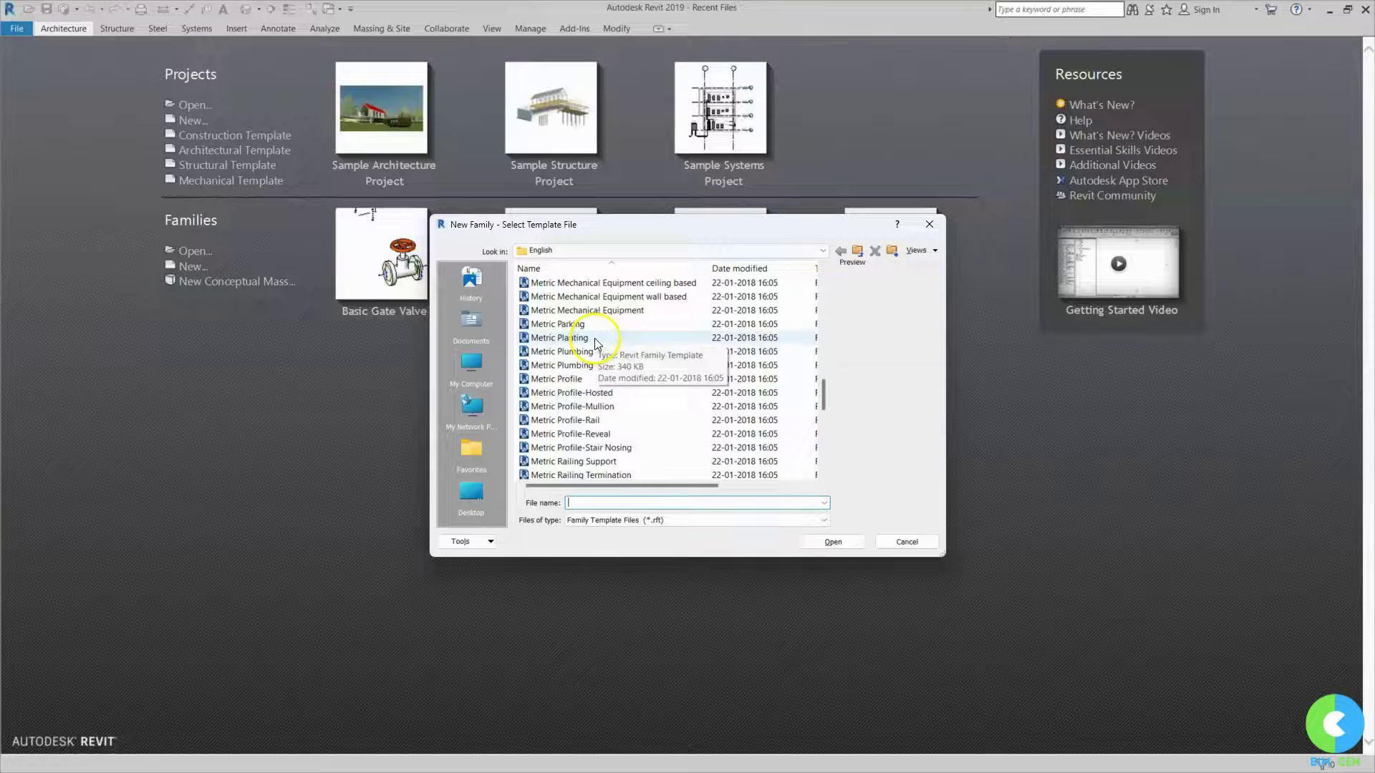
scroll(595, 350, up, 5)
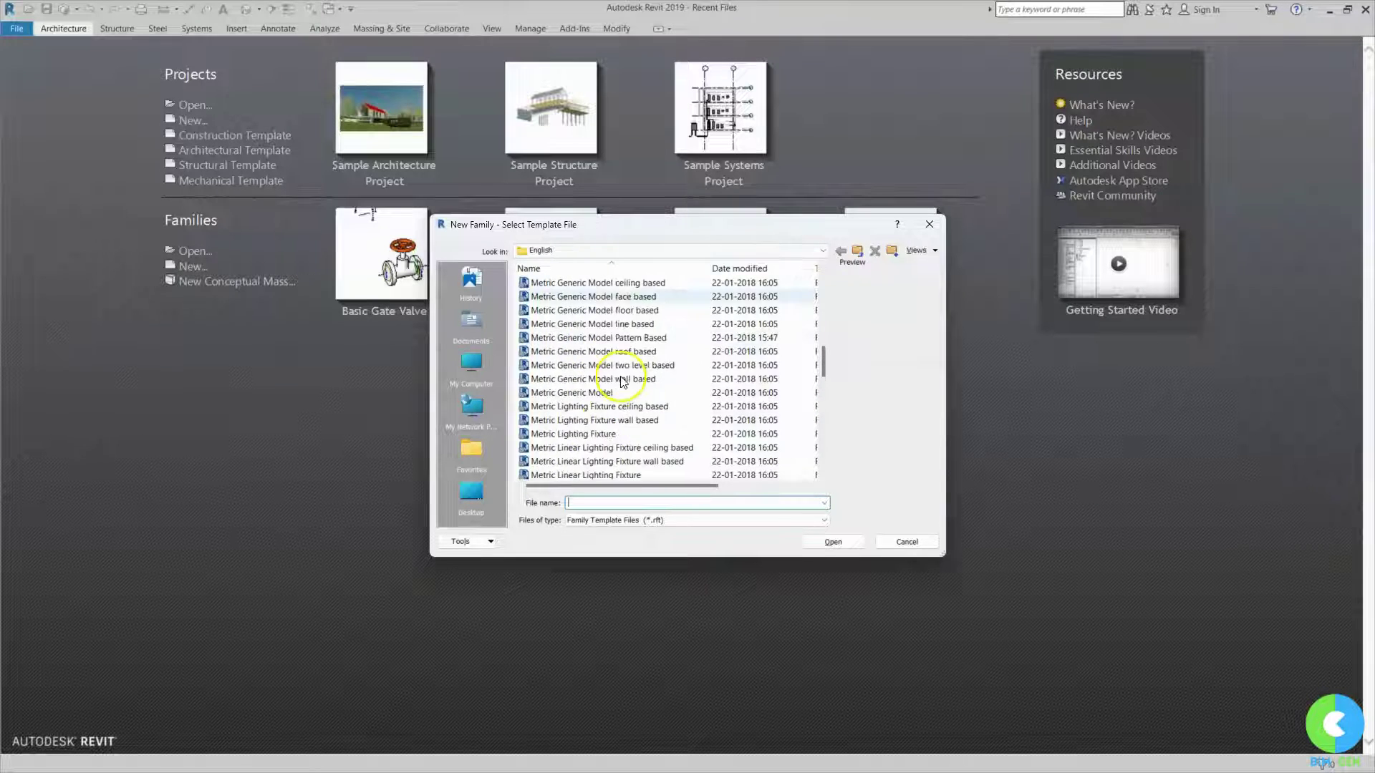
click(595, 393)
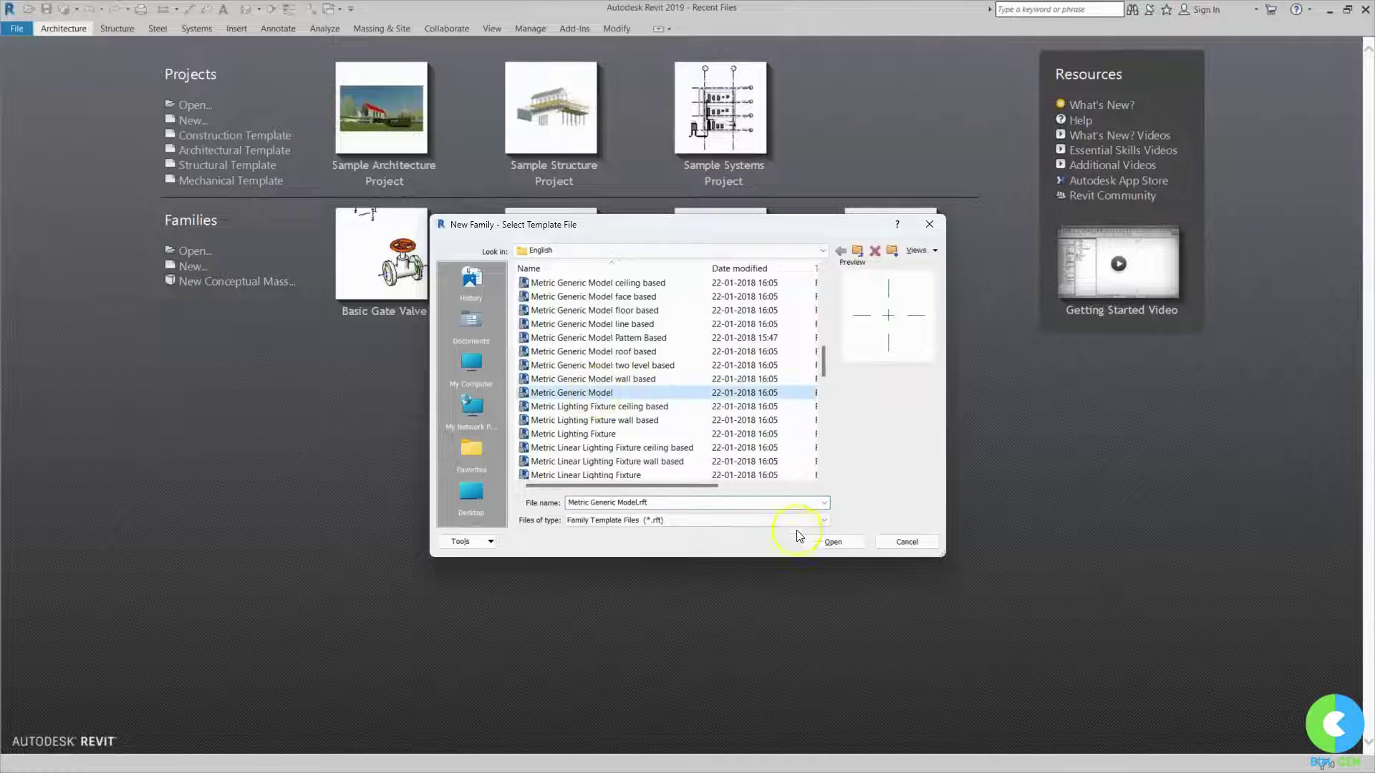
click(833, 542)
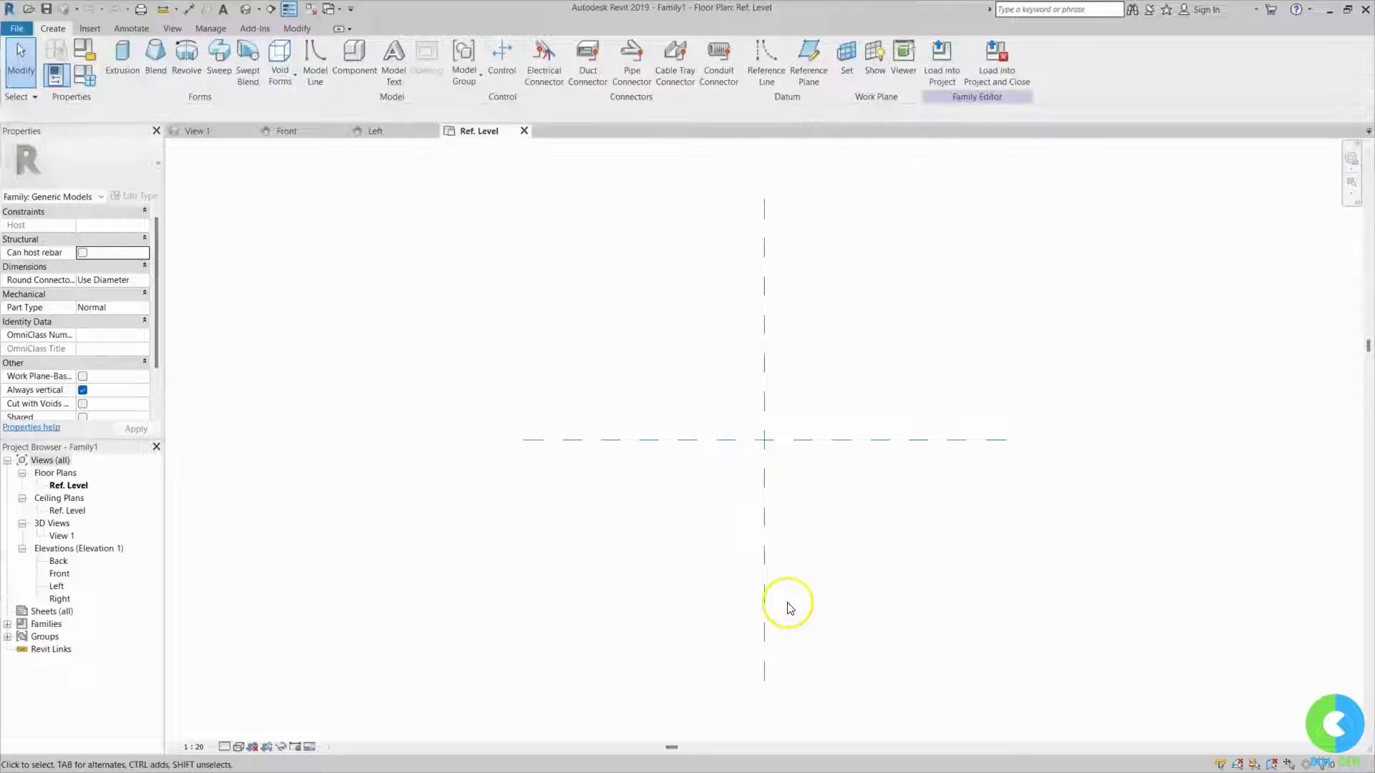
- Change the family category from Generic Models to Pipe Accessories
scroll(790, 609, up, 2)
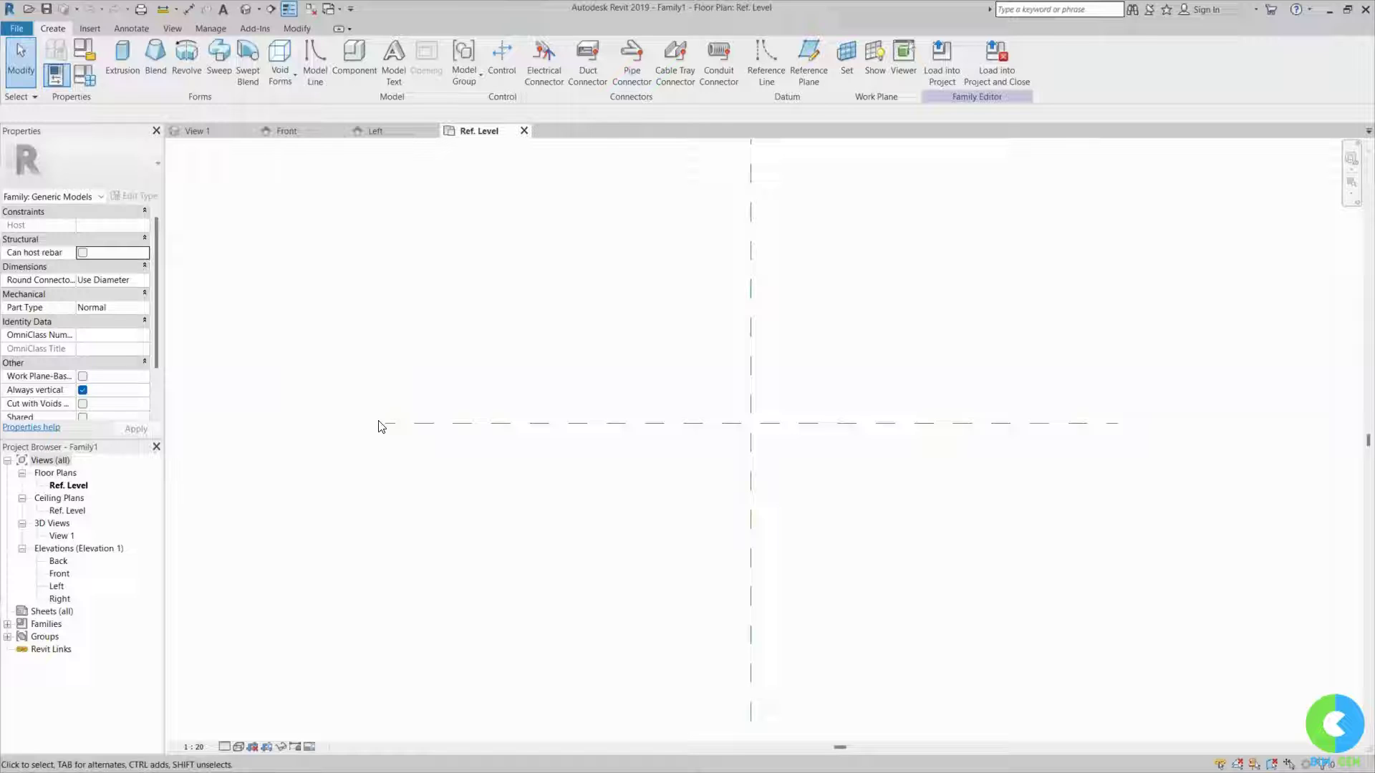
click(386, 357)
click(85, 51)
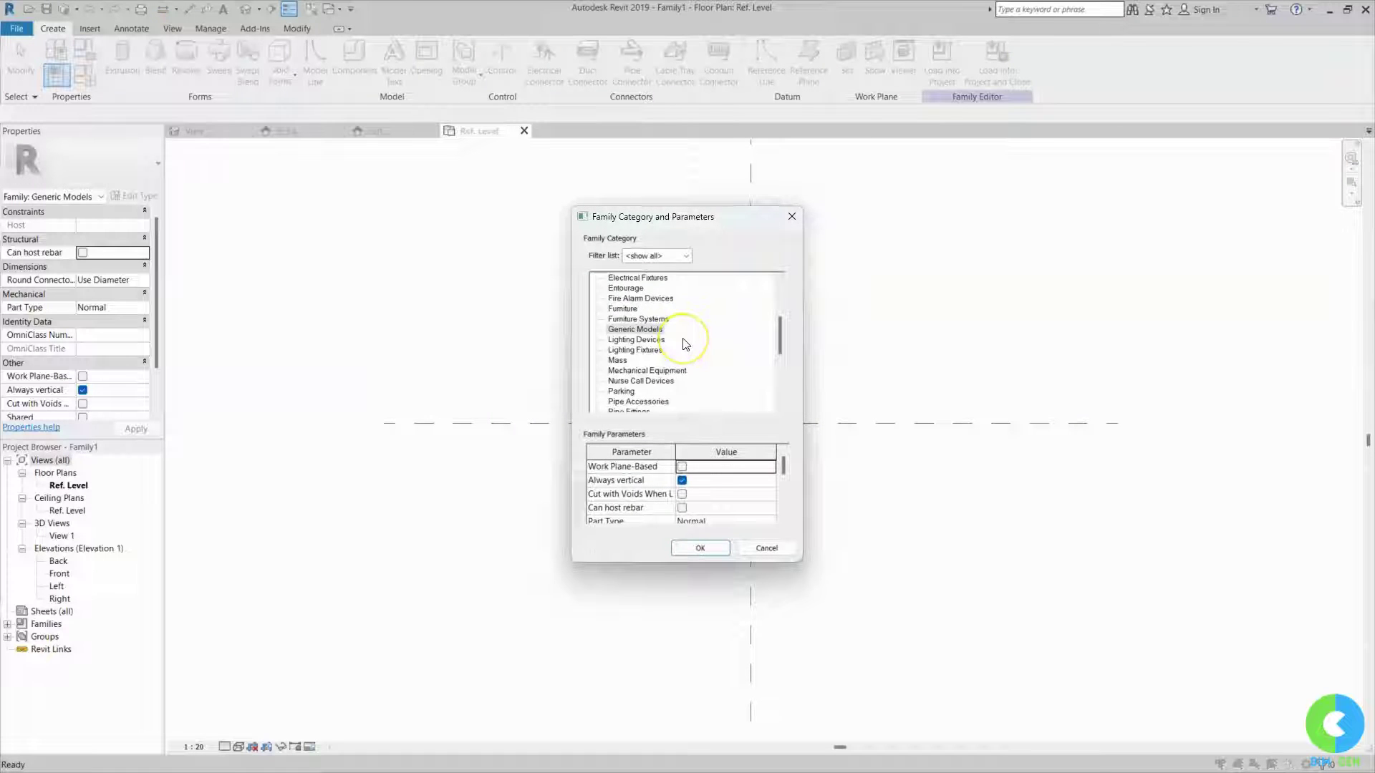
scroll(686, 345, down, 2)
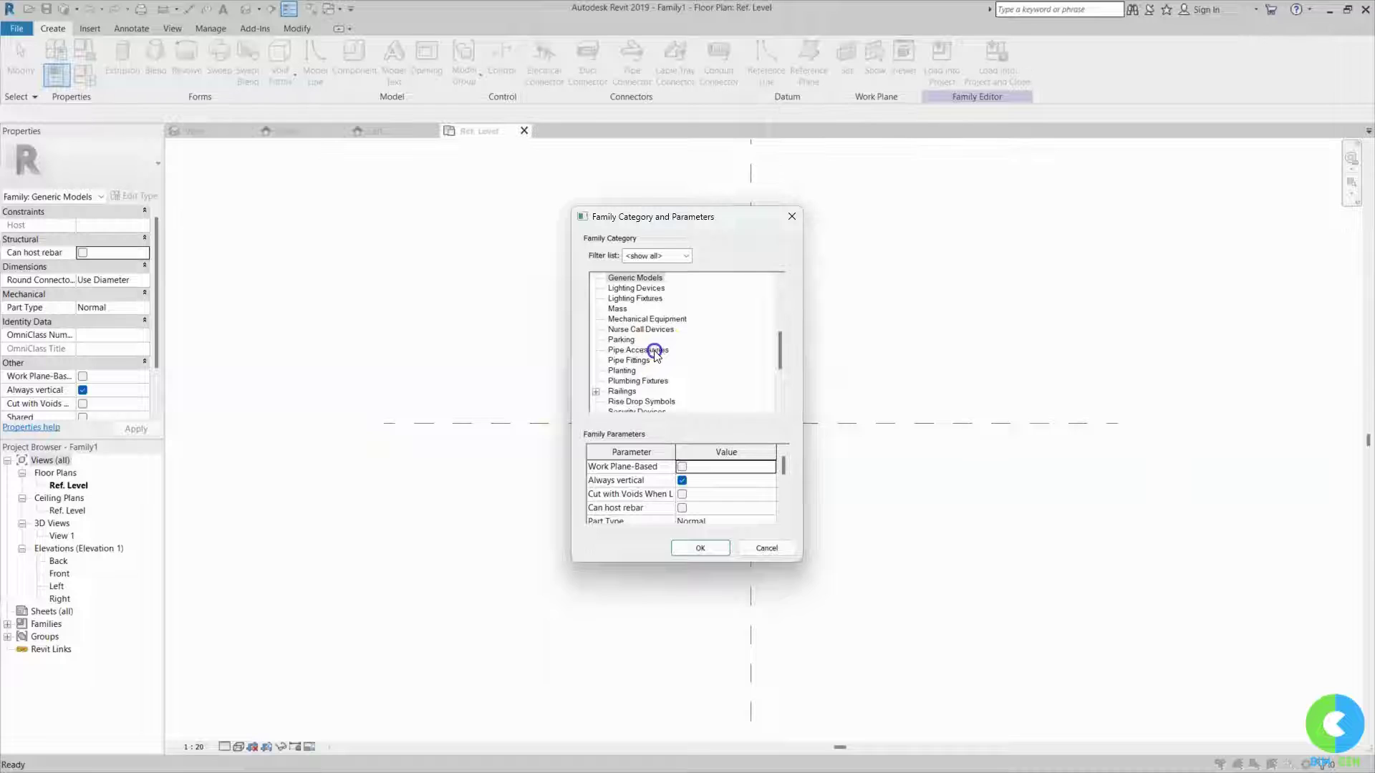
click(654, 350)
click(703, 648)
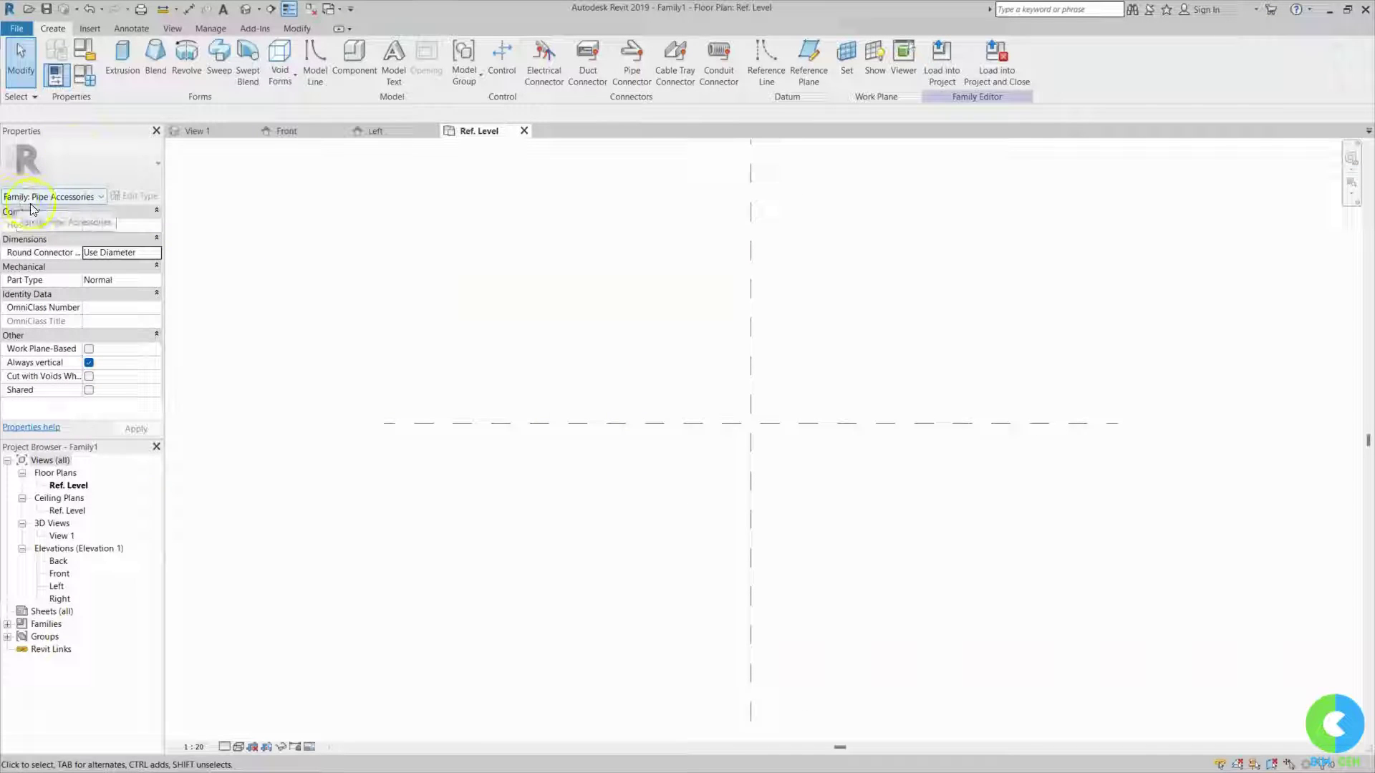
click(944, 454)
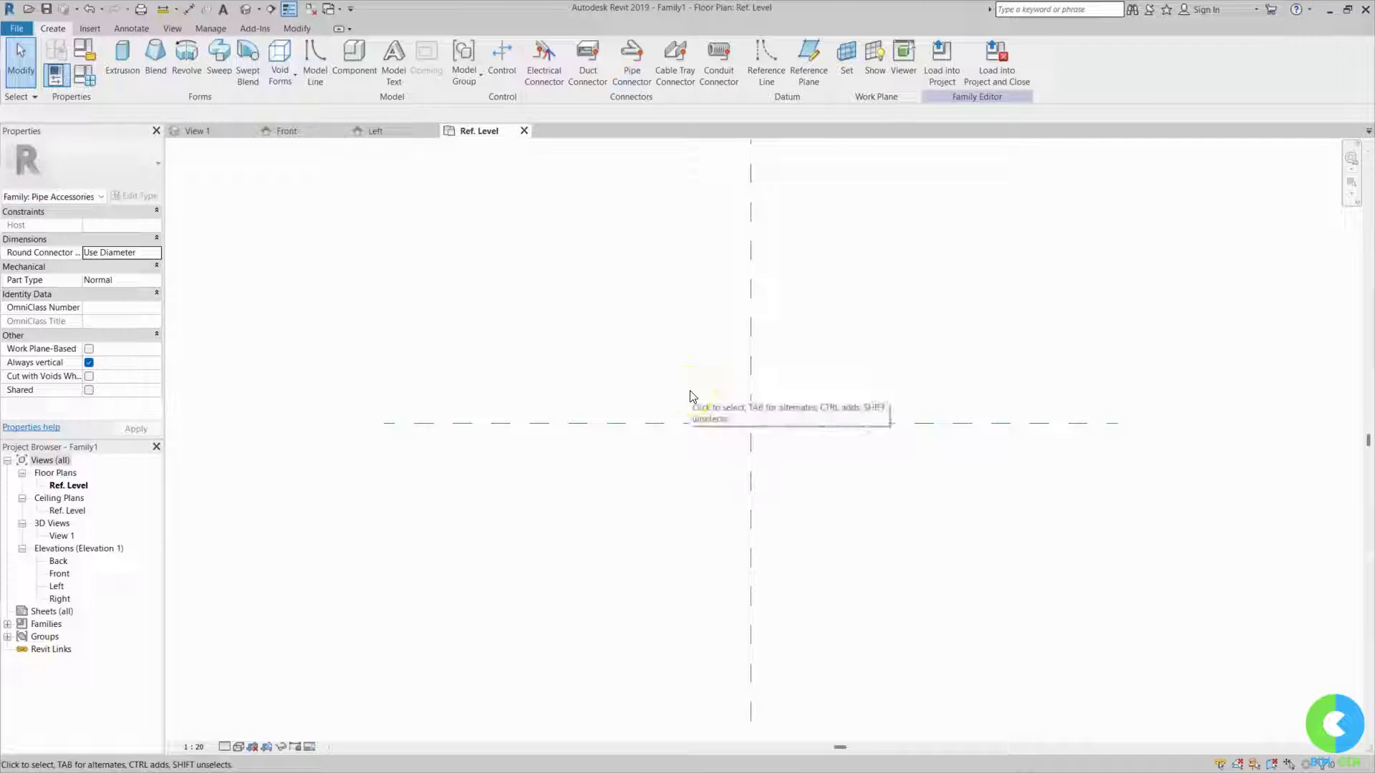
- Start a Revolve and draw a horizontal boundary line along the Center (Front/Back) reference plane, crossing the vertical reference plane
middle_drag(880, 450, 835, 443)
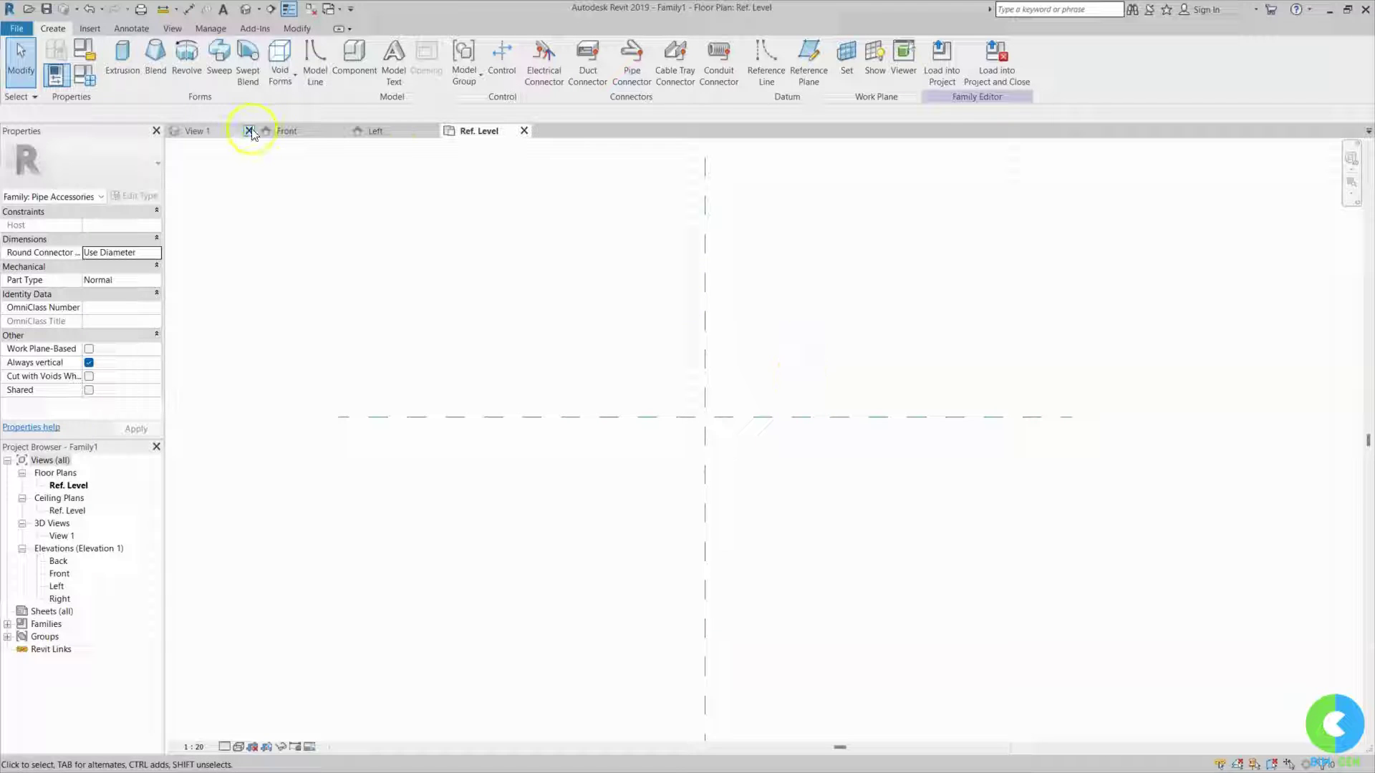
click(188, 63)
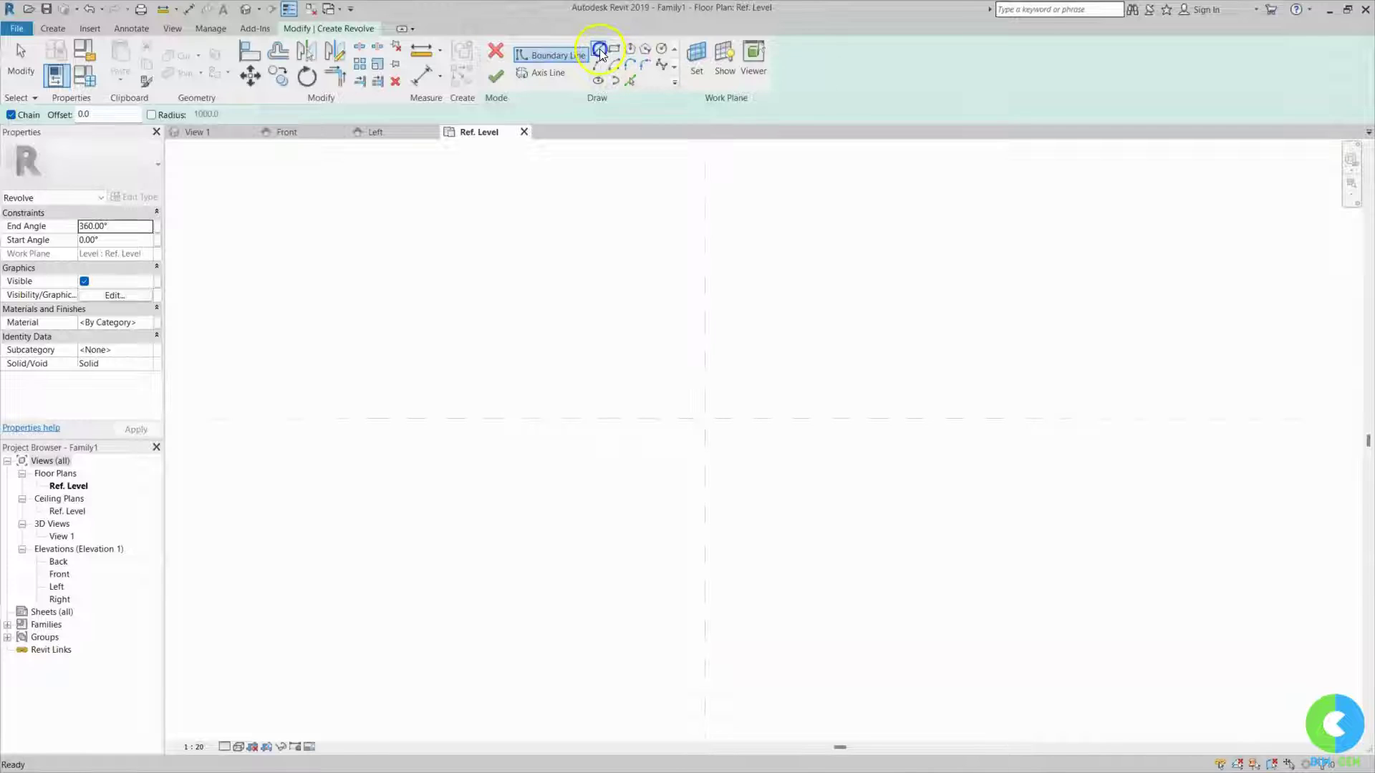
click(621, 418)
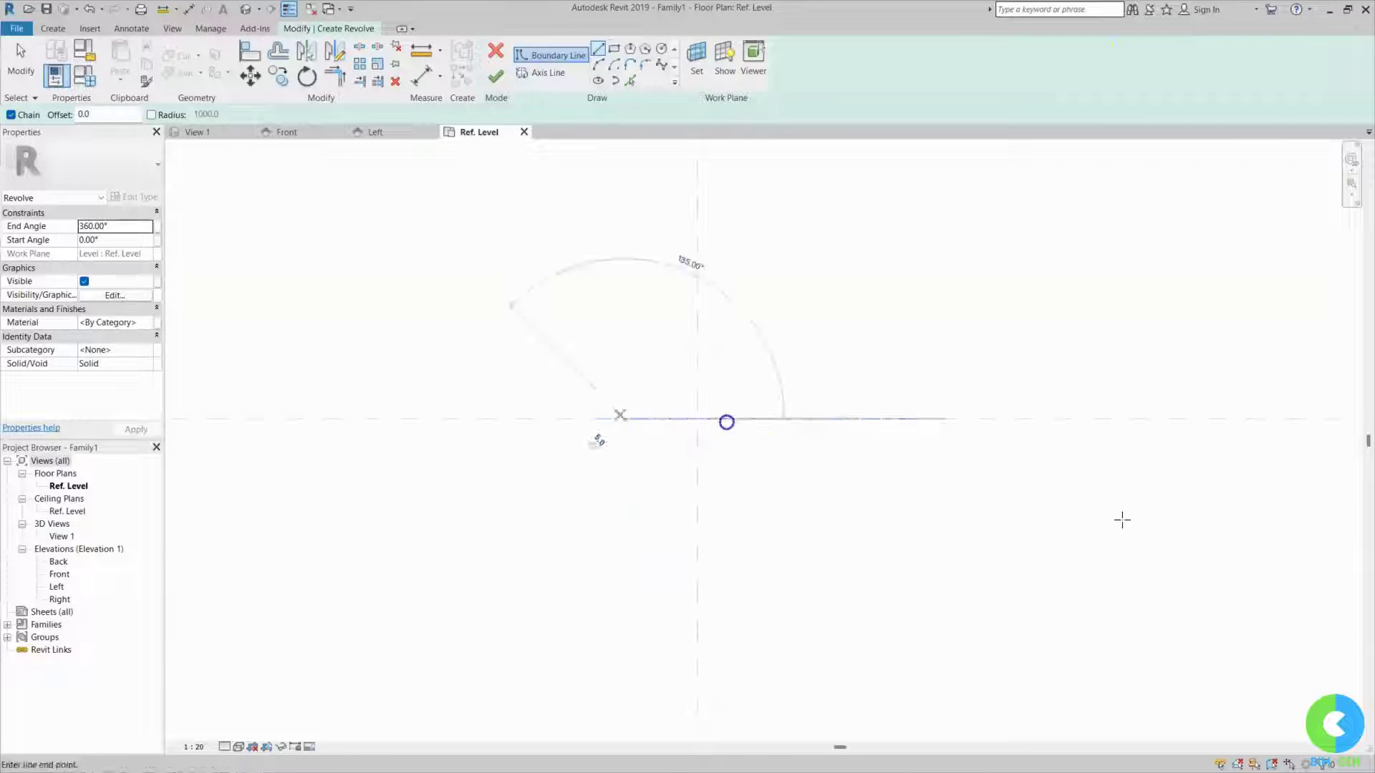
click(745, 451)
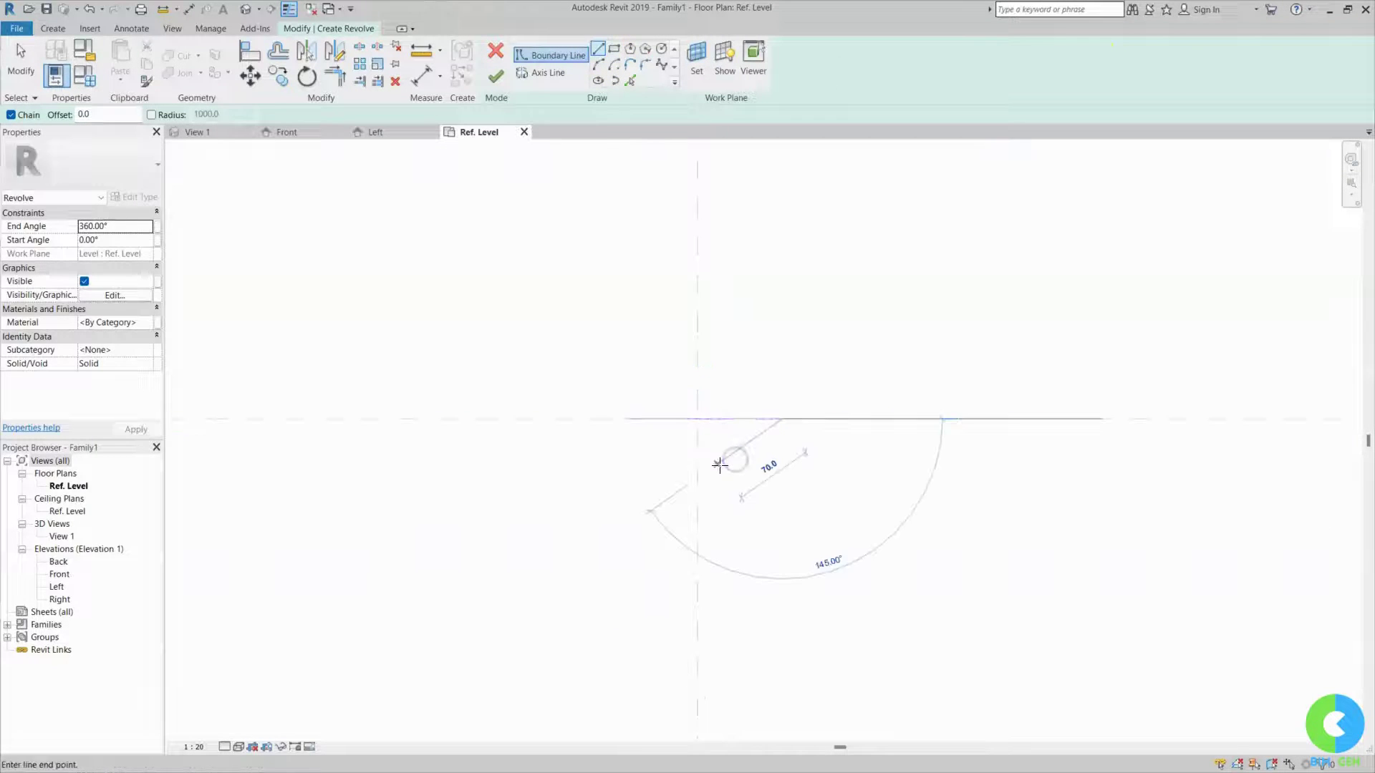
key(Escape)
key(Escape)
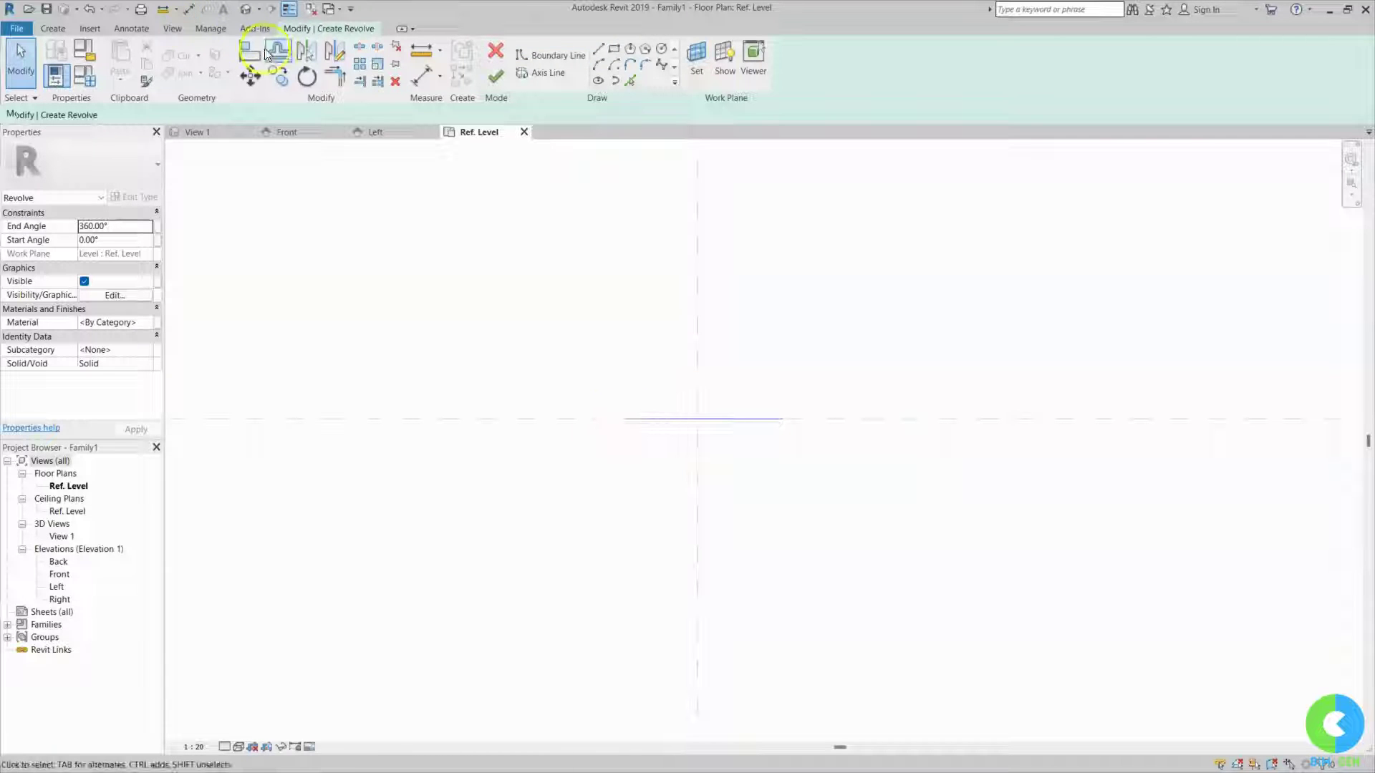
- Align the horizontal boundary line to the Center (Front/Back) reference plane and lock the alignment
key(a)
key(l)
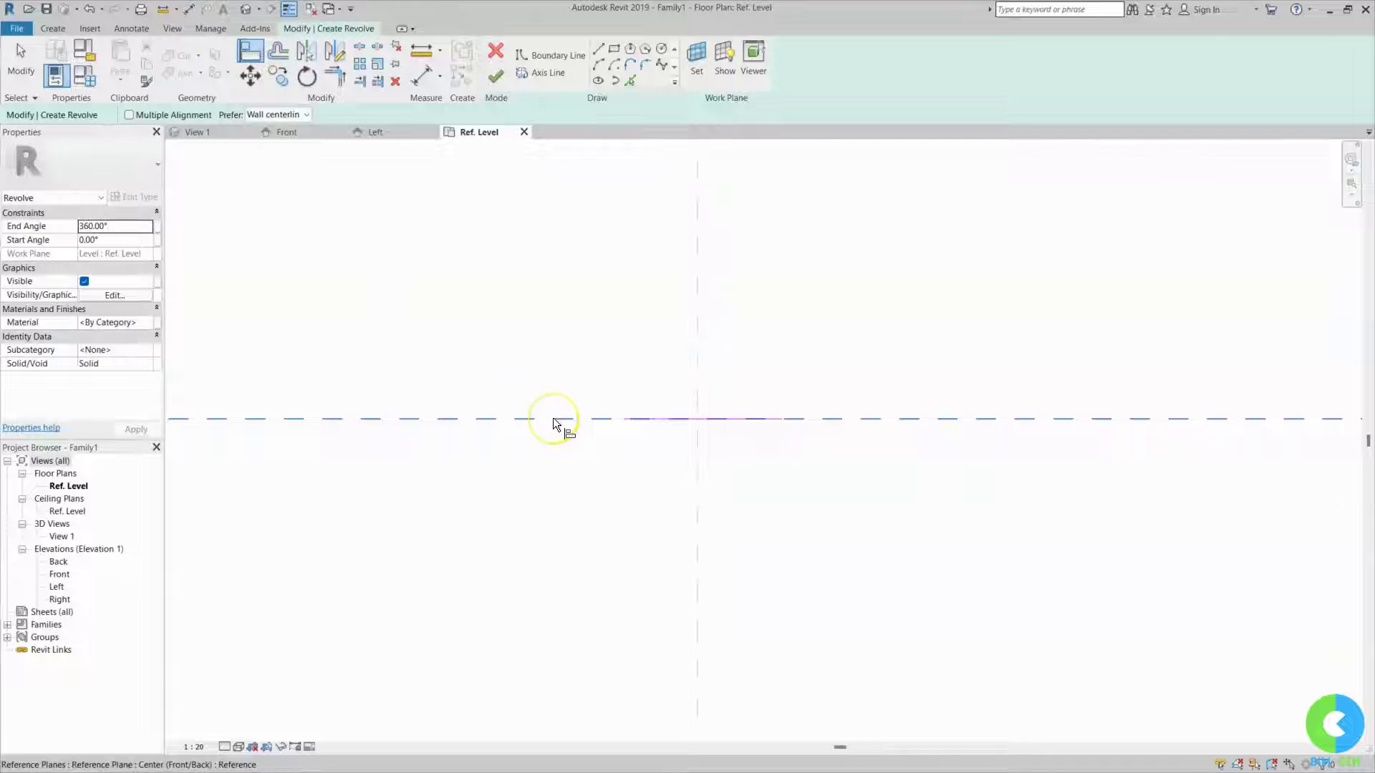
click(561, 419)
click(638, 421)
click(744, 438)
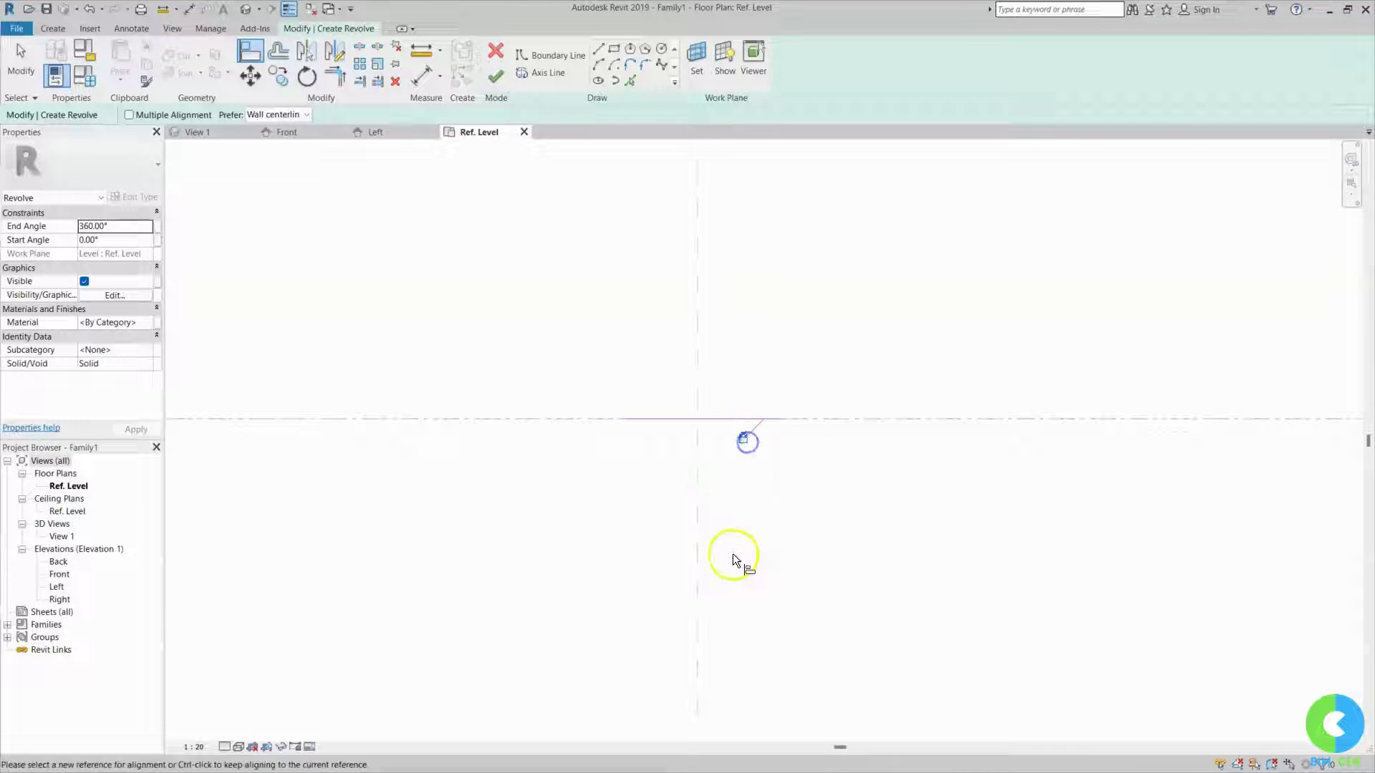
- Draw the profile above the base line: flanges about 50 mm high, 20 mm wide left and 25 mm right, joined by an 80 mm neck 25 mm high
click(597, 52)
click(624, 419)
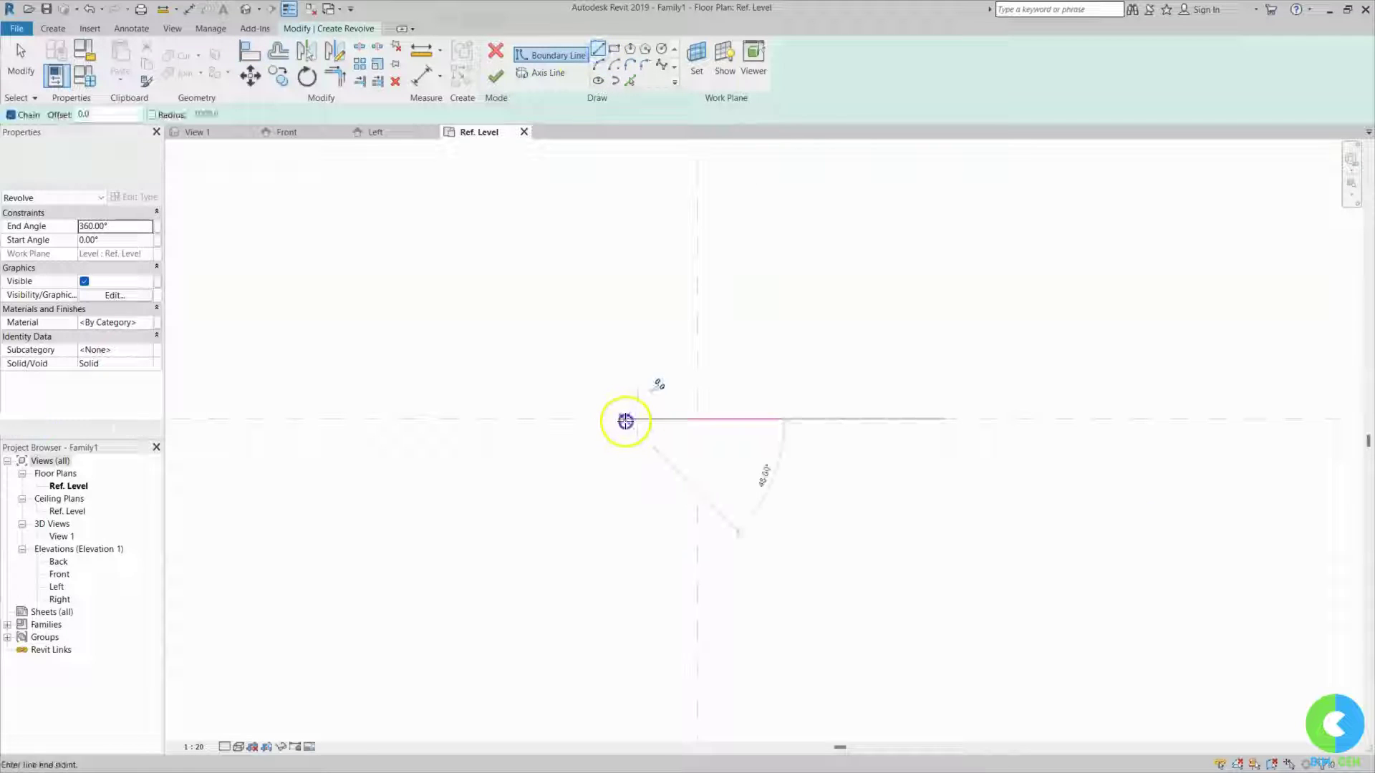
click(624, 362)
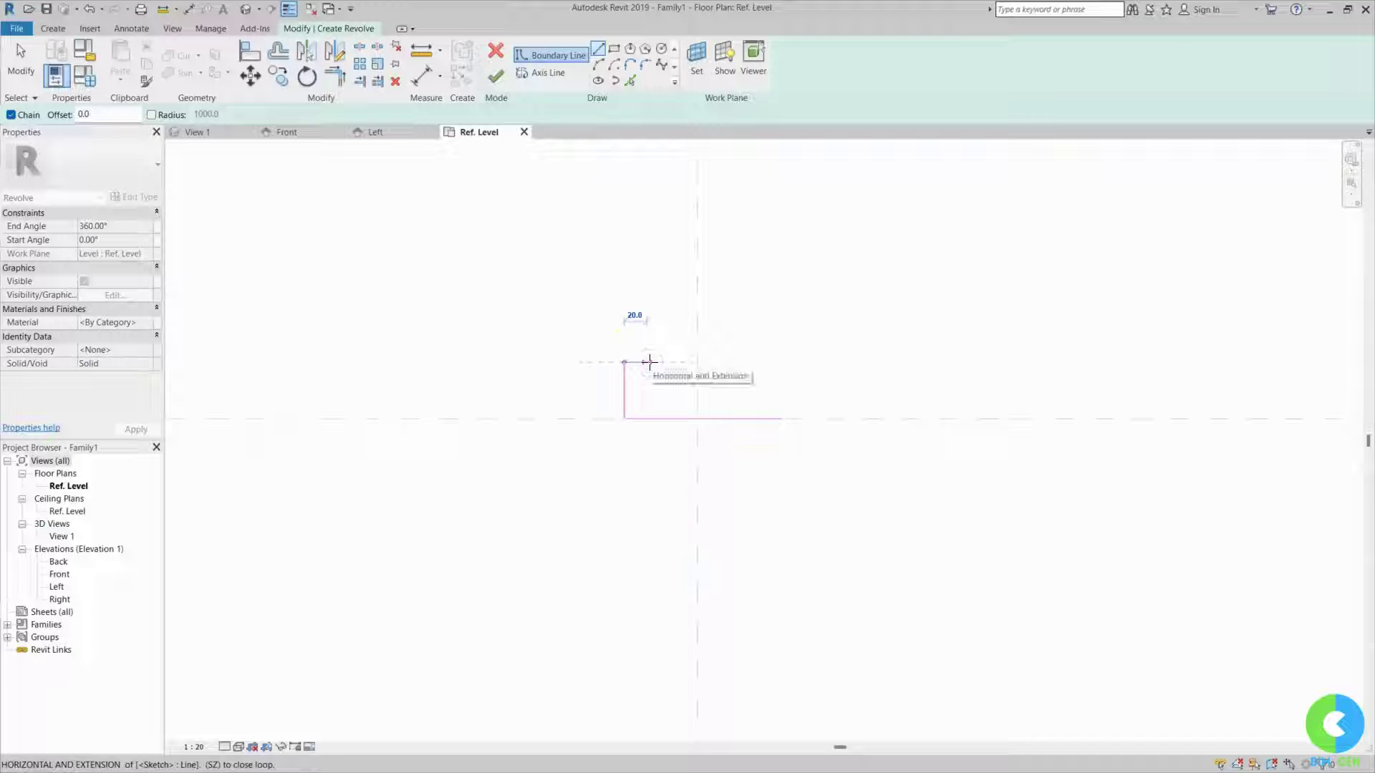
click(646, 362)
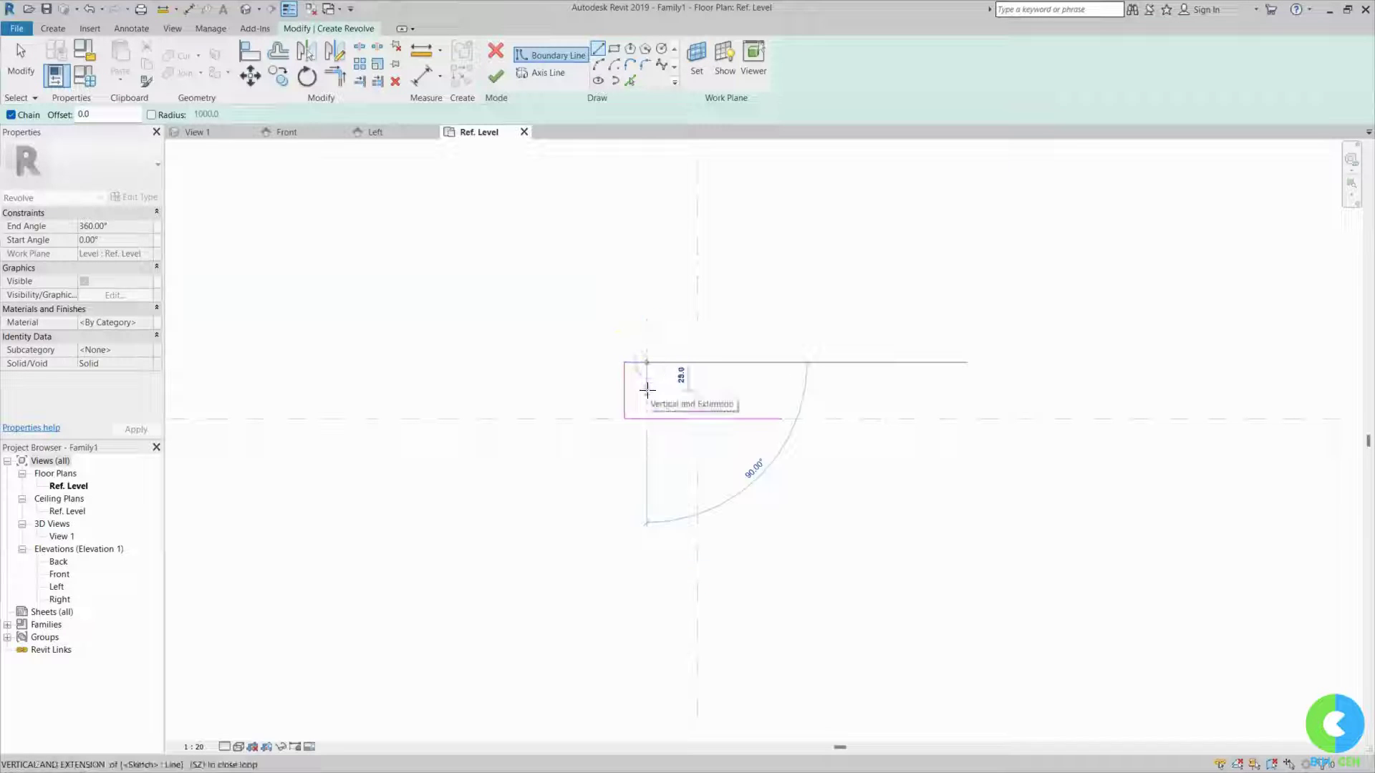
click(647, 389)
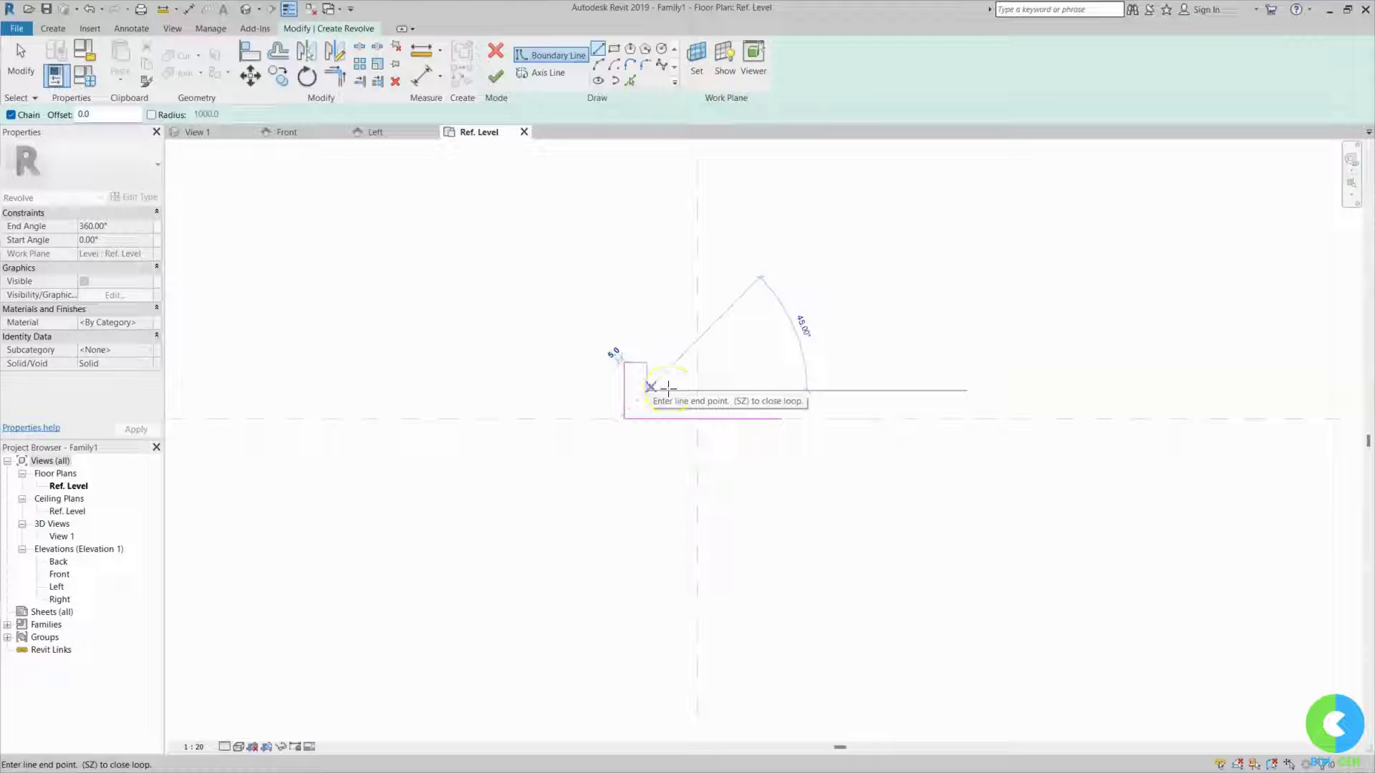
click(738, 390)
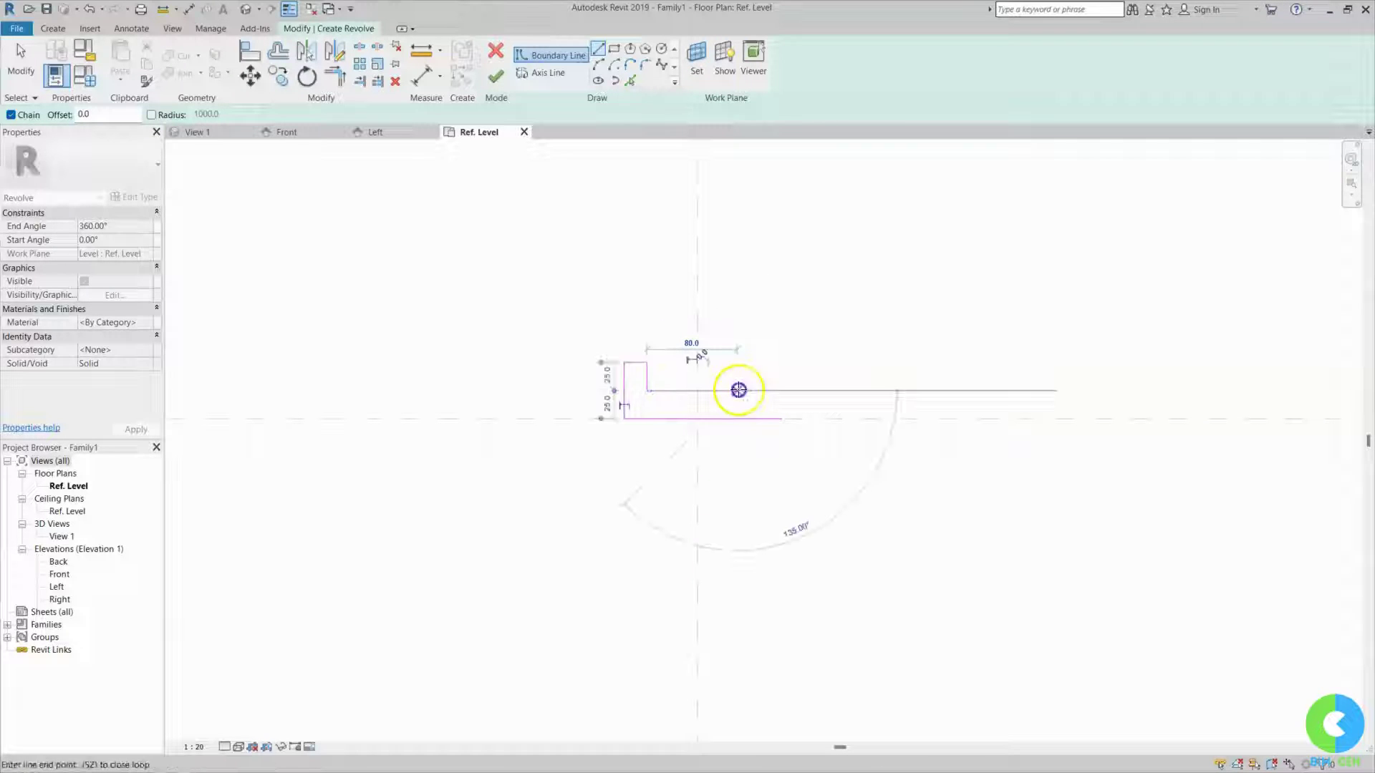
click(737, 363)
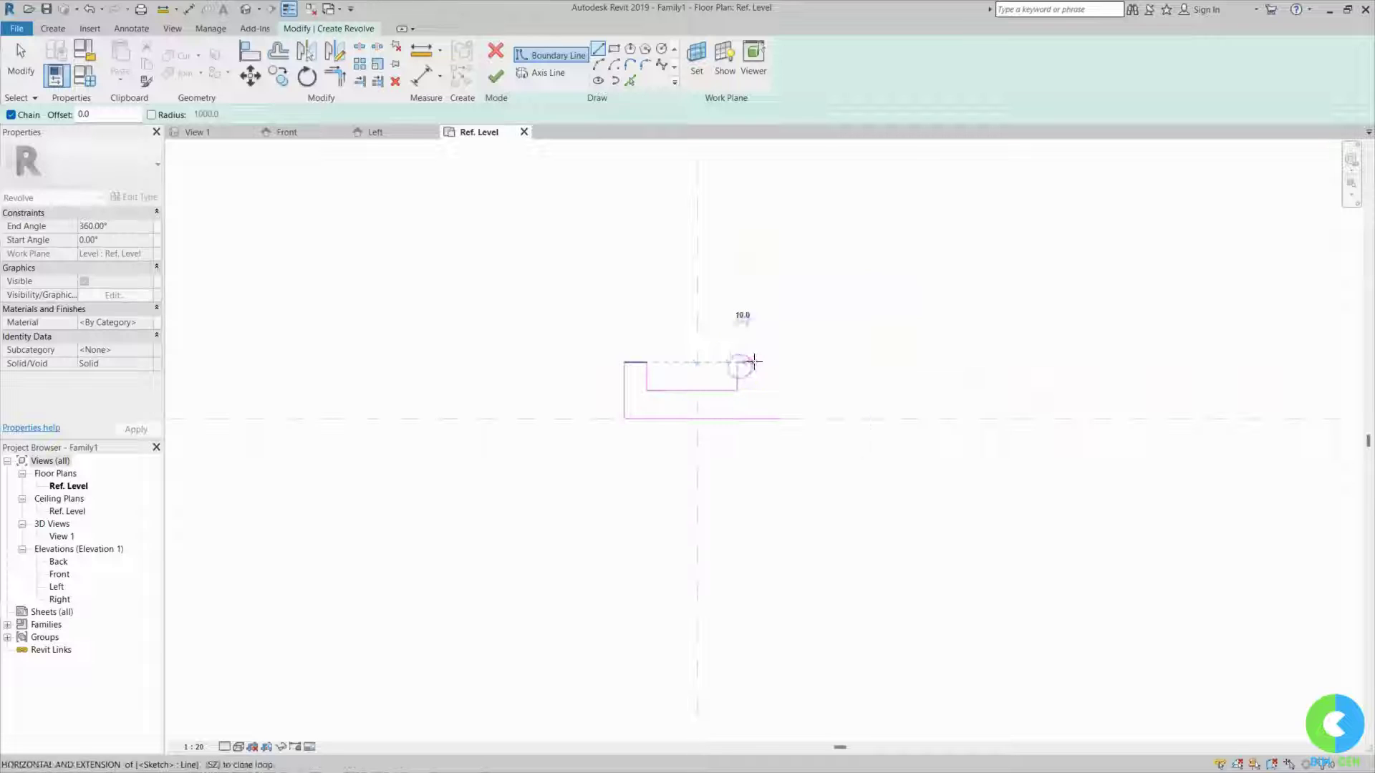
click(764, 363)
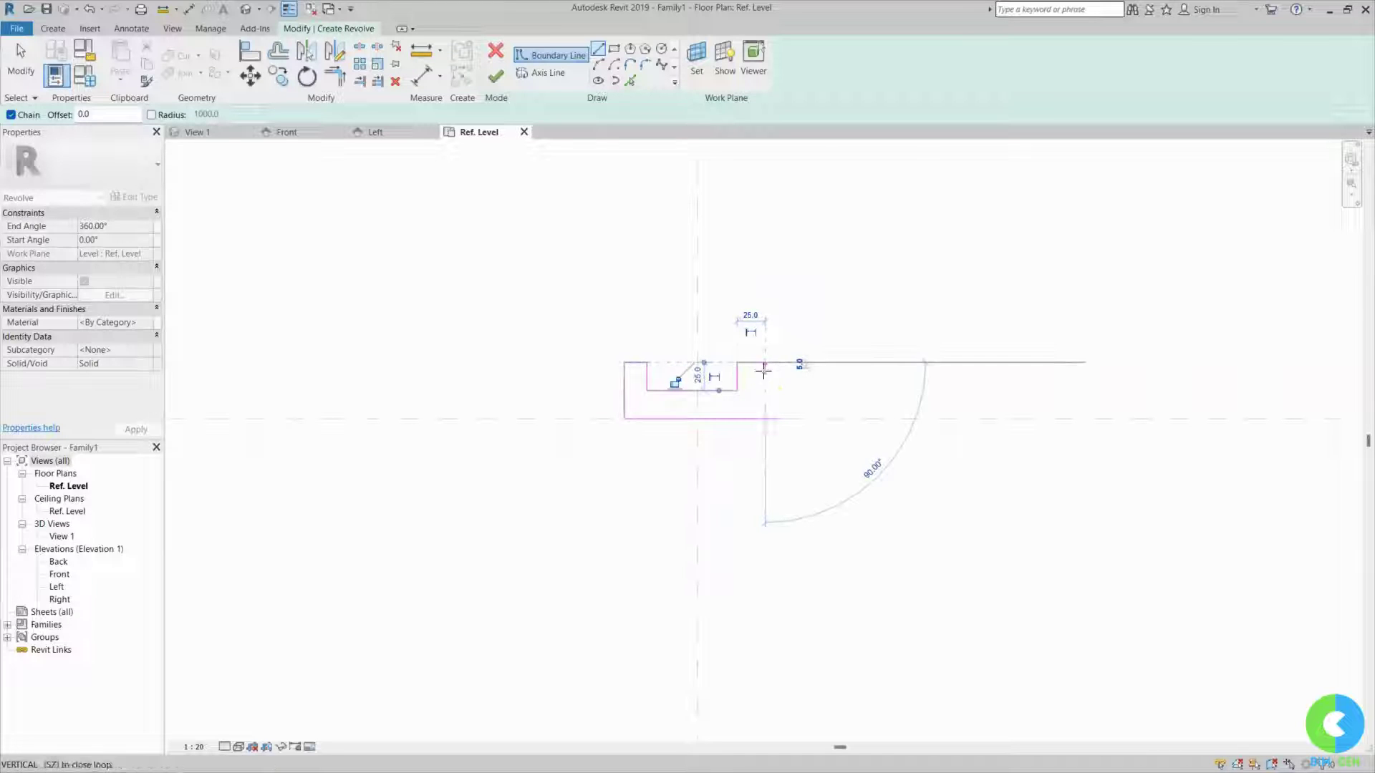
click(763, 419)
key(Escape)
key(Escape)
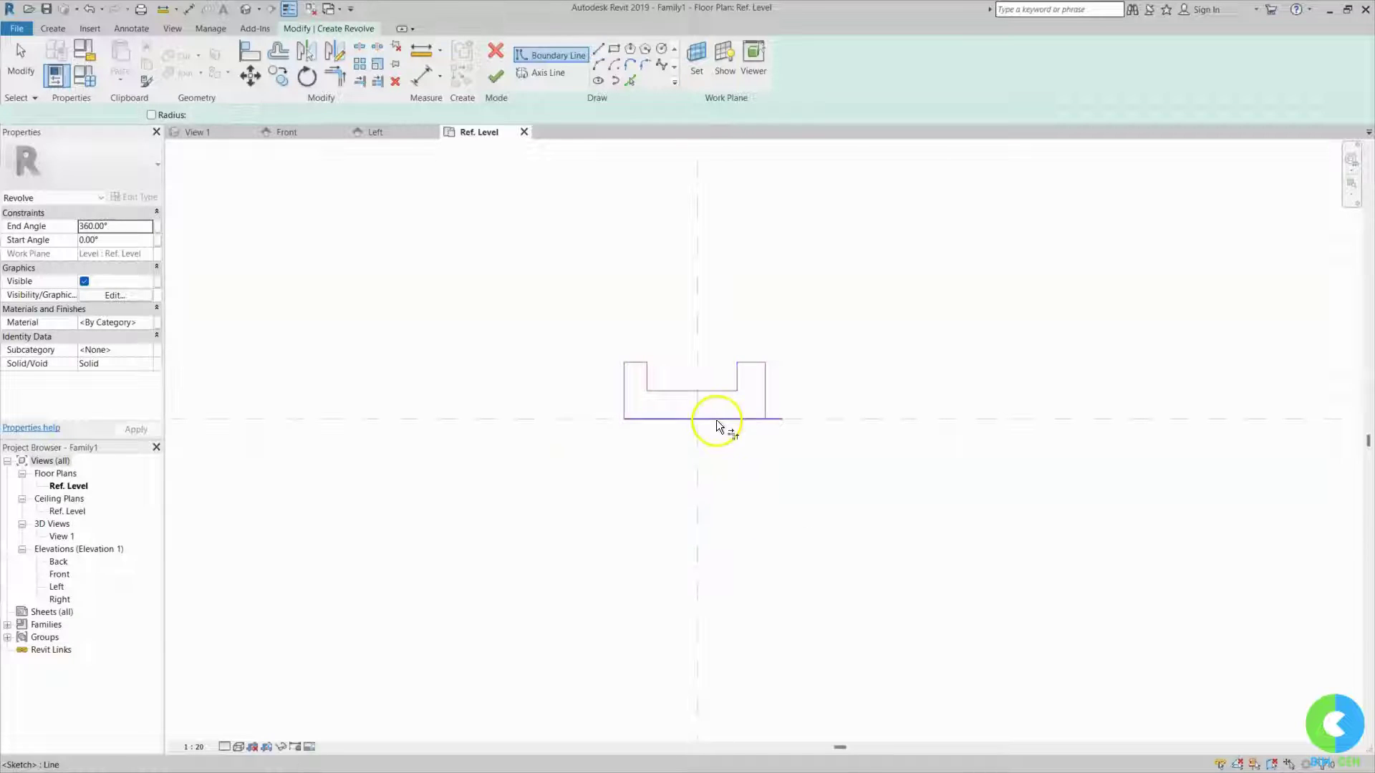
- Trim the base line's overhang beyond the right flange to close the profile
key(t)
key(r)
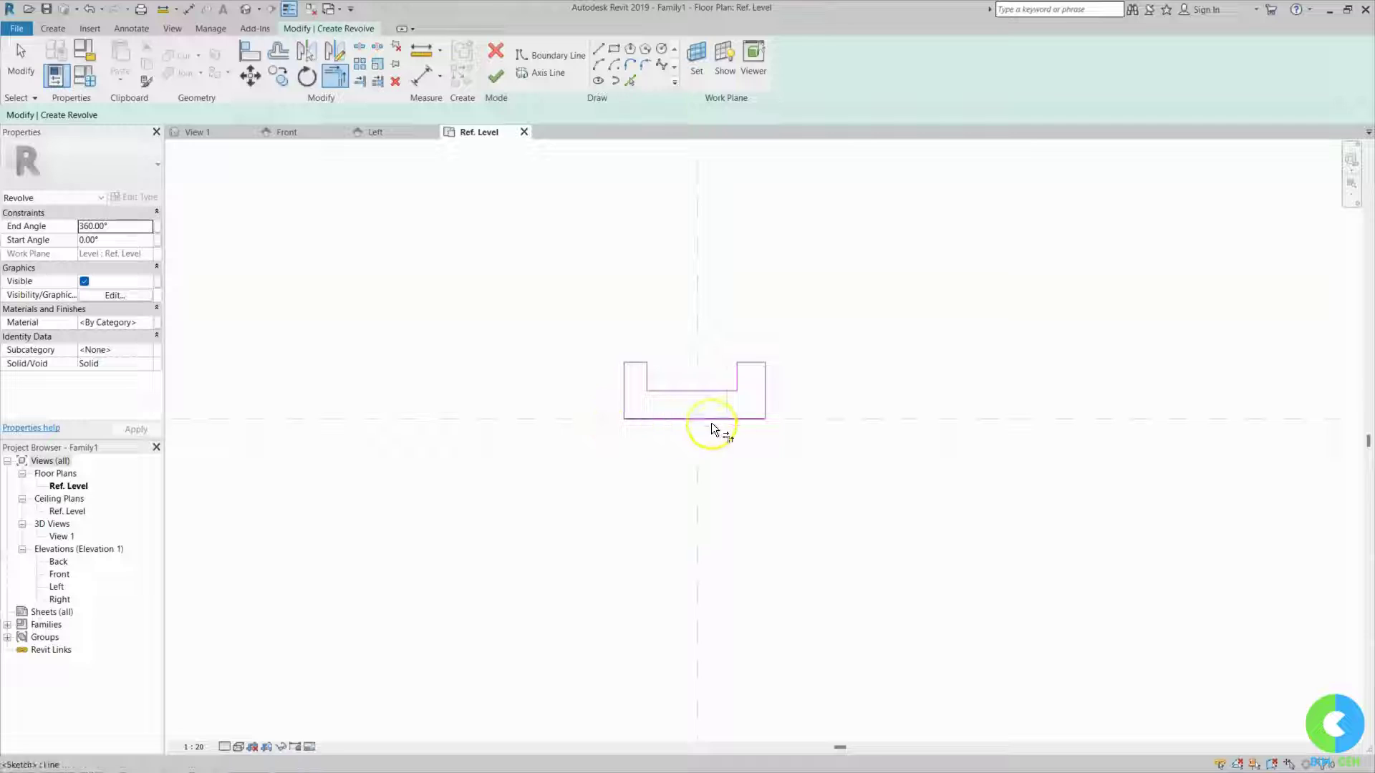
key(Escape)
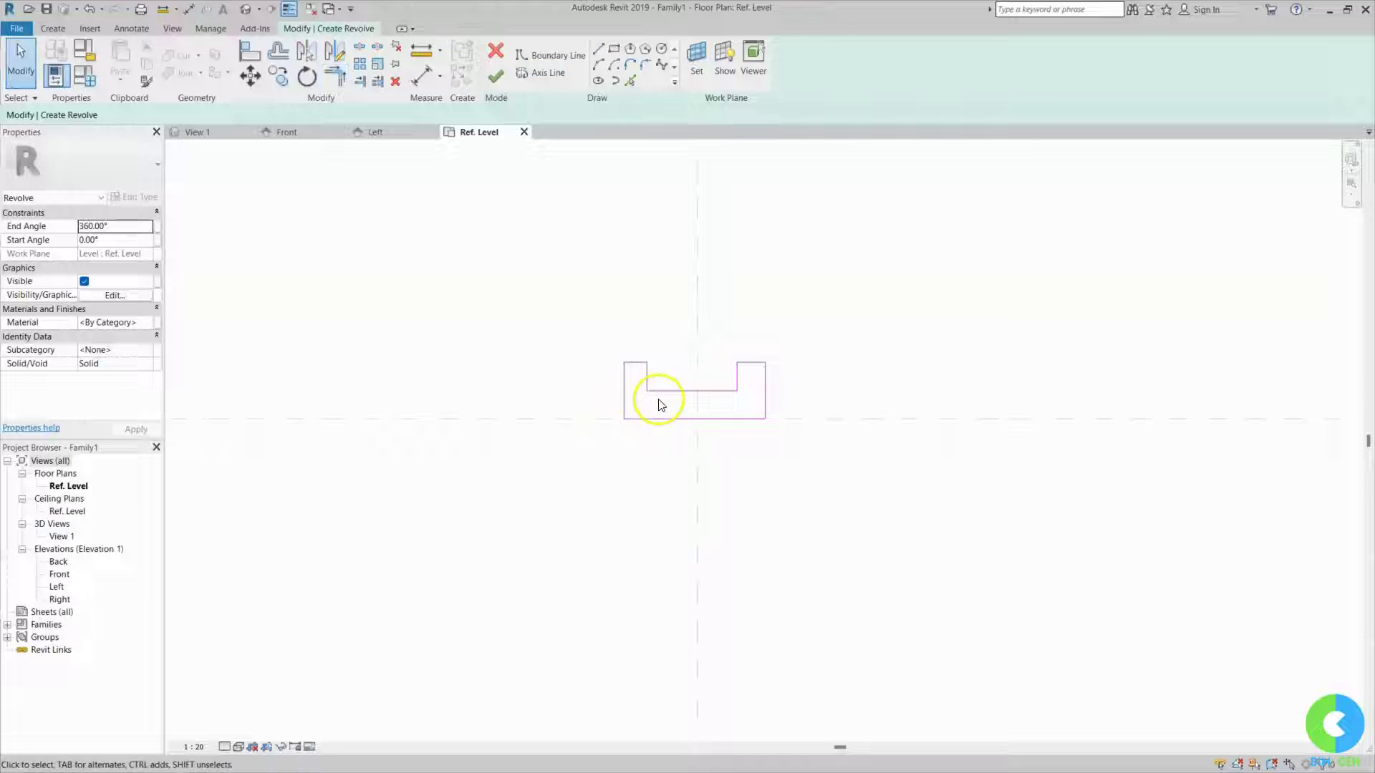
- Draw the 125 mm axis line along the profile's base edge and finish the 360° revolve
click(548, 73)
click(623, 419)
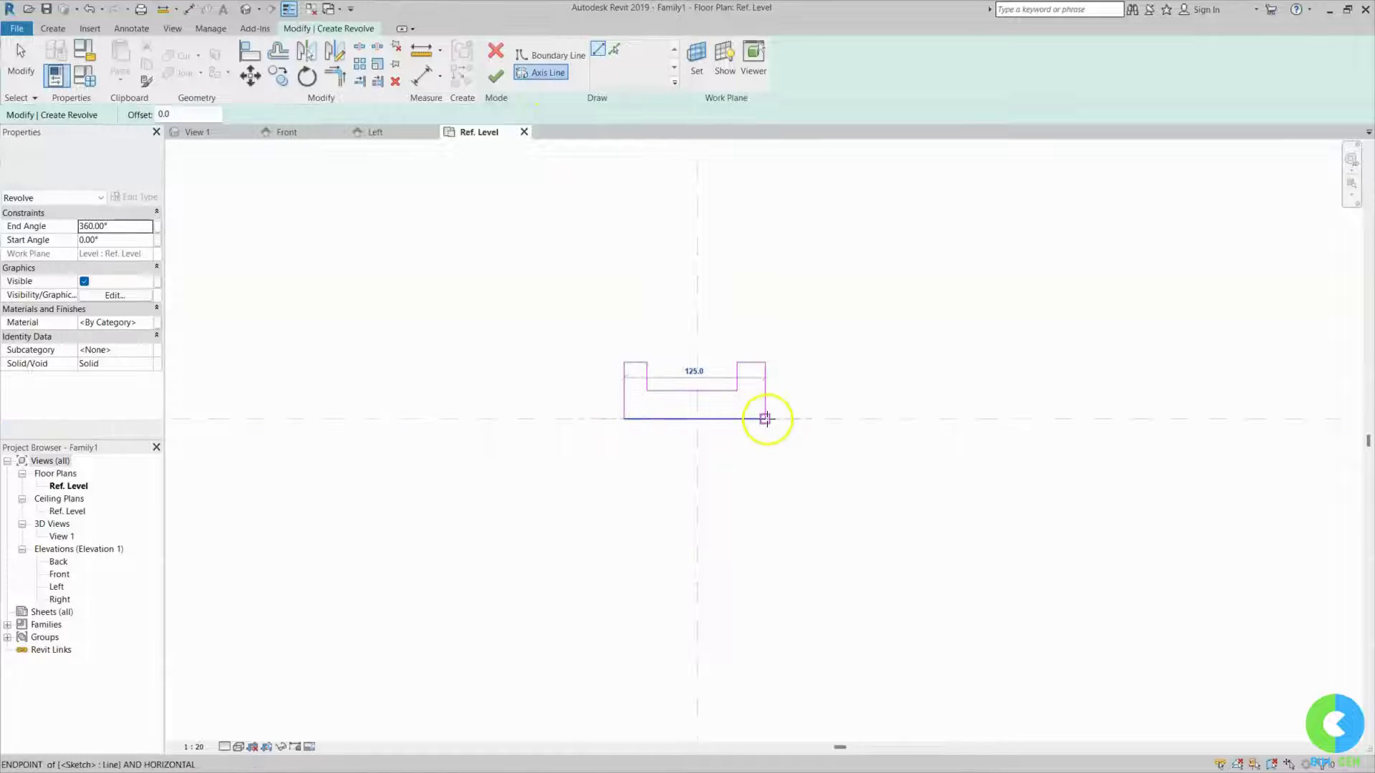
click(765, 418)
key(Escape)
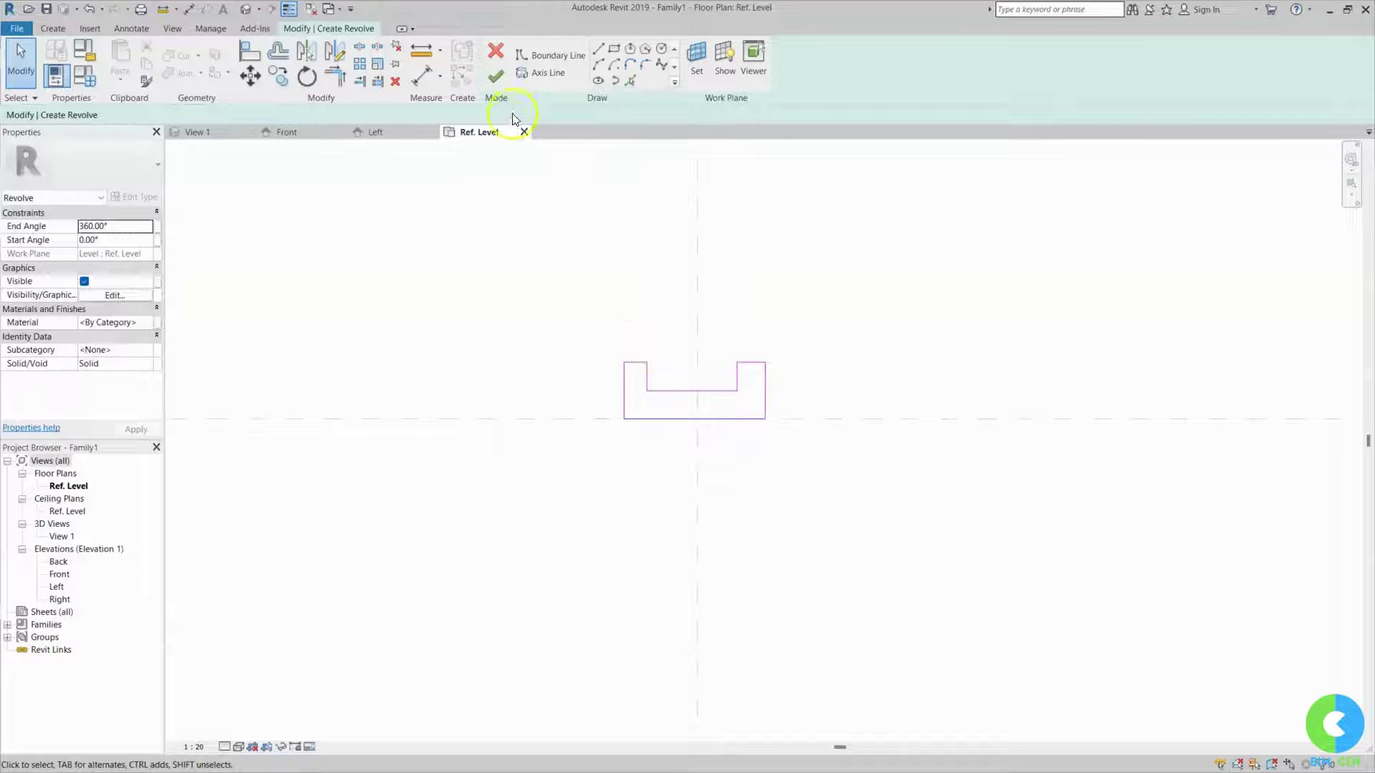
click(495, 75)
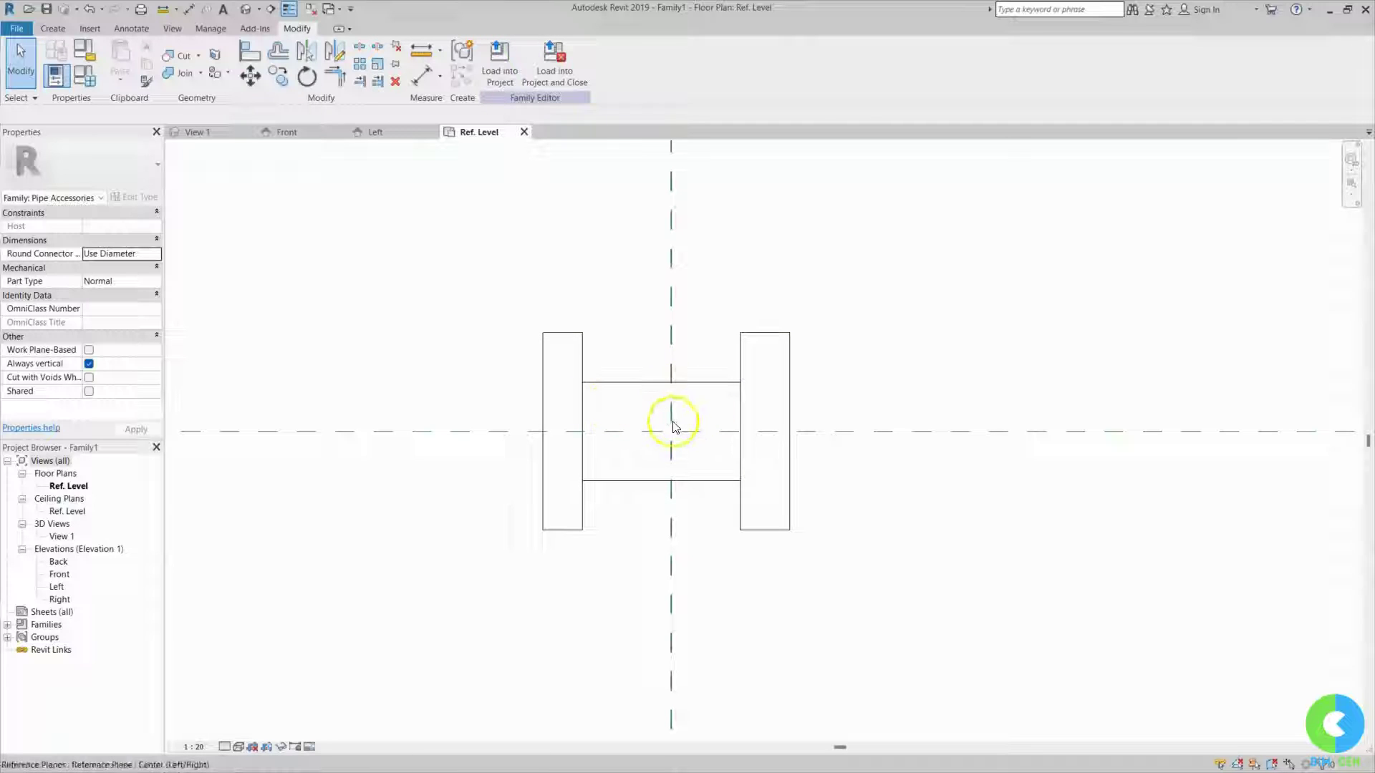
- Inspect the revolved body in the Left elevation and select it in the Ref. Level plan
click(382, 140)
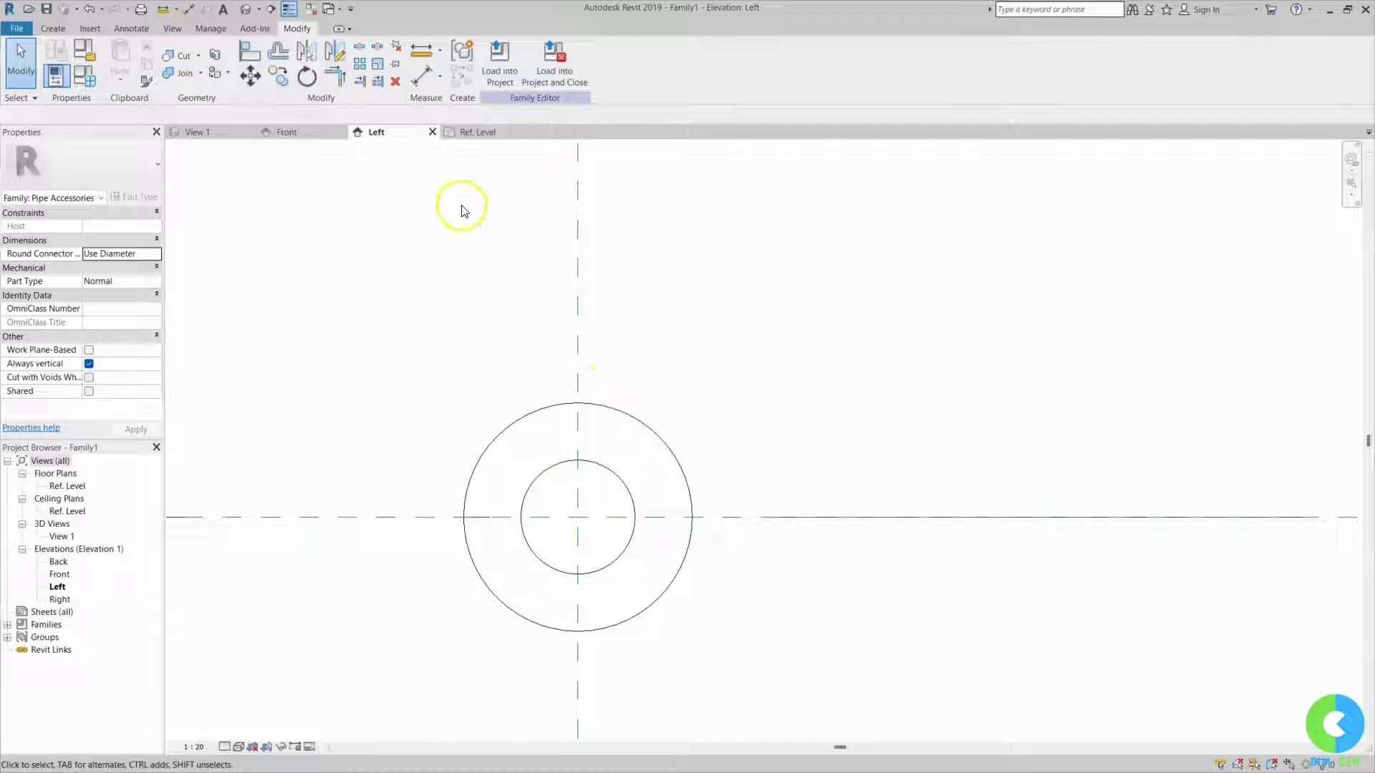
click(477, 133)
click(645, 477)
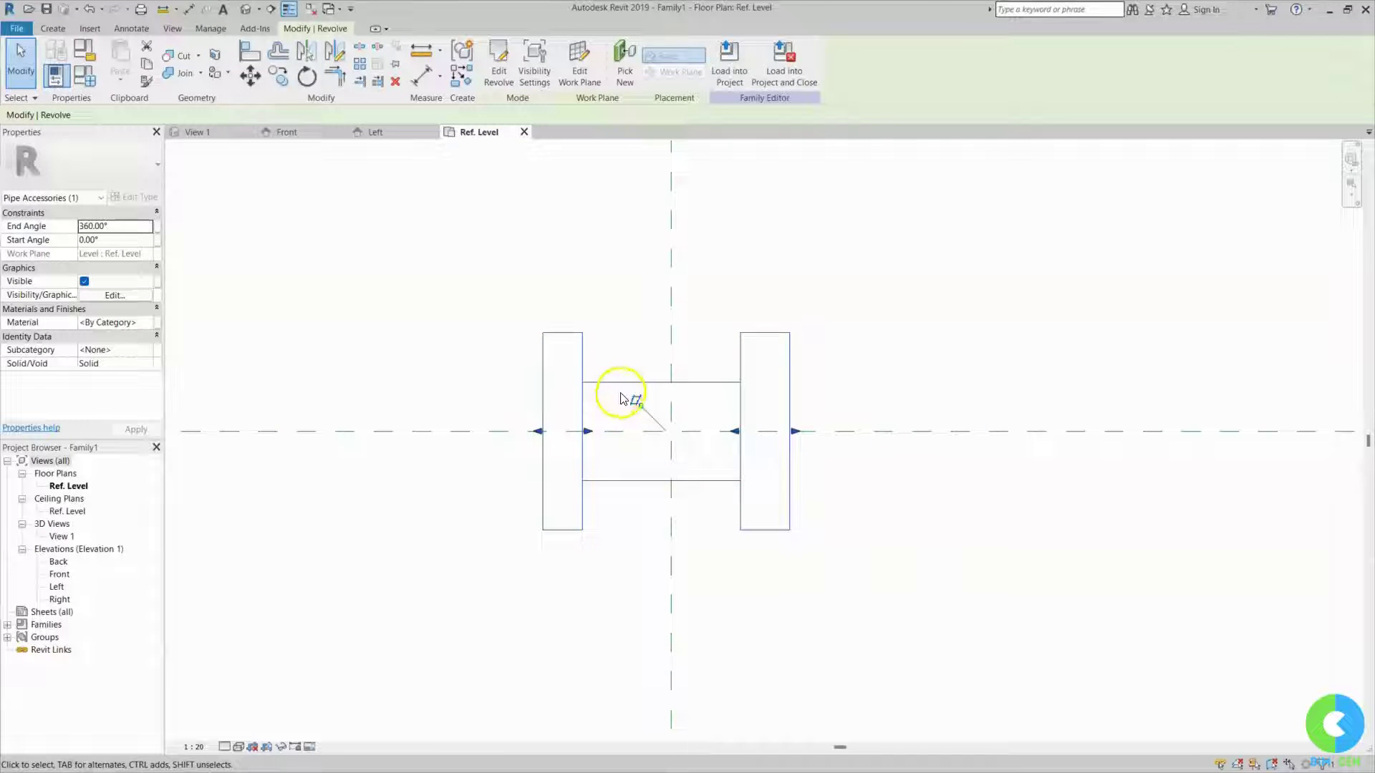
click(601, 389)
click(601, 386)
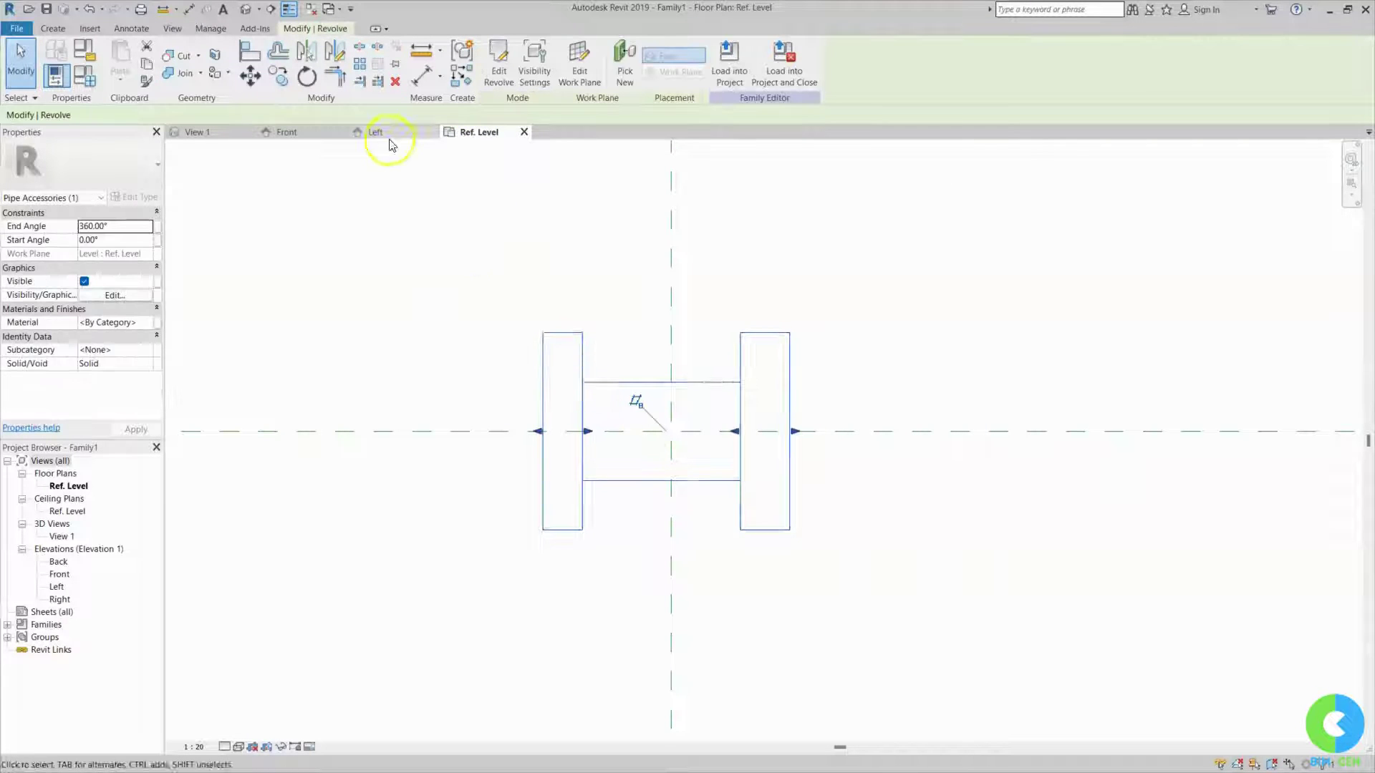
- Reopen the revolve sketch and place an equalized aligned dimension from the neck's left end through the center reference plane to its right end
click(499, 64)
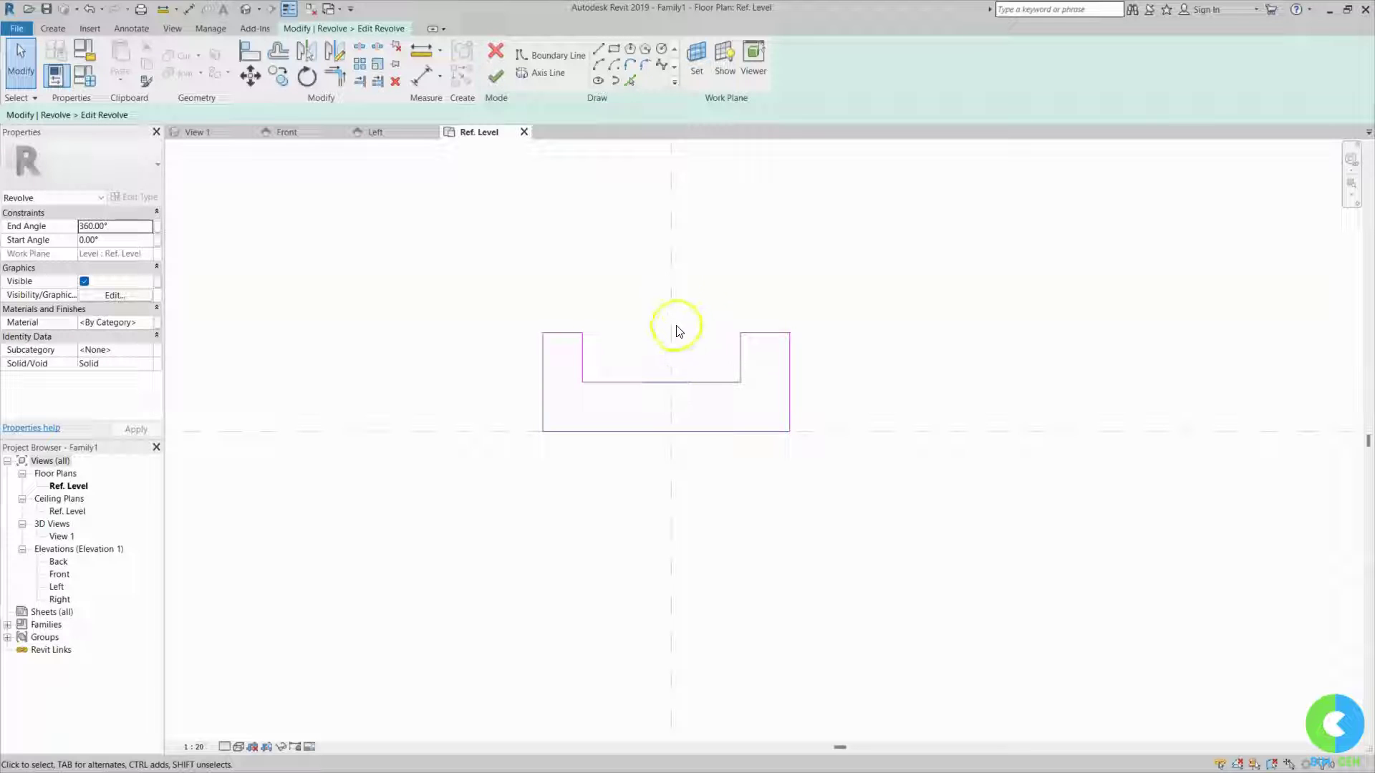
click(126, 34)
click(57, 75)
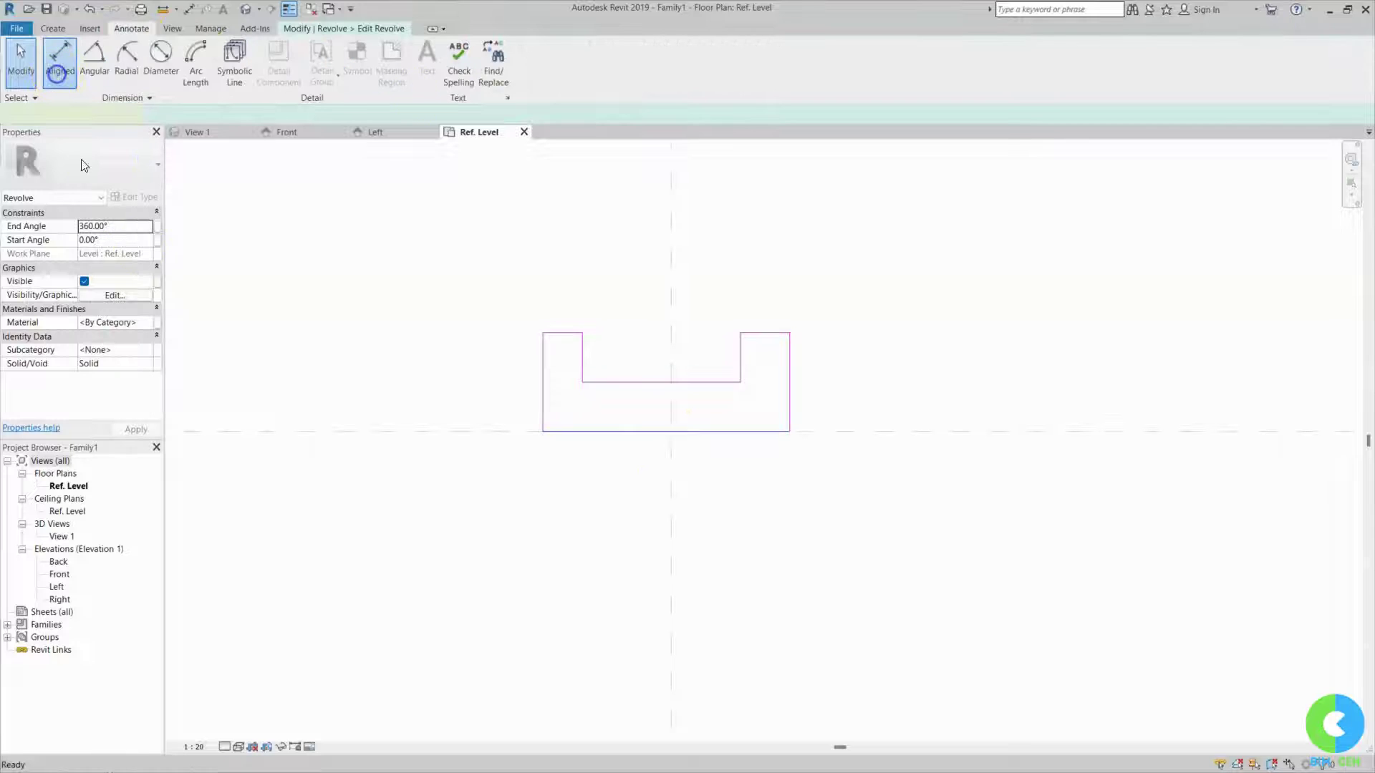
click(582, 383)
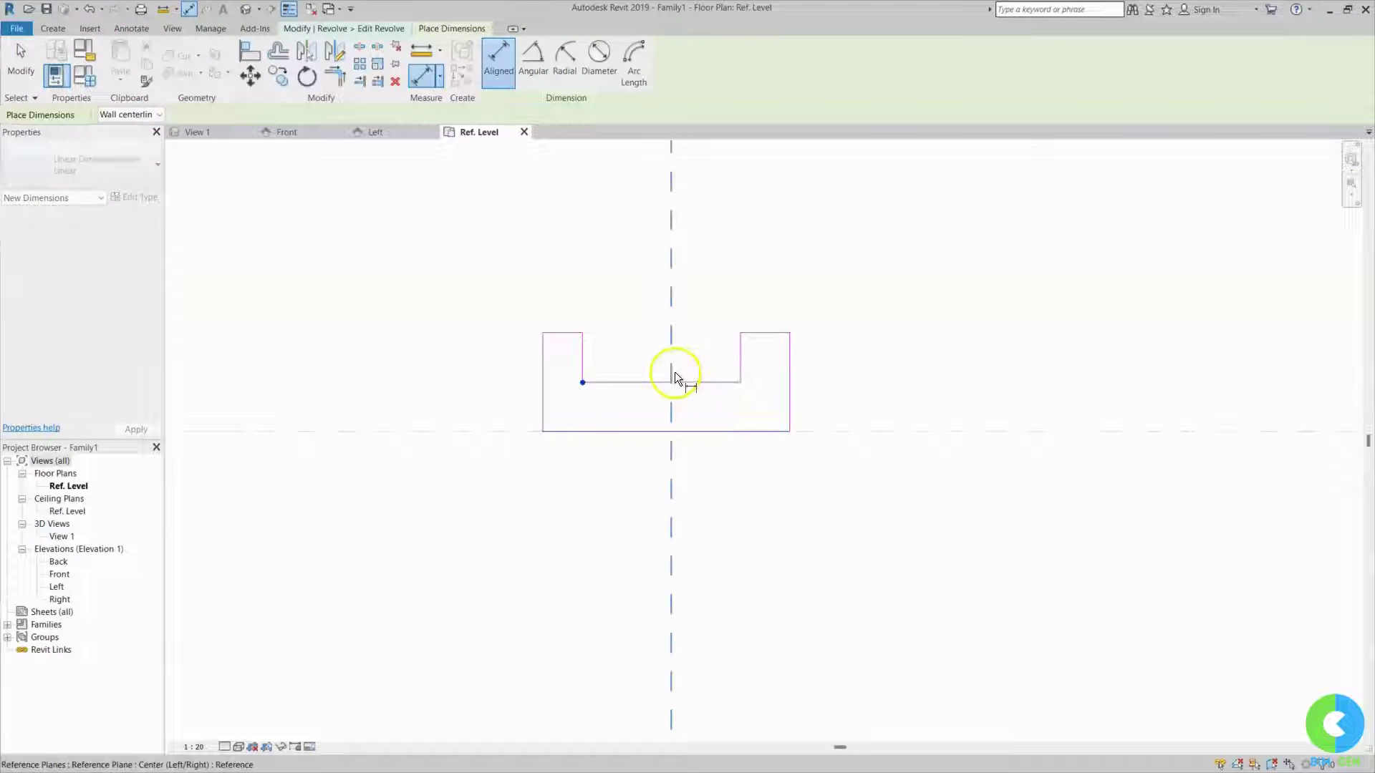
click(741, 382)
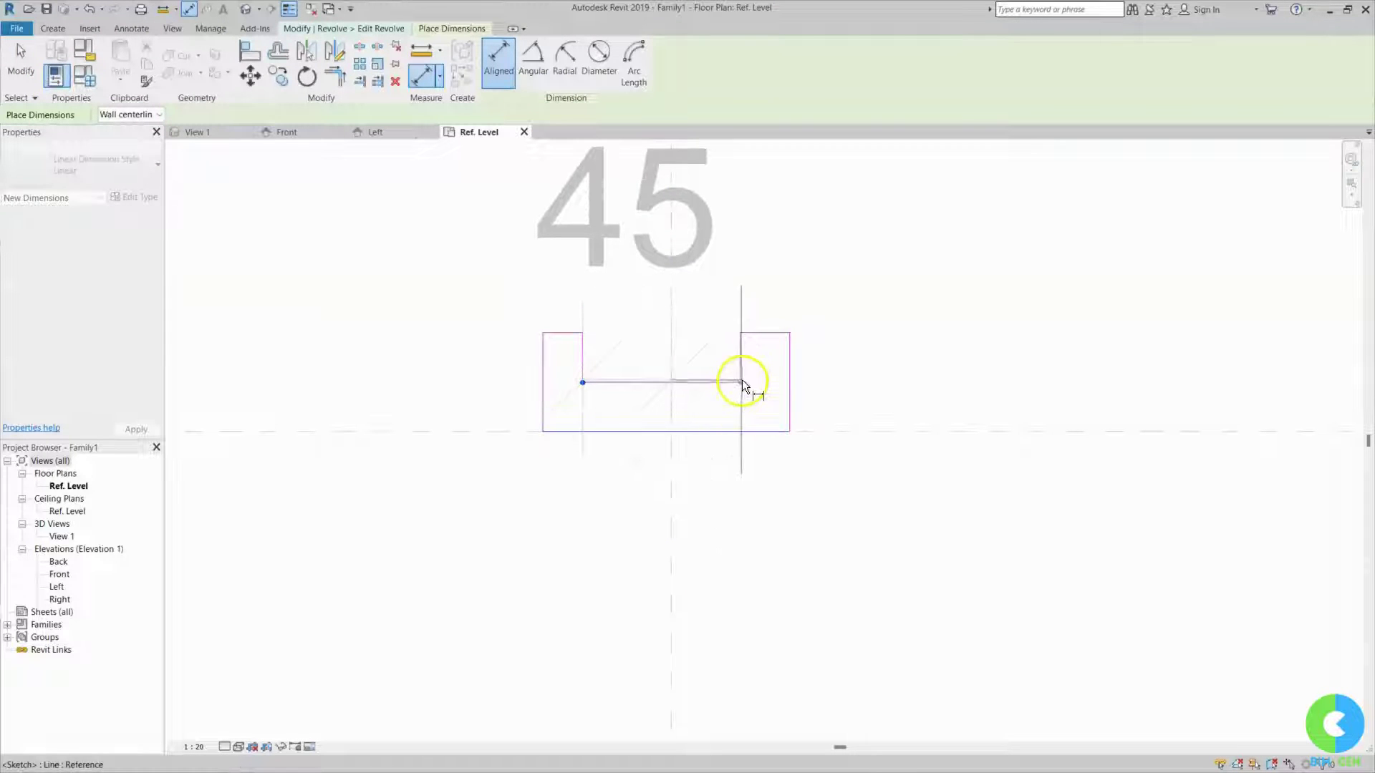
click(713, 272)
middle_drag(727, 384, 724, 579)
scroll(719, 544, down, 3)
click(685, 251)
scroll(644, 555, up, 2)
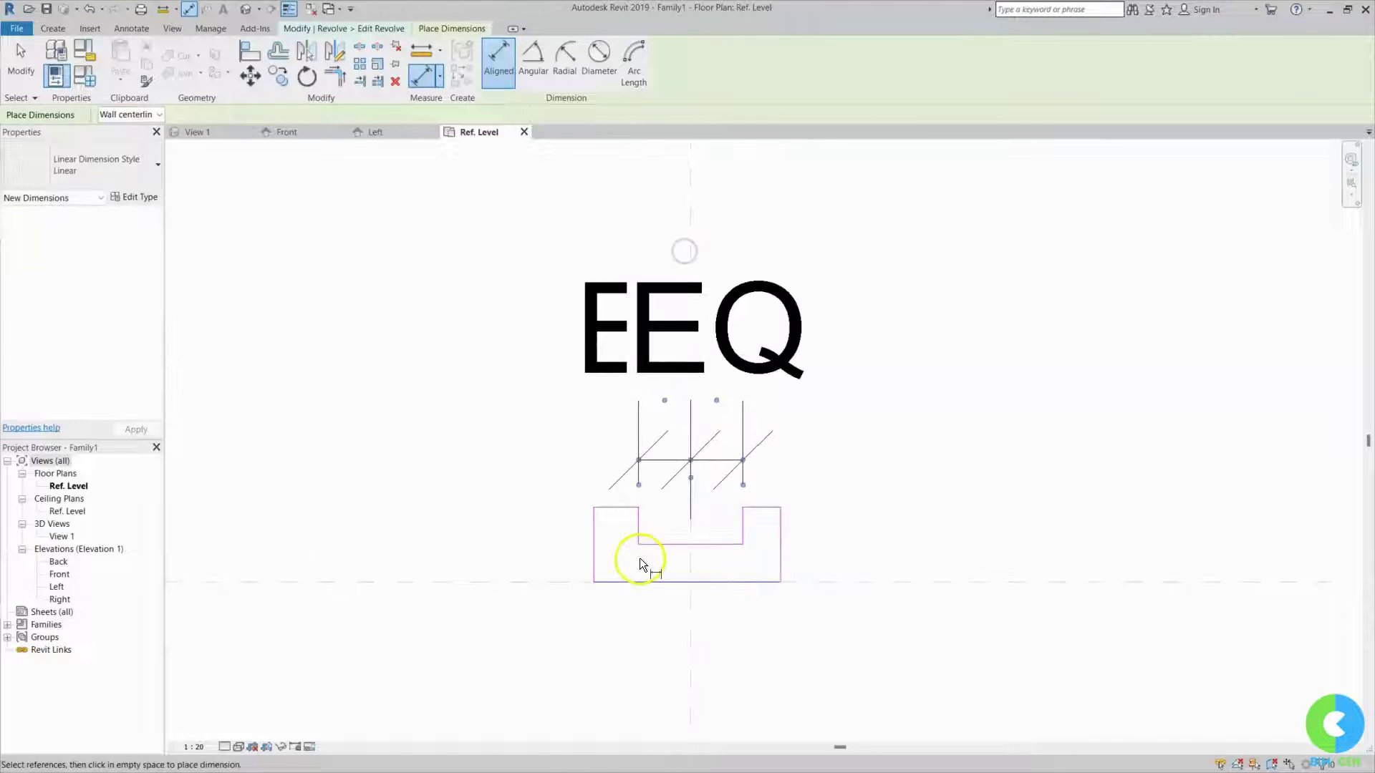
- Add an overall aligned dimension between the two inner flange faces, above the equalized dimension
click(638, 546)
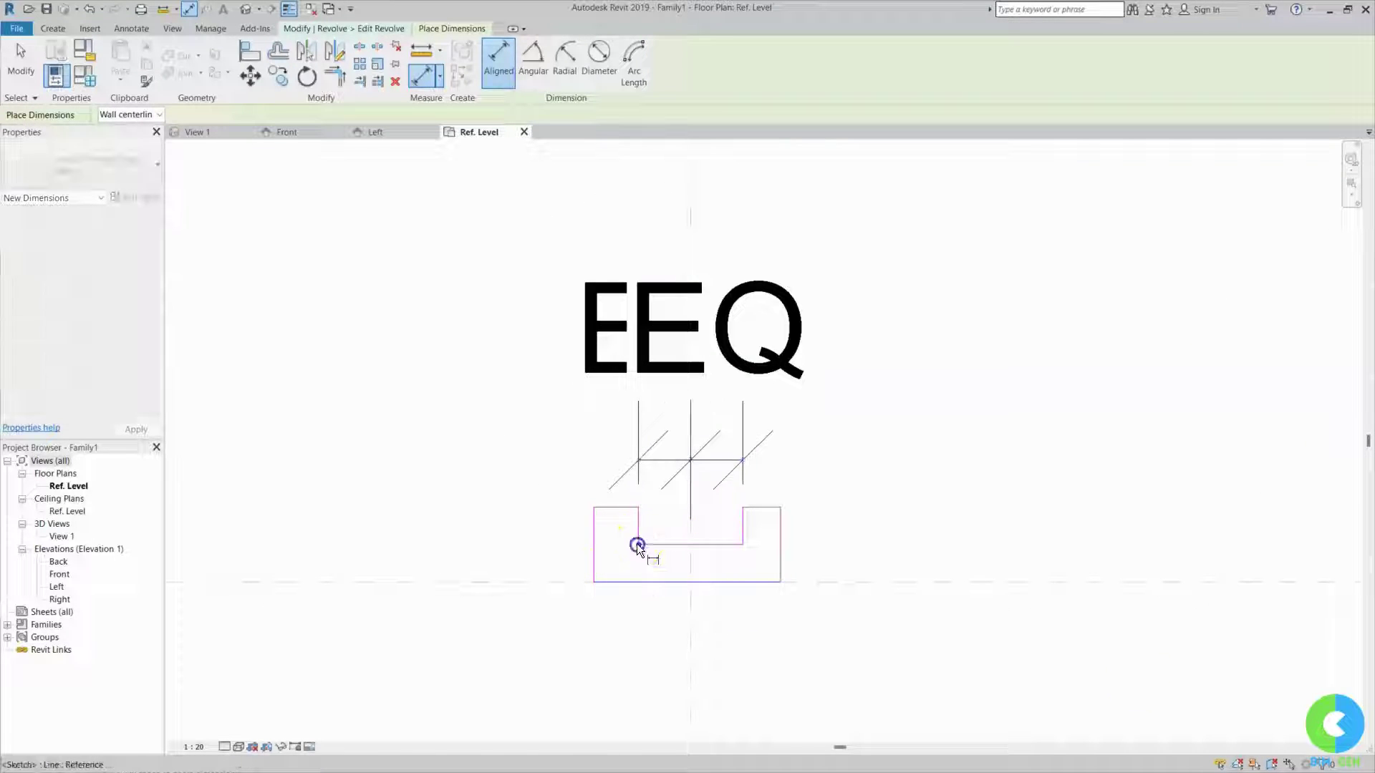
click(738, 550)
middle_drag(739, 210, 702, 428)
click(702, 428)
scroll(701, 429, down, 2)
key(Escape)
key(Escape)
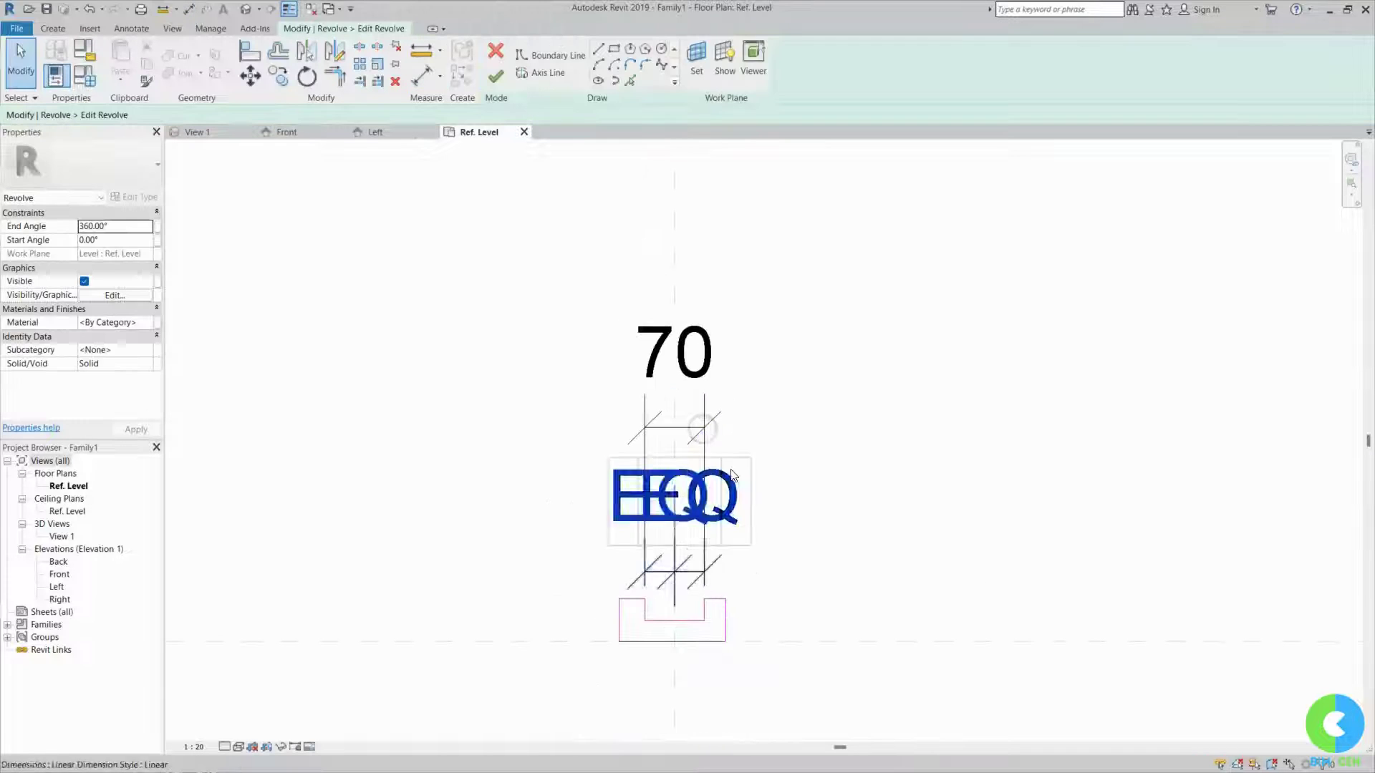
- Label the overall neck dimension with a new family type parameter named Body Lenght
click(701, 373)
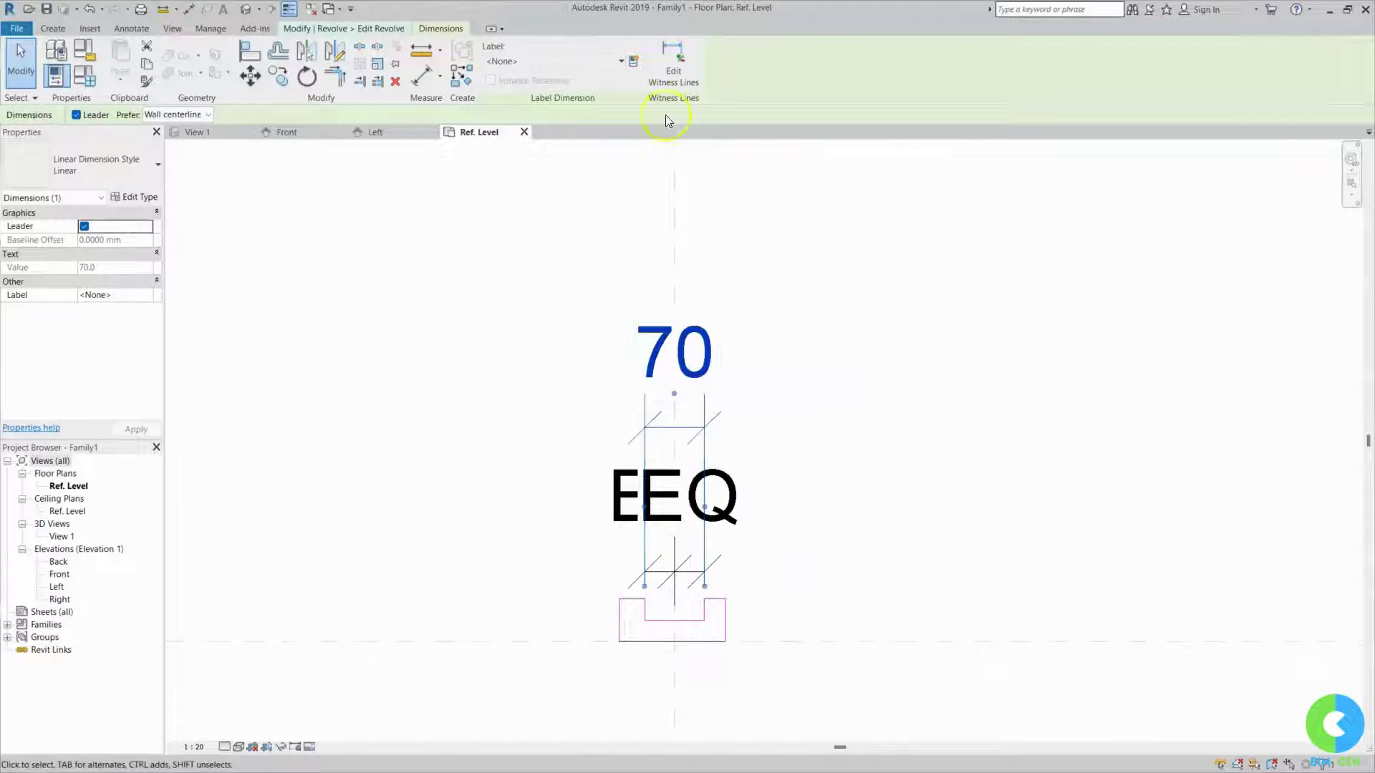
click(807, 310)
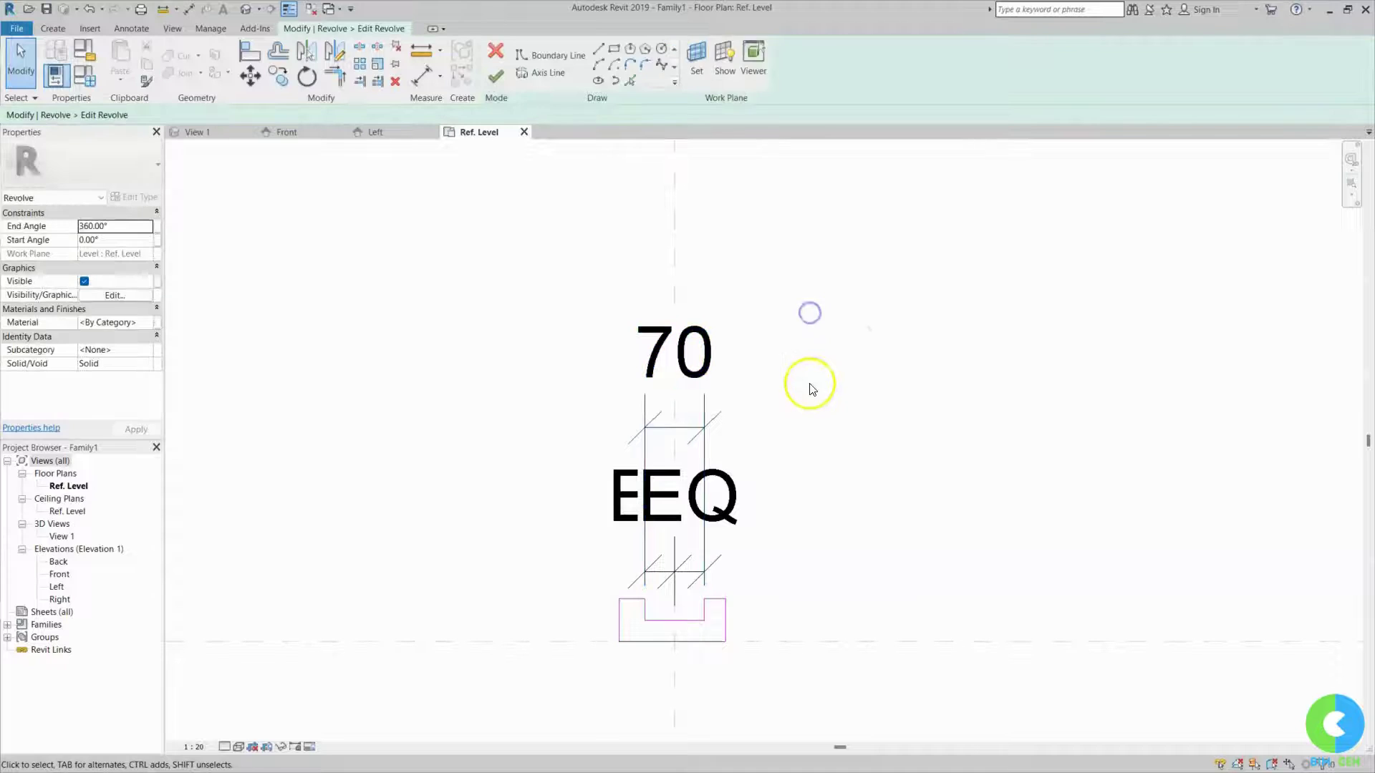
click(677, 373)
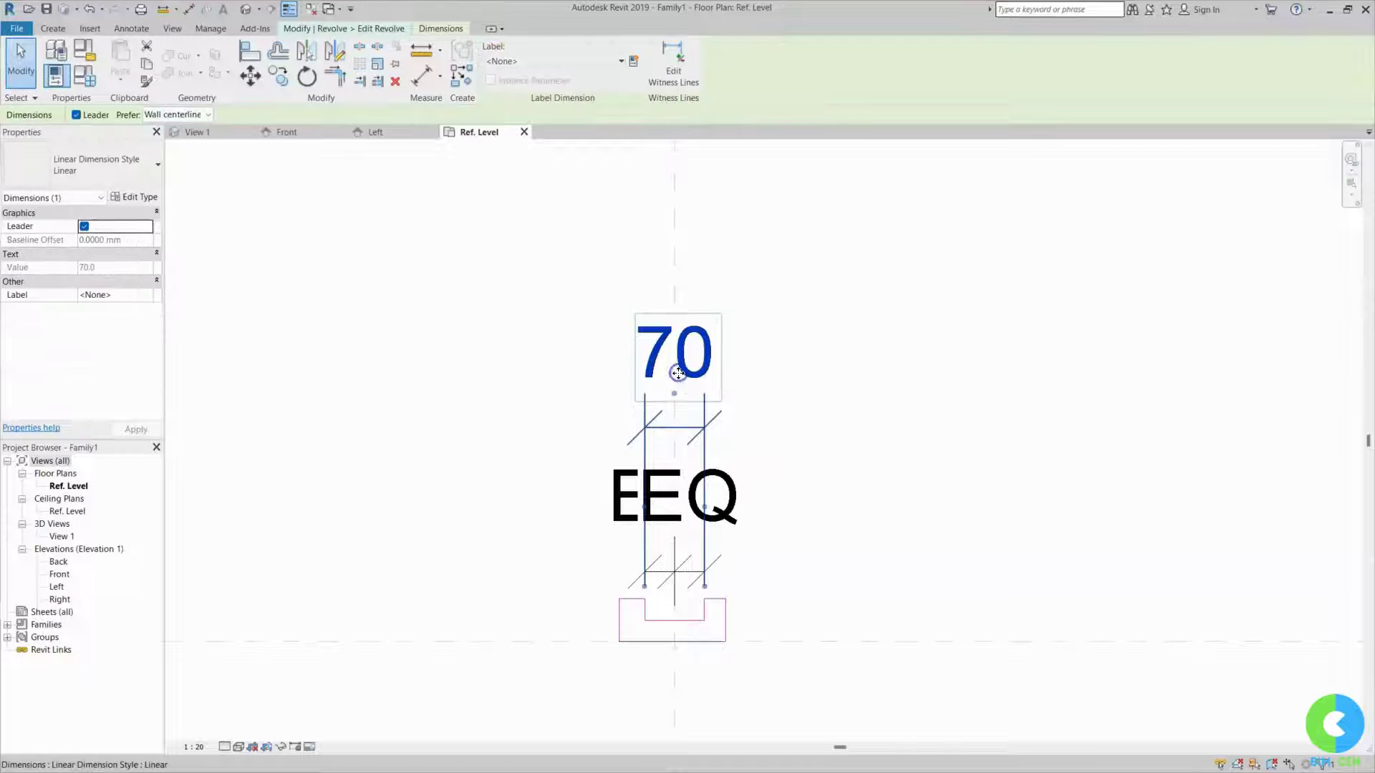
click(634, 63)
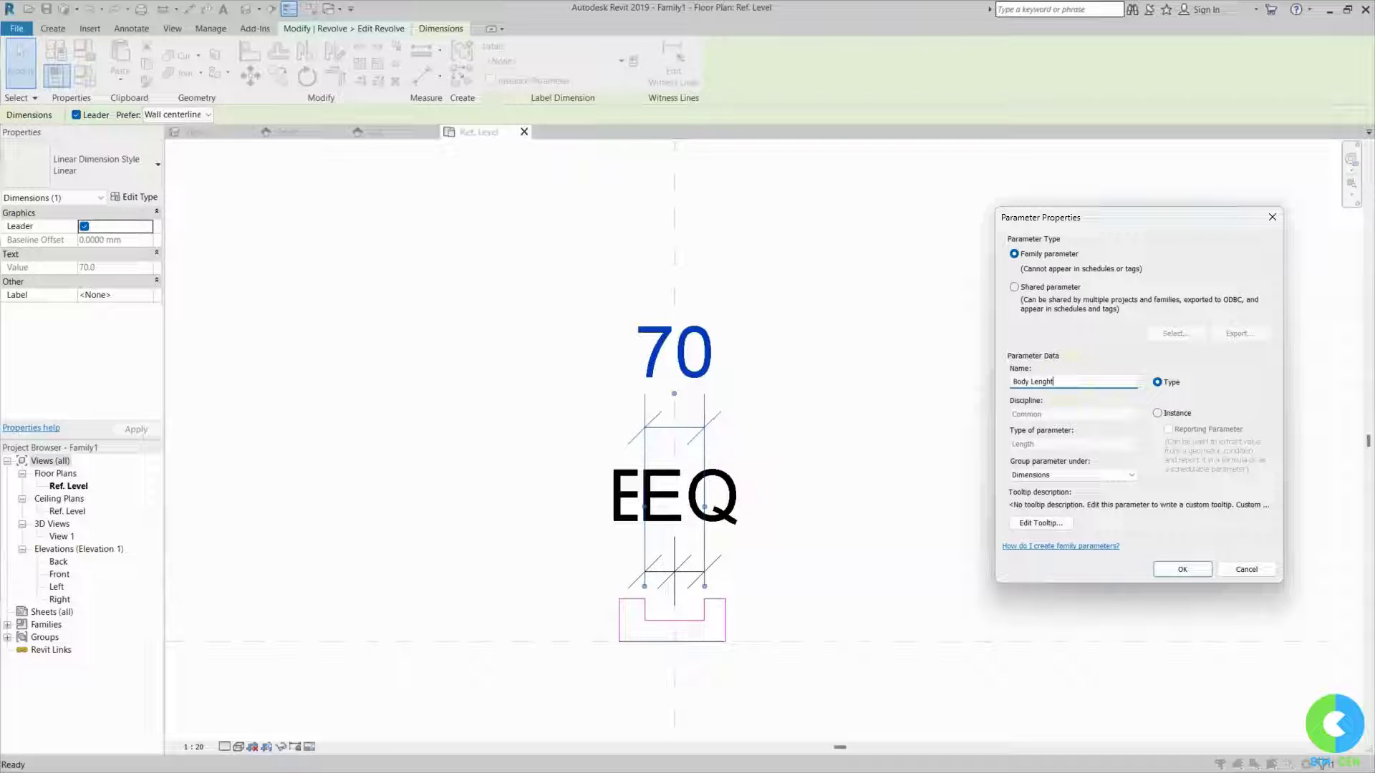
click(1182, 569)
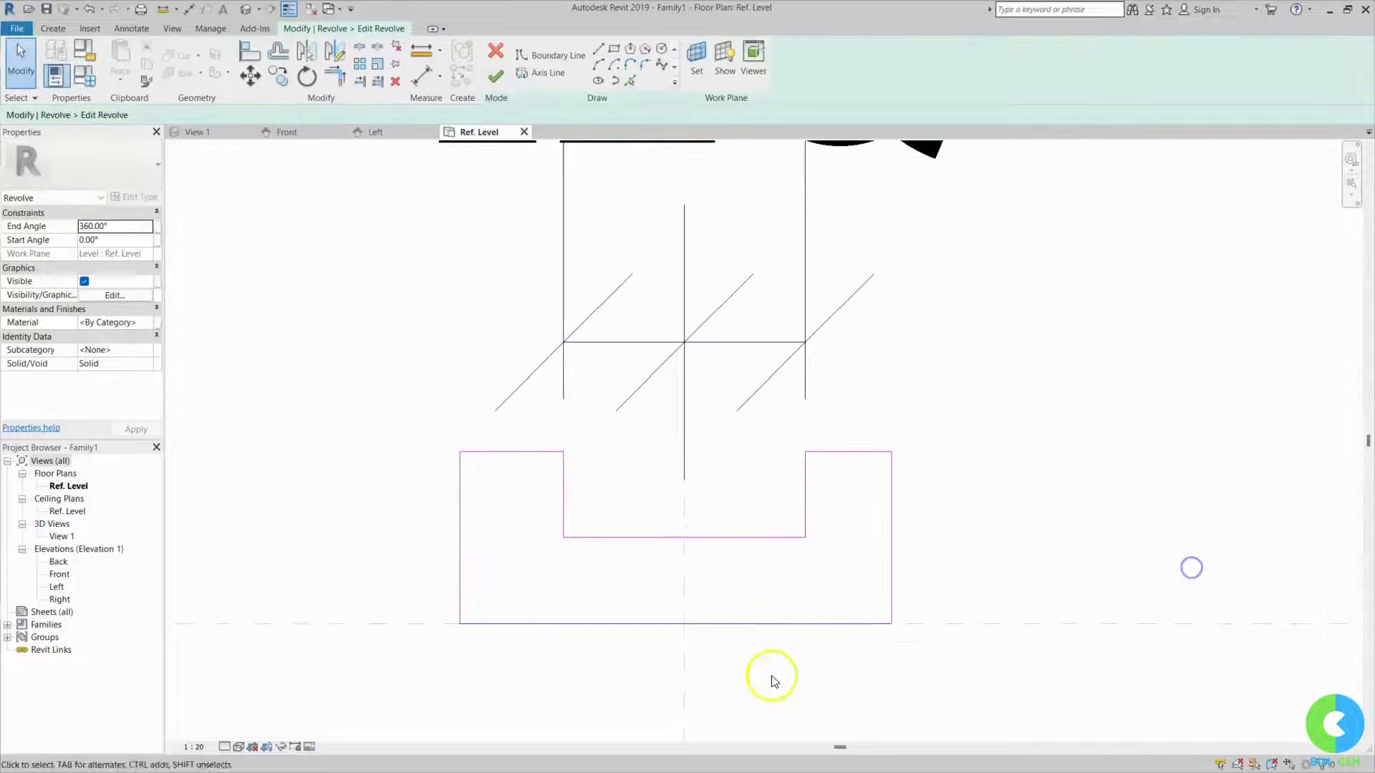
click(793, 429)
drag(867, 530, 947, 690)
drag(411, 420, 579, 687)
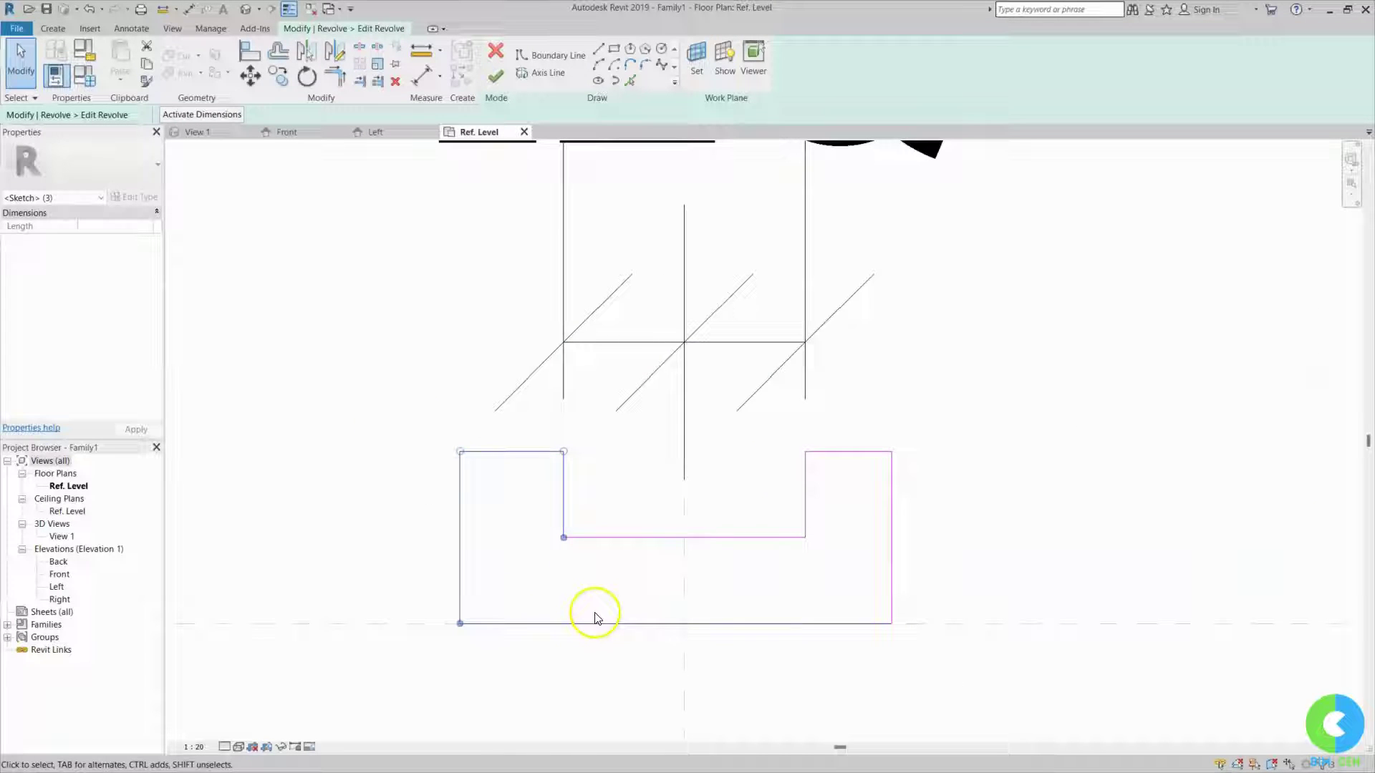
click(608, 511)
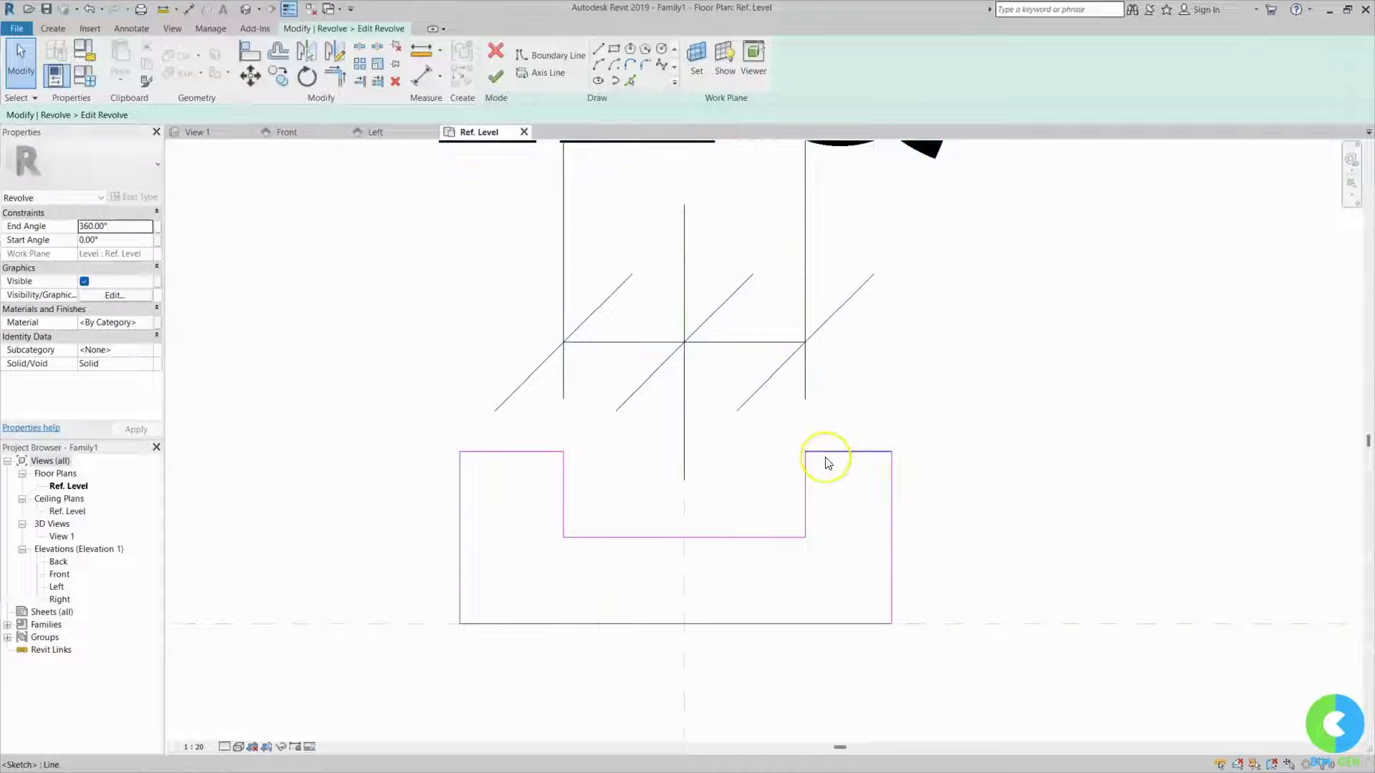
- Align the right flange's upper edge with the left flange's upper edge and lock the alignment
drag(733, 510, 442, 222)
click(251, 51)
click(496, 451)
click(829, 460)
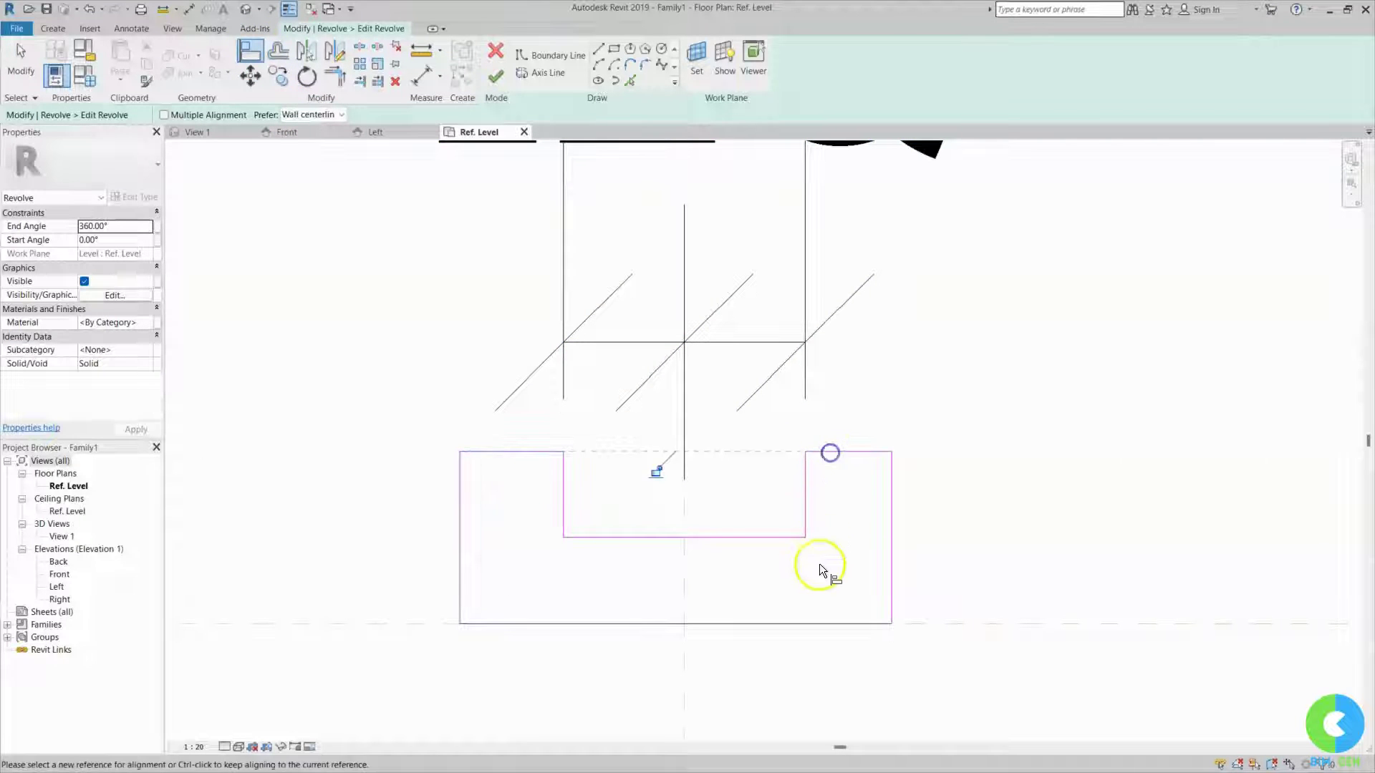
click(655, 470)
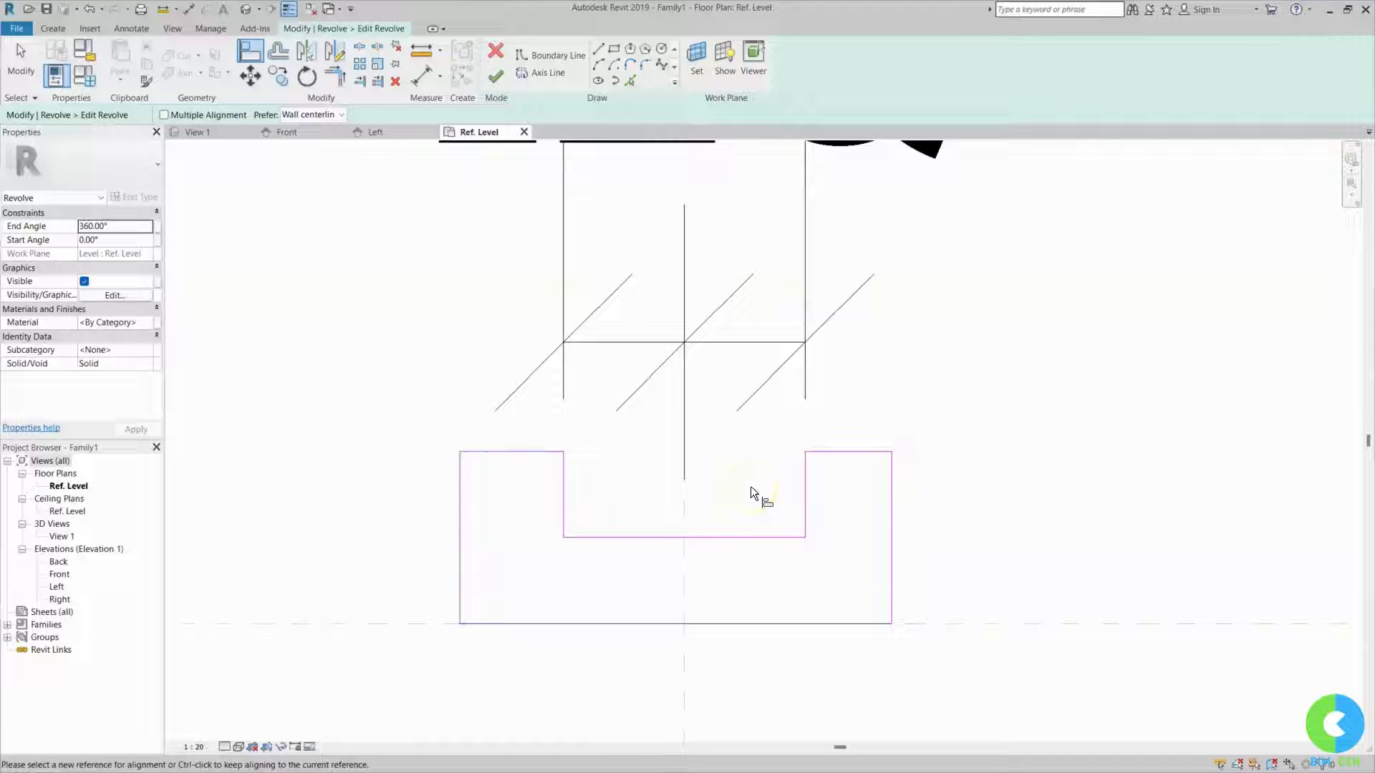
- Place aligned dimensions across the thickness of the left flange and of the right flange
click(131, 29)
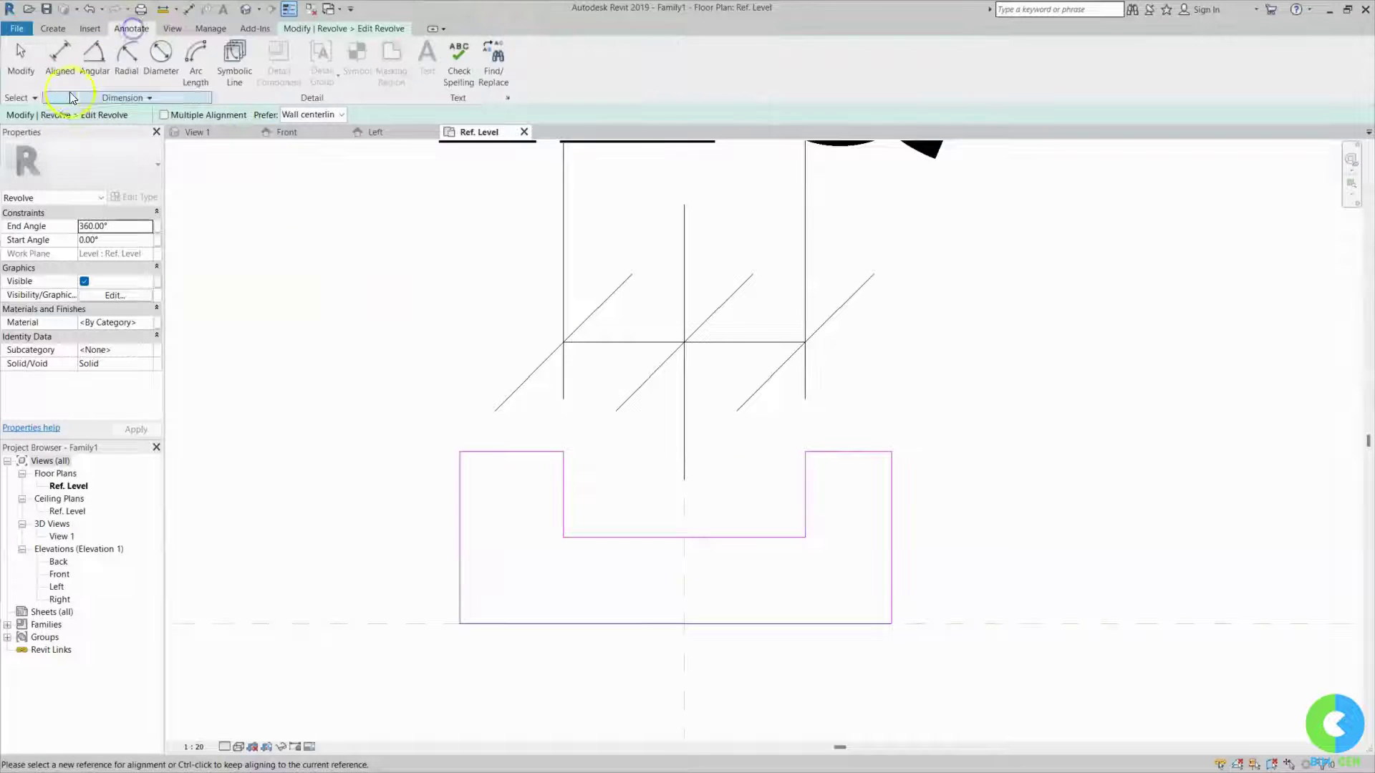
click(61, 61)
click(564, 518)
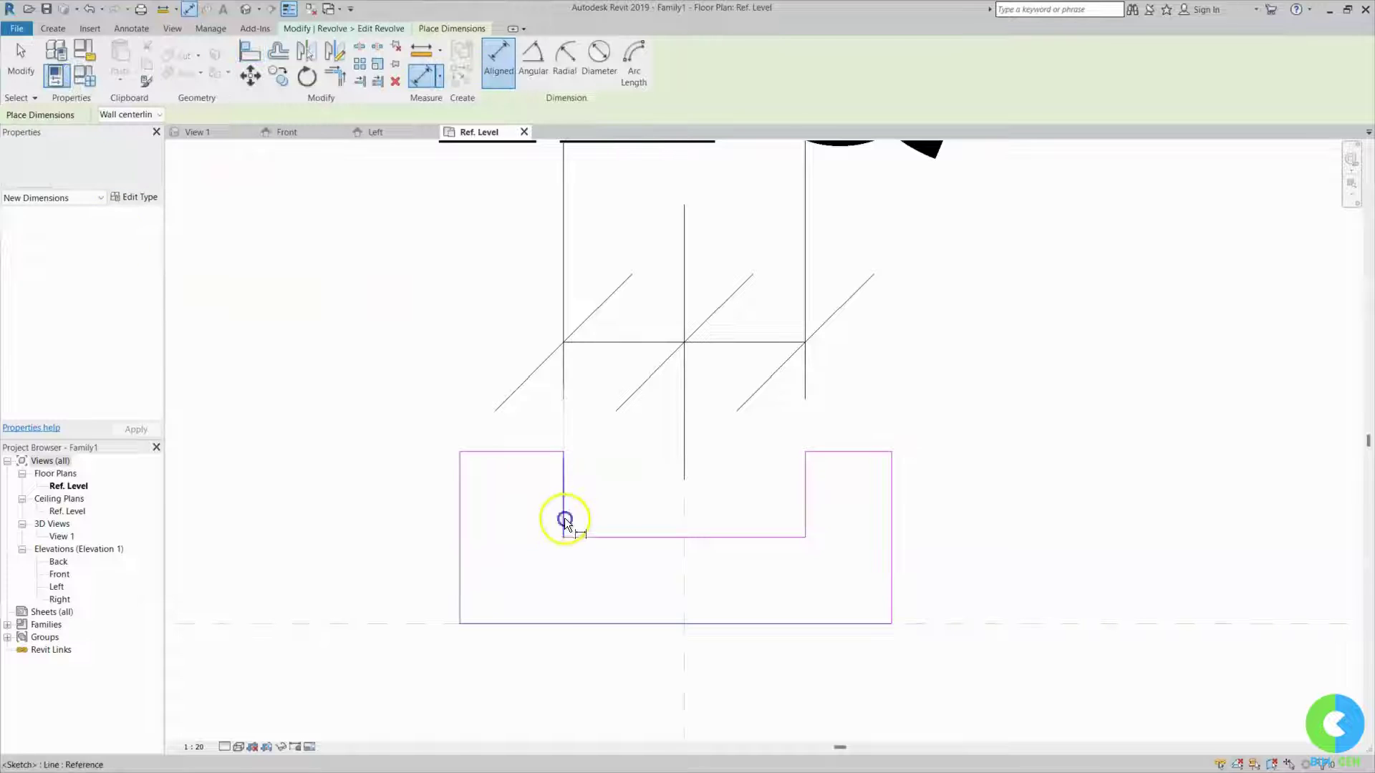
click(461, 514)
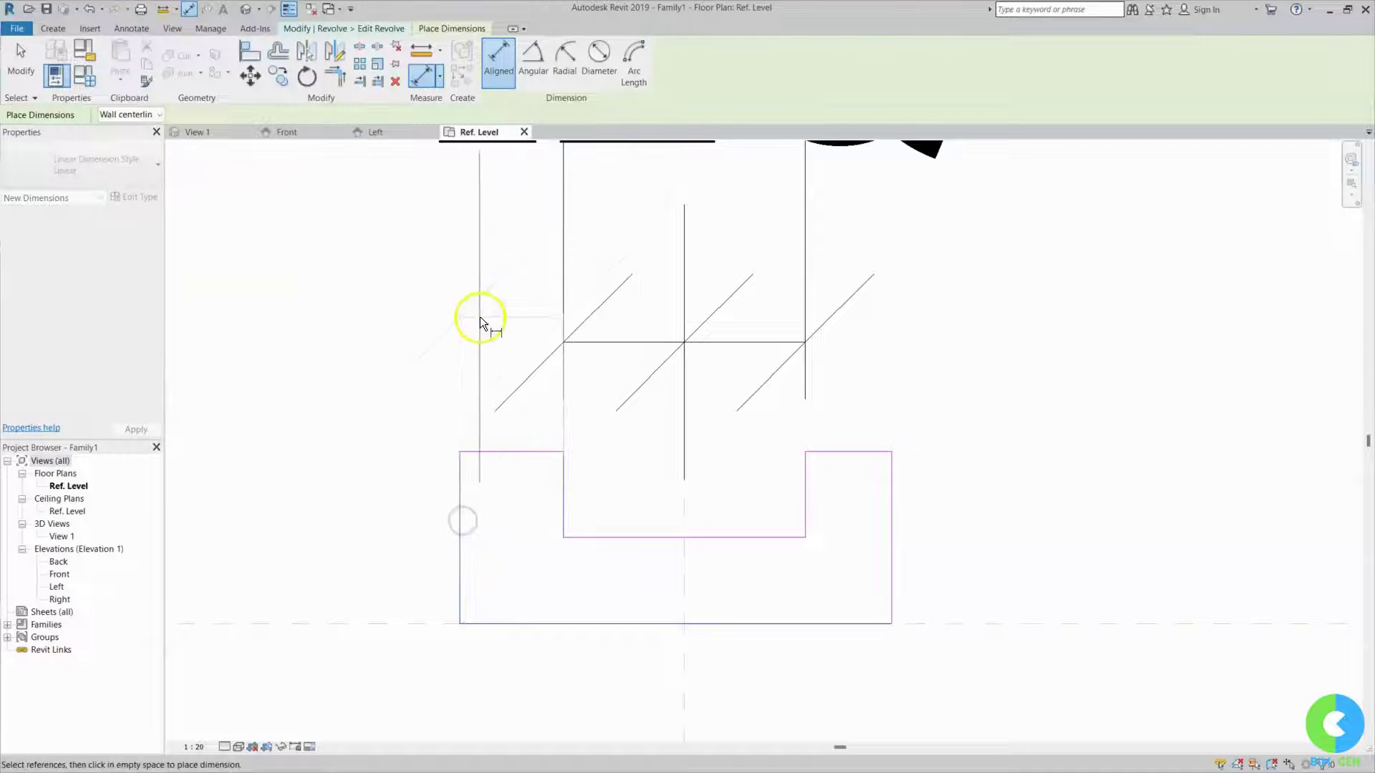
click(482, 315)
middle_drag(667, 494, 677, 504)
scroll(566, 594, down, 1)
click(665, 597)
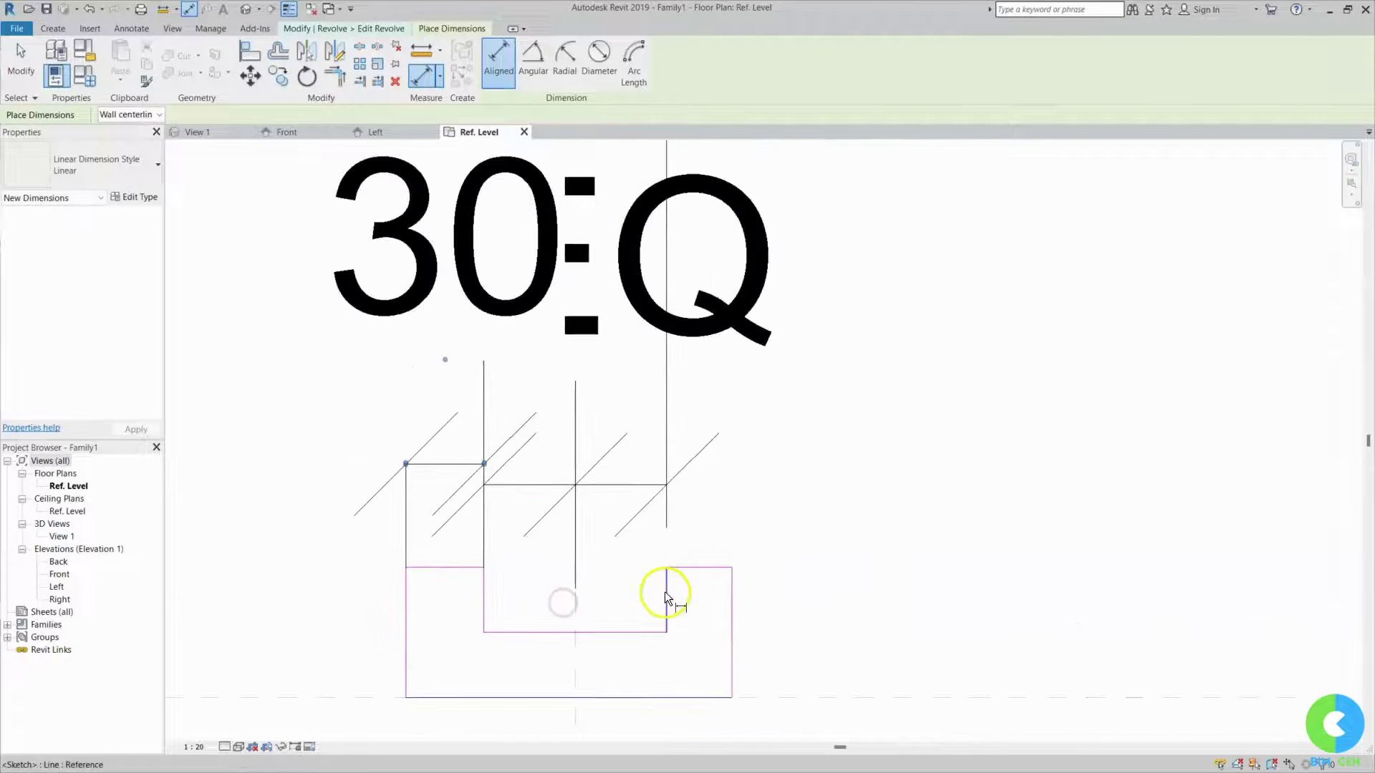
click(732, 609)
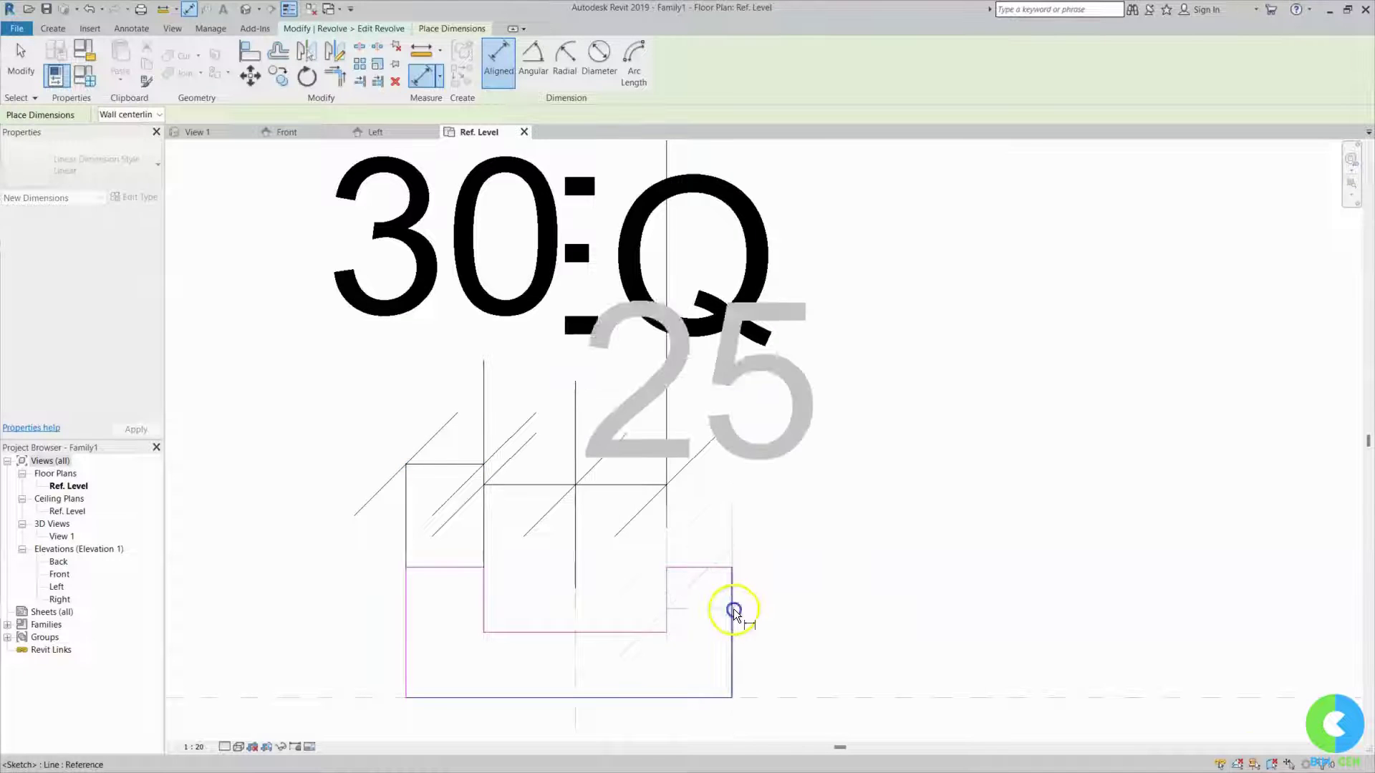
middle_drag(732, 609, 764, 712)
click(583, 337)
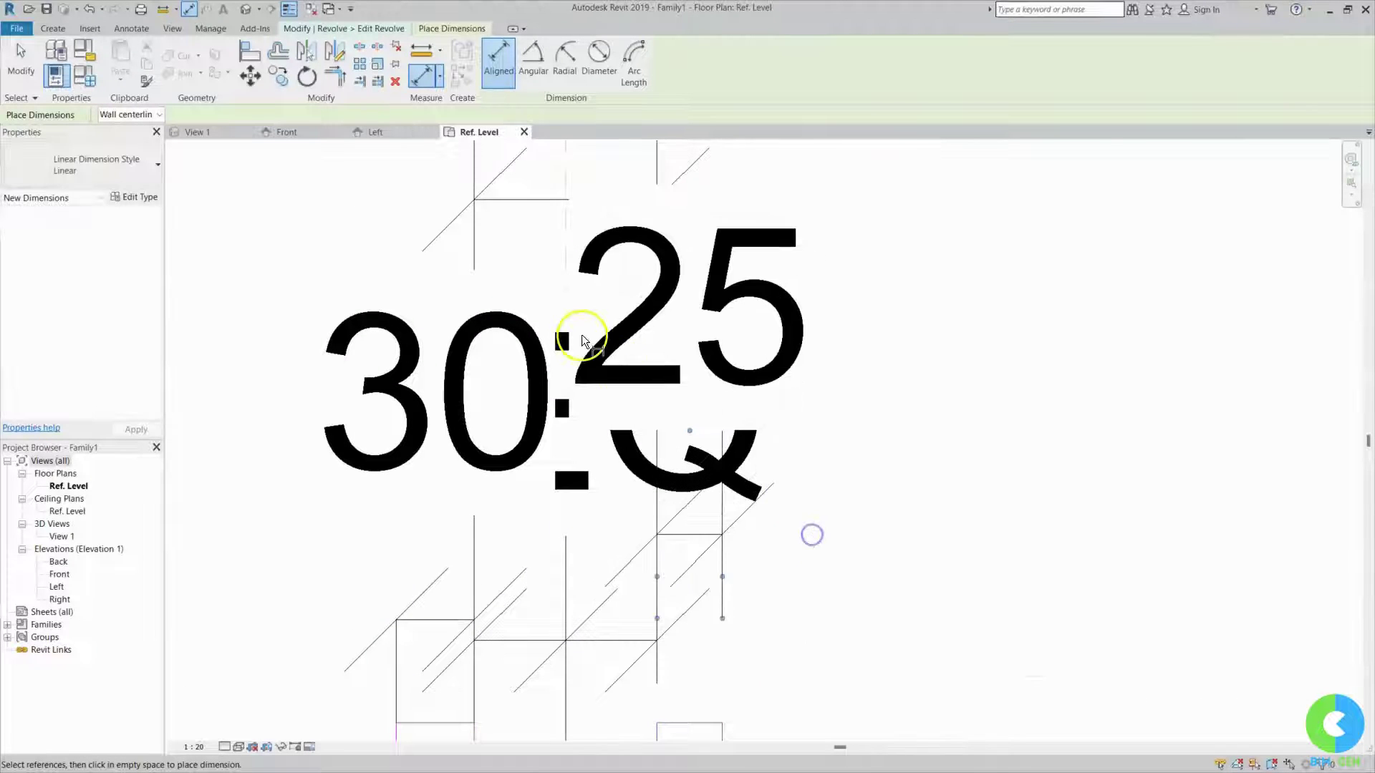
- Set the view scale to 1:5 to shrink the dimension text
scroll(586, 326, down, 2)
scroll(673, 351, down, 2)
scroll(659, 332, up, 2)
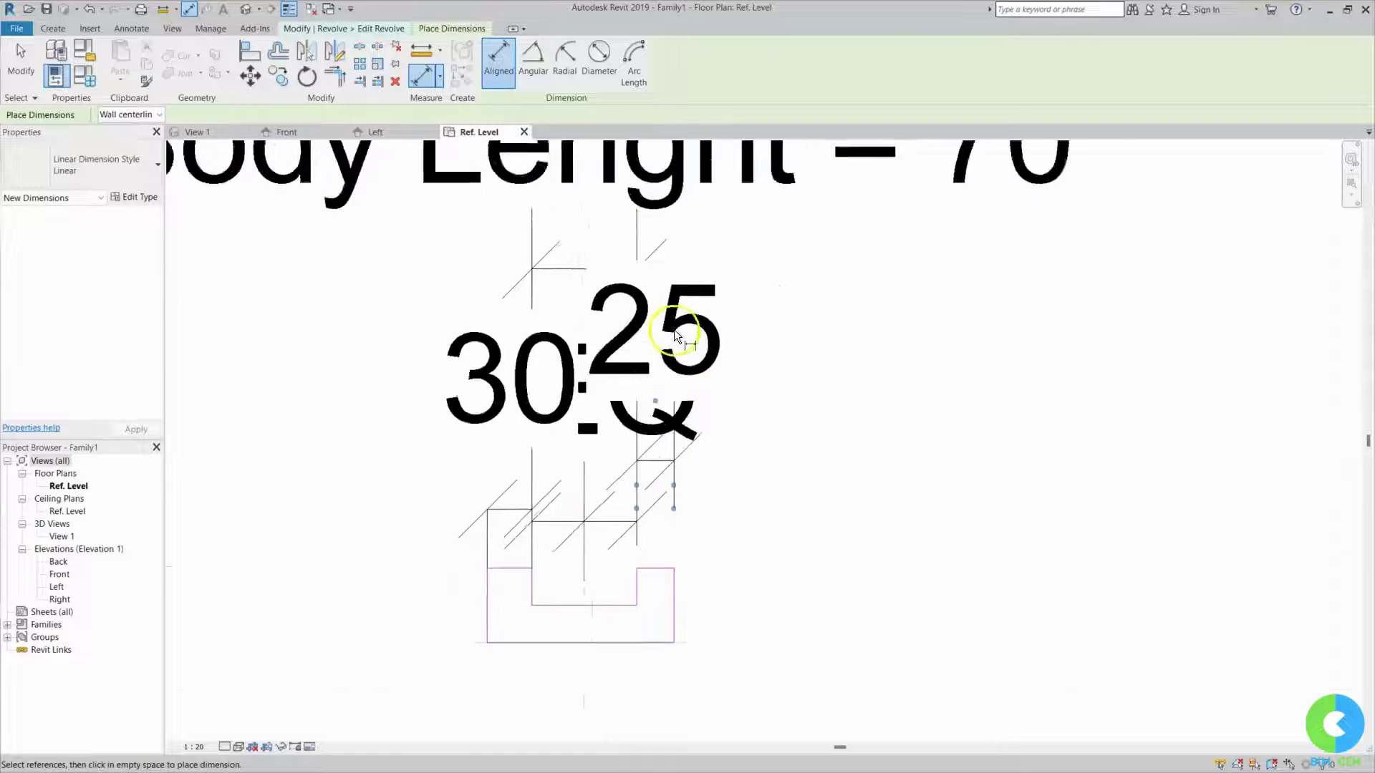
scroll(840, 435, down, 2)
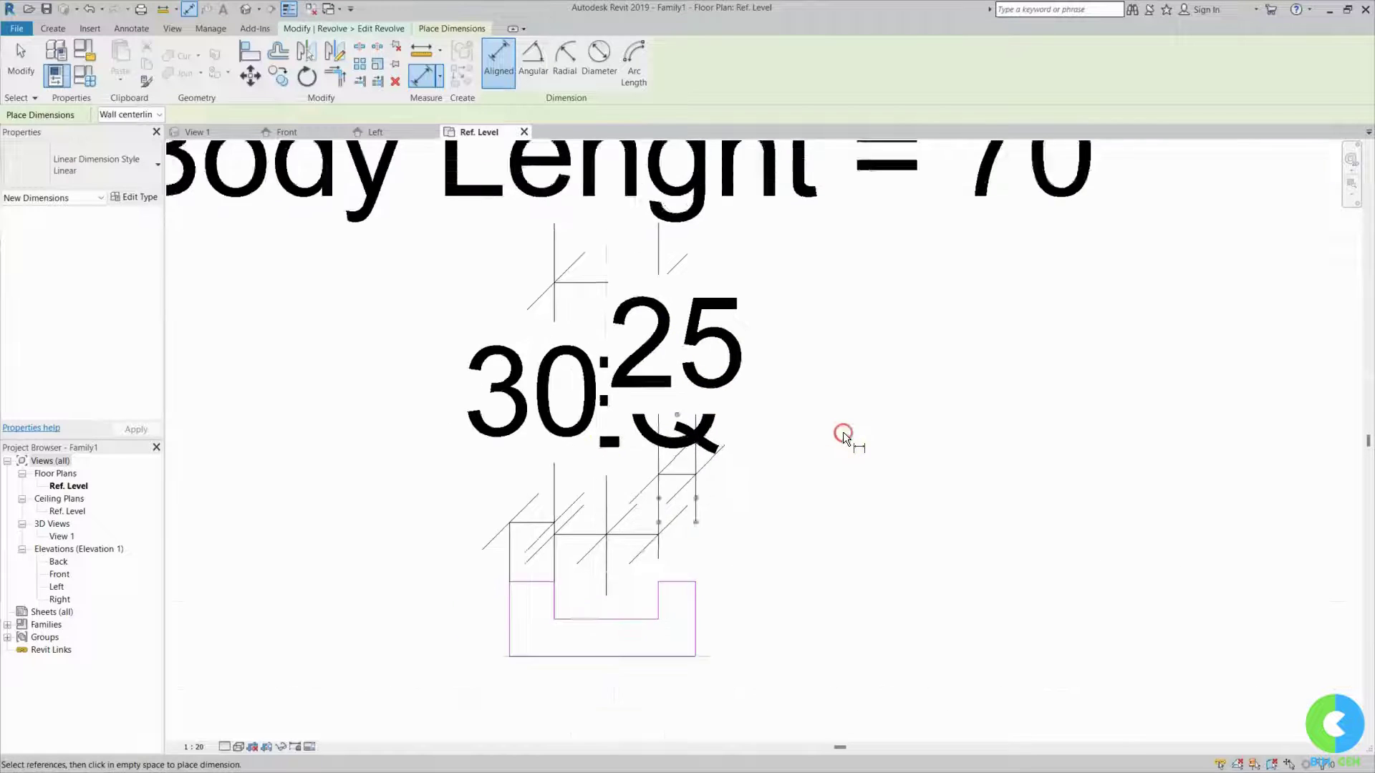
click(210, 748)
click(215, 594)
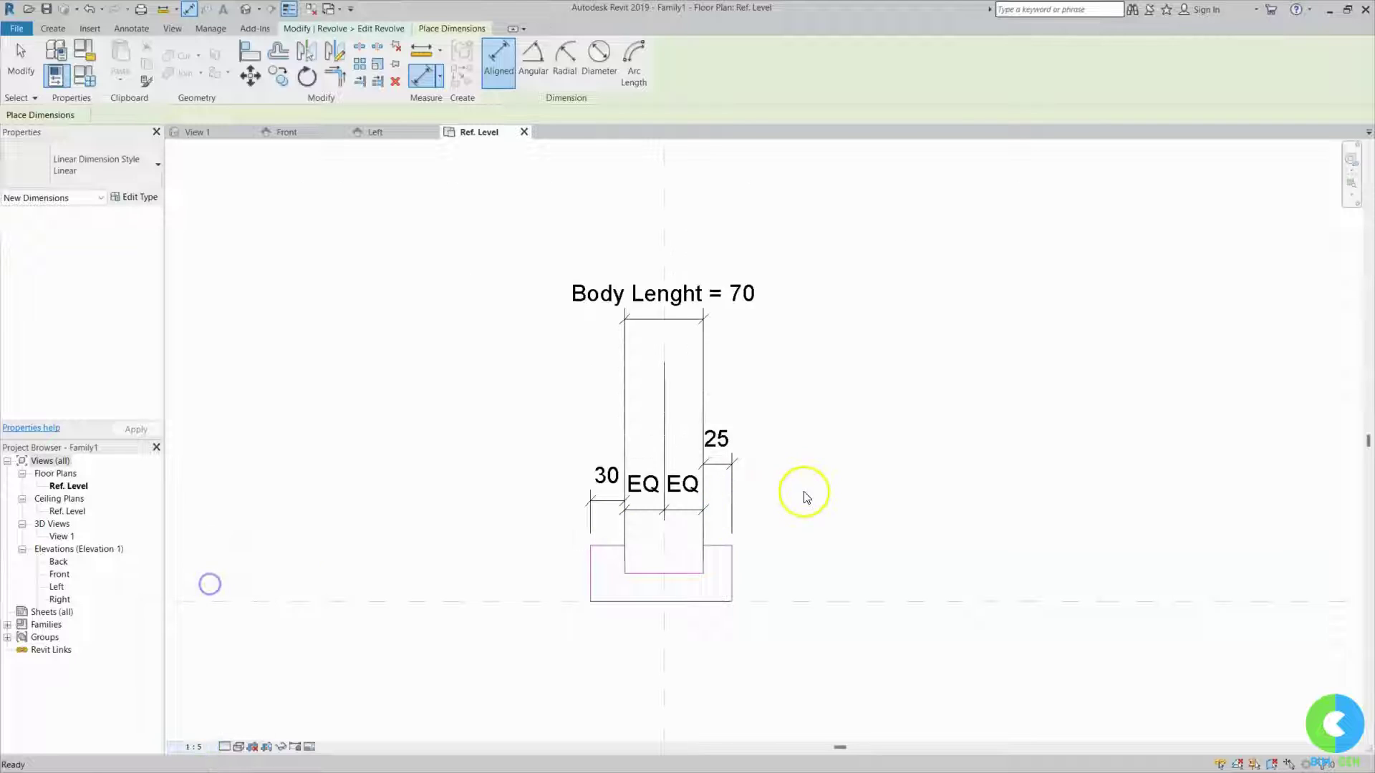
scroll(787, 486, up, 1)
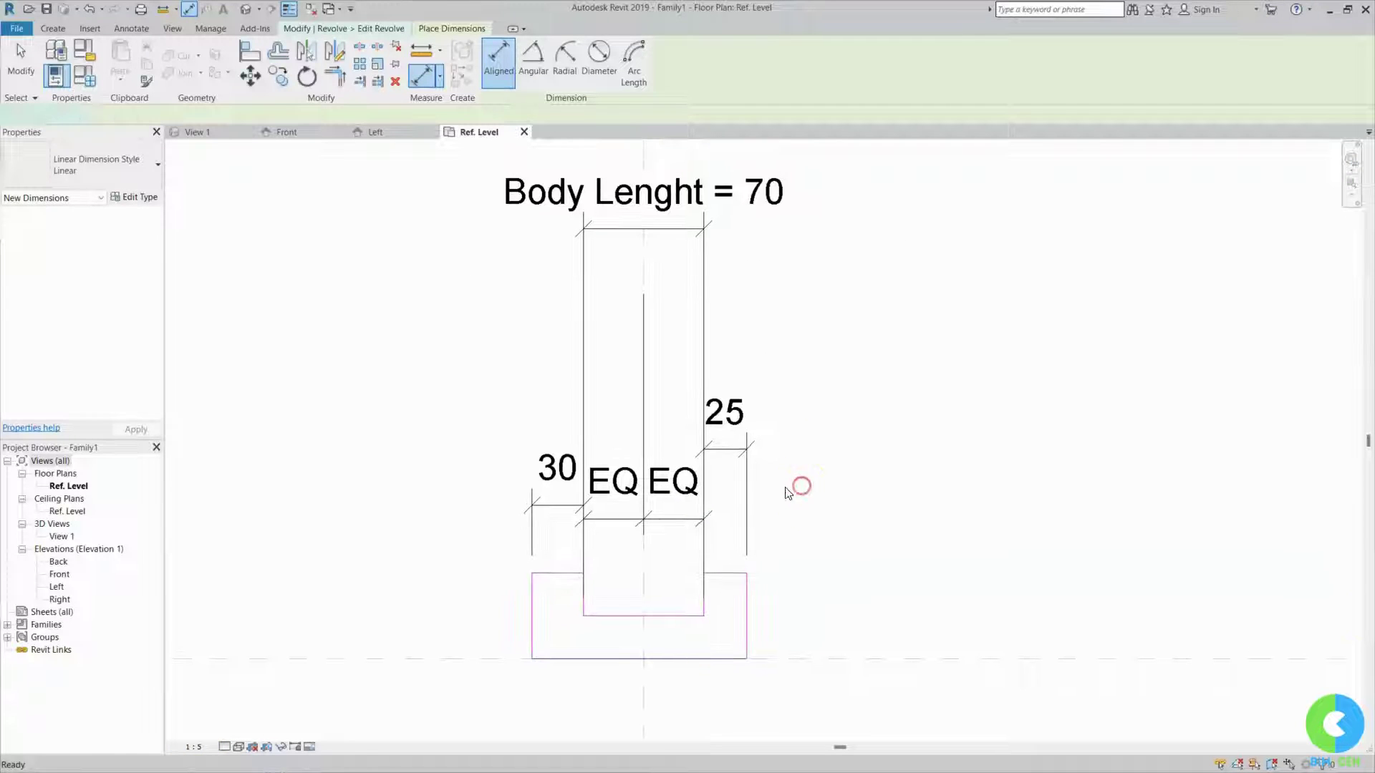
- Label both flange thickness dimensions with a new family type parameter named Flange Thicknees
key(Escape)
click(557, 466)
ctrl+click(742, 416)
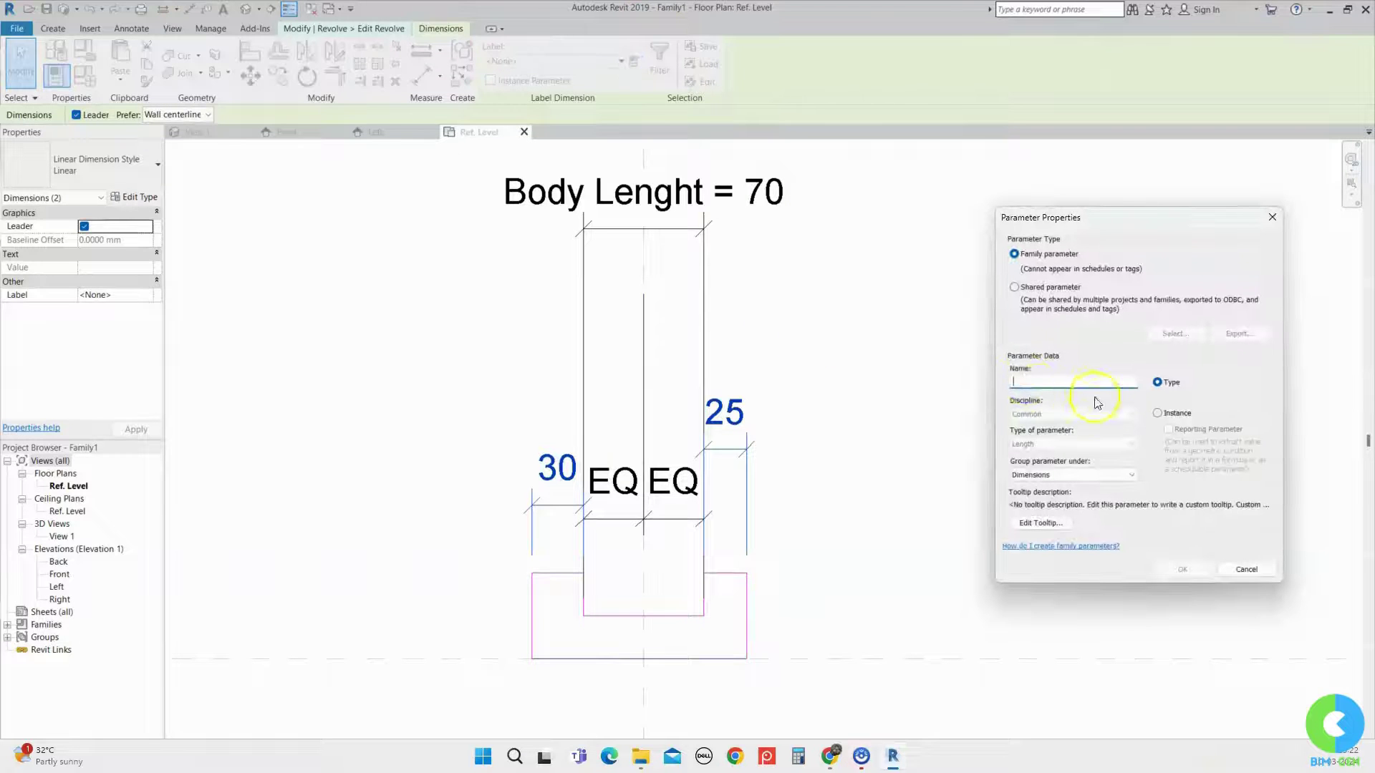
text(Flange Thicknees)
click(1182, 570)
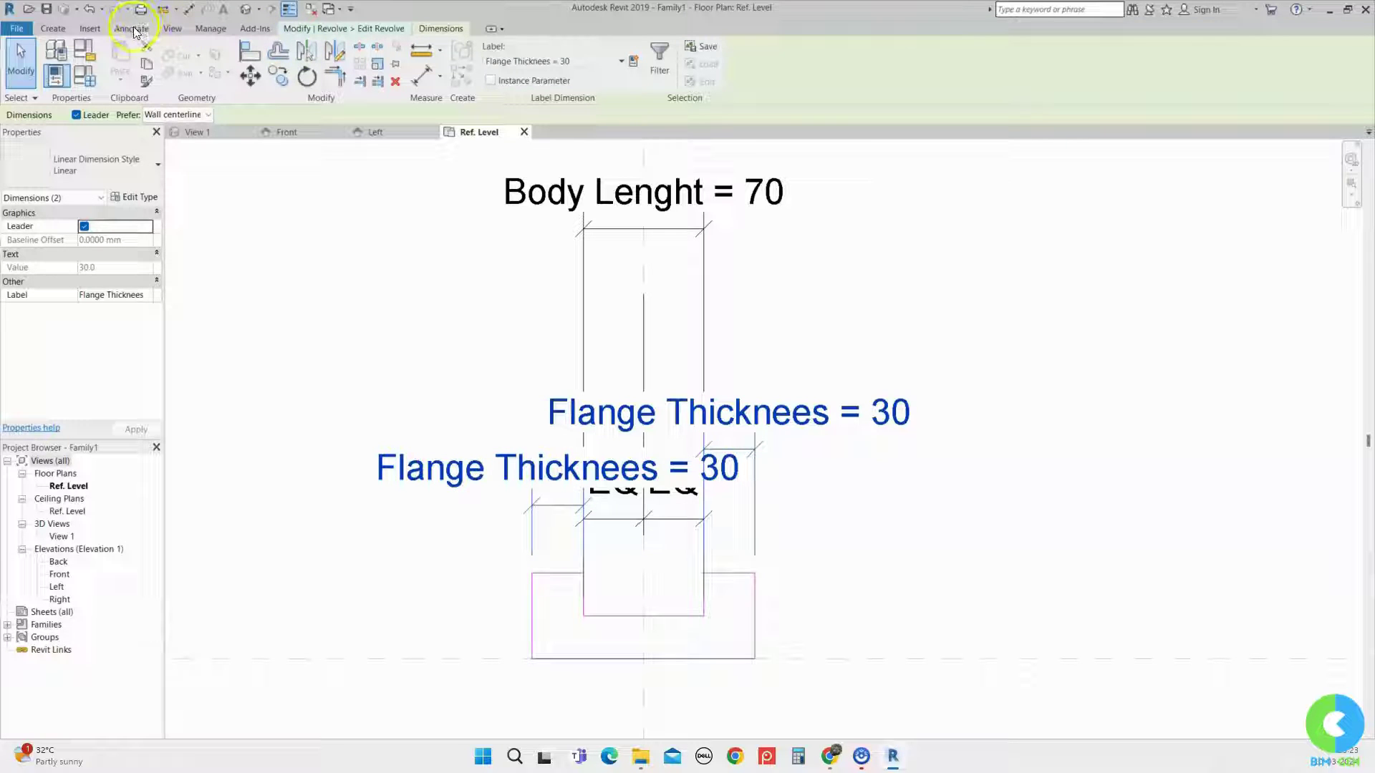
click(476, 626)
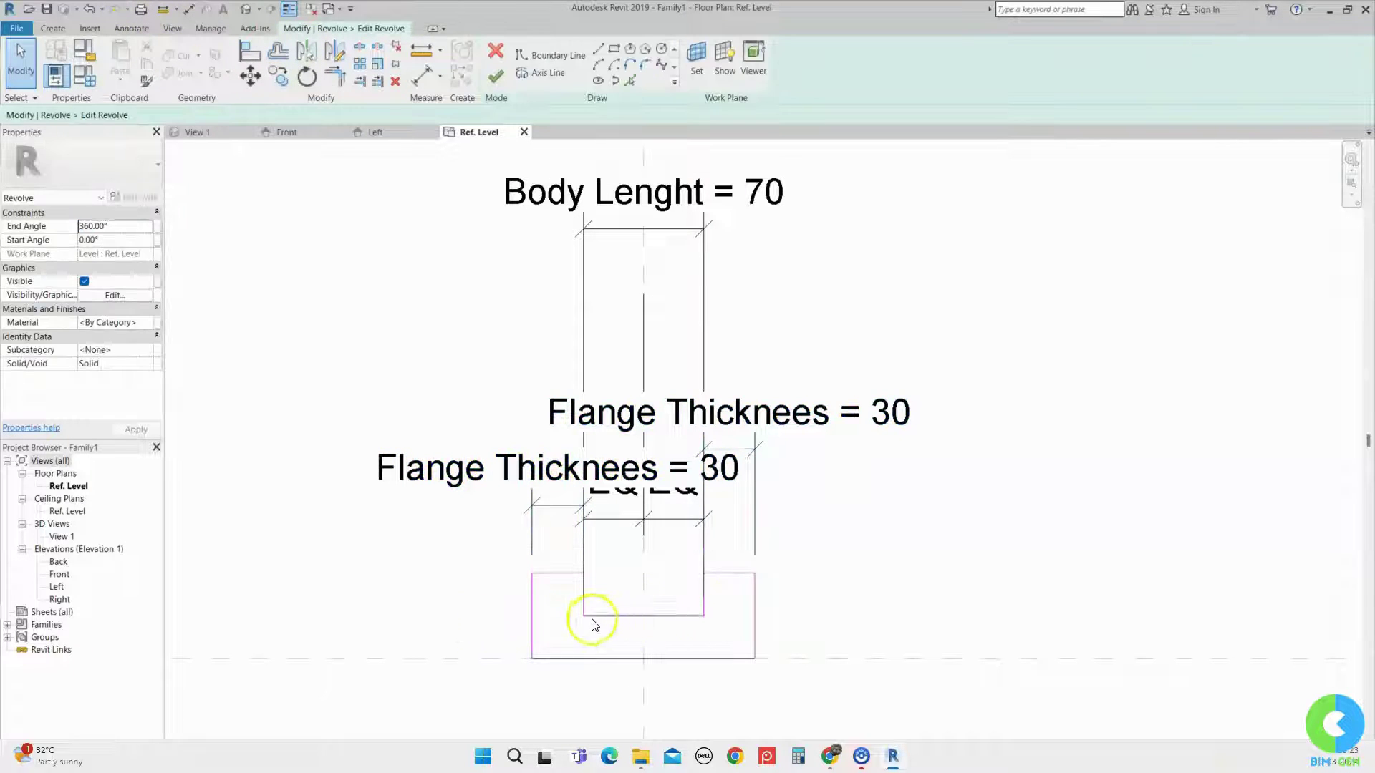
drag(568, 610, 713, 629)
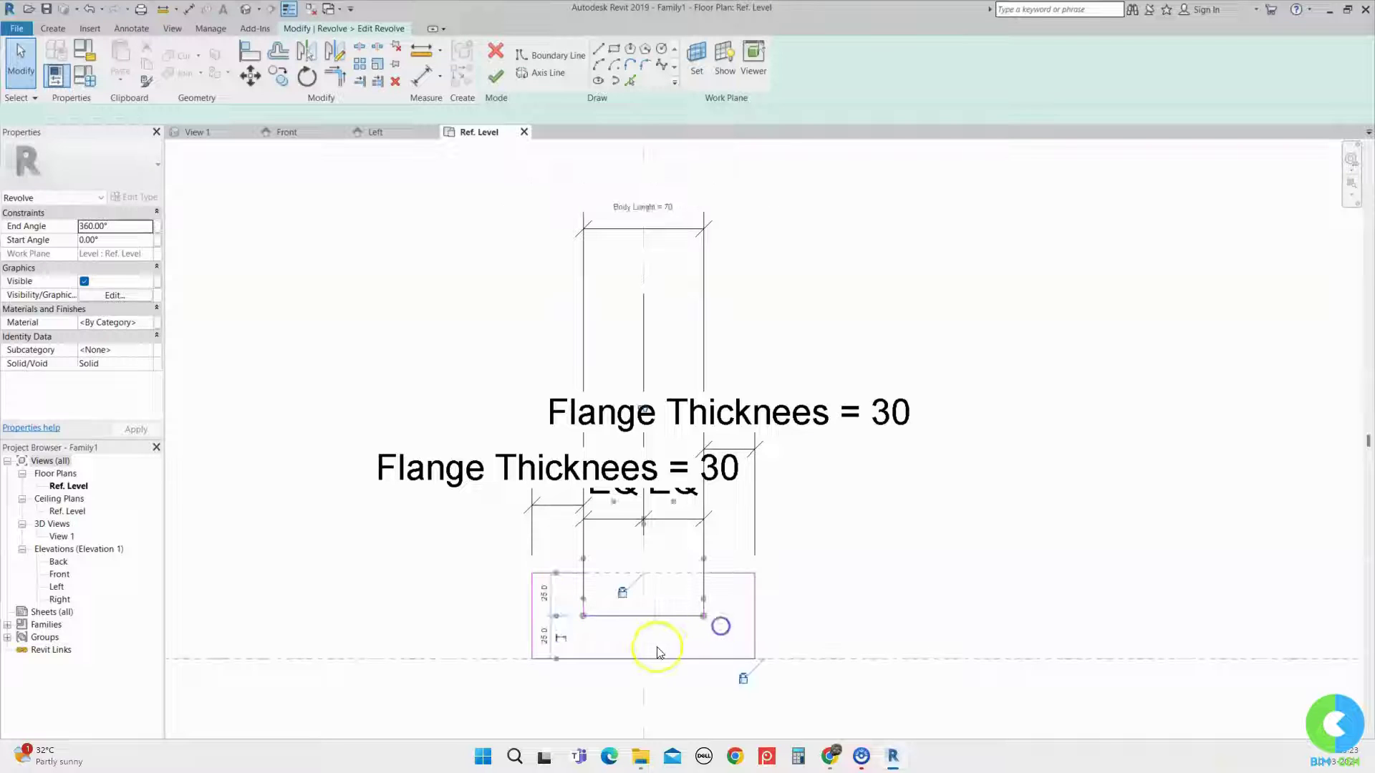
drag(684, 559, 827, 601)
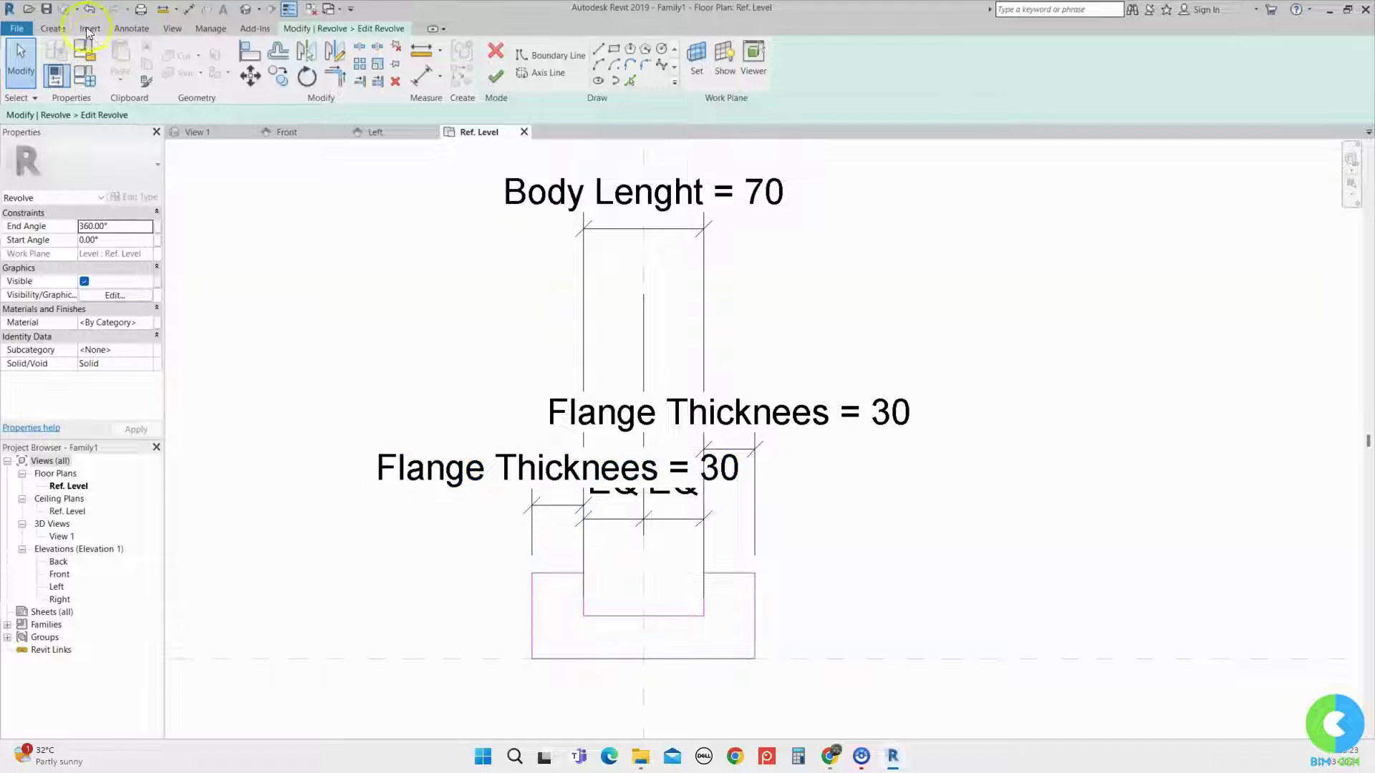
- Dimension the left flange's height from the base line to its upper edge and select that dimension
click(129, 34)
click(60, 61)
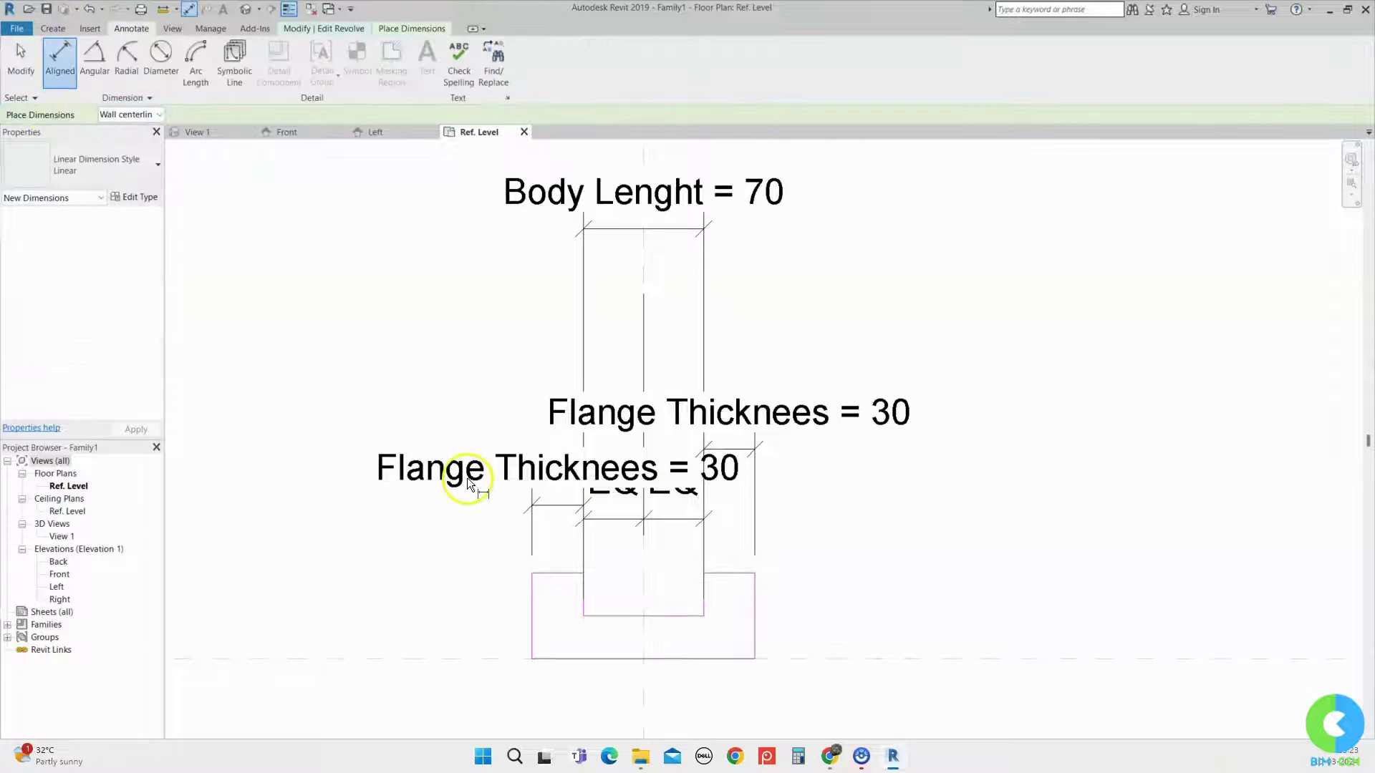
click(544, 659)
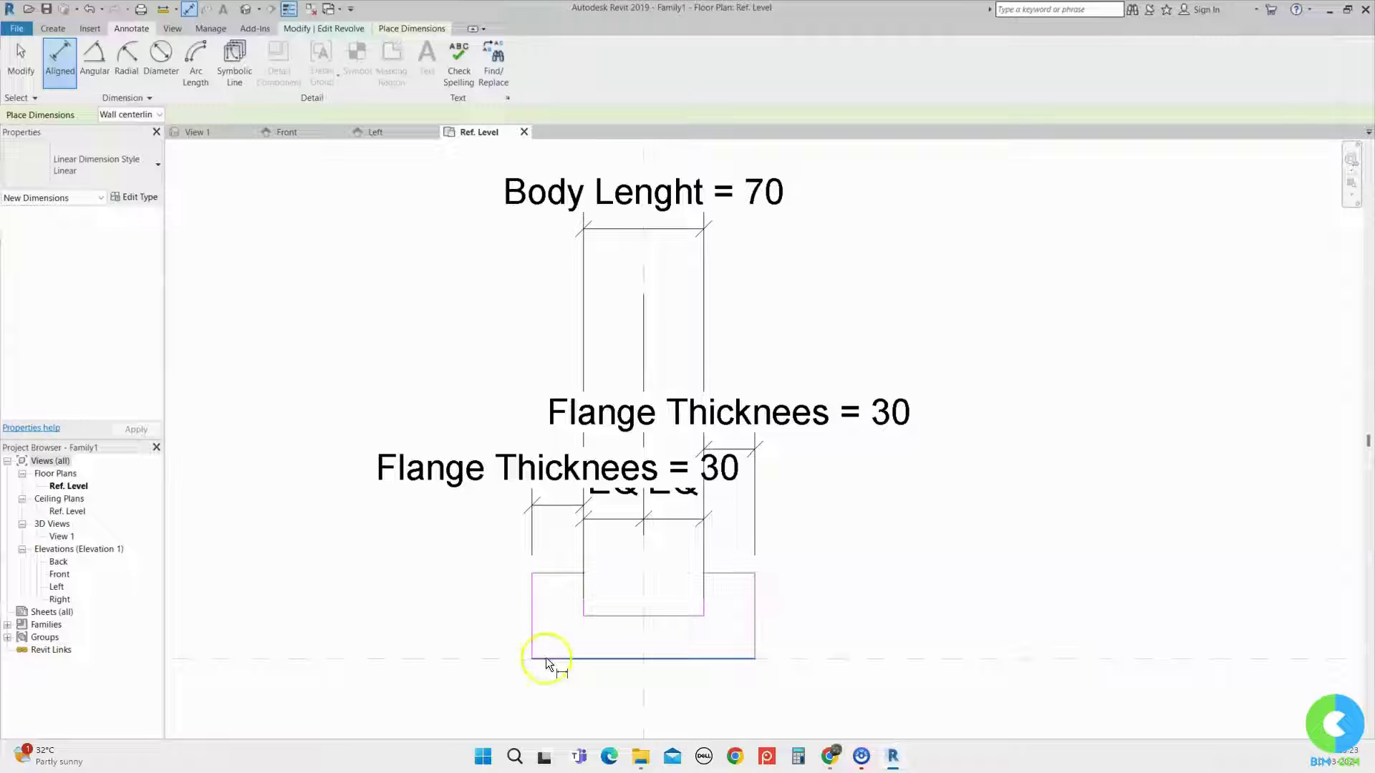
click(561, 573)
click(440, 601)
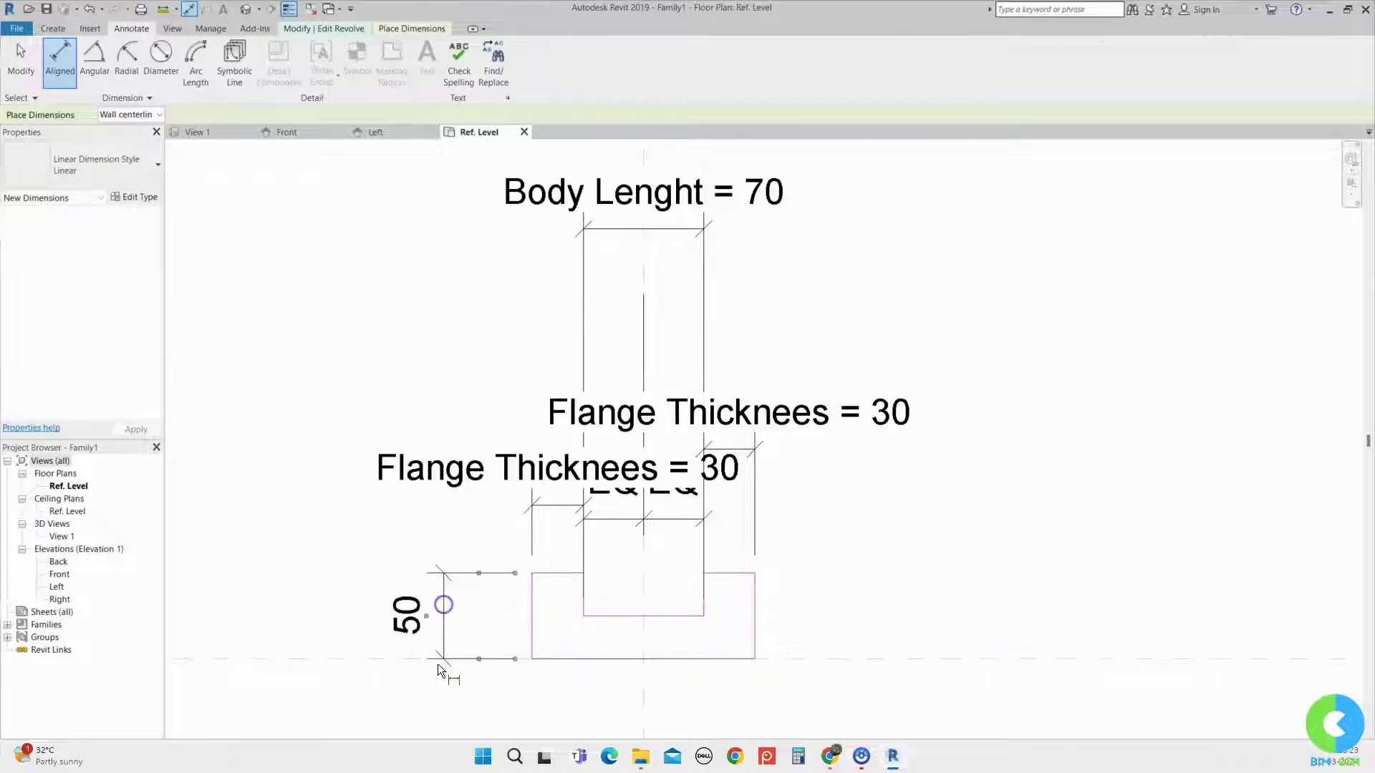
key(Escape)
key(Escape)
click(408, 620)
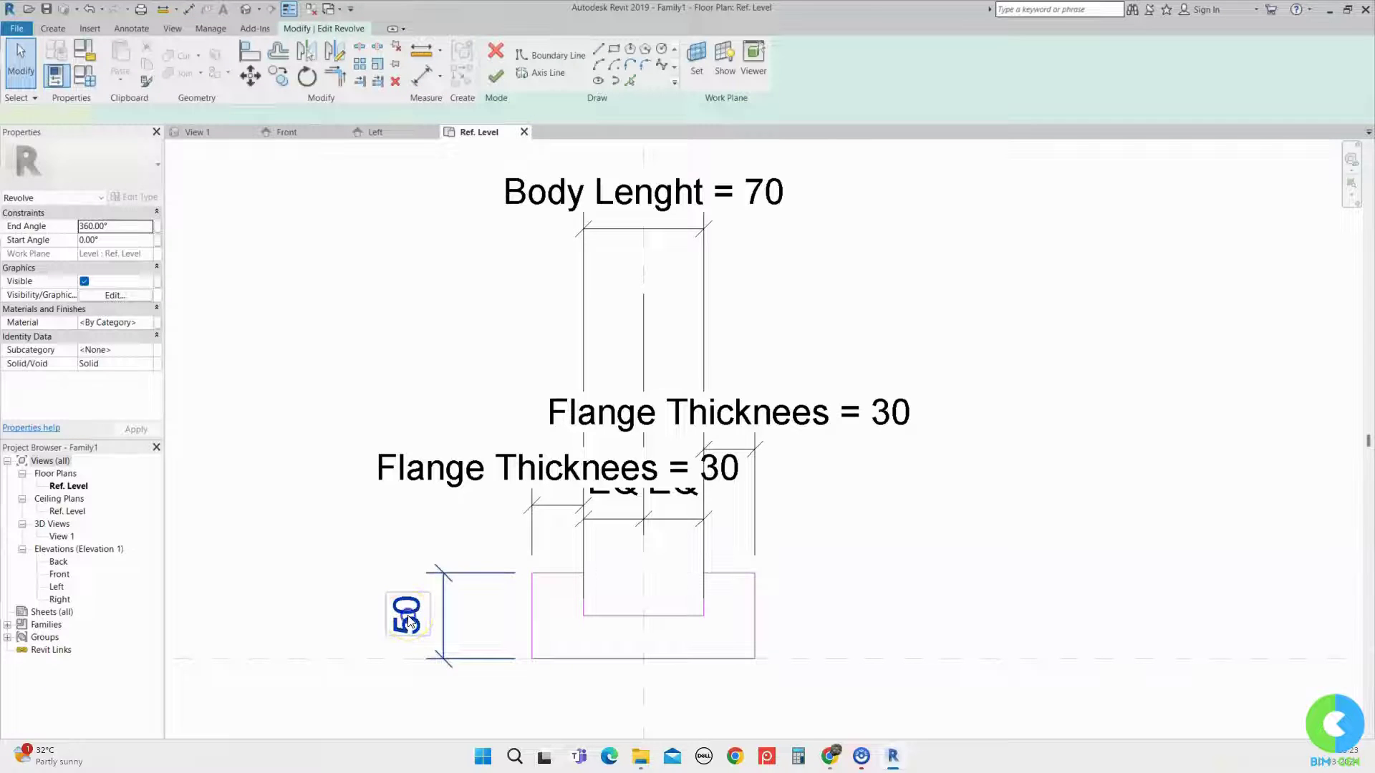
- Label the left flange's height dimension with a new family instance parameter named Flange Diameter
click(635, 65)
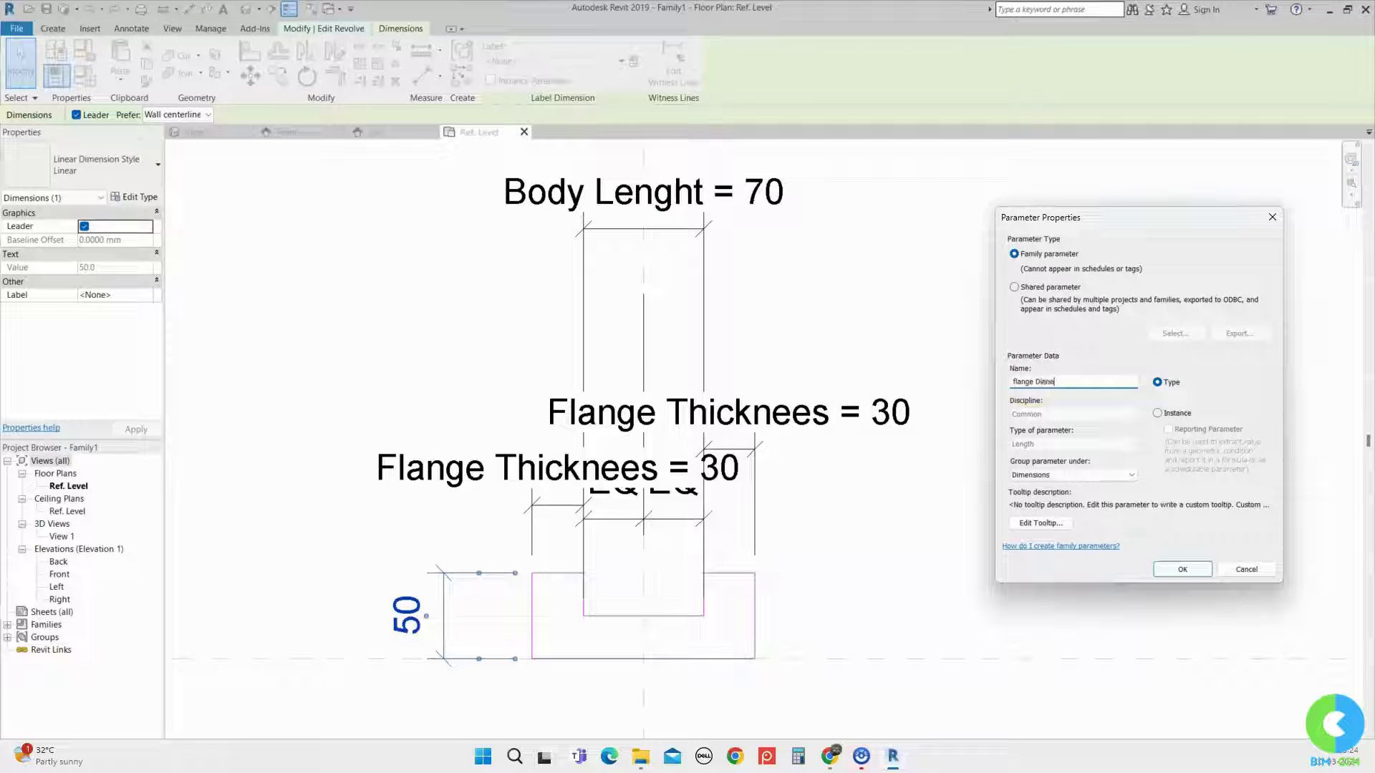
click(1157, 412)
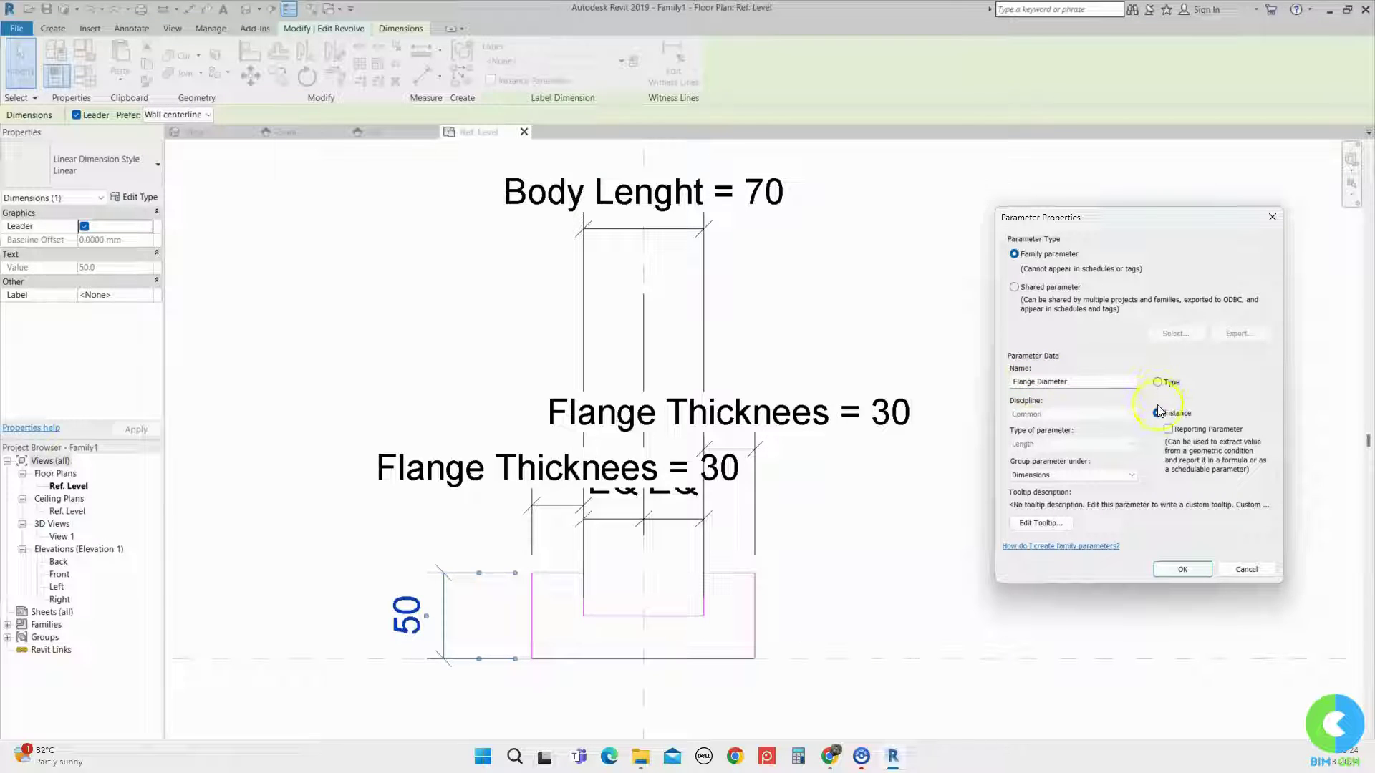
key(Up)
click(1158, 413)
click(1182, 569)
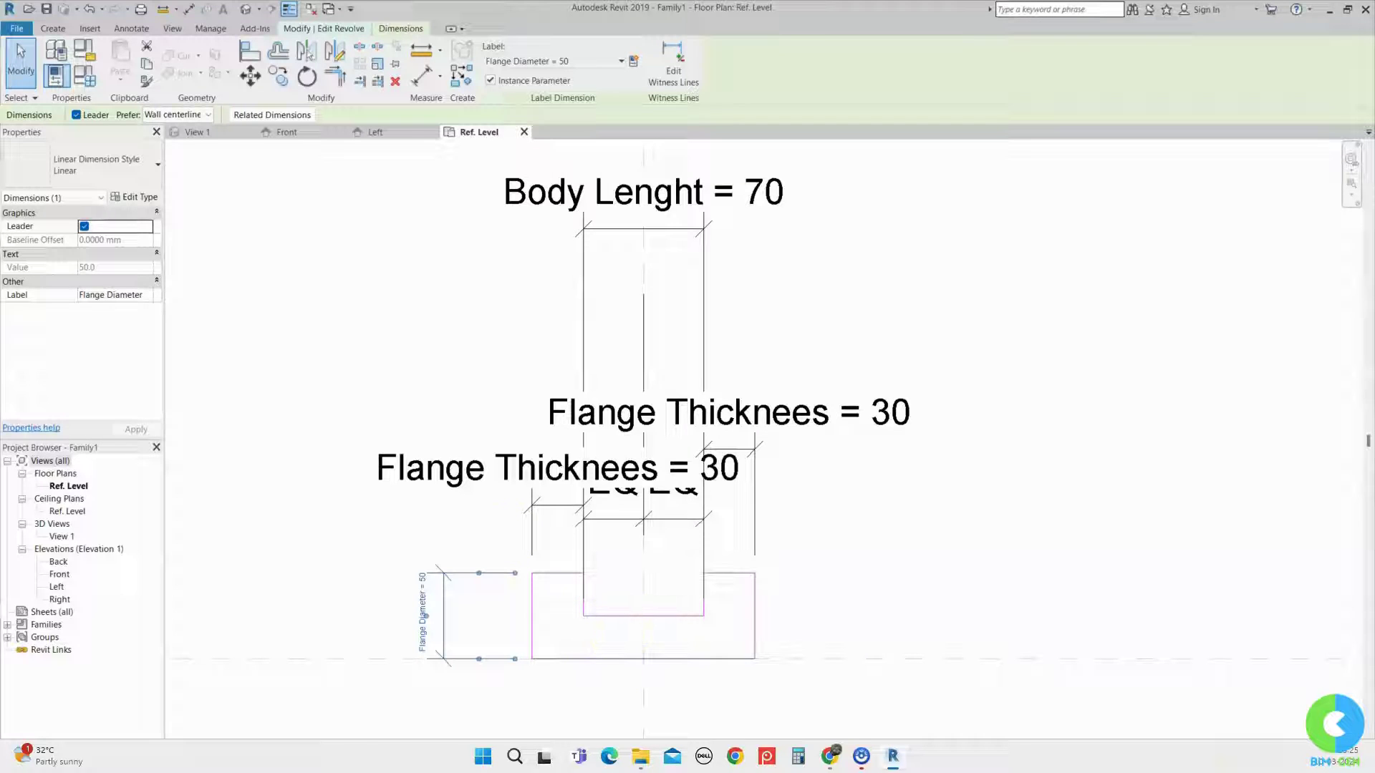
- Place an aligned dimension from the profile's base line to the upper edge of the body neck, right of the profile
click(131, 28)
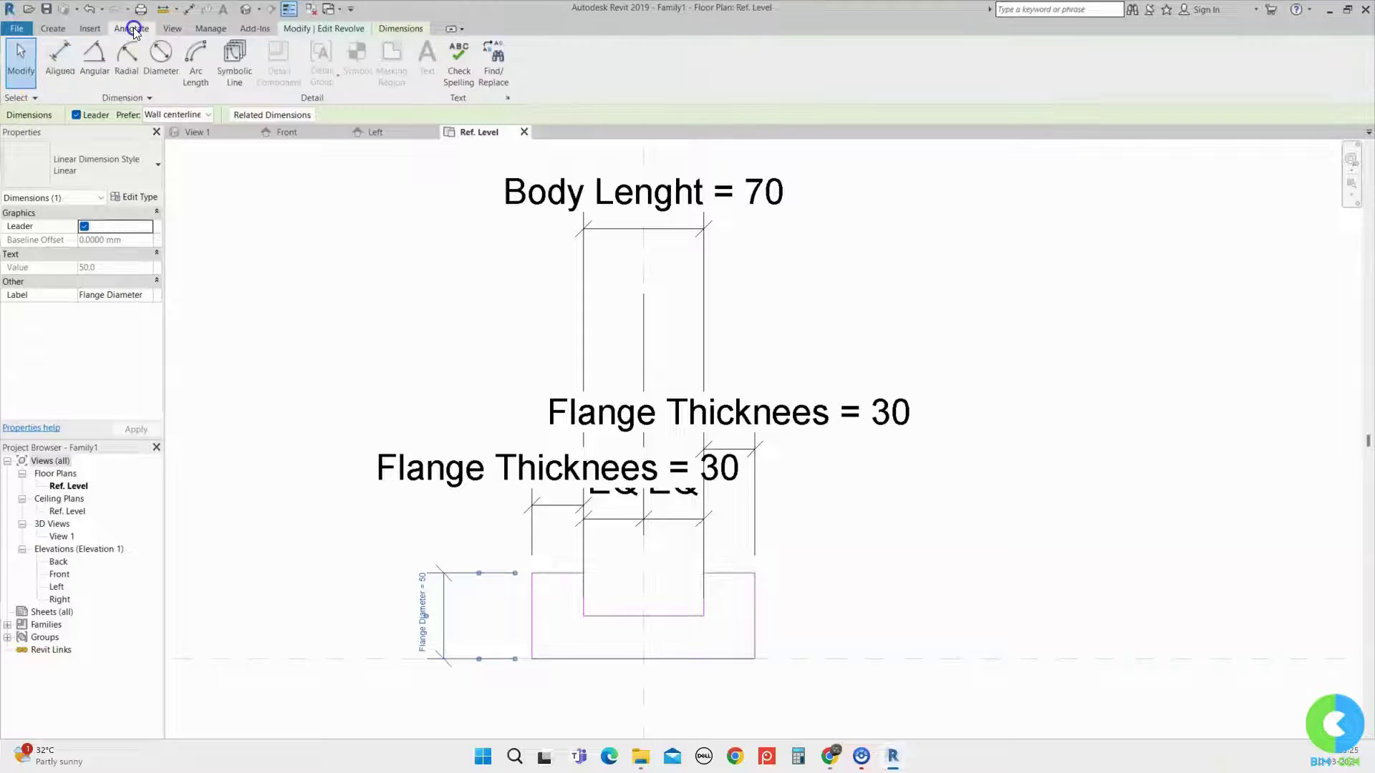
click(56, 68)
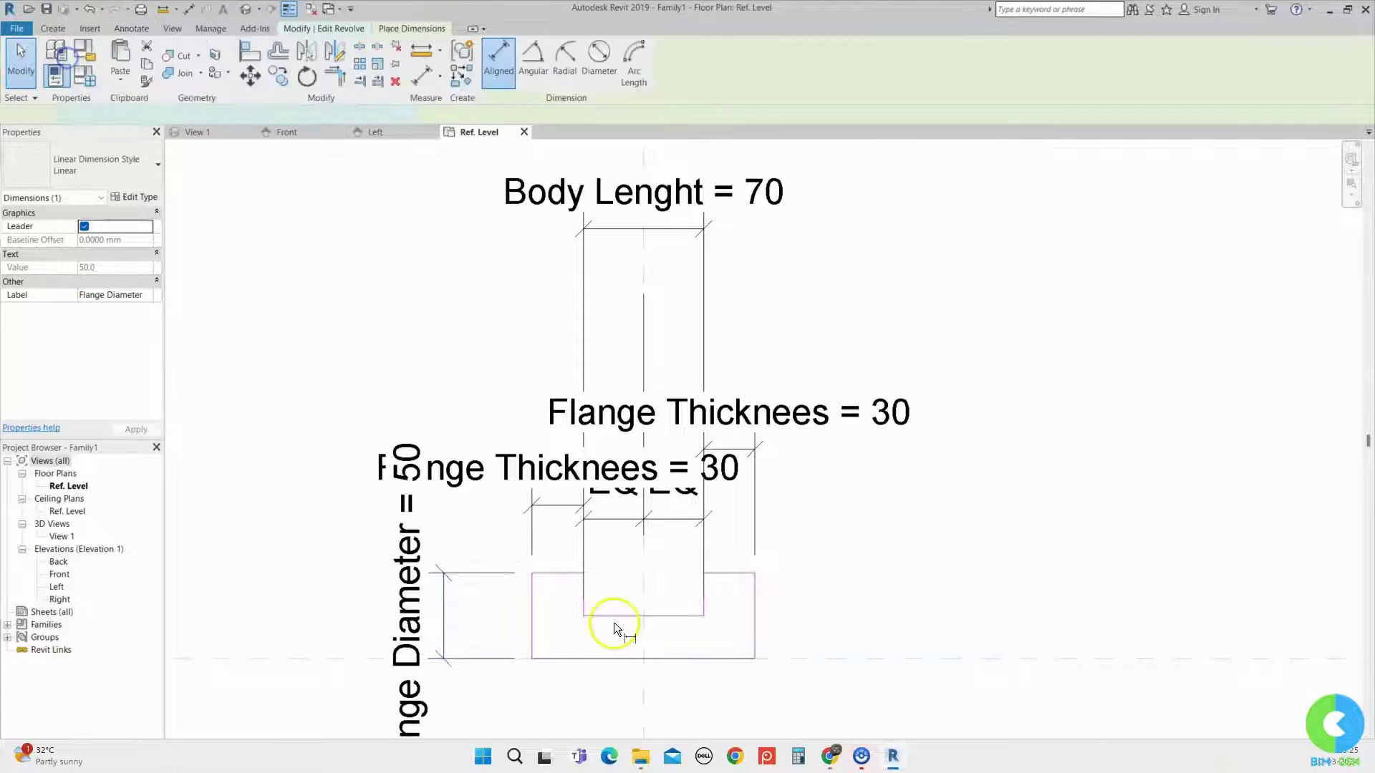
click(620, 657)
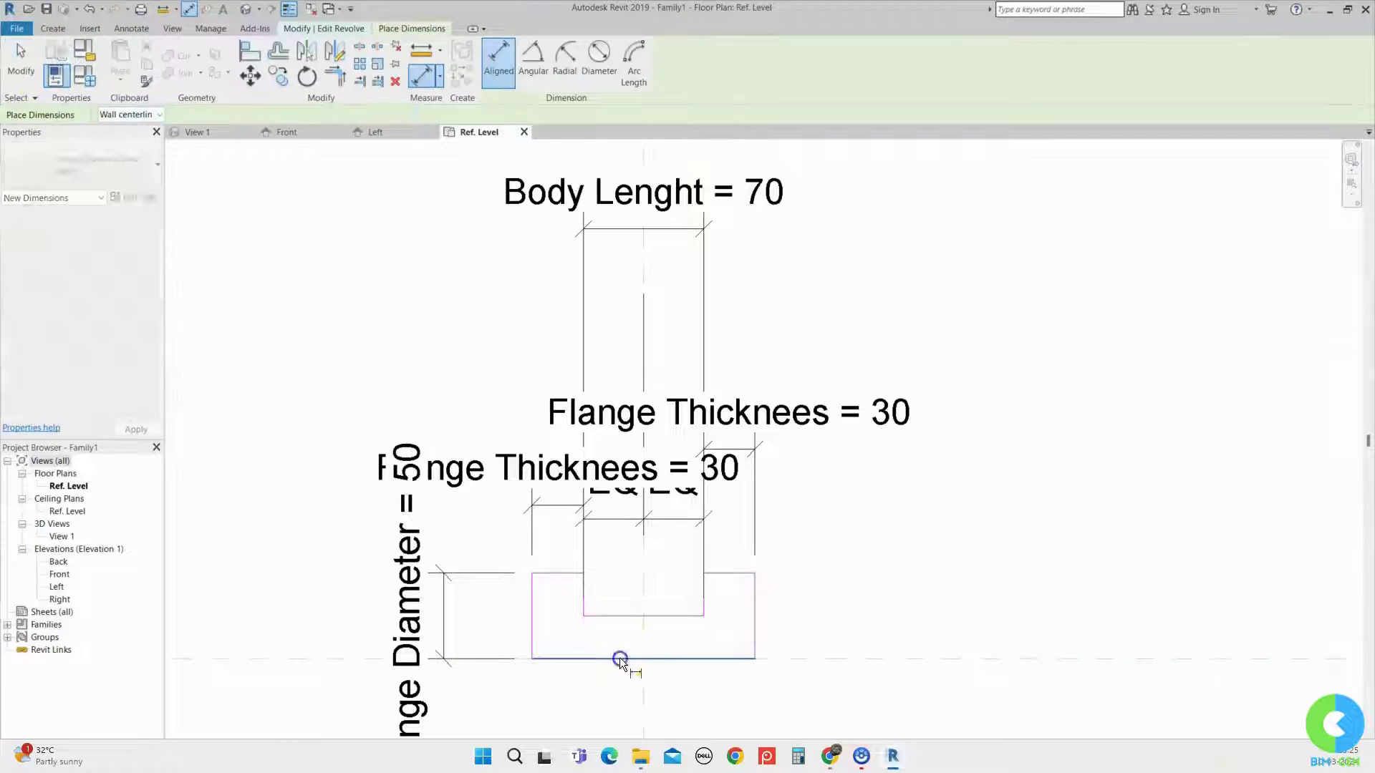
click(620, 617)
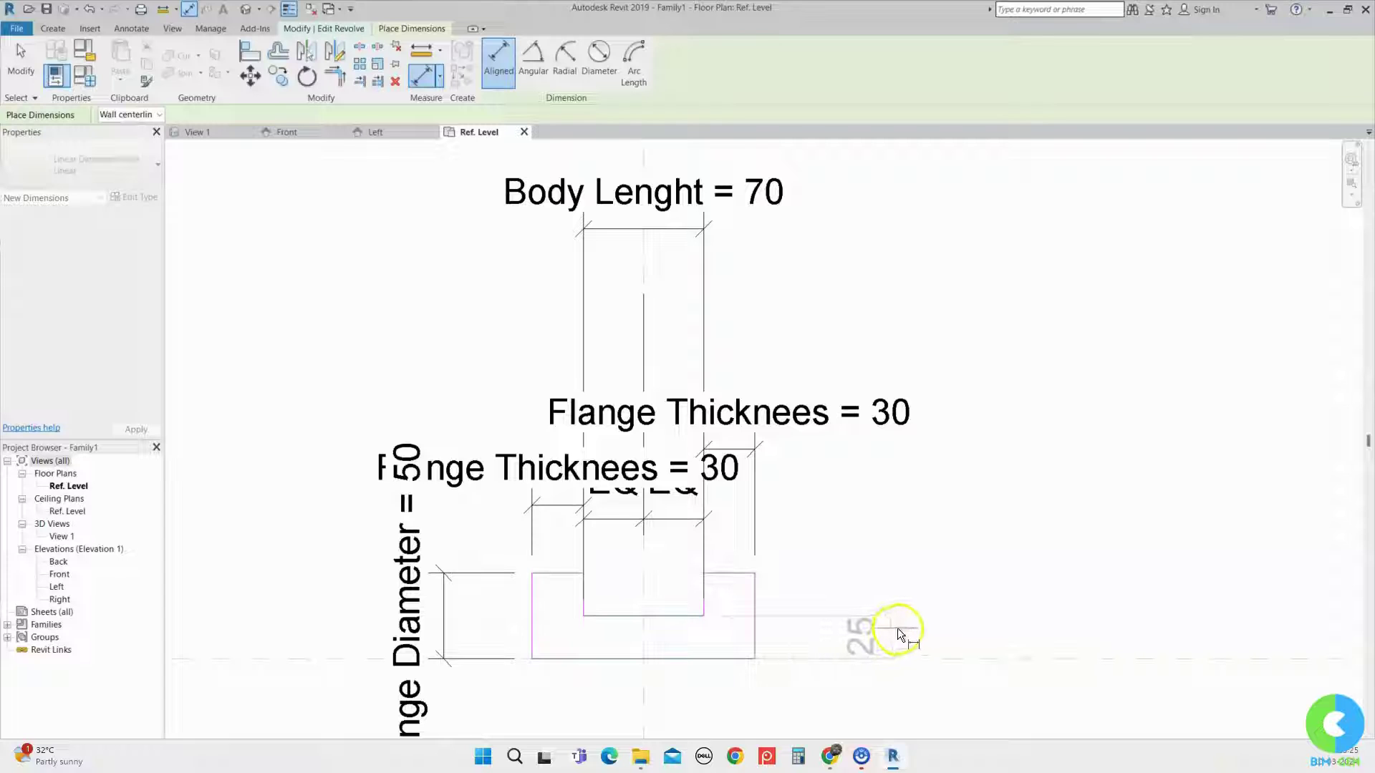
click(896, 629)
key(Escape)
key(Escape)
- Label the neck height dimension with a new family type parameter named Body Diameter
click(861, 637)
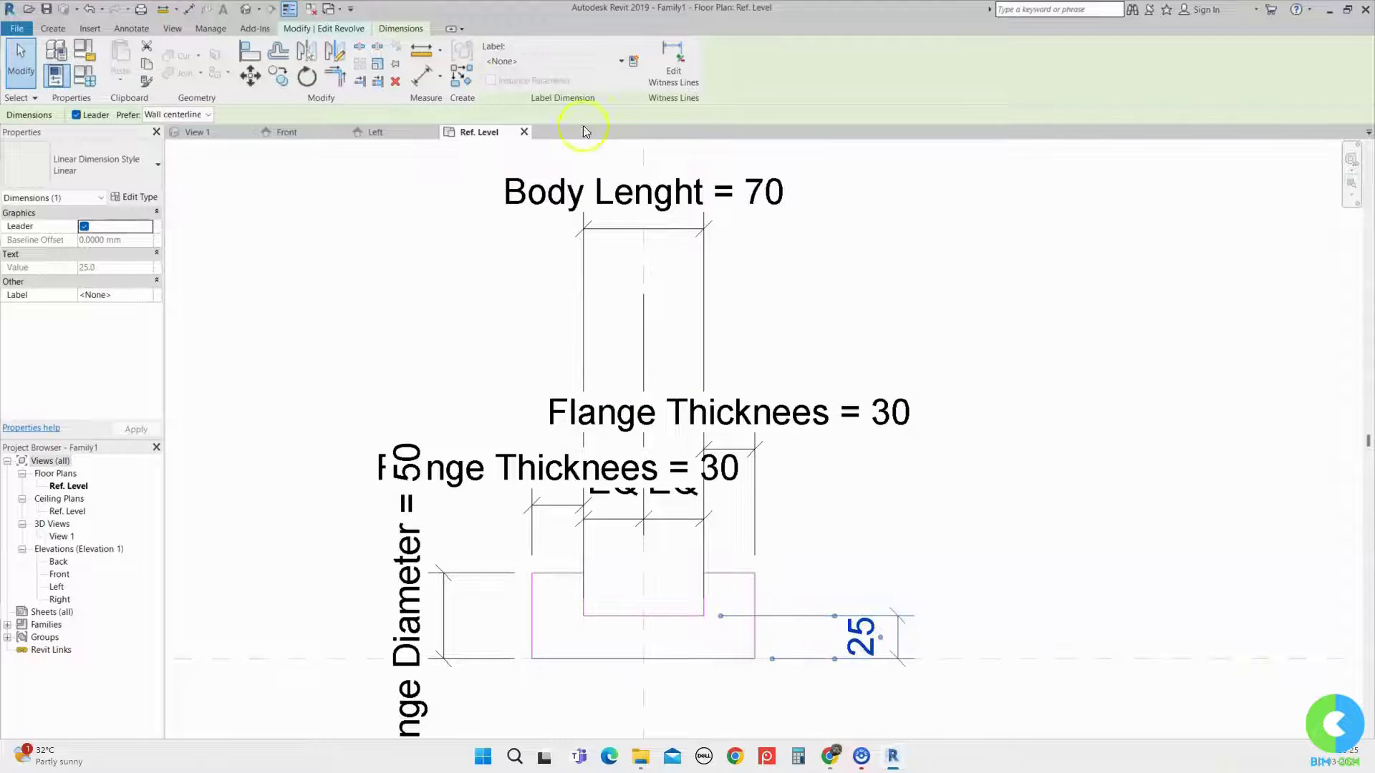
click(634, 62)
text(Body Diameter)
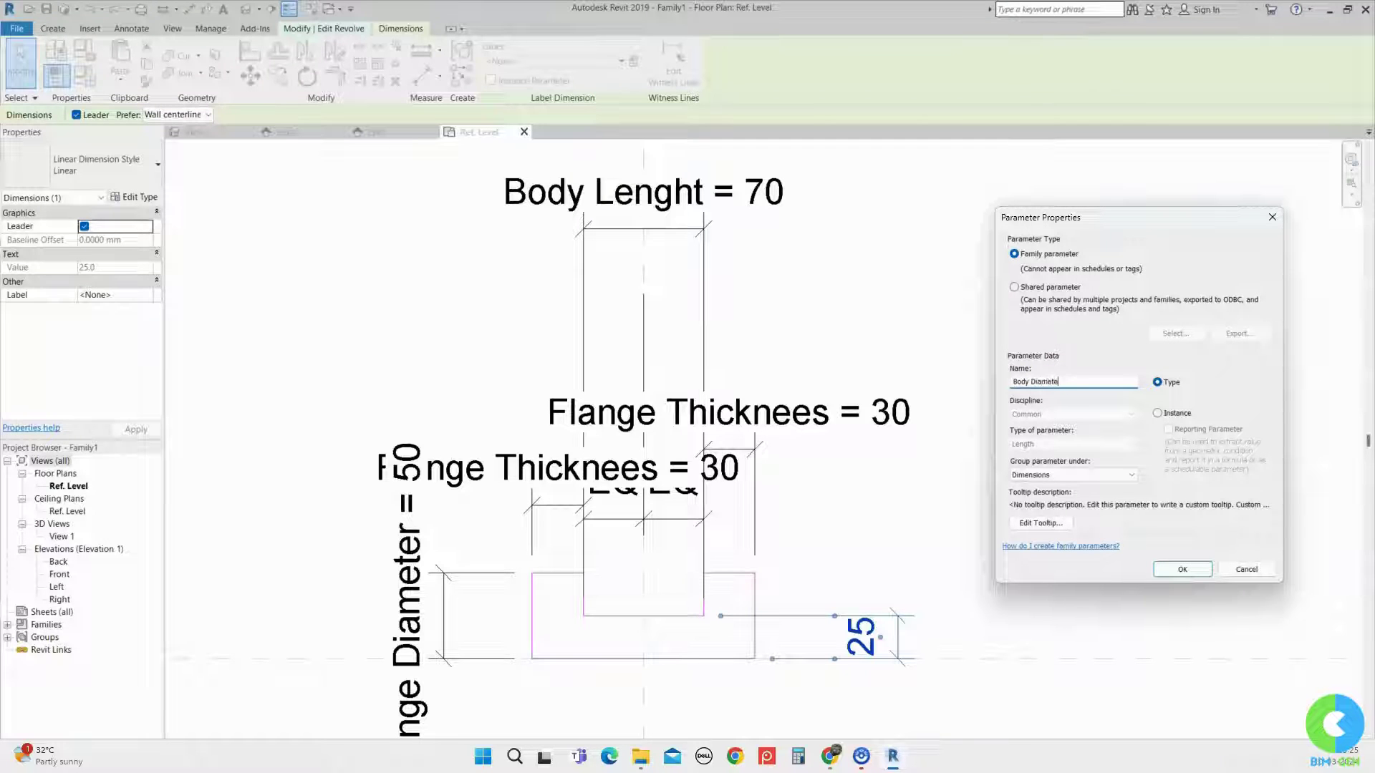
click(1178, 570)
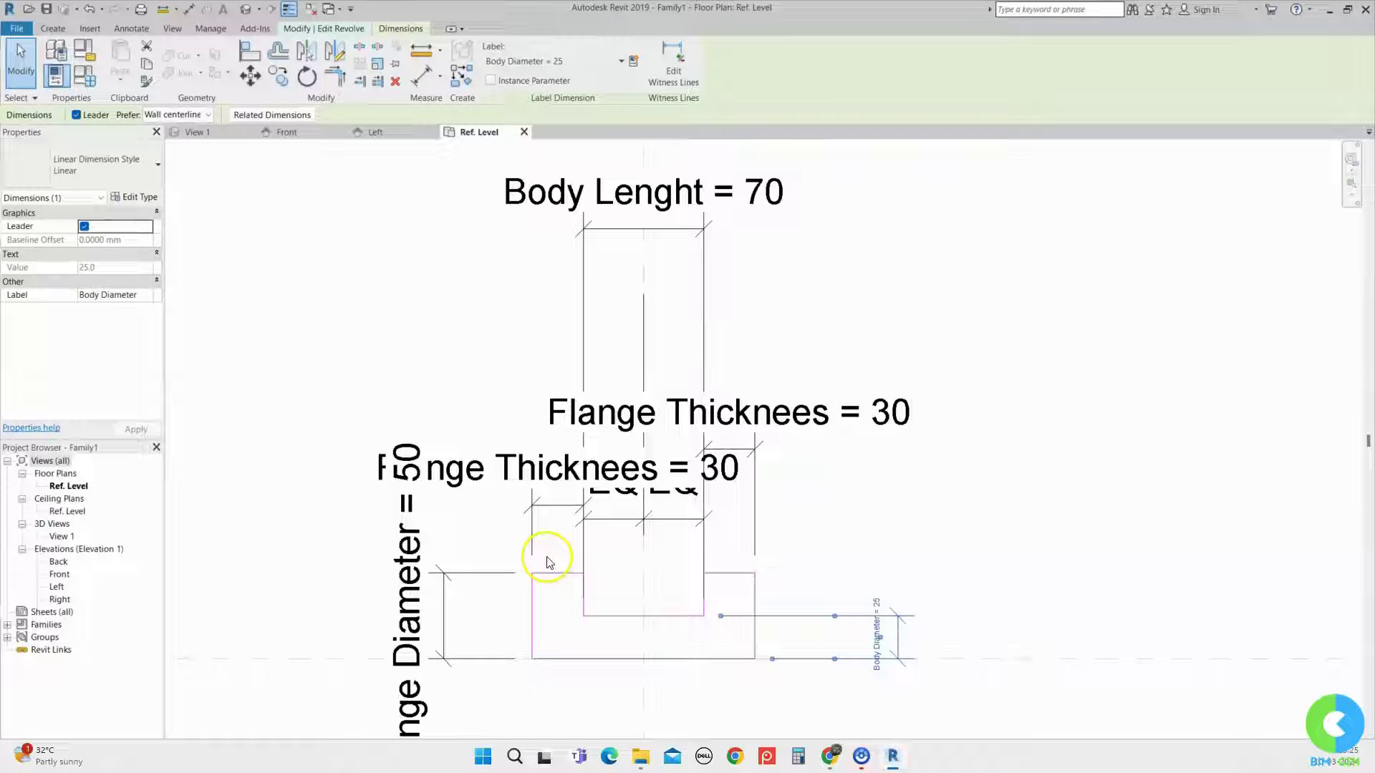
key(Escape)
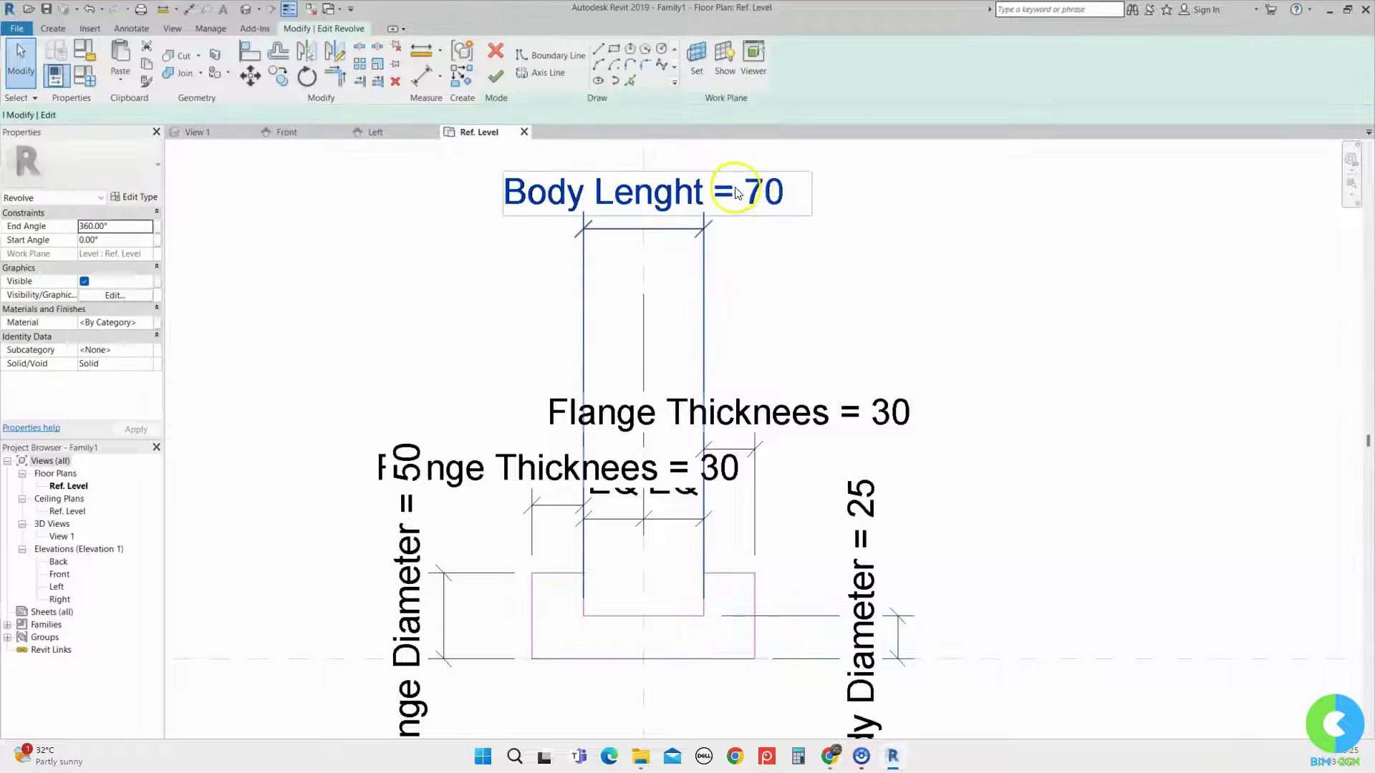
- Finish editing the revolve and show the flanged body from an angle in the 3D view
click(495, 75)
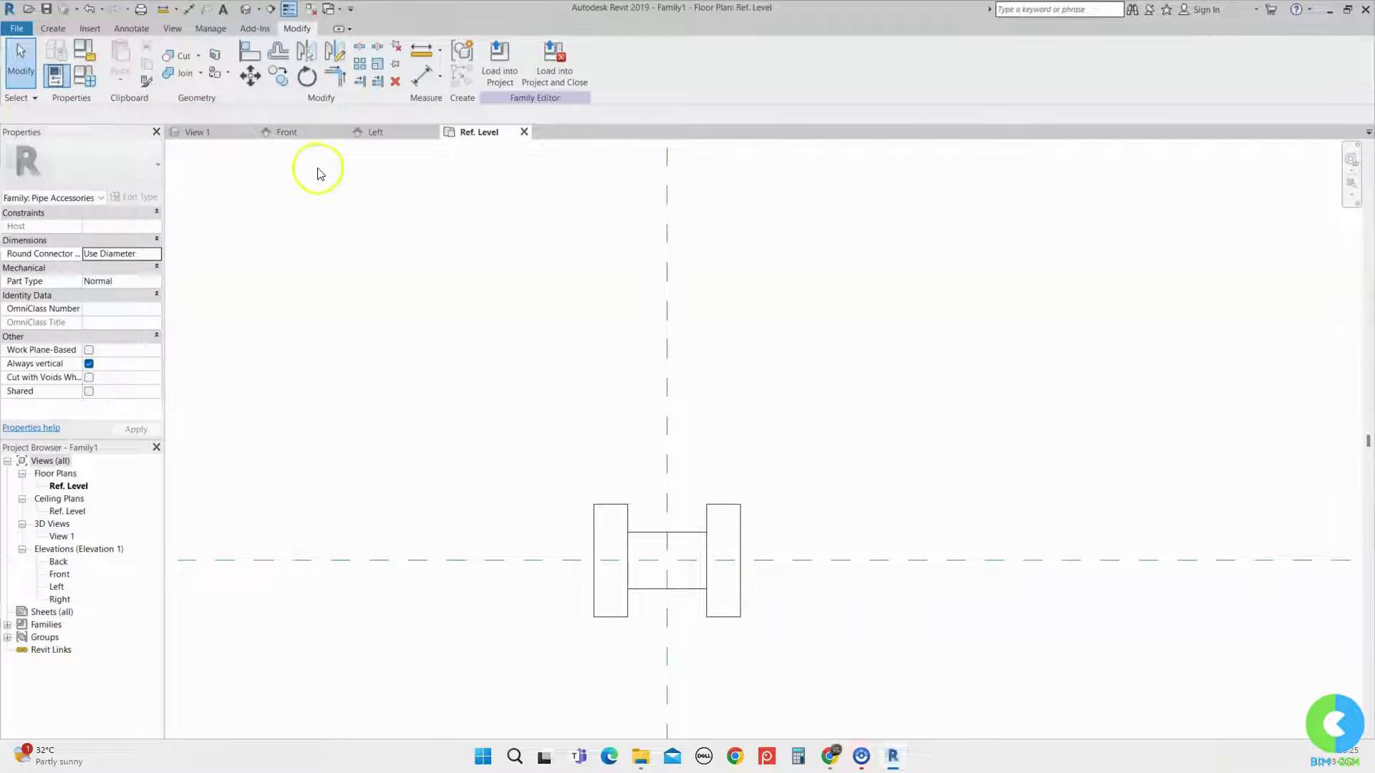
click(215, 134)
shift+middle_drag(776, 466, 787, 631)
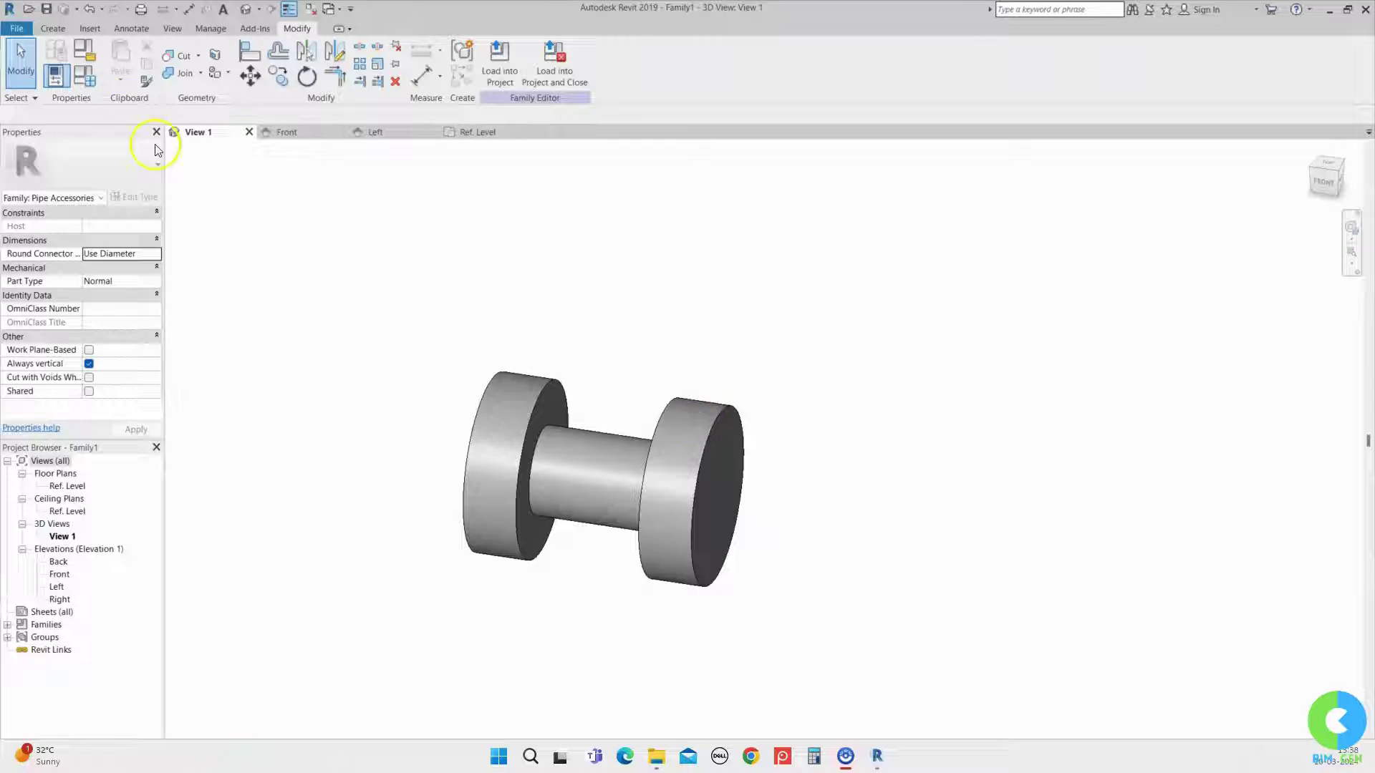
- Set Flange Thicknees to 25 in the family types and apply it to the model
click(89, 84)
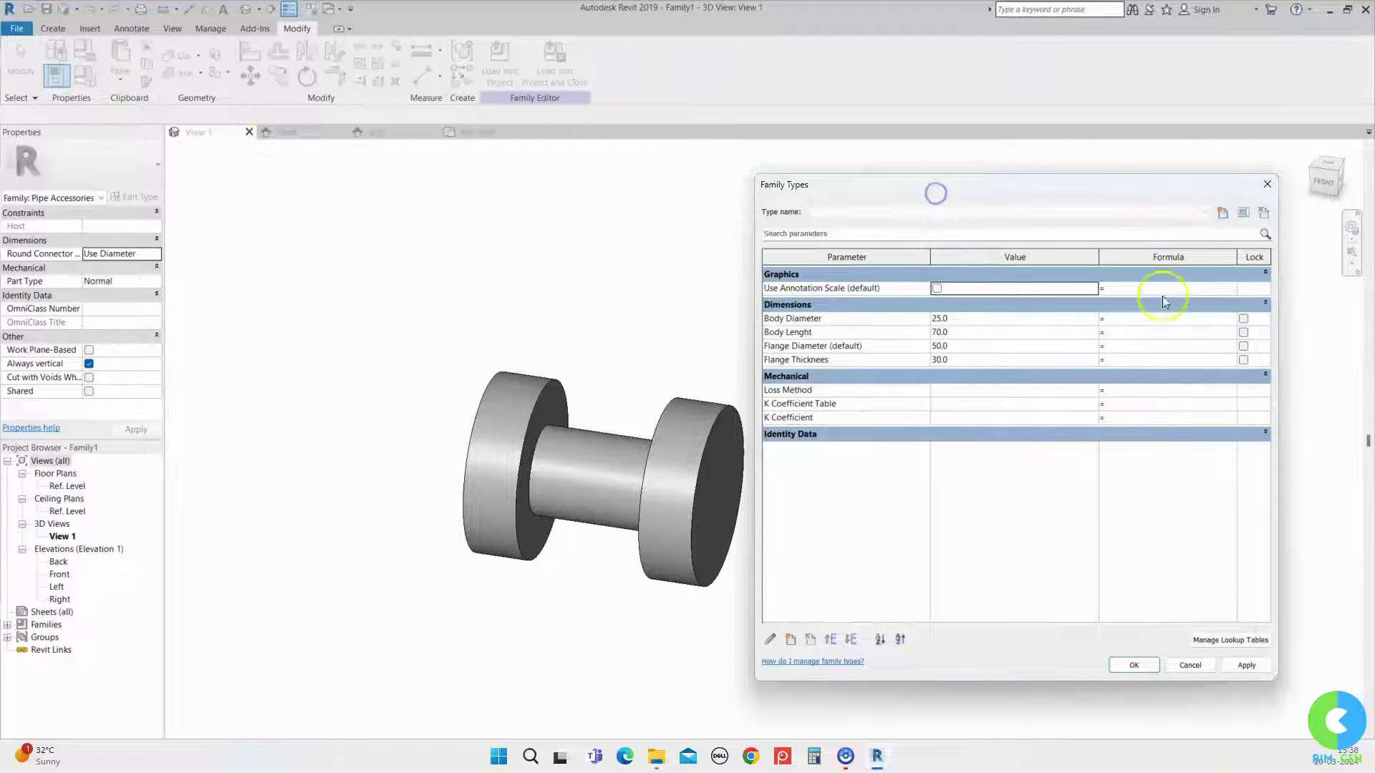
click(977, 359)
click(976, 359)
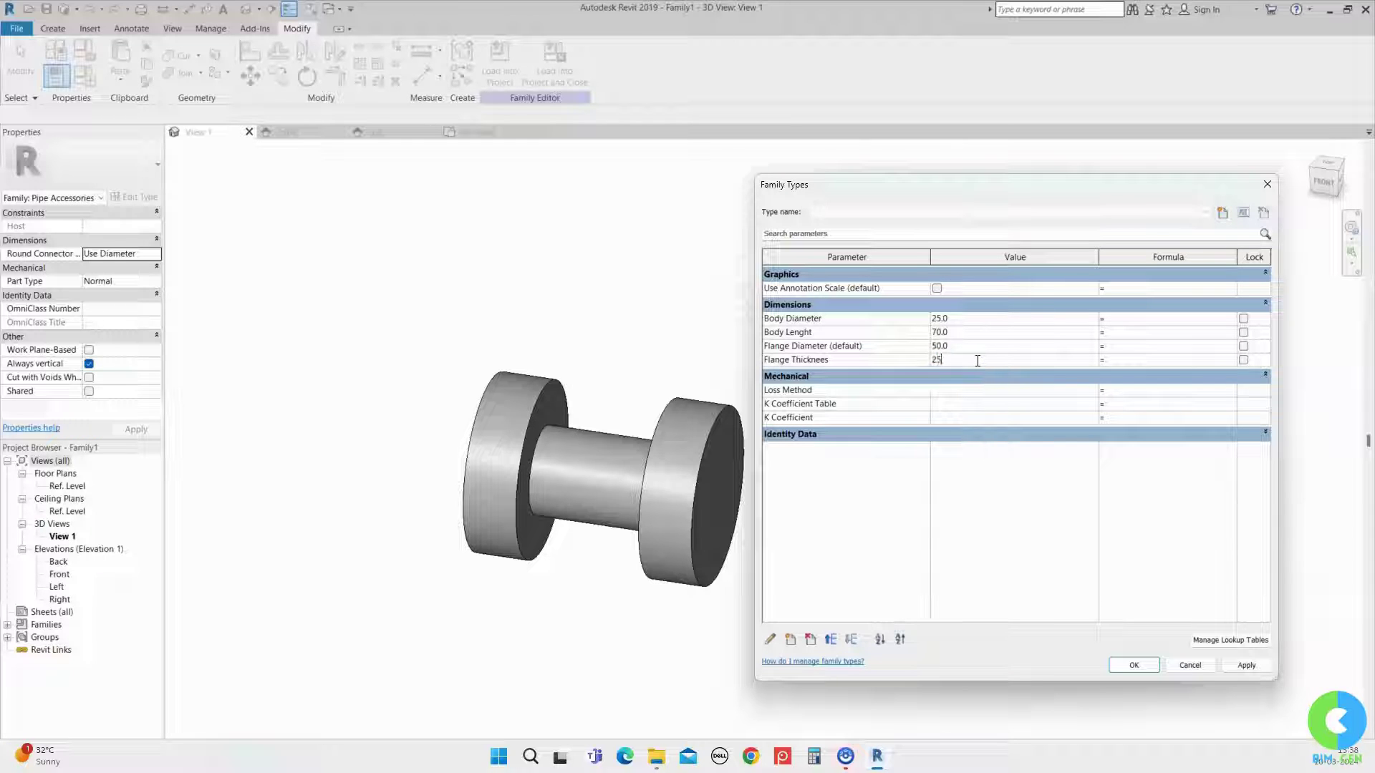
text(25)
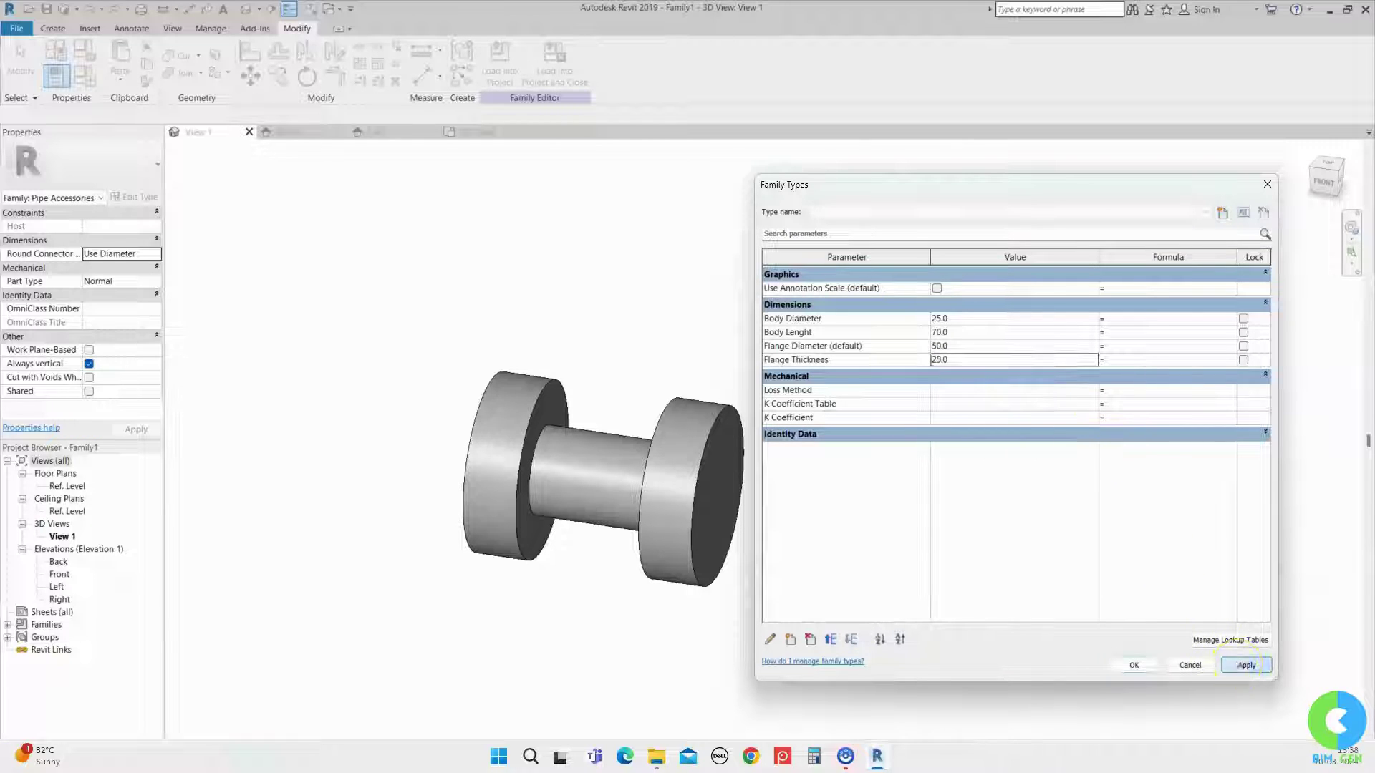
click(1244, 665)
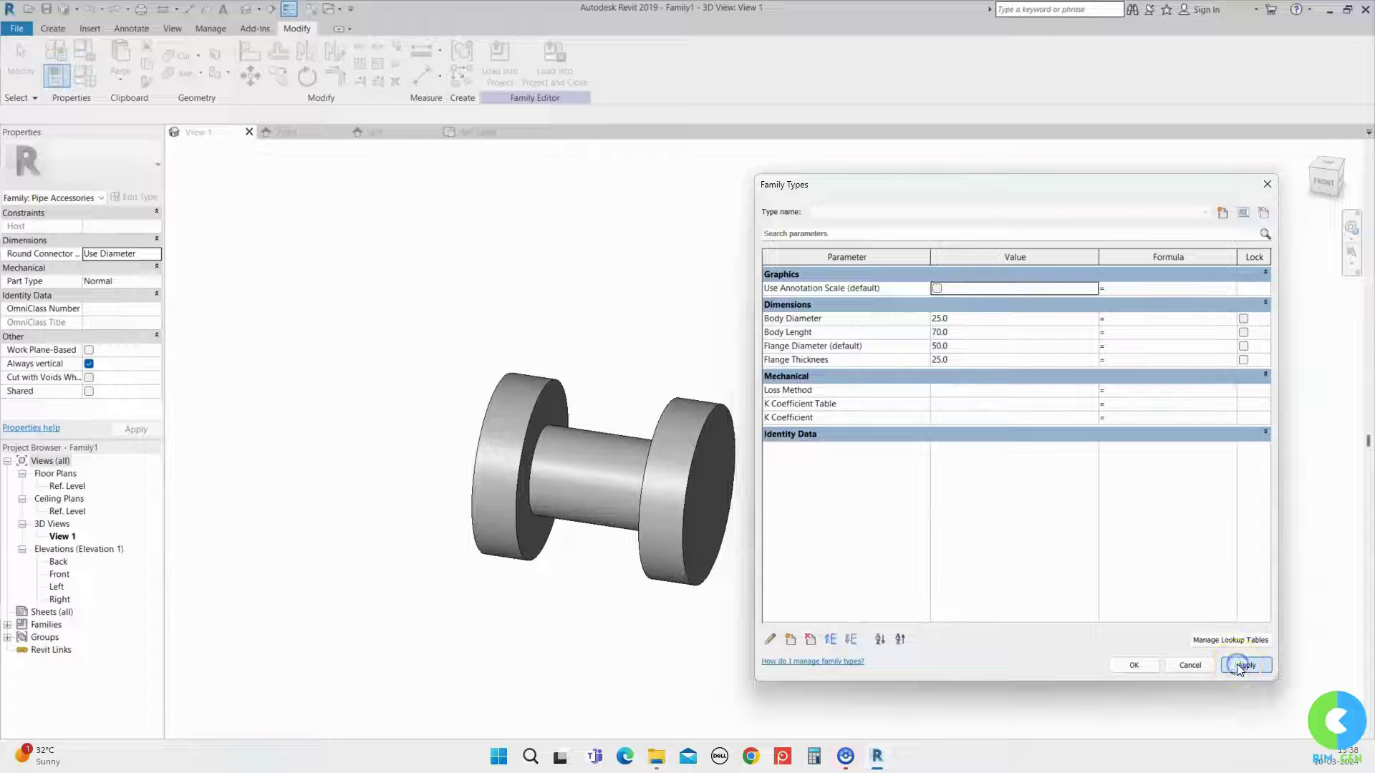
- Test a Flange Diameter of 75 on the model, then set it to 65
click(977, 346)
double_click(977, 346)
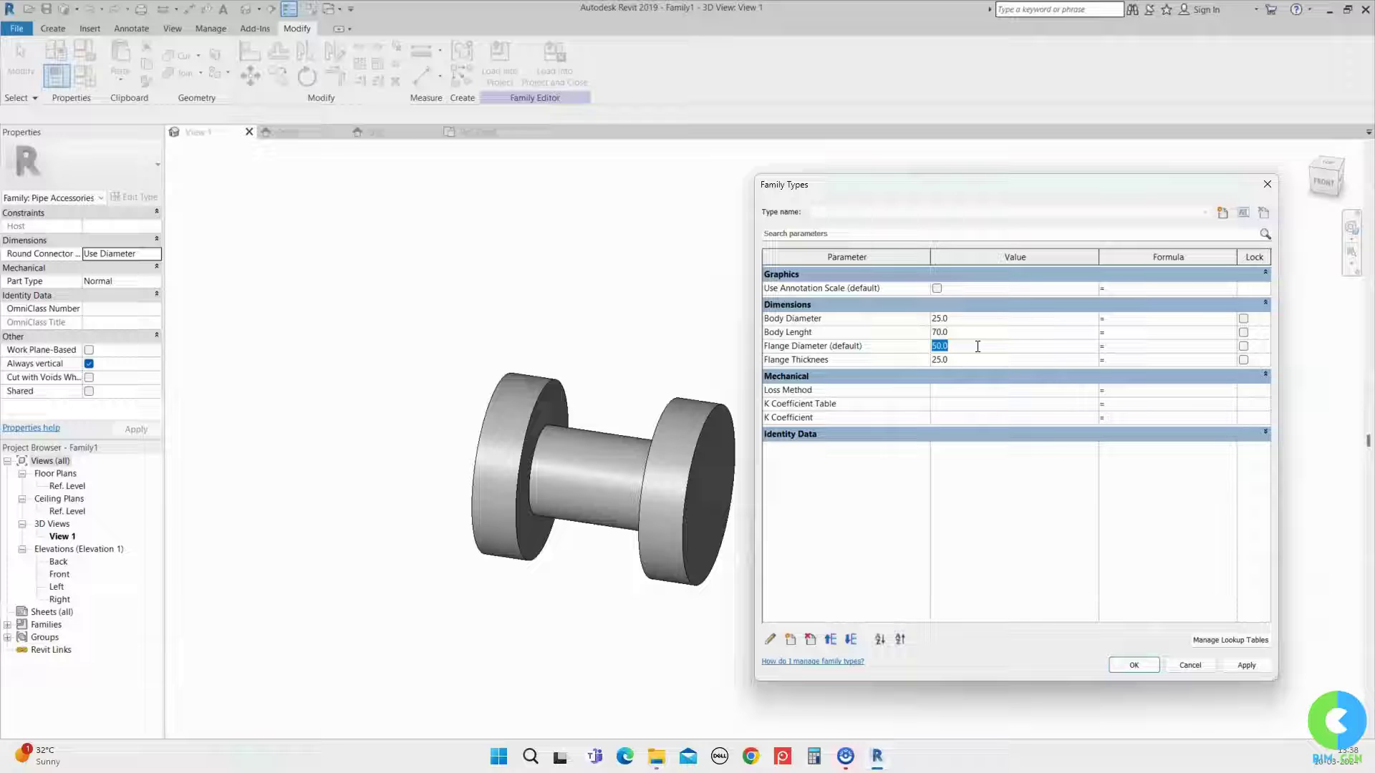
text(75)
click(1246, 665)
click(969, 348)
text(65)
key(Return)
- Set Body Lenght to 100 and apply it to the model
click(973, 328)
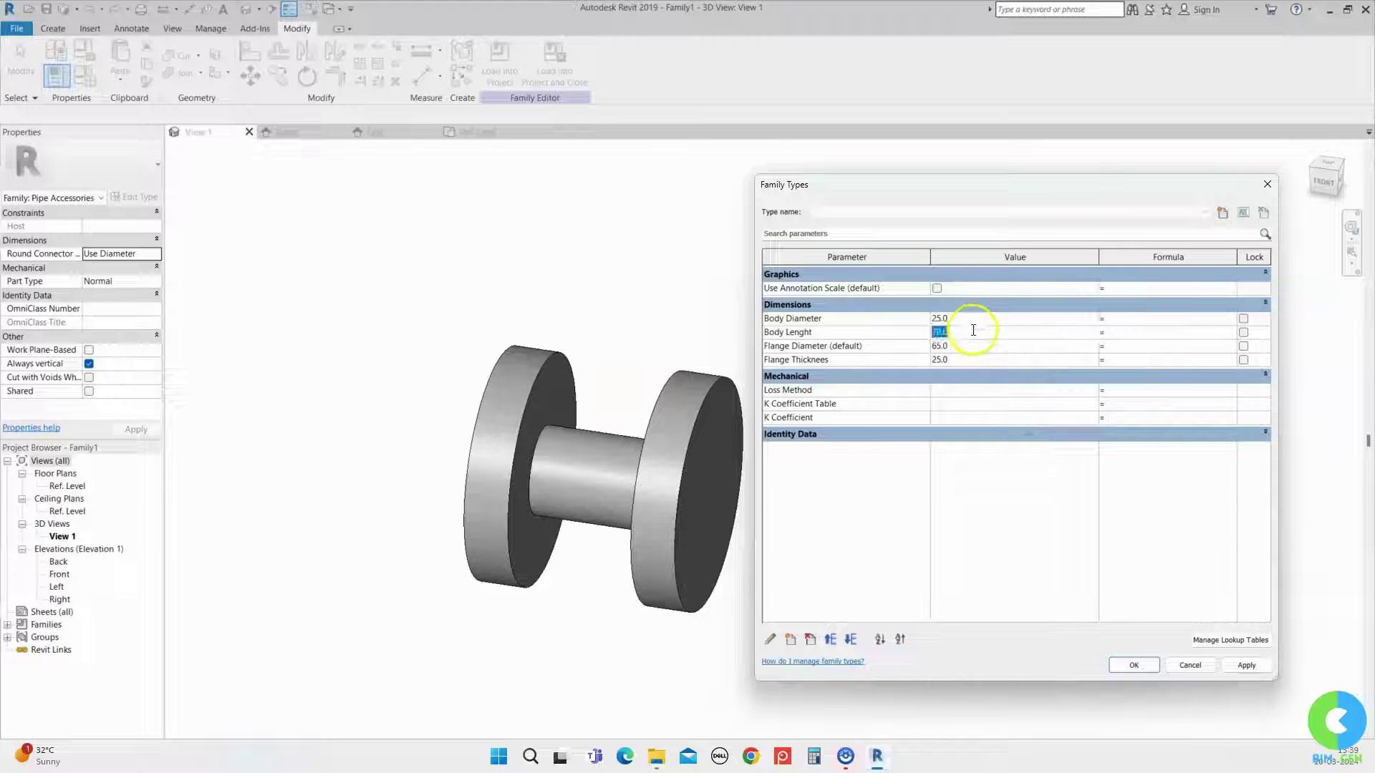
text(100)
click(1246, 665)
- Set Body Diameter to 35 and accept the family type values
click(970, 320)
text(25.)
text(0)
click(1245, 665)
click(960, 318)
text(35)
click(1133, 665)
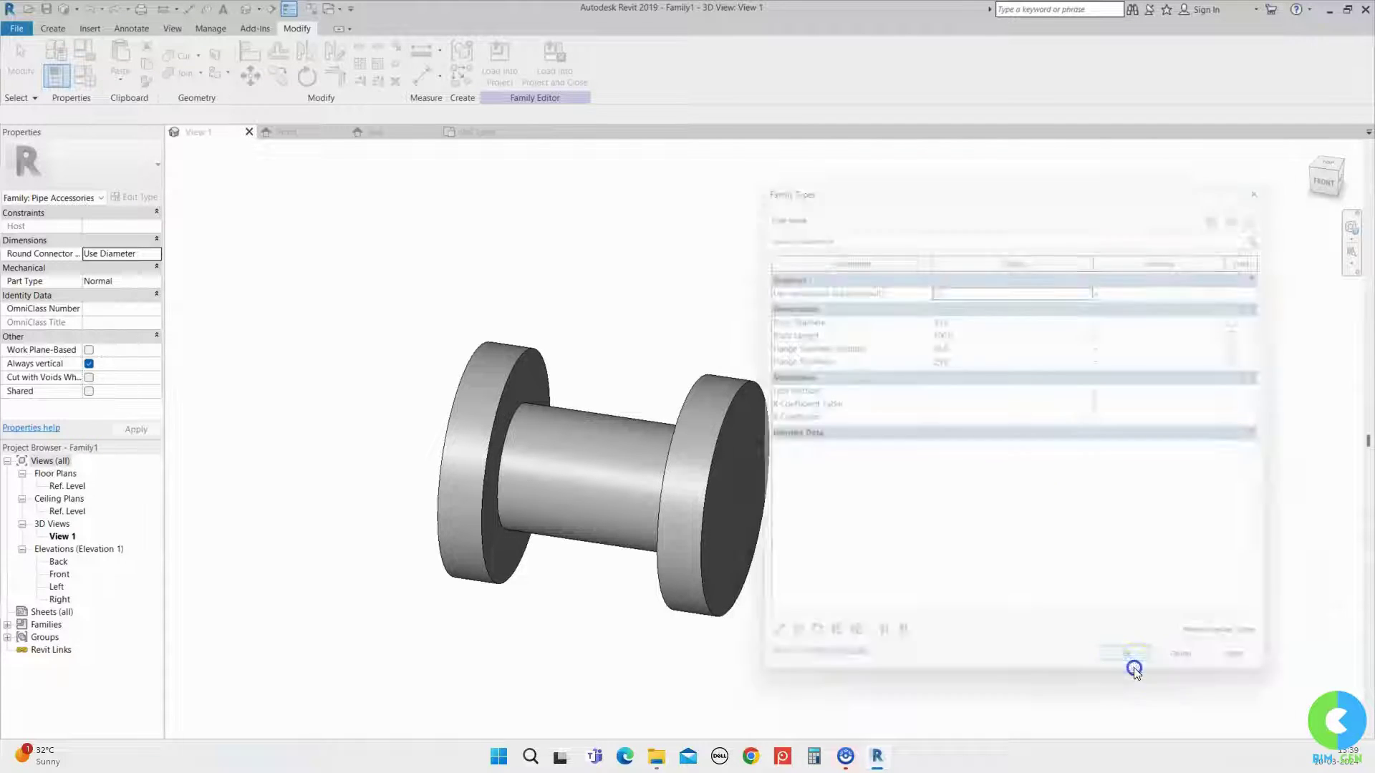
- Start an extrusion in the Ref. Level plan and sketch a circle about 60 mm in diameter centred on the reference planes' intersection
click(479, 132)
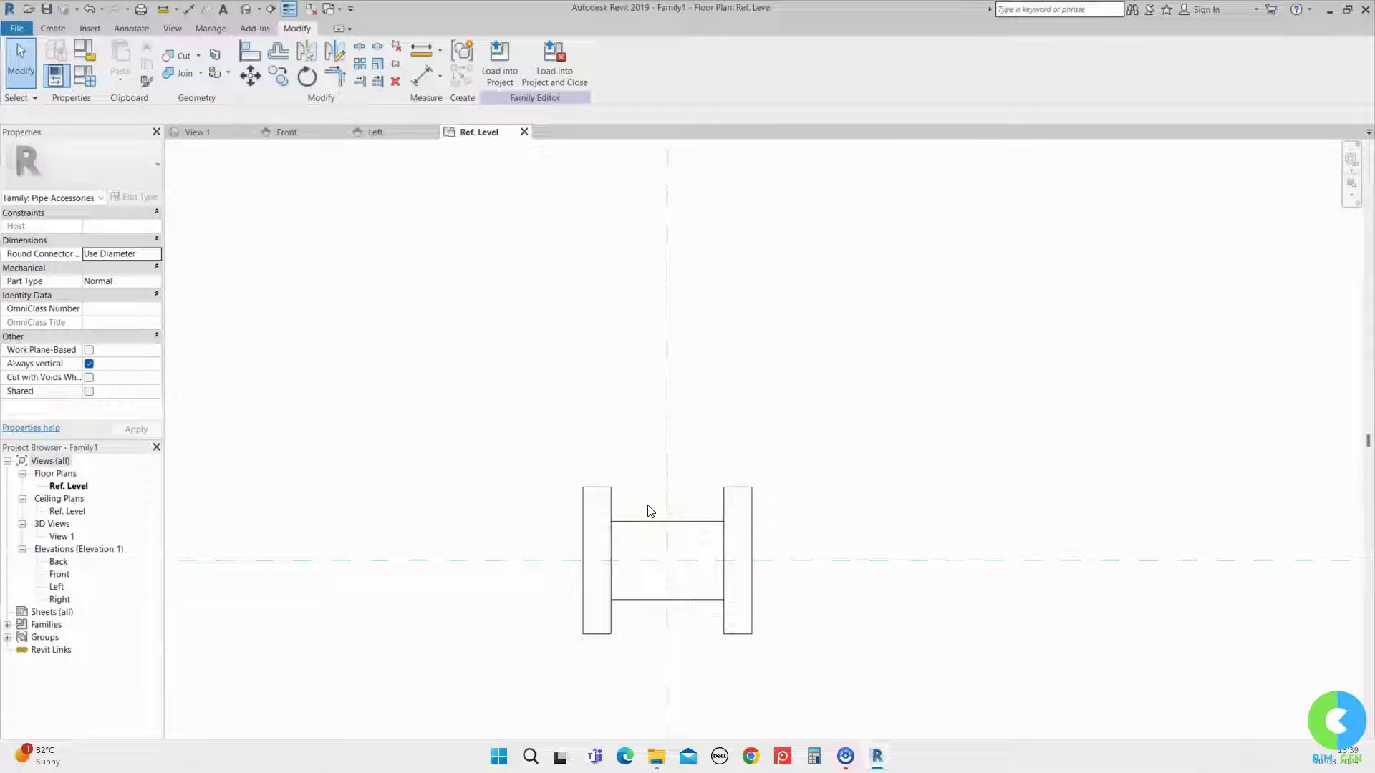
click(53, 29)
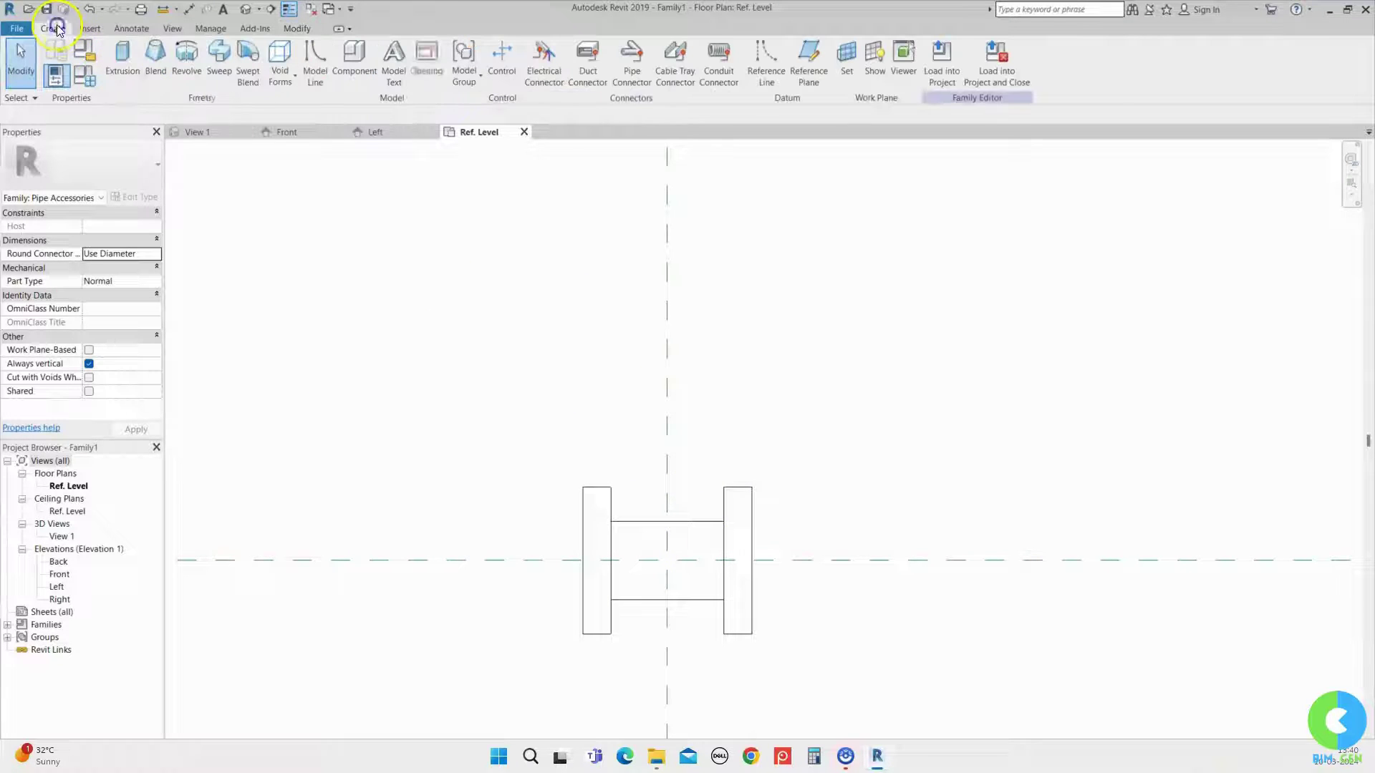
click(122, 70)
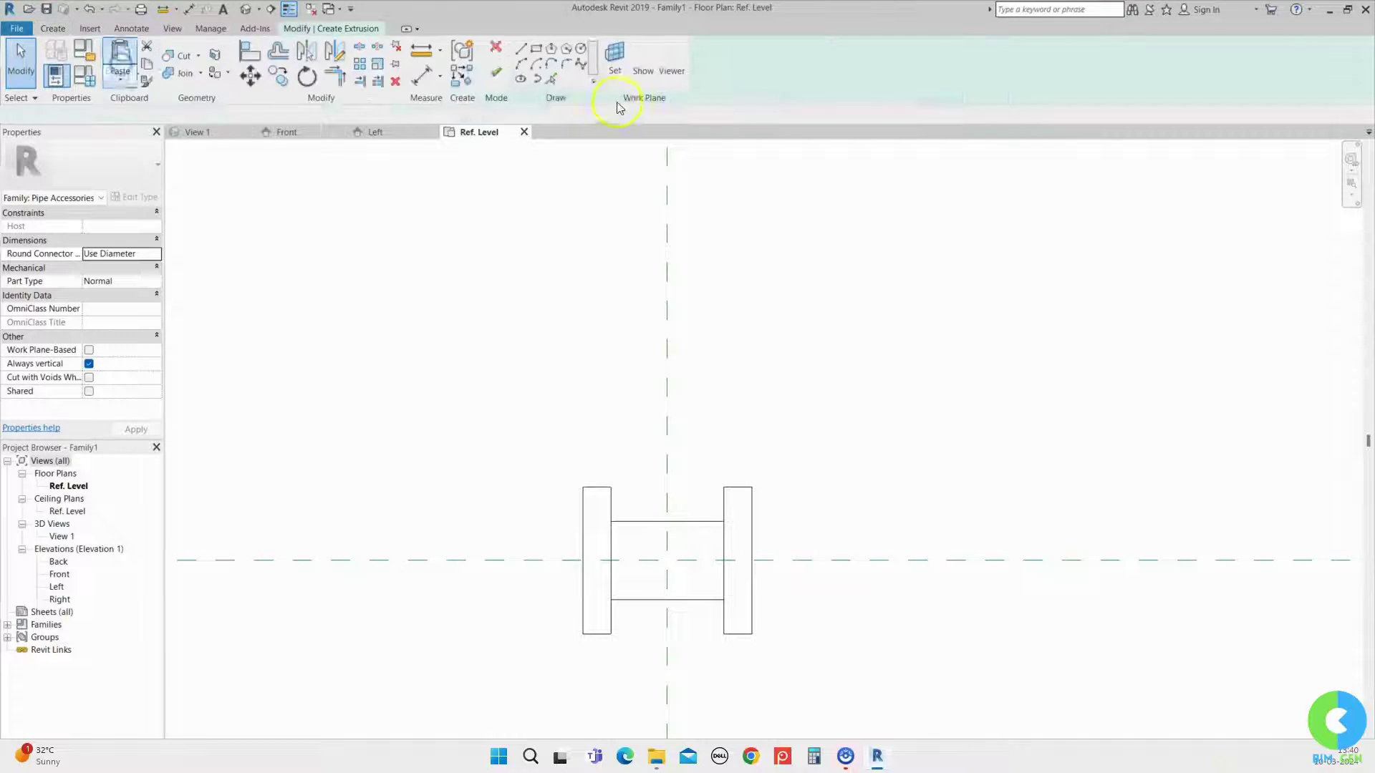
click(585, 52)
click(693, 577)
key(Escape)
key(Escape)
scroll(678, 577, up, 4)
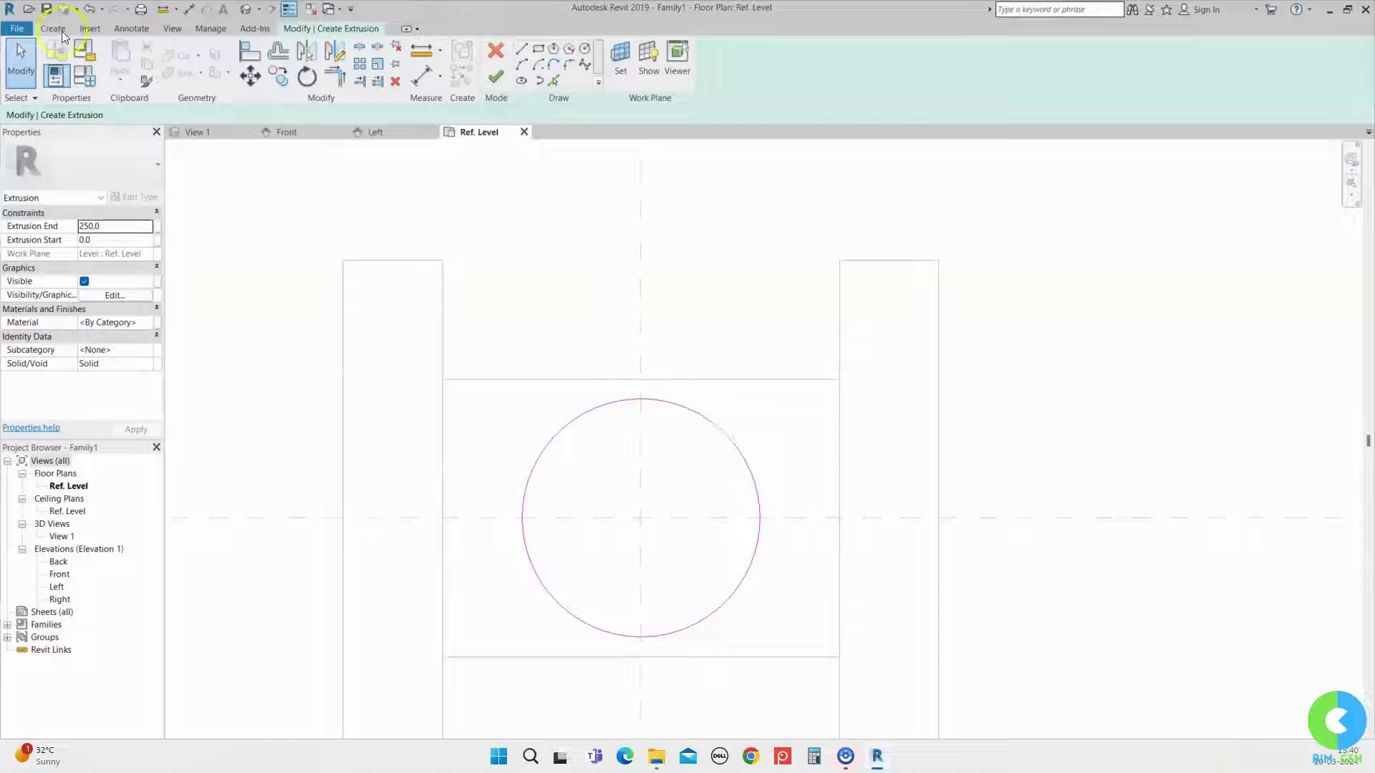
- Place a diameter dimension on the extrusion's circle
click(132, 28)
click(167, 58)
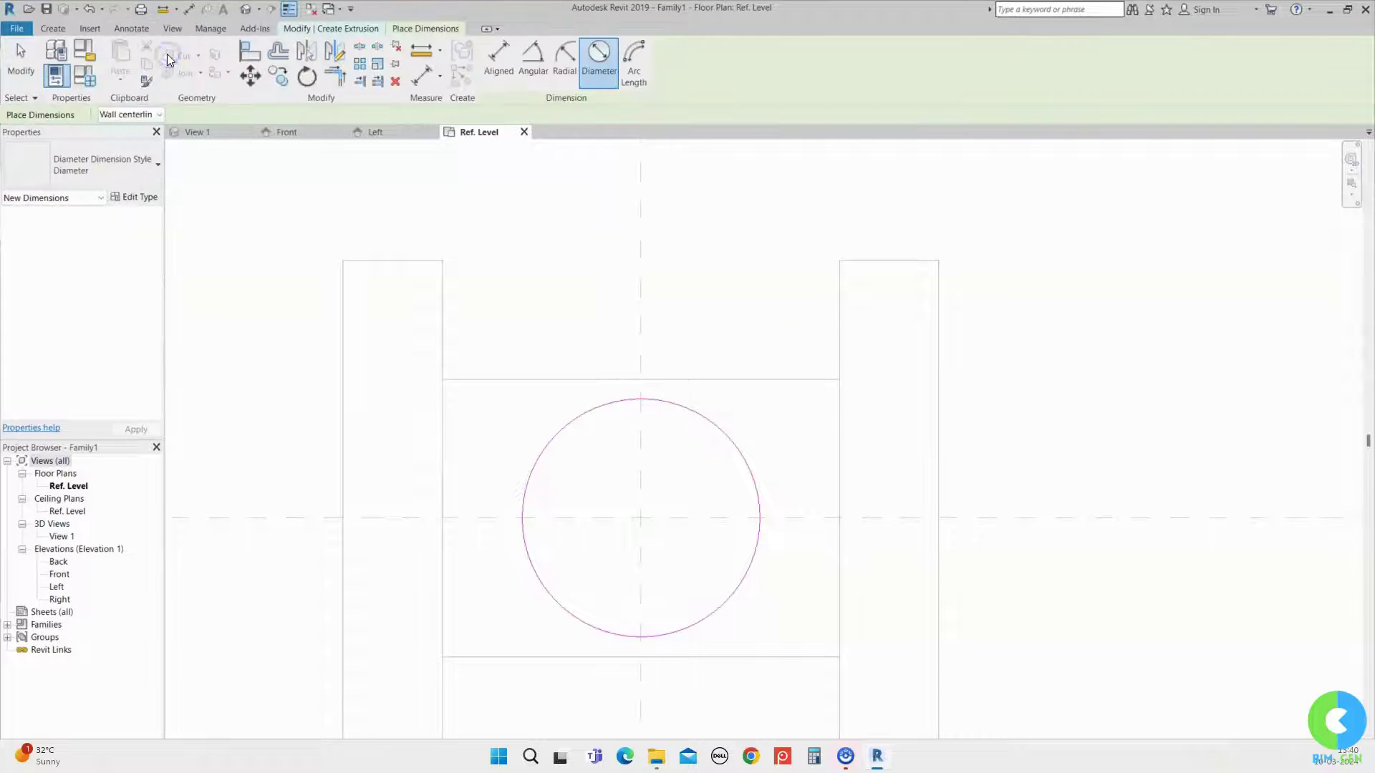
click(740, 456)
click(609, 469)
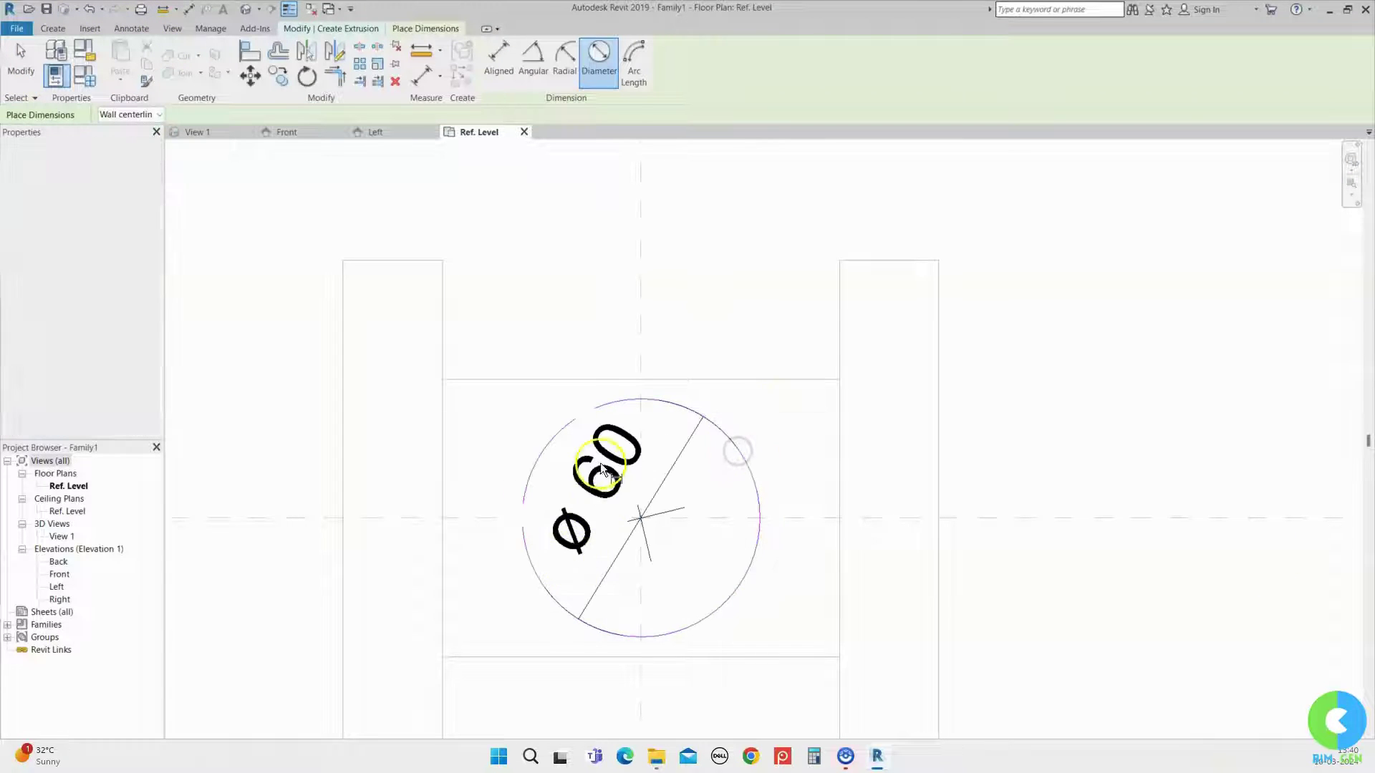
key(Escape)
key(Escape)
- Label the circle's diameter dimension with a new family type parameter named Bonett Diamter
click(605, 477)
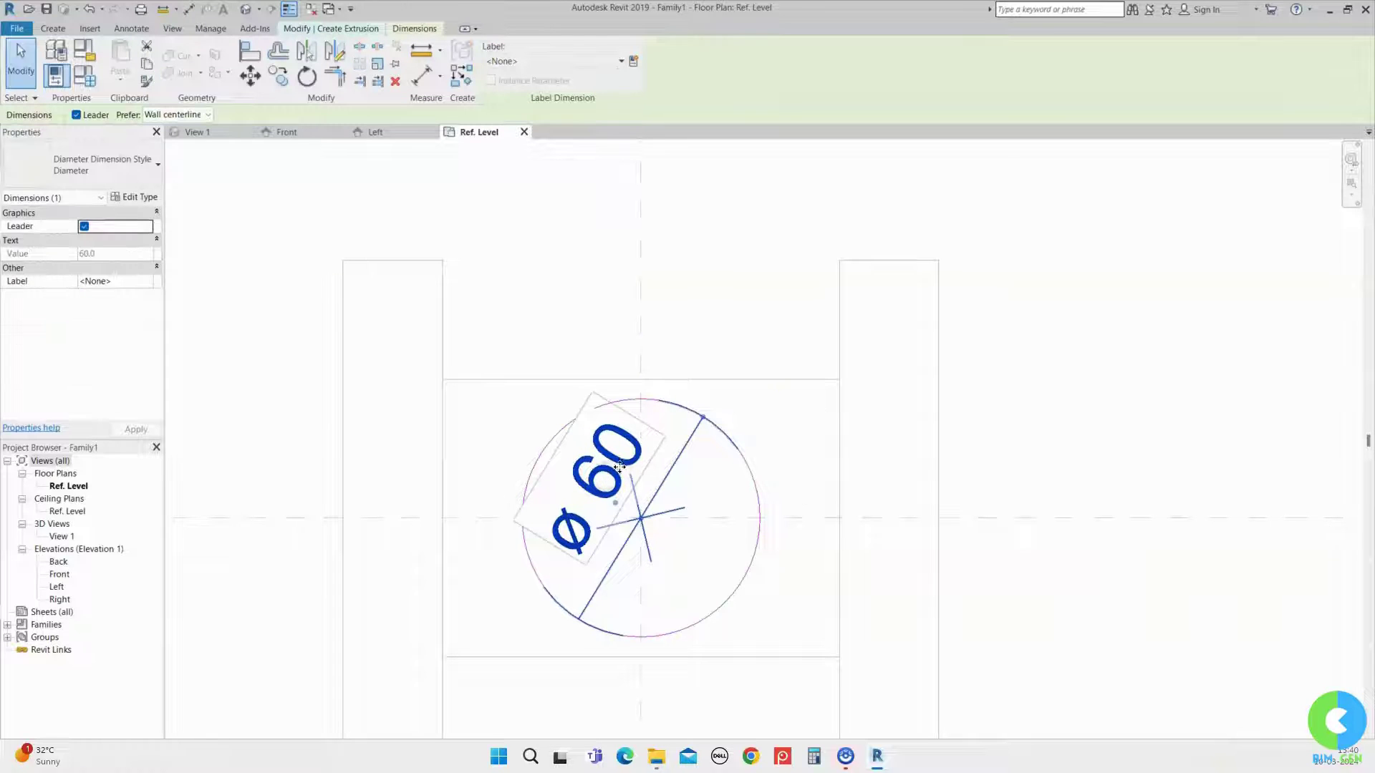
click(633, 63)
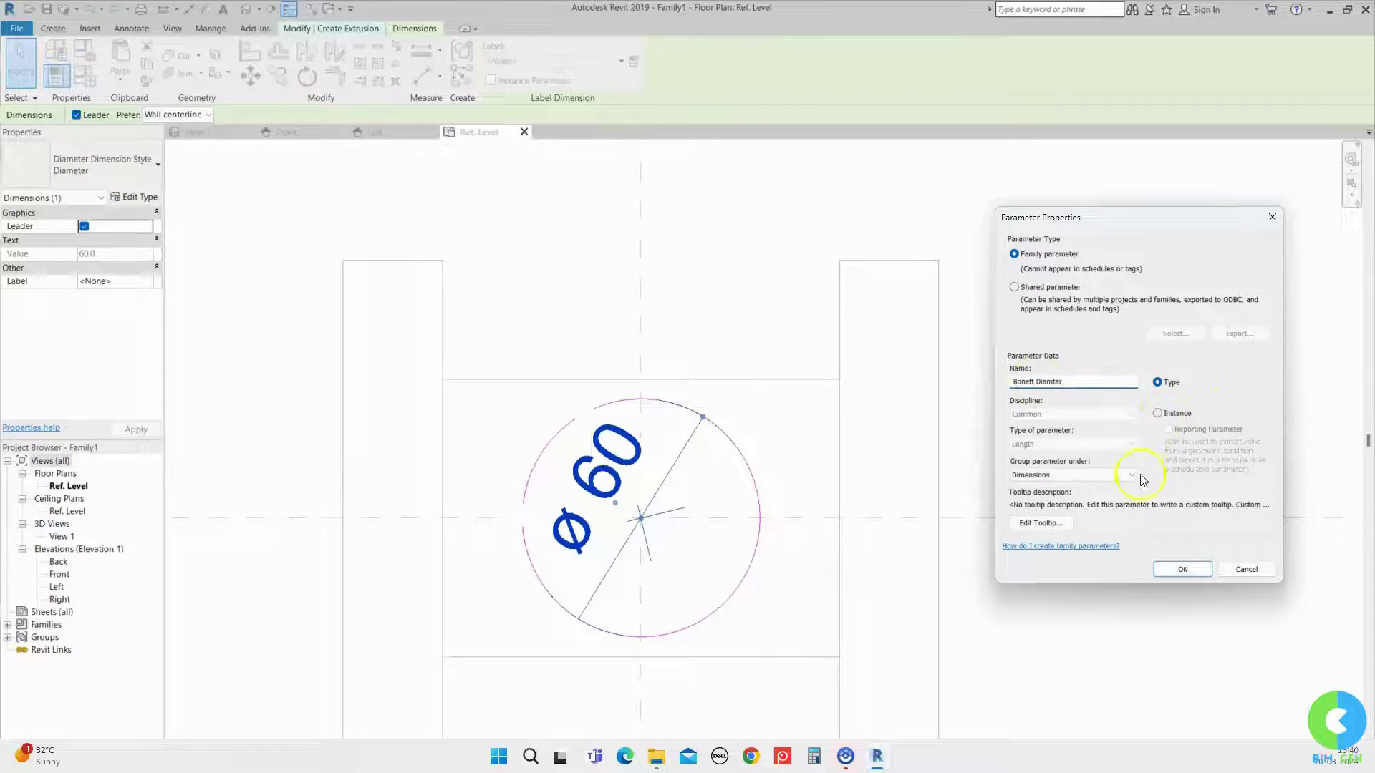
click(1160, 567)
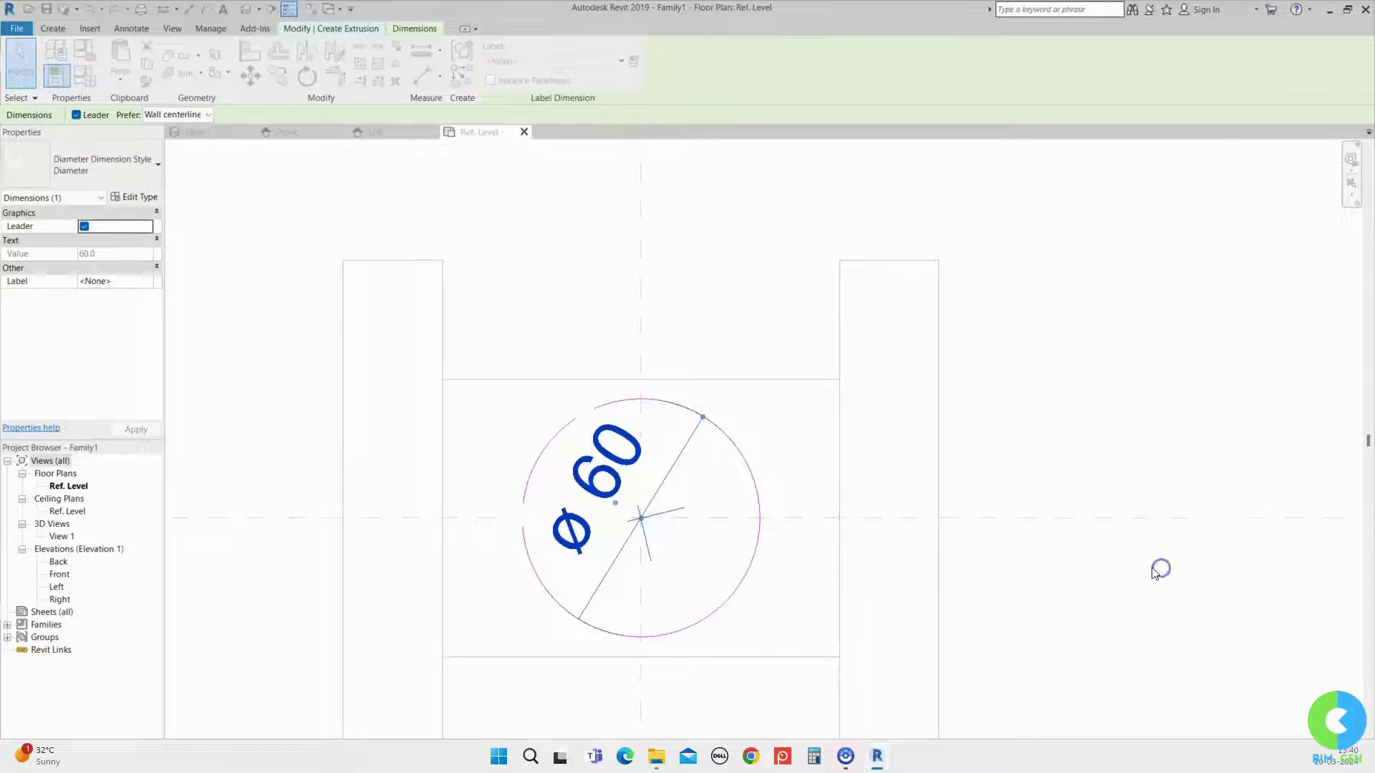
- Finish the circular extrusion and show it in the Front elevation
click(312, 133)
click(496, 78)
click(659, 176)
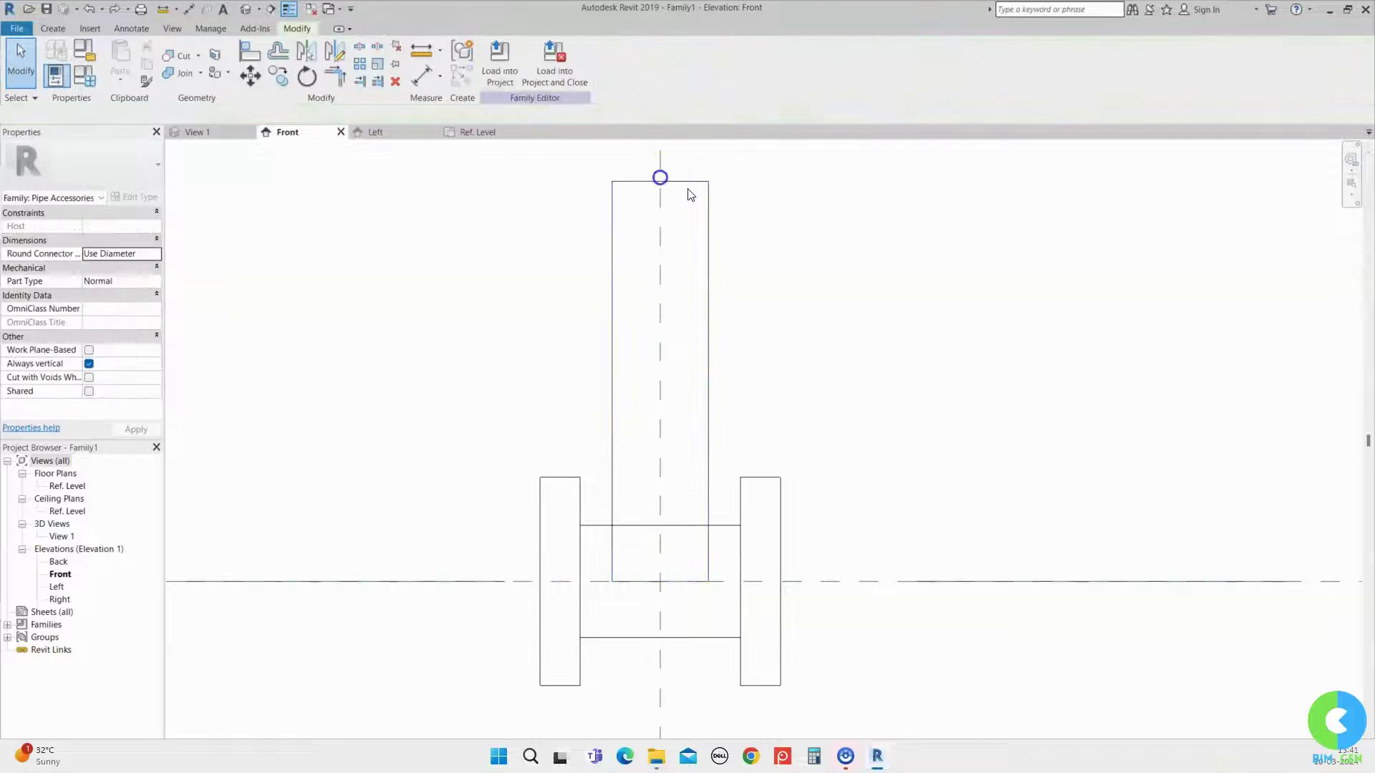
- Shorten the cylinder extrusion to about 65.3 mm, level with the flange tops, and lock its base to the reference level
click(688, 192)
click(673, 591)
click(671, 583)
drag(659, 570, 659, 581)
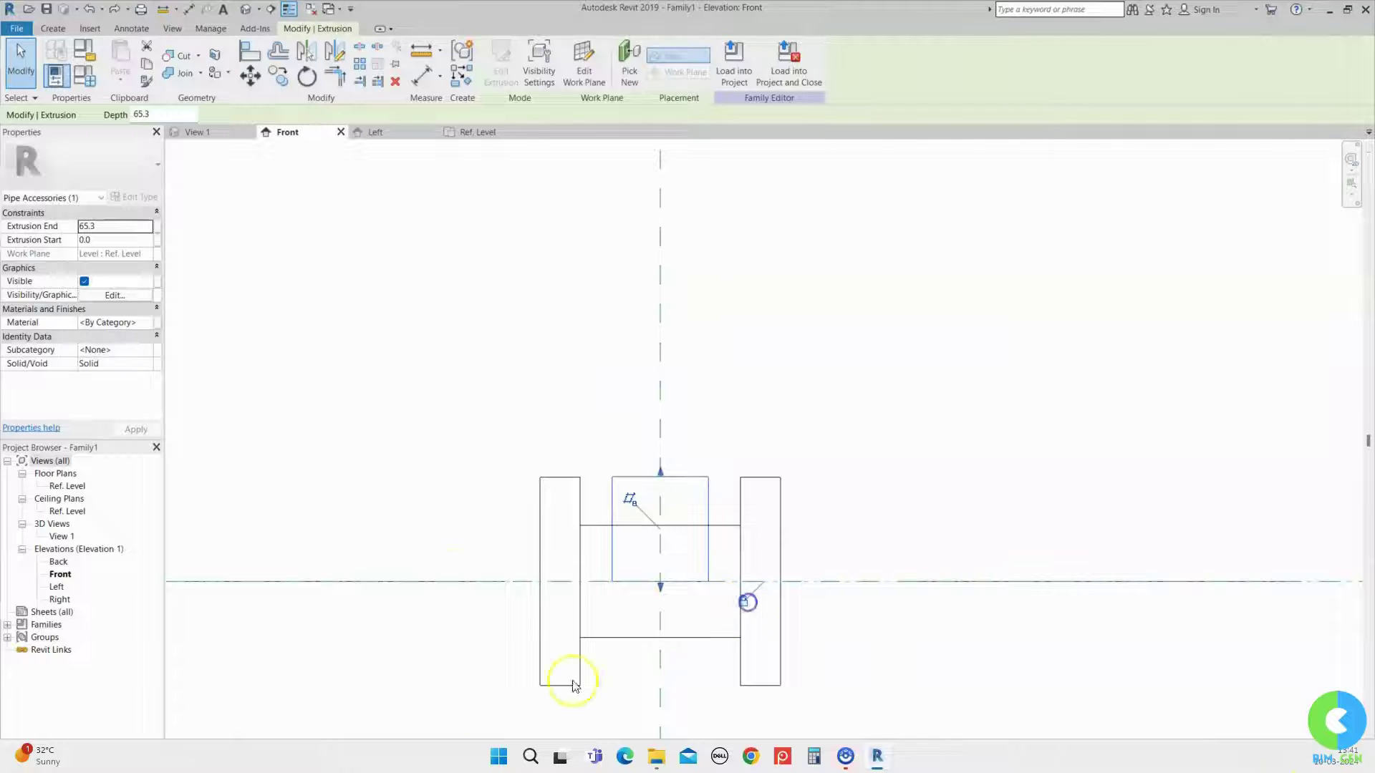
click(630, 408)
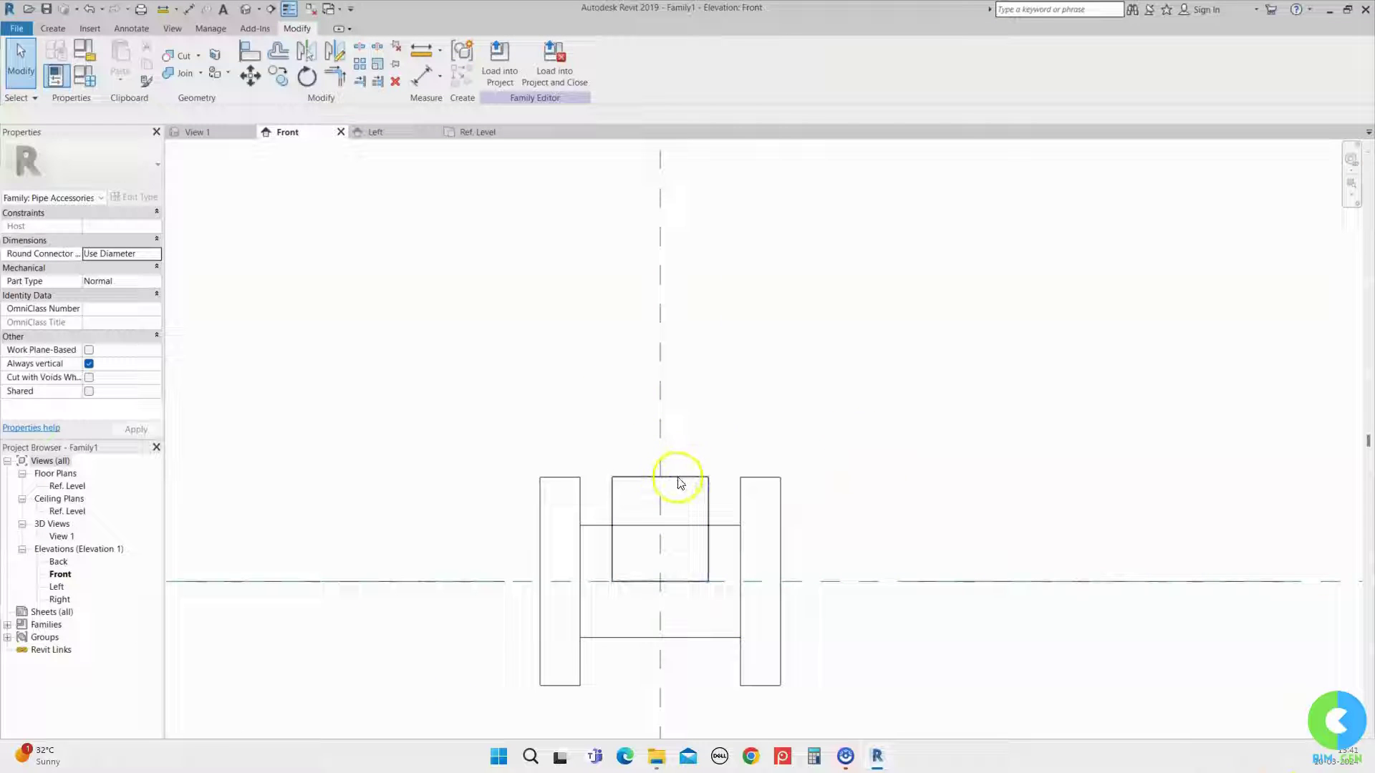
- Place an aligned dimension for the bonnet cylinder's height, from the reference level to its top edge, beside the flanged body
click(131, 28)
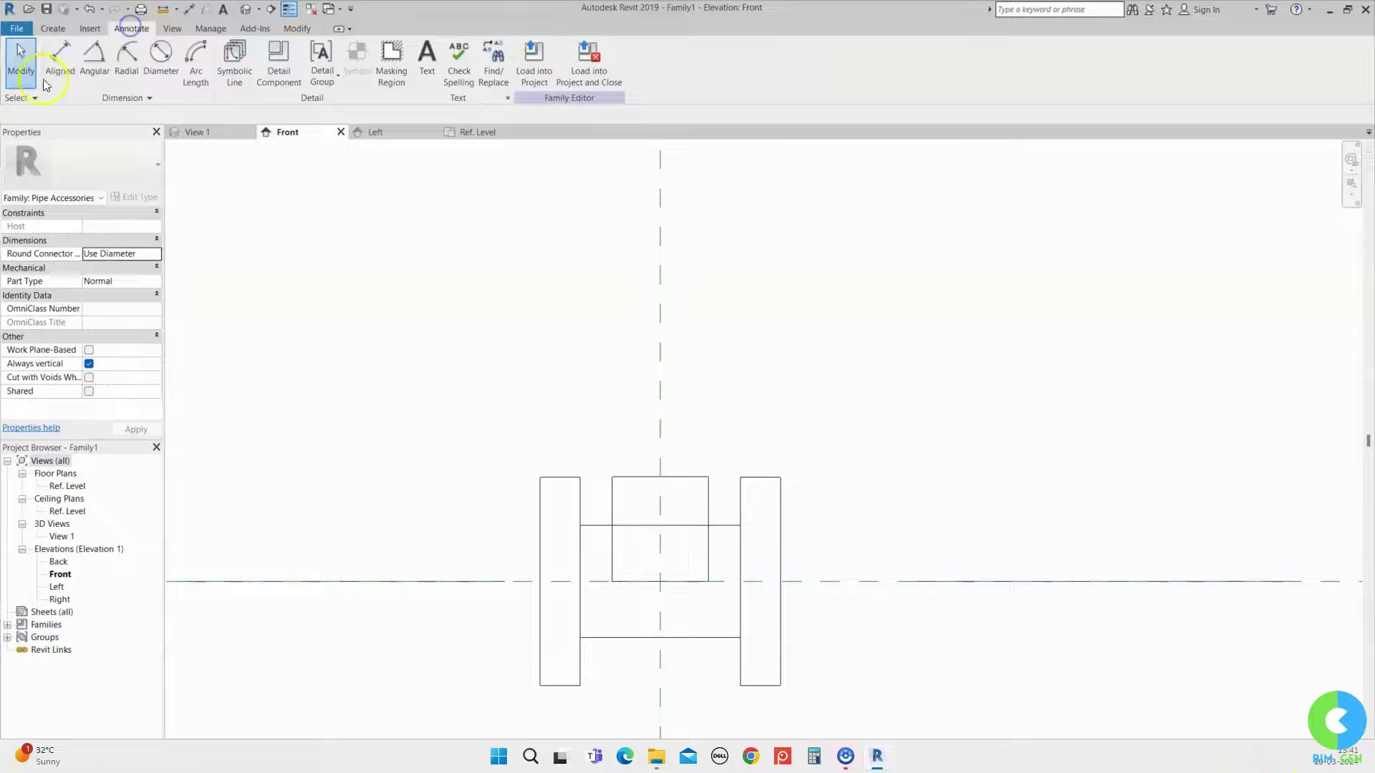
click(60, 57)
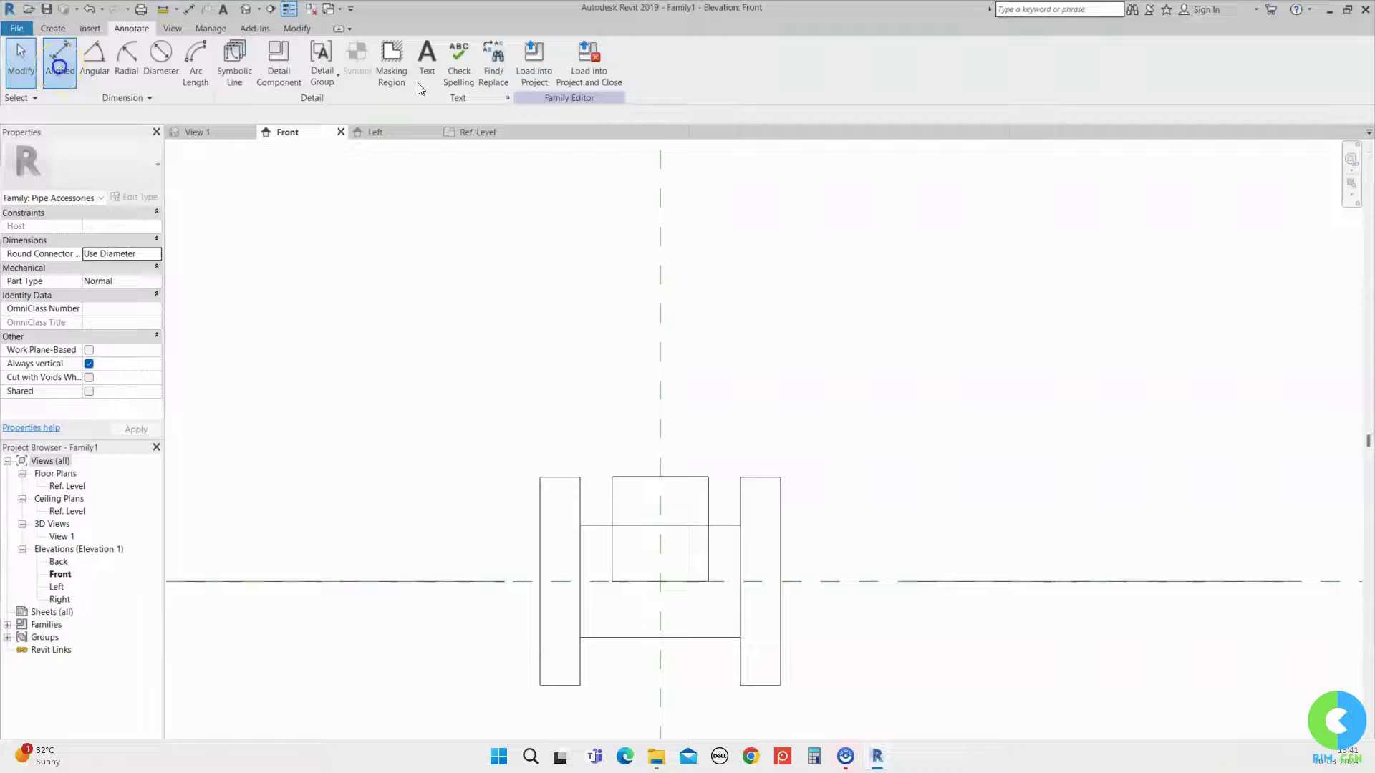
click(615, 587)
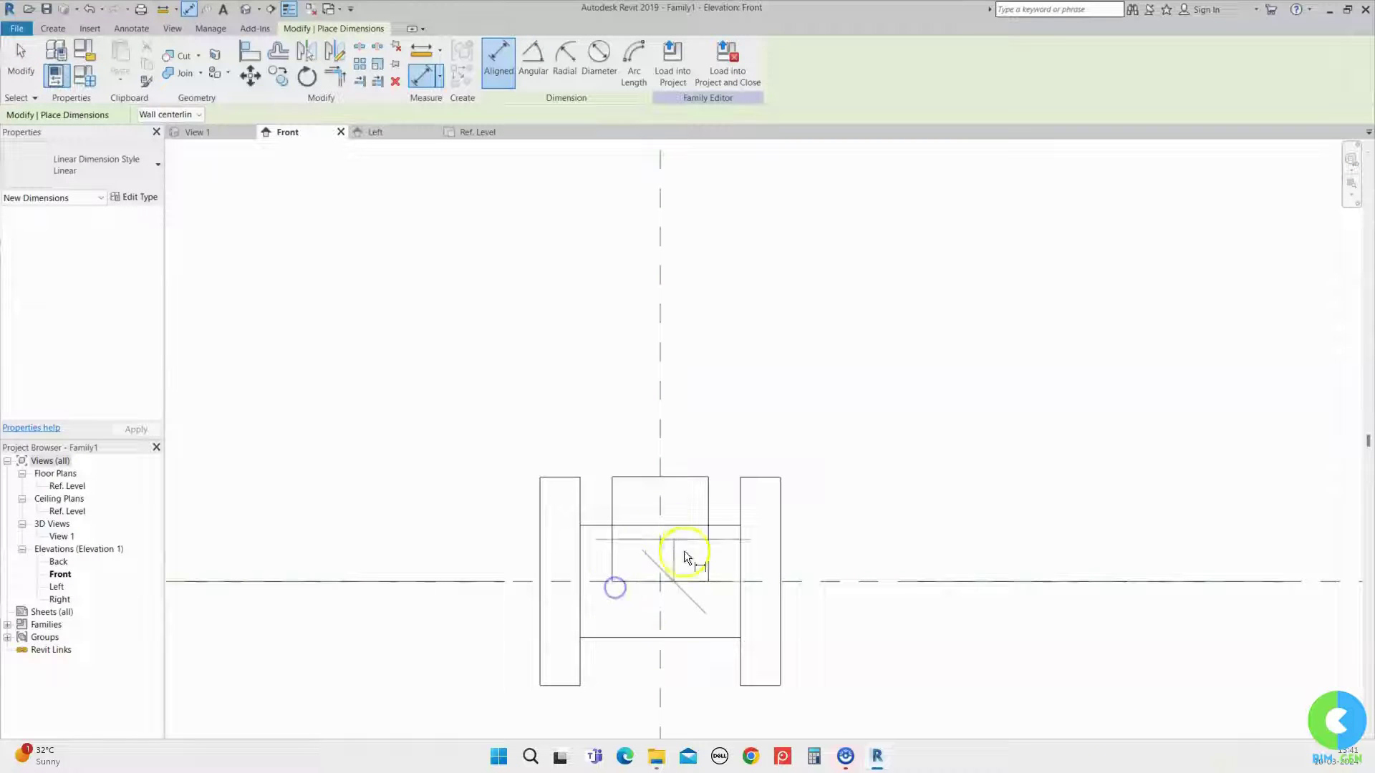
click(624, 478)
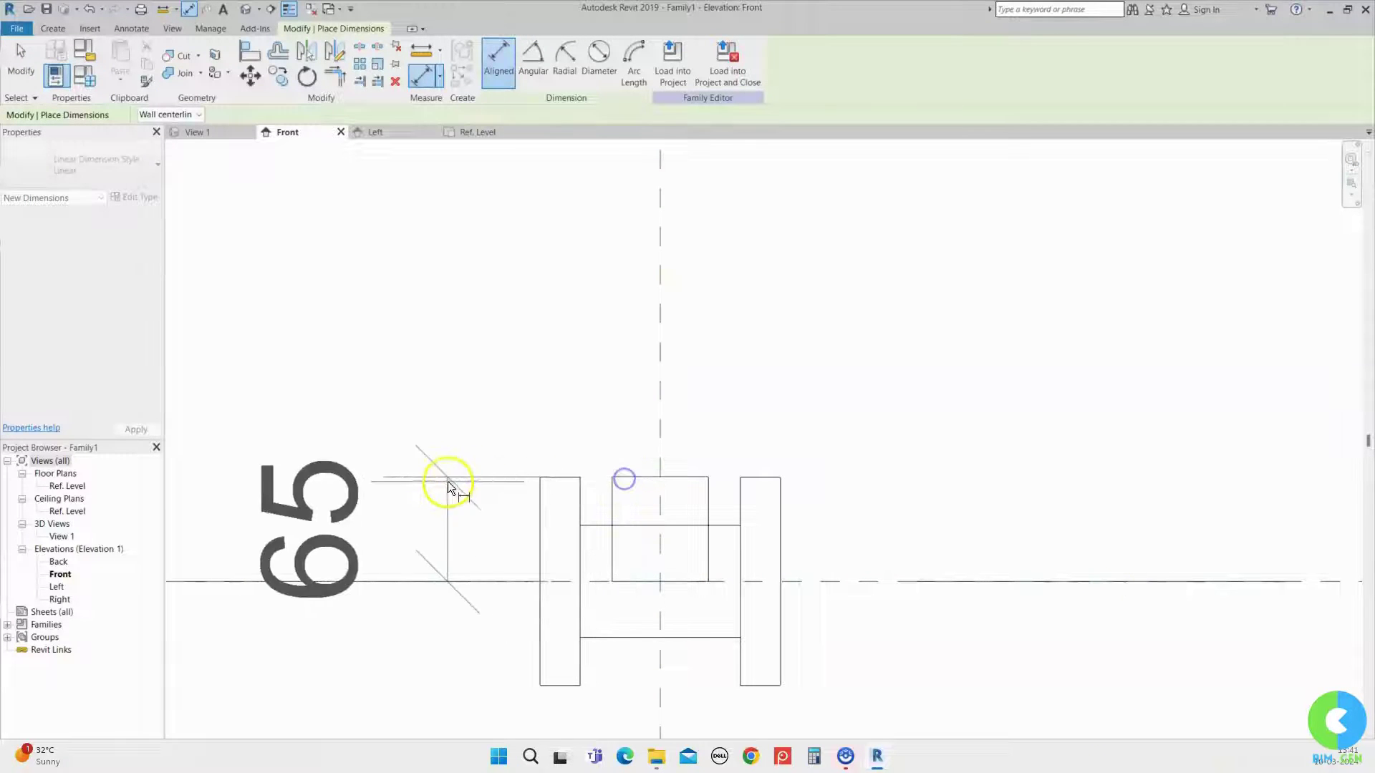
click(449, 481)
click(399, 562)
- Label the bonnet's height dimension with a new family type parameter named Bonett Hight
click(340, 507)
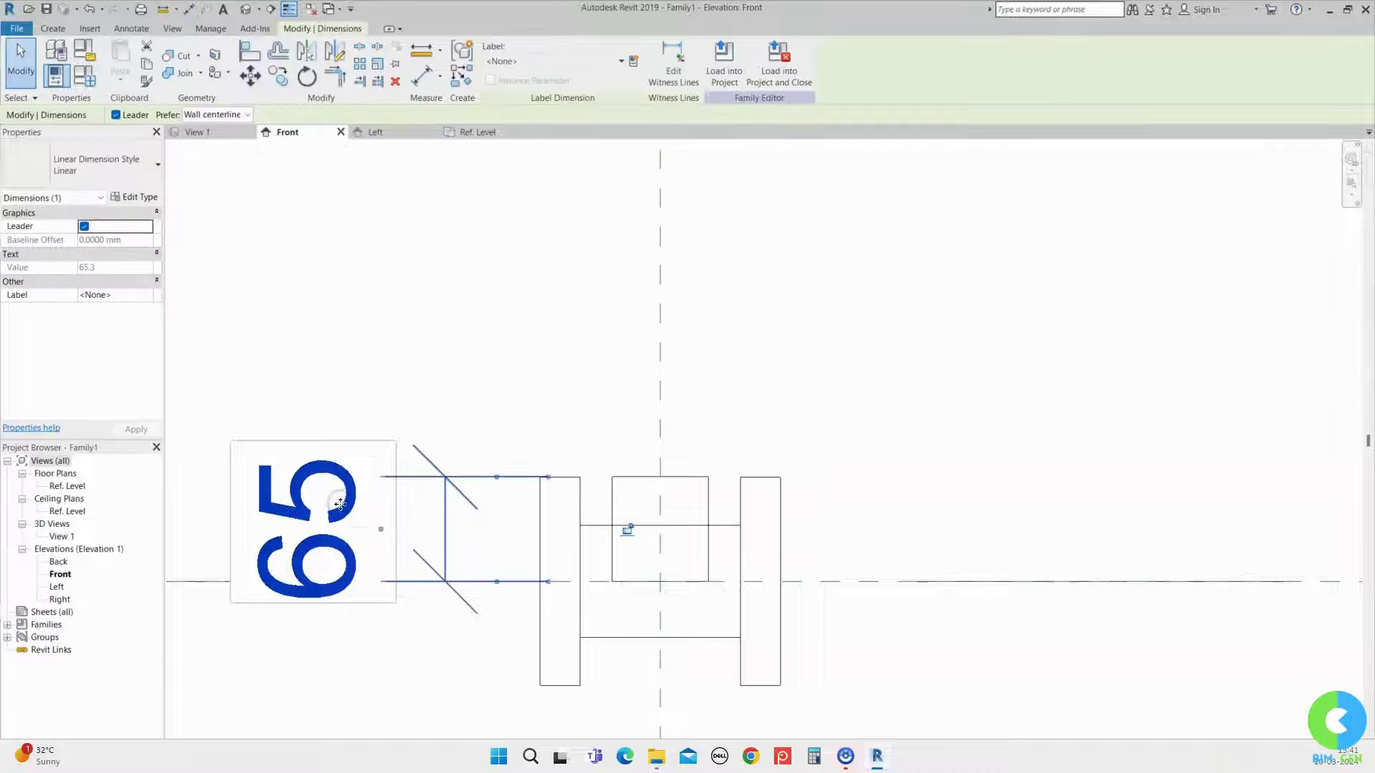
click(633, 68)
click(1022, 378)
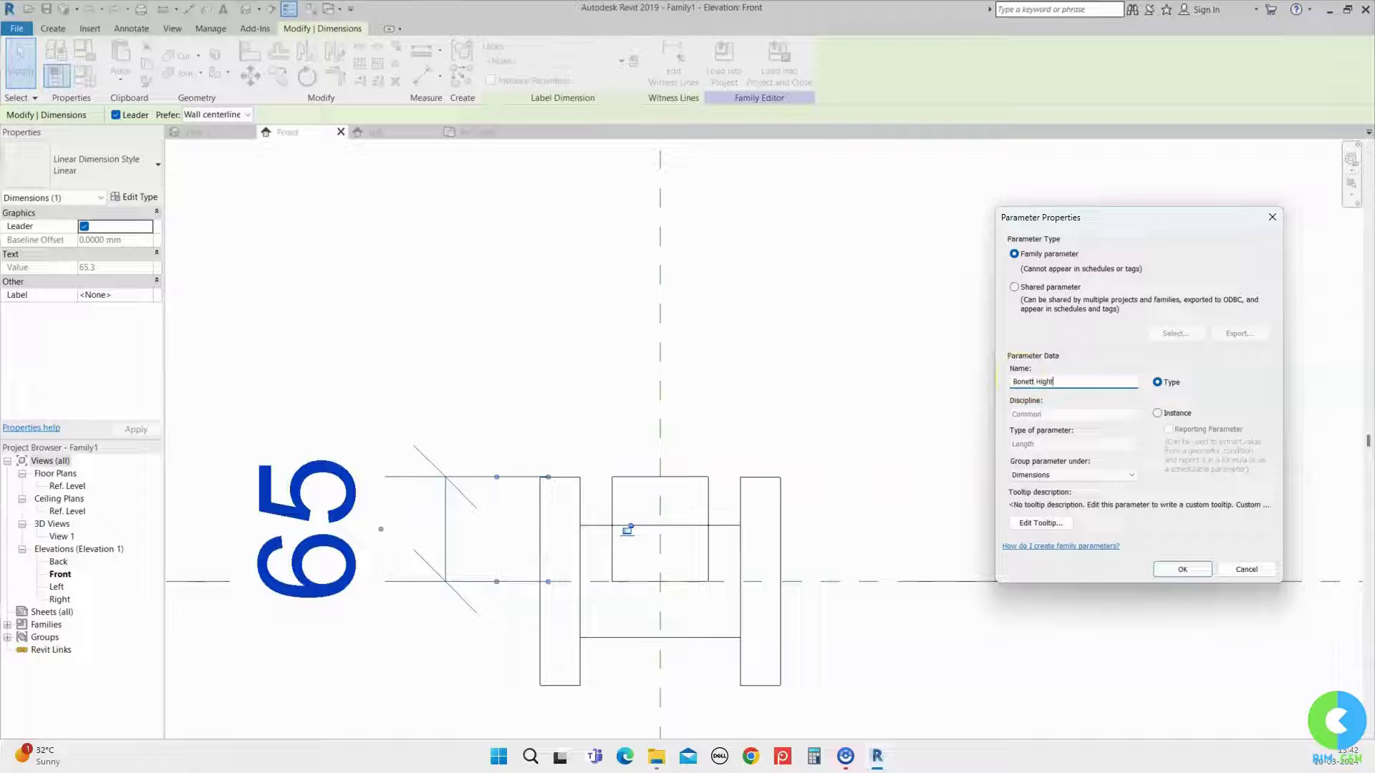
click(1182, 569)
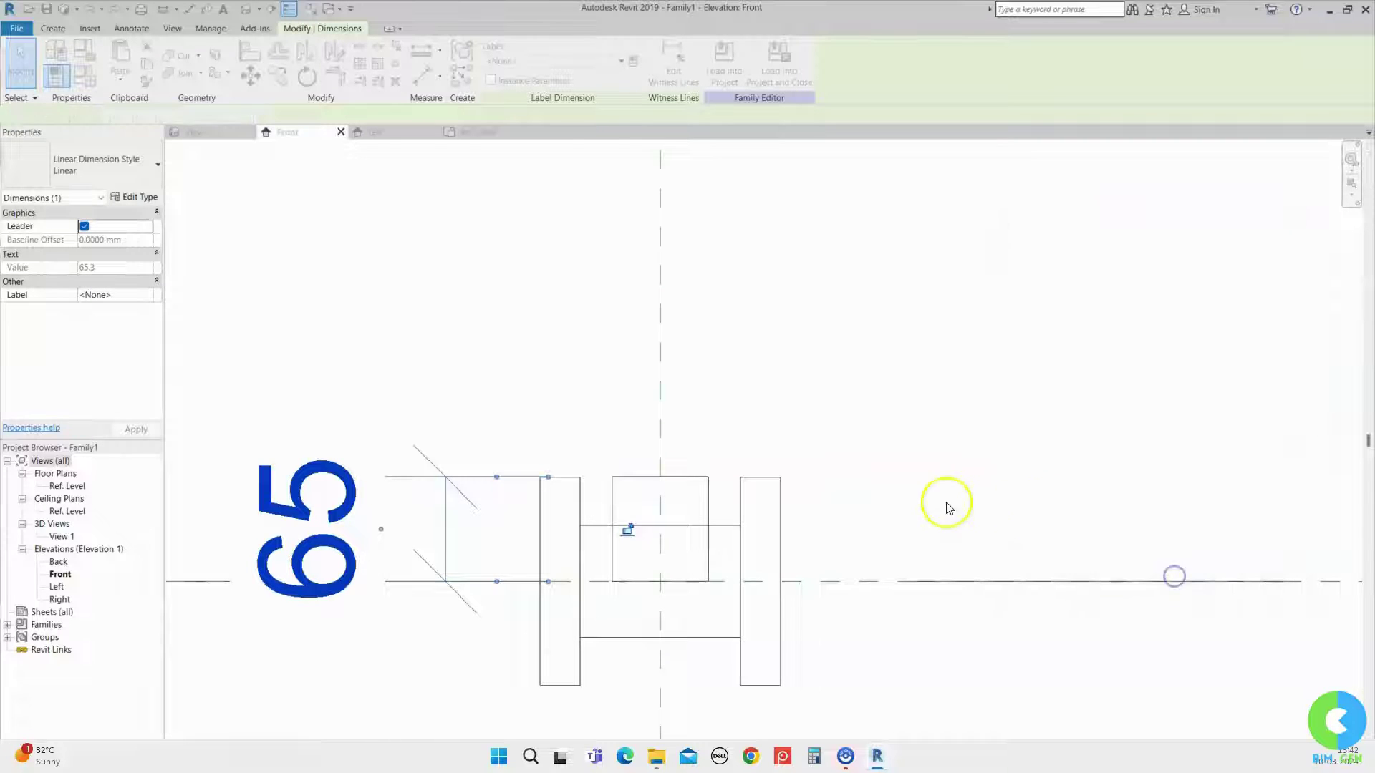
- Start a new extrusion in the Ref. Level plan and sketch a circle about 40 mm in diameter, concentric with the bonnet
click(481, 133)
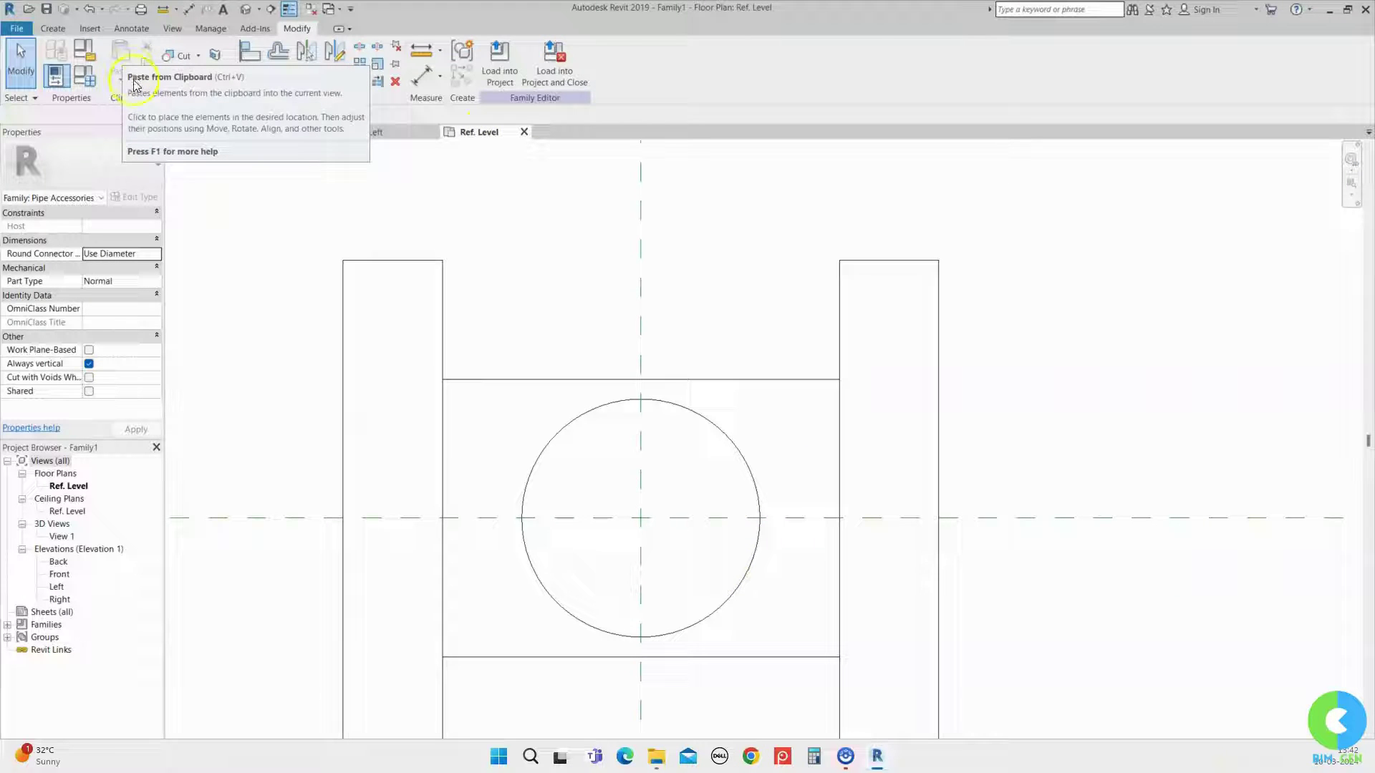
click(56, 31)
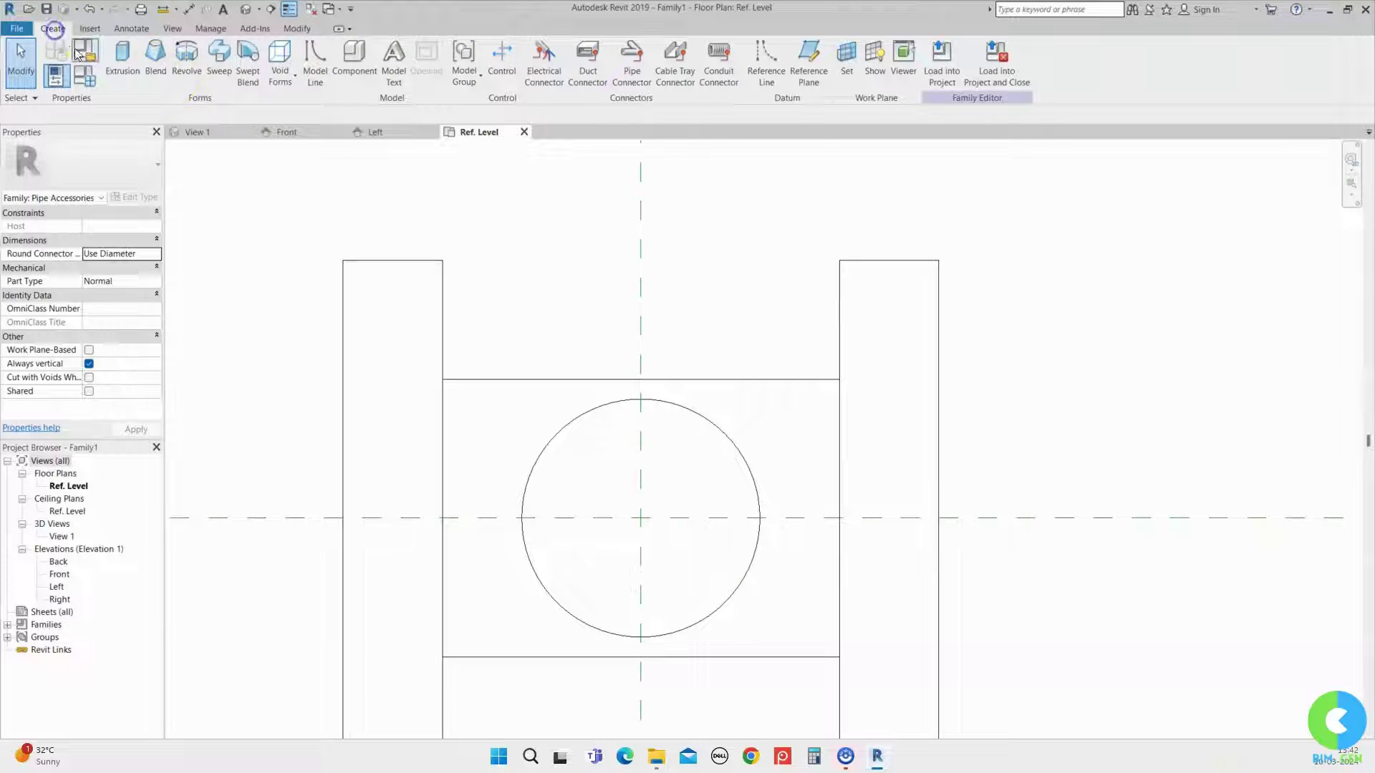
click(122, 59)
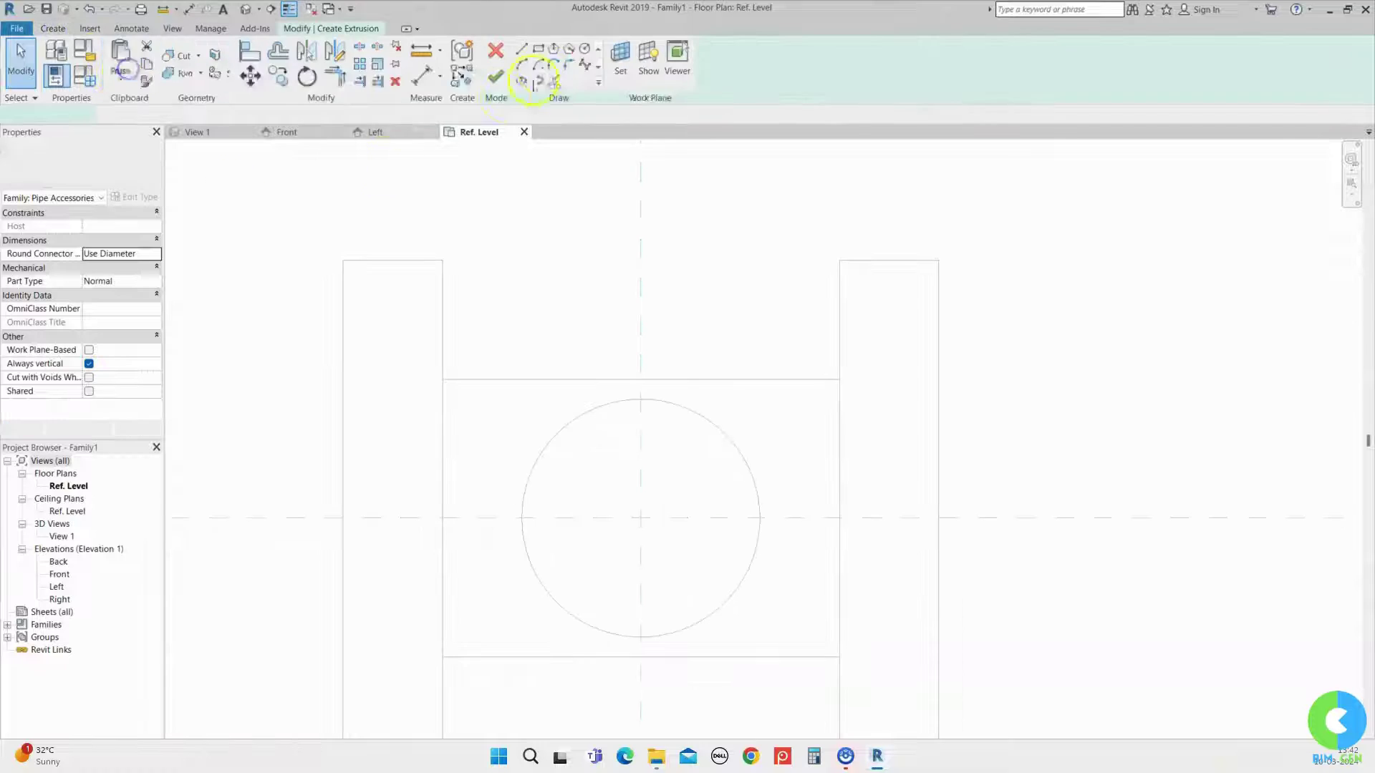
click(586, 51)
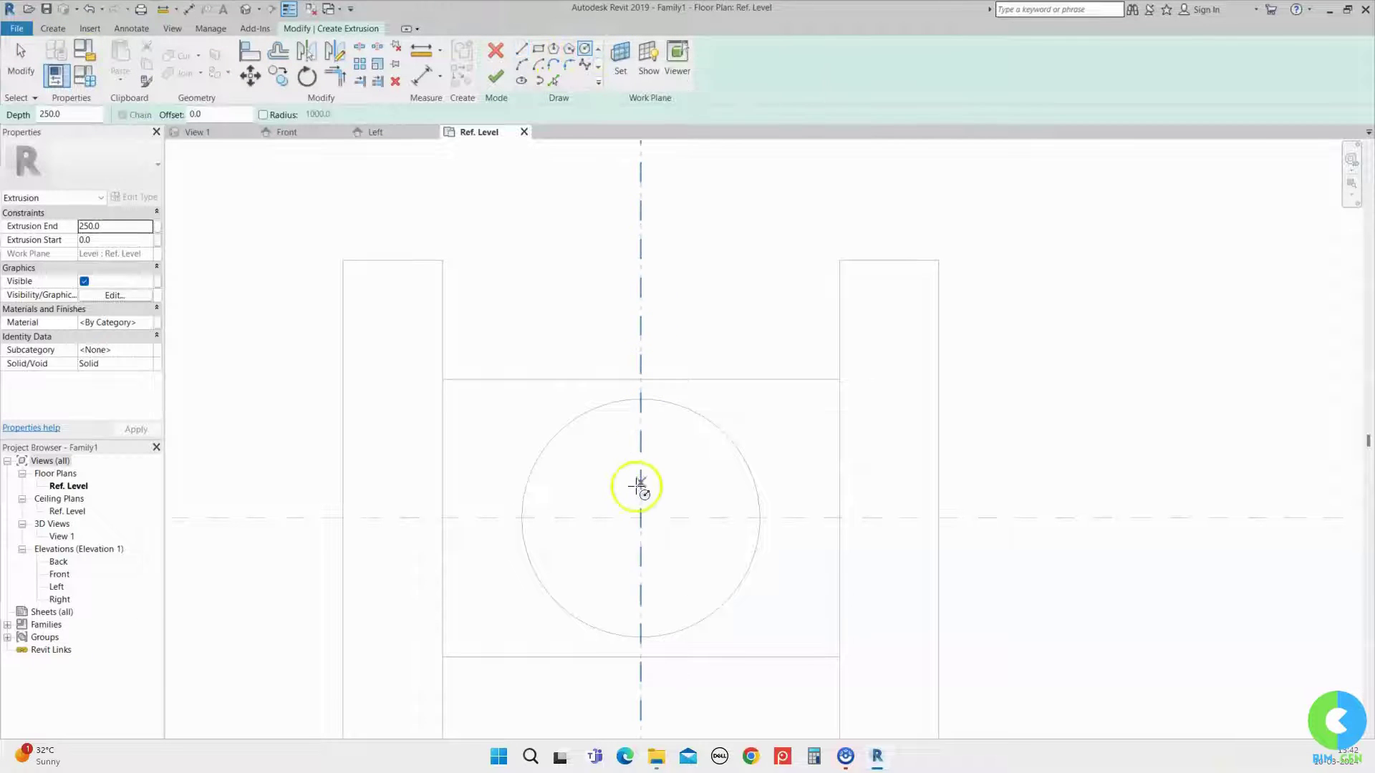
click(639, 517)
click(712, 551)
key(Escape)
key(Escape)
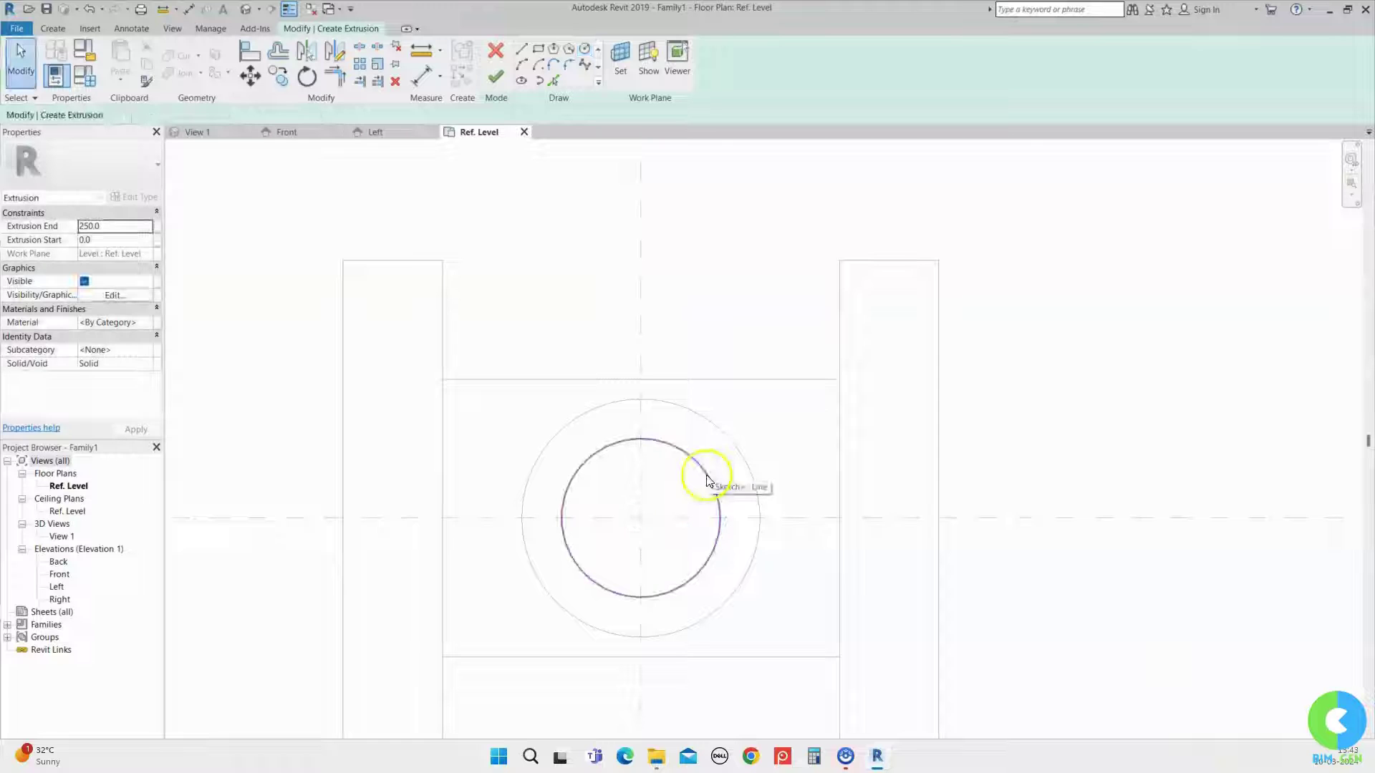
click(706, 479)
key(Escape)
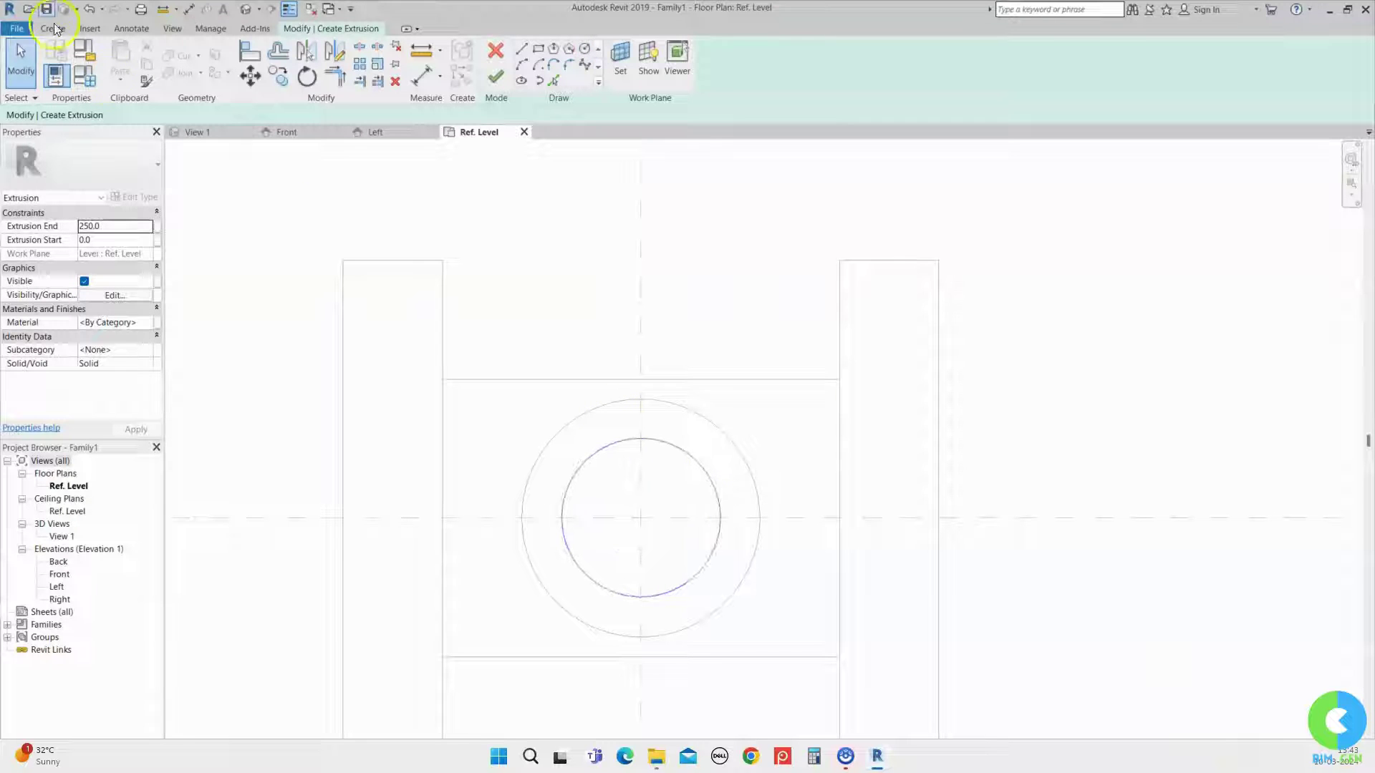
- Place a diameter dimension on the inner circle and label it with a new family type parameter named Stem Diameter
click(131, 28)
click(159, 64)
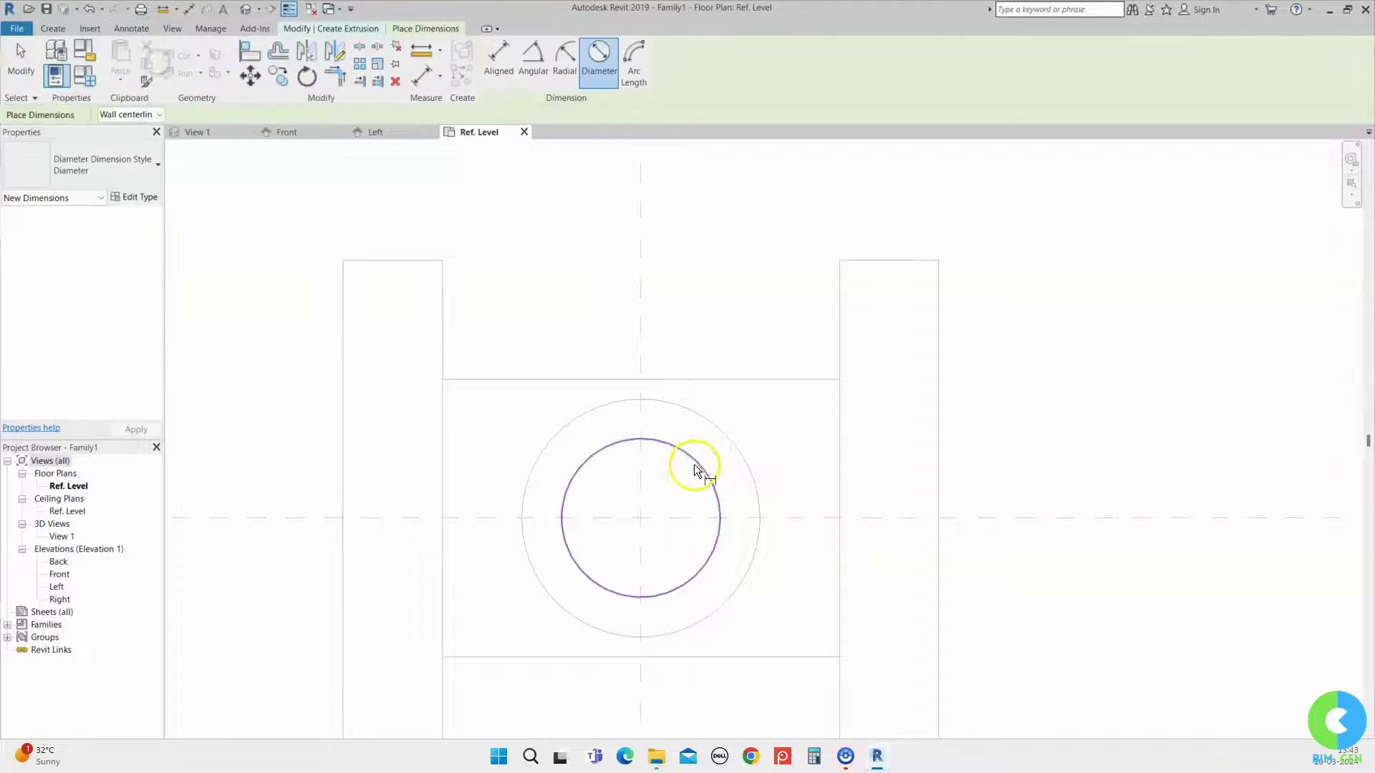
click(700, 466)
click(730, 403)
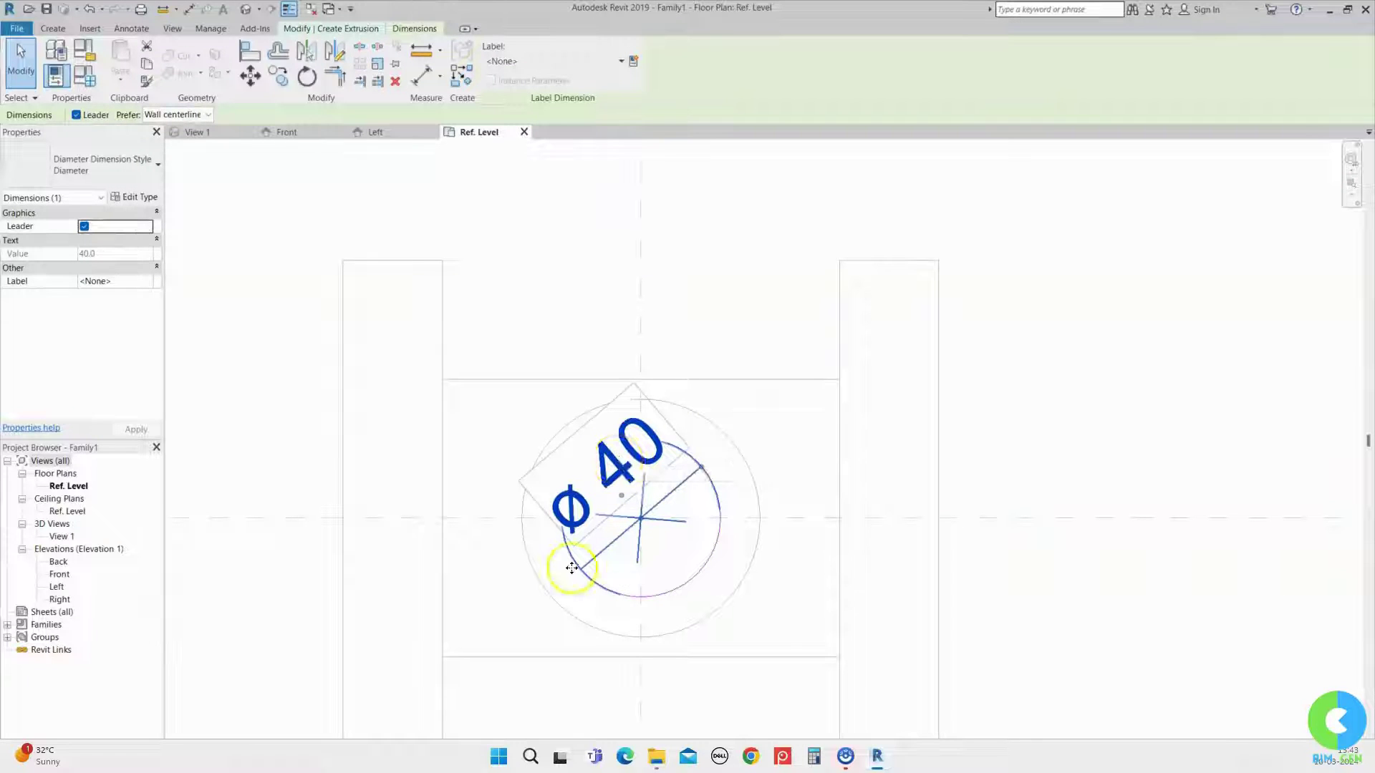
click(634, 62)
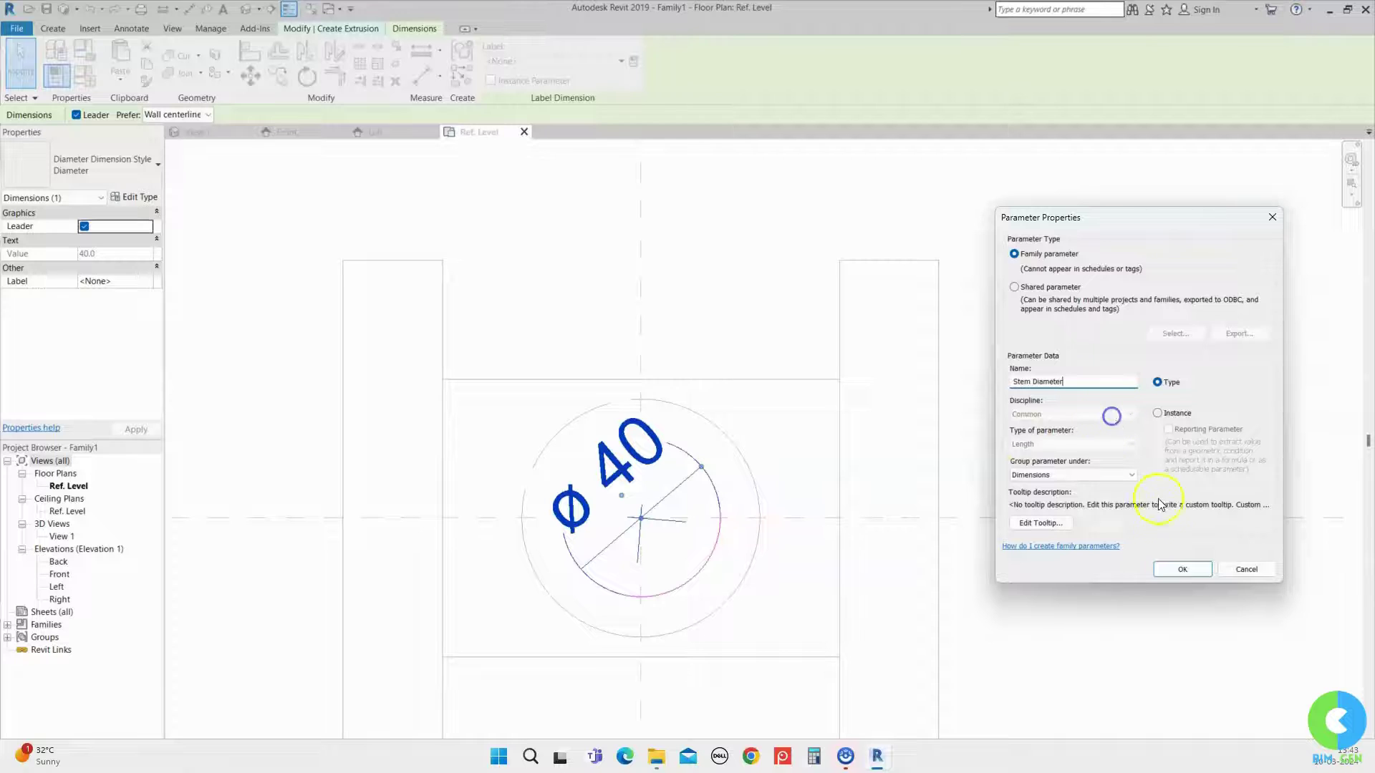
click(1181, 569)
- Finish the stem extrusion in the Front elevation and resize it to start at the bonnet's top (65.3 mm) and rise about 24 mm
click(298, 133)
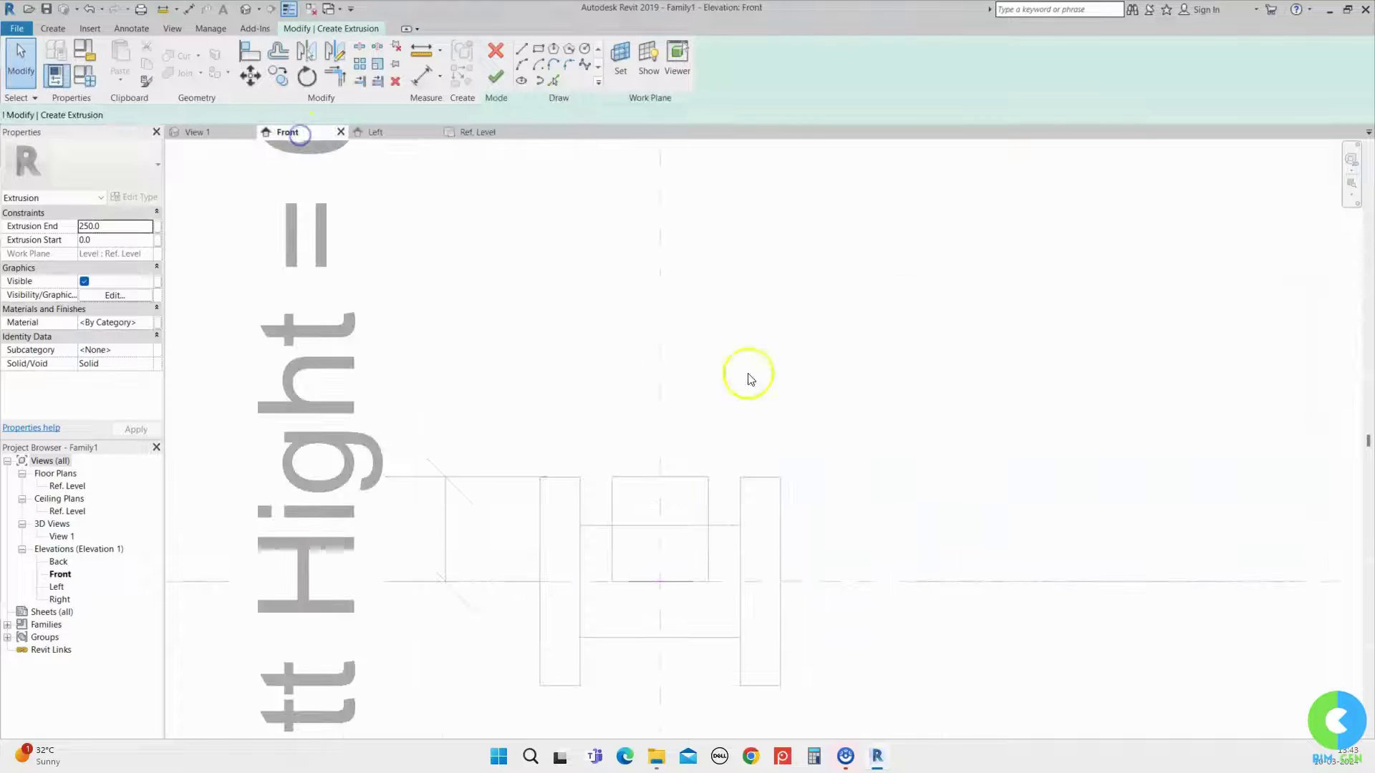
click(510, 87)
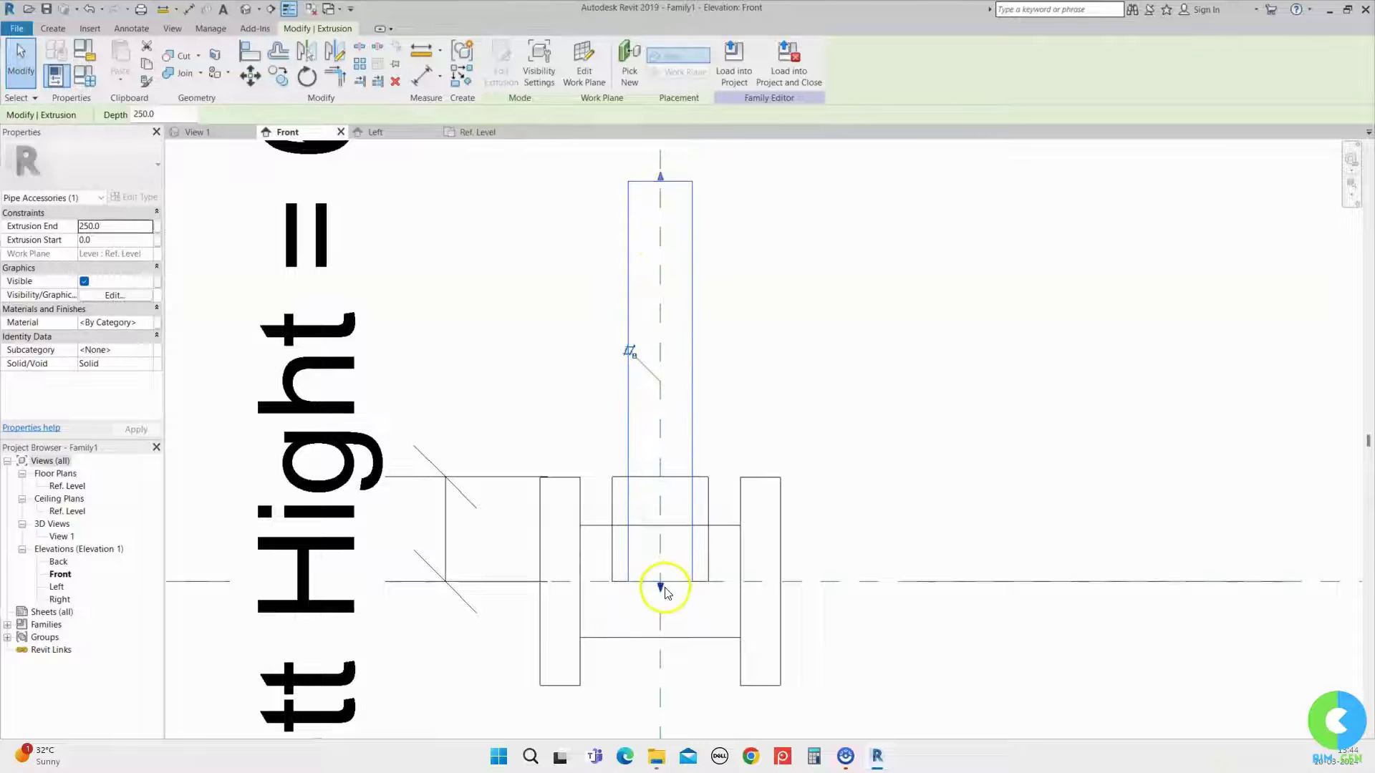
drag(660, 589, 667, 481)
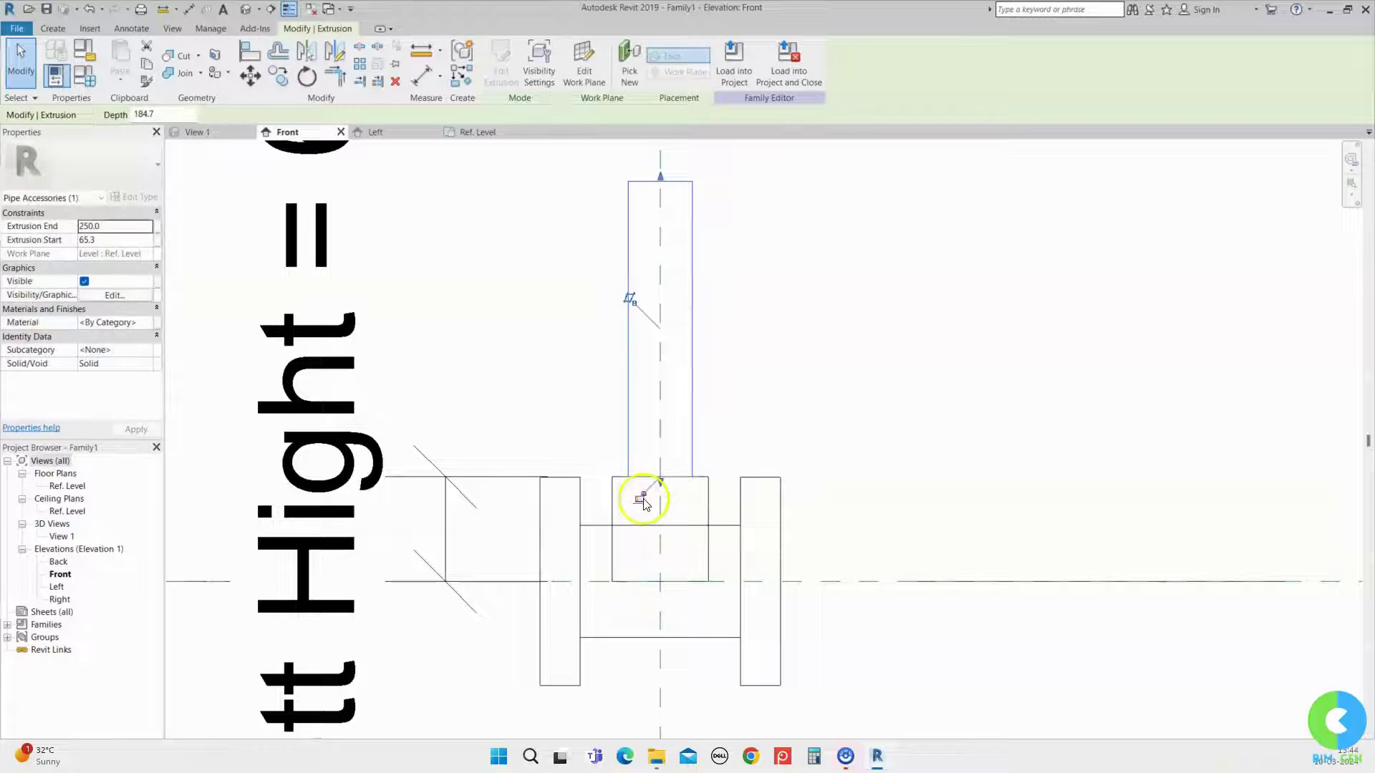
drag(663, 179, 662, 189)
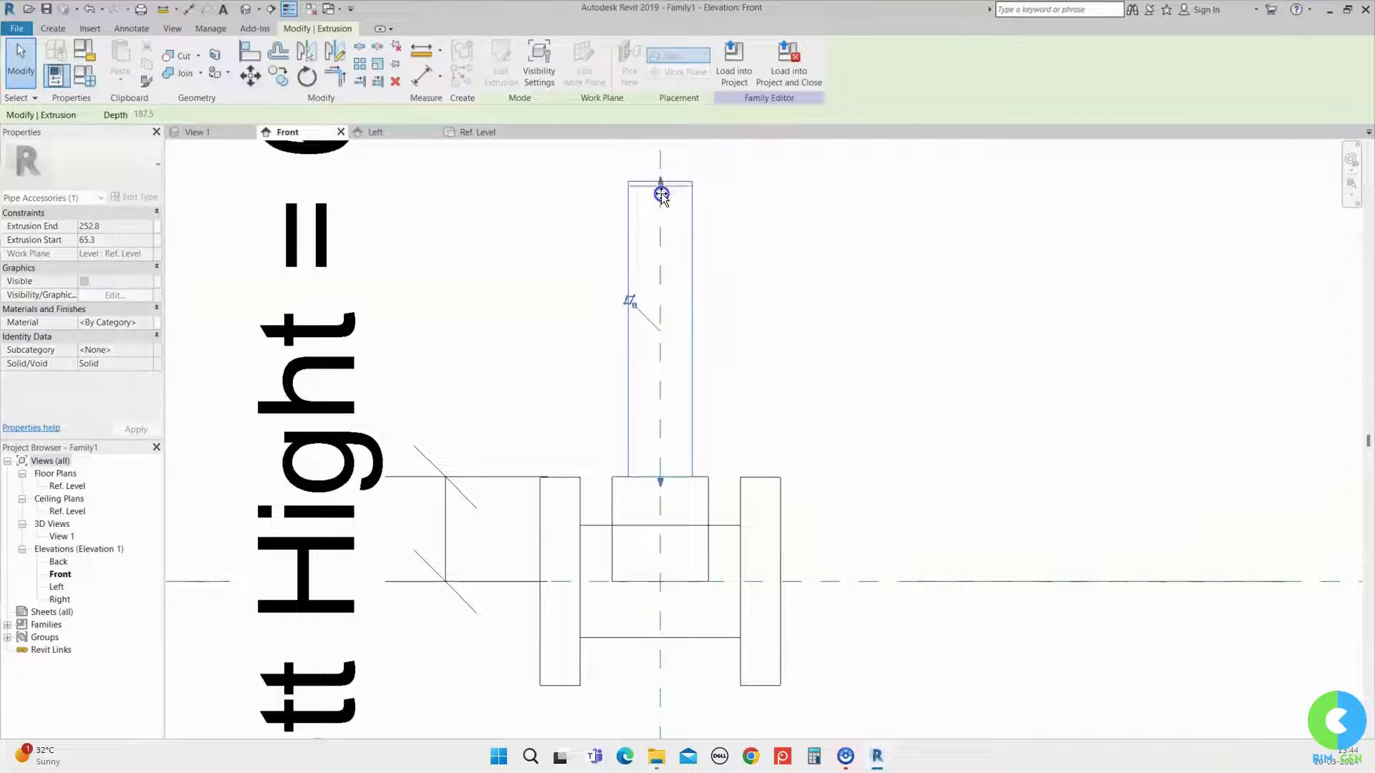
drag(659, 365, 659, 439)
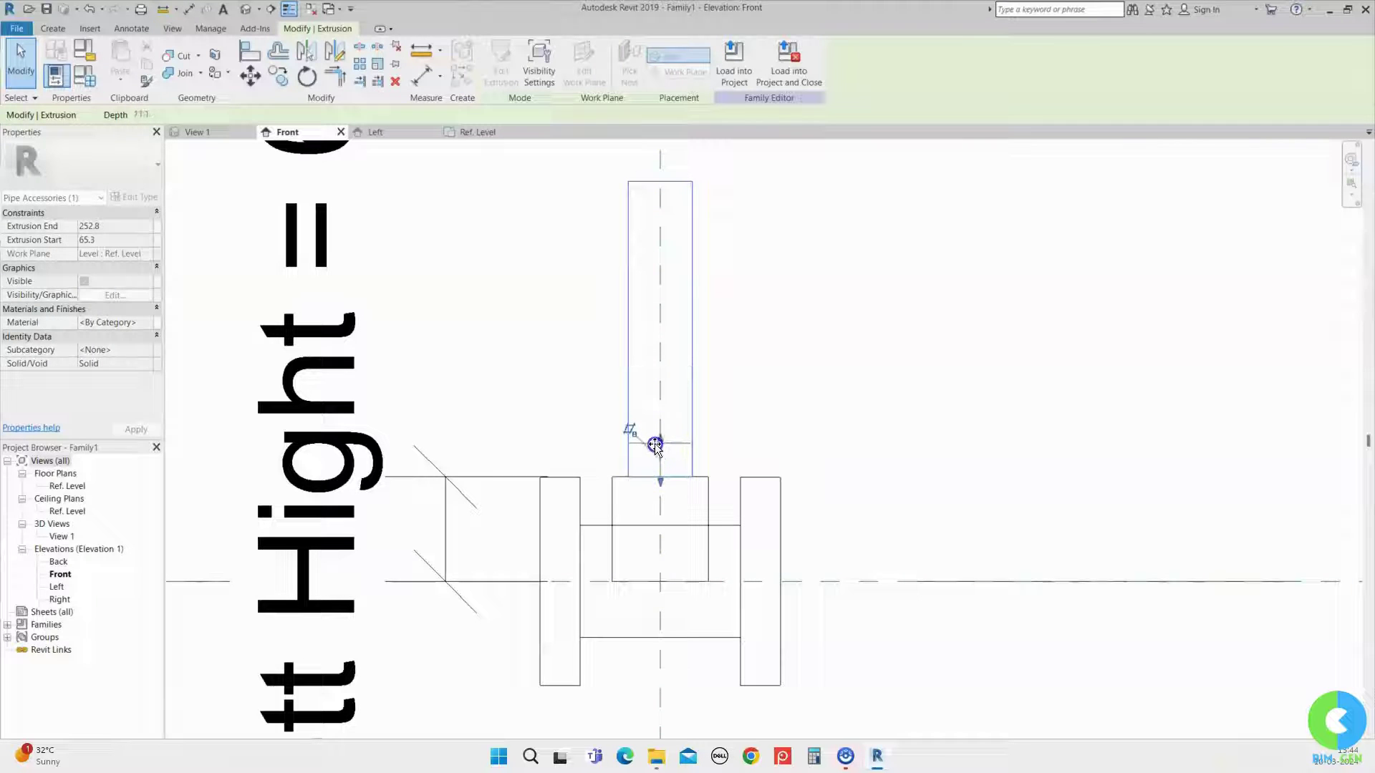
click(706, 484)
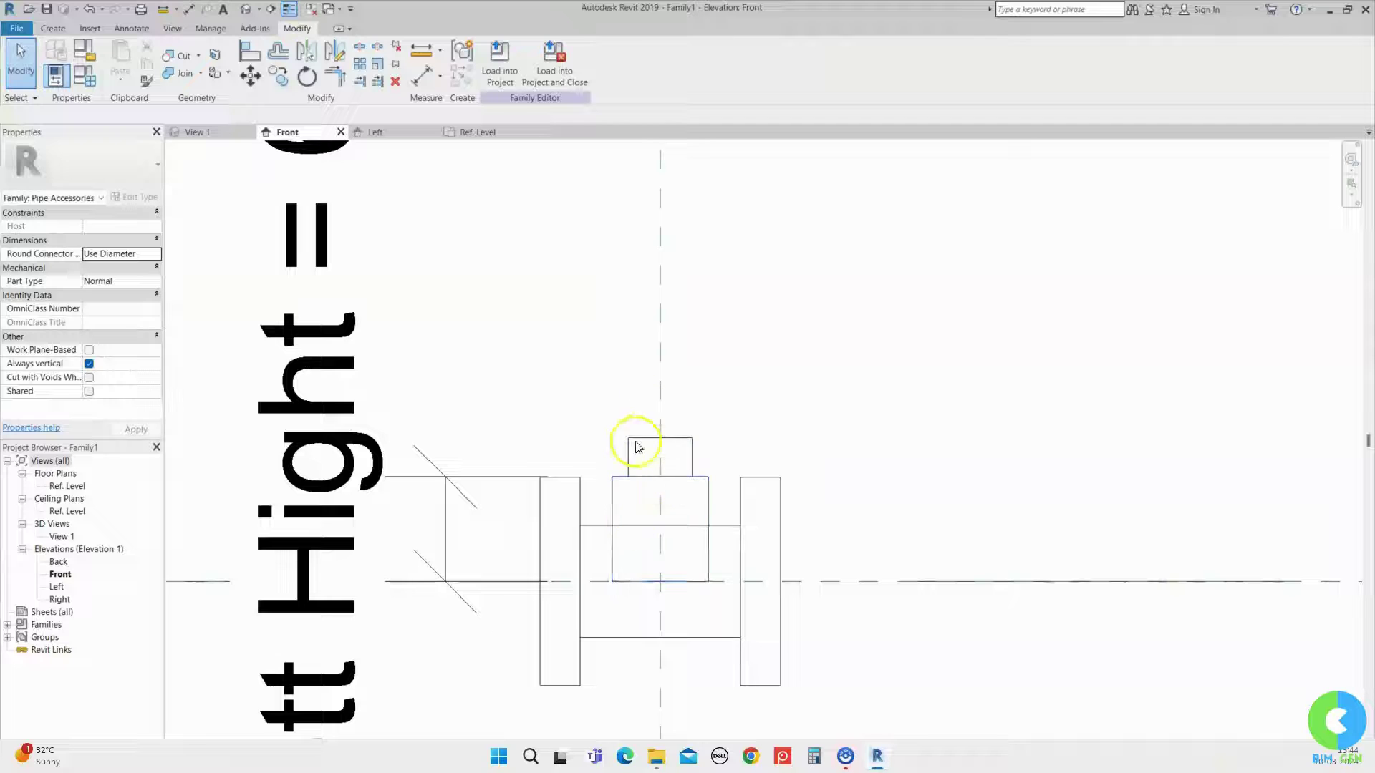
- Dimension the stem's height from the bonnet's top edge to the stem's top edge and open a new parameter for its label
click(132, 28)
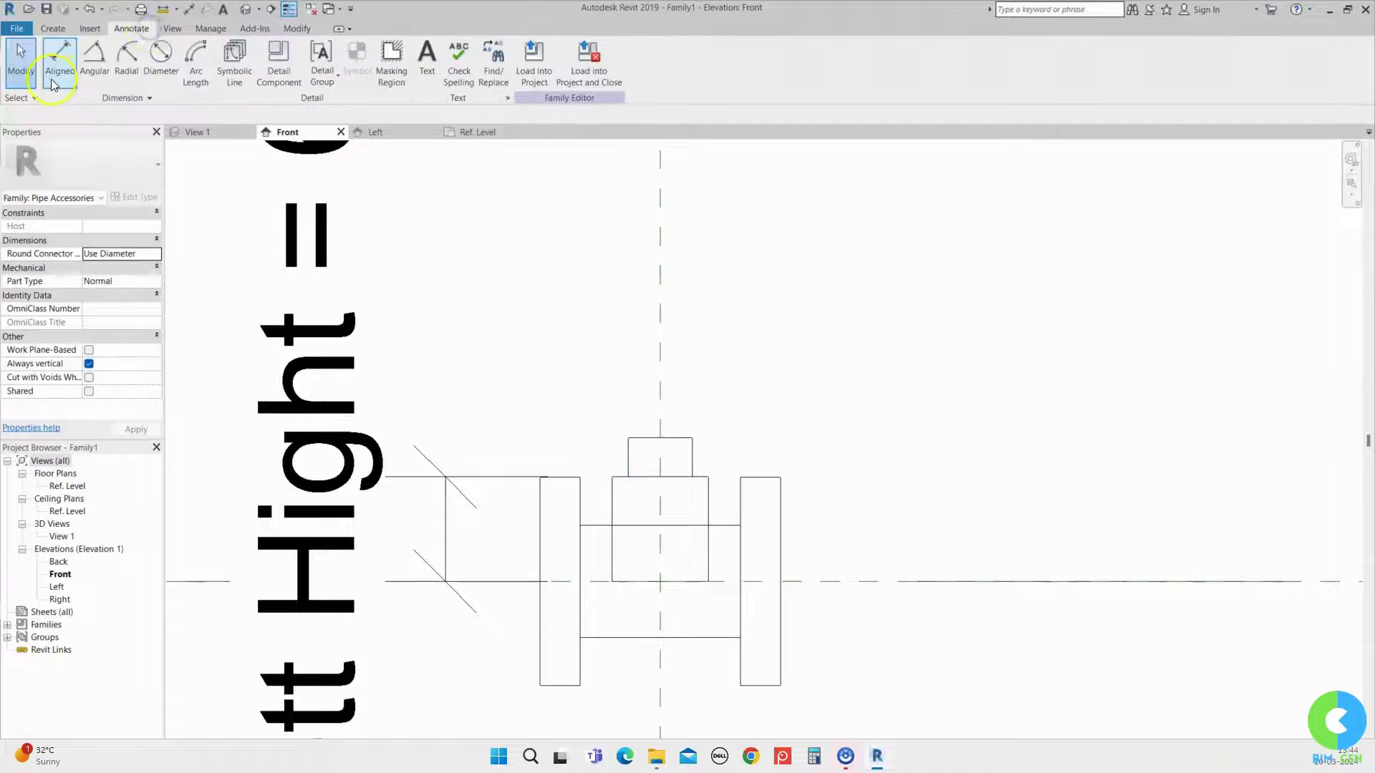
click(56, 63)
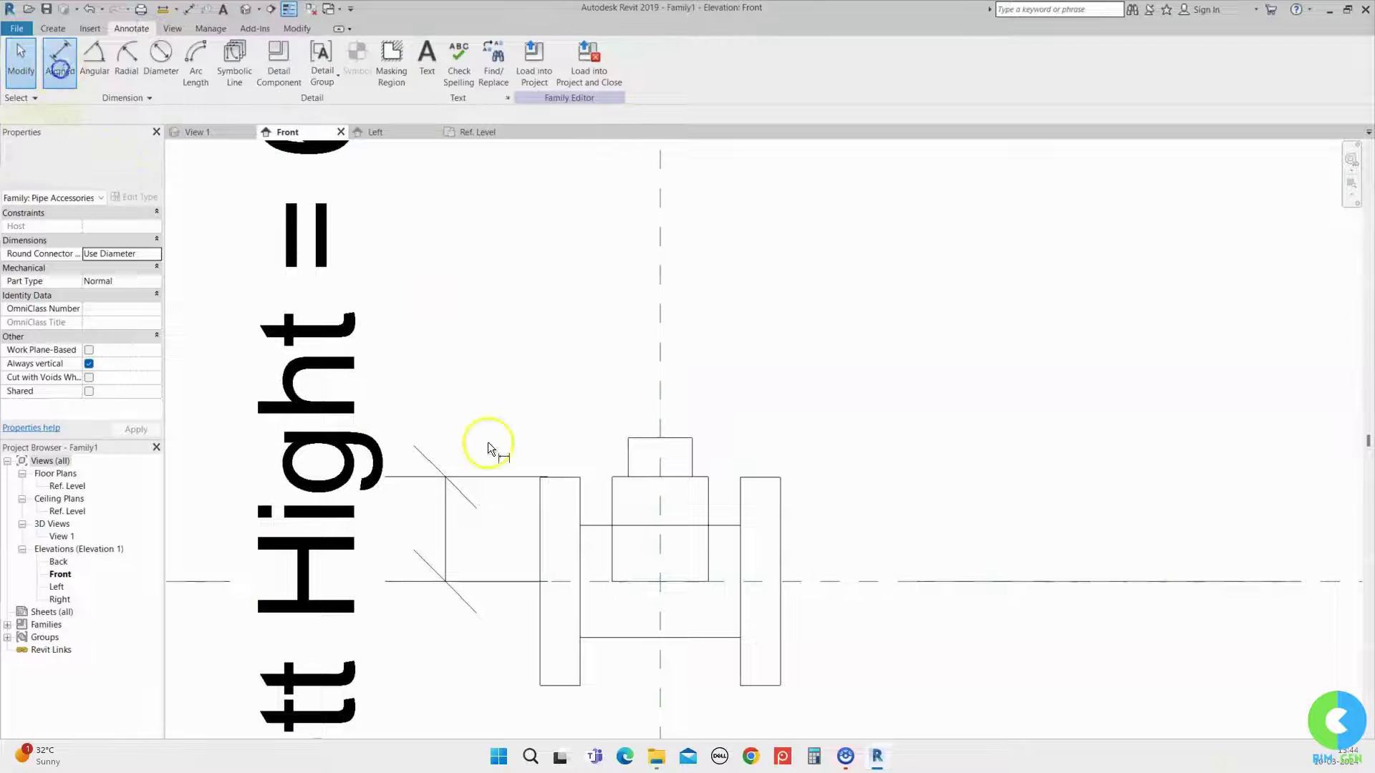
click(653, 477)
click(655, 438)
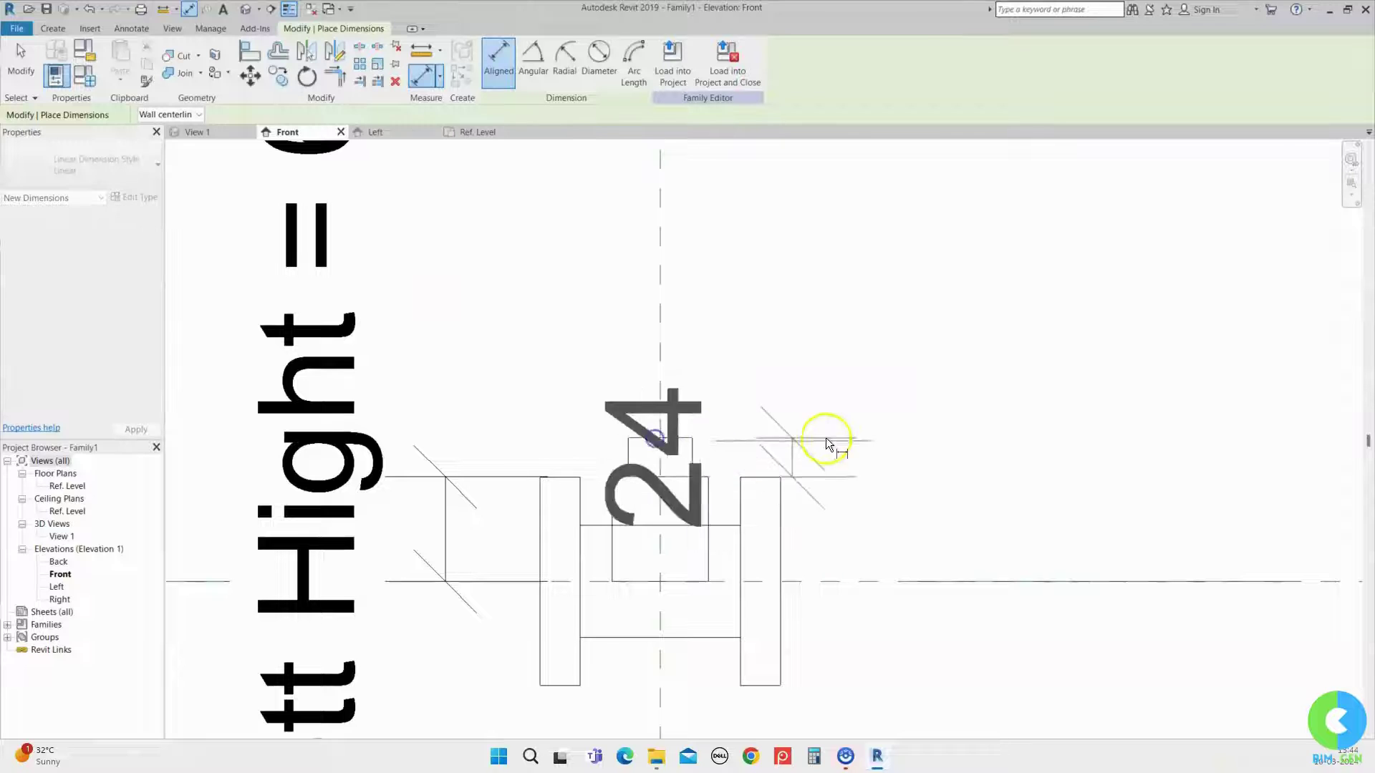
click(1038, 453)
key(Escape)
key(Escape)
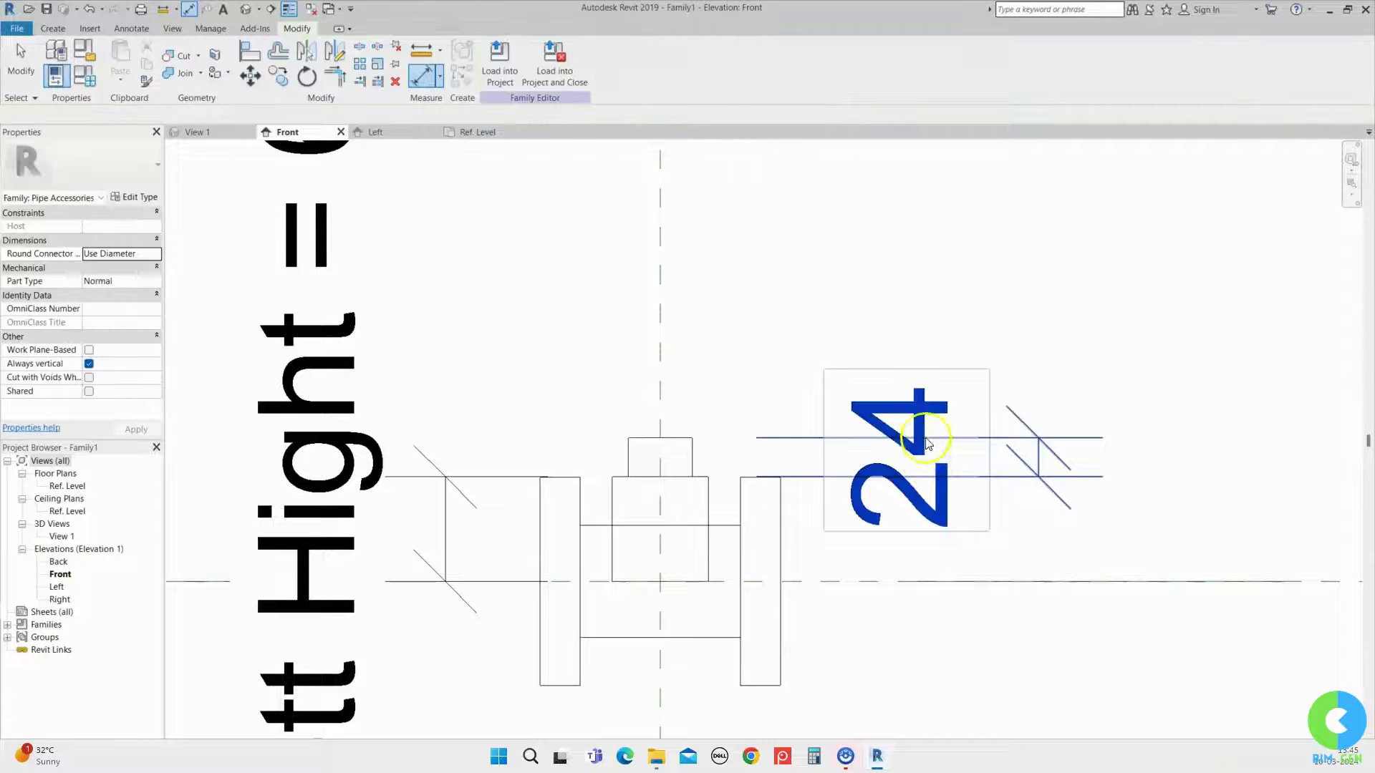
click(927, 454)
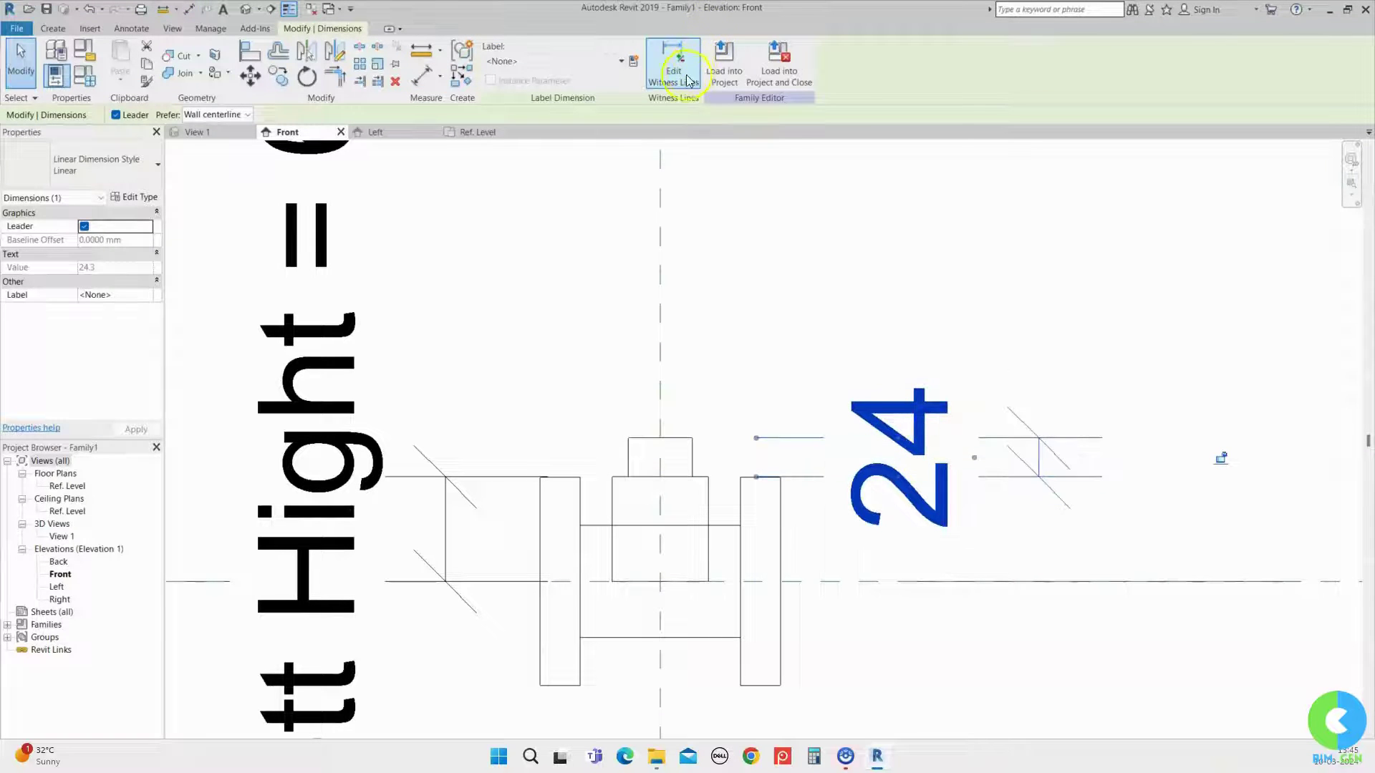
click(892, 405)
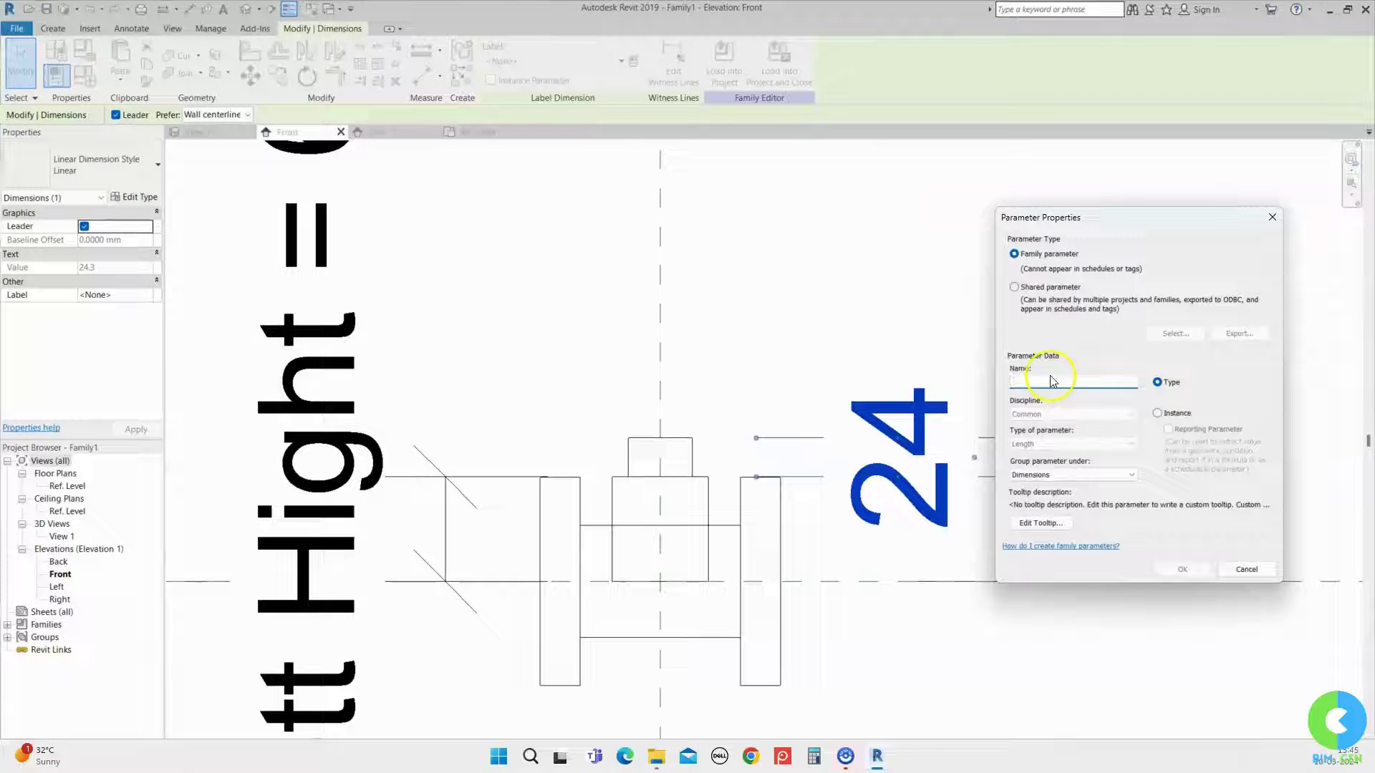
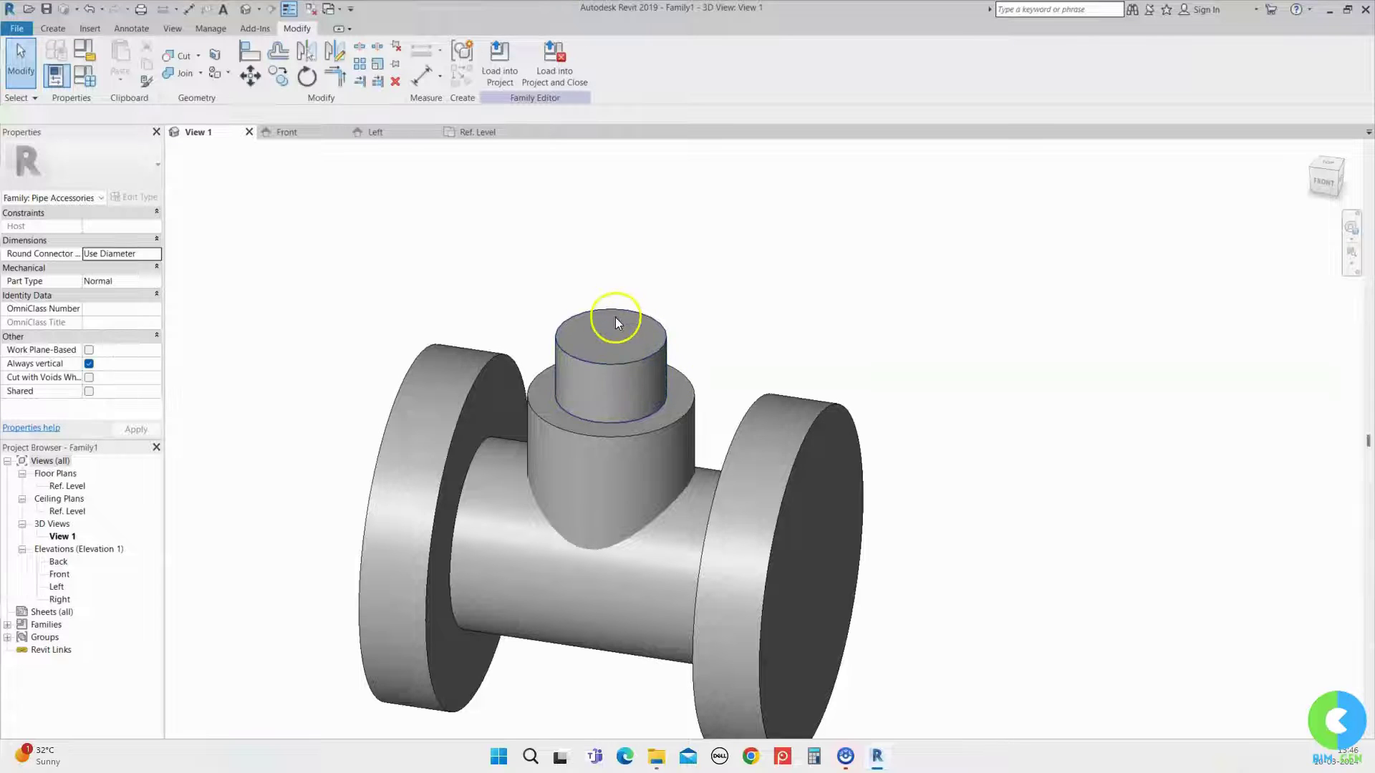
- Set the work plane to the stem's top face by picking it in the 3D view, and display the work plane
click(52, 28)
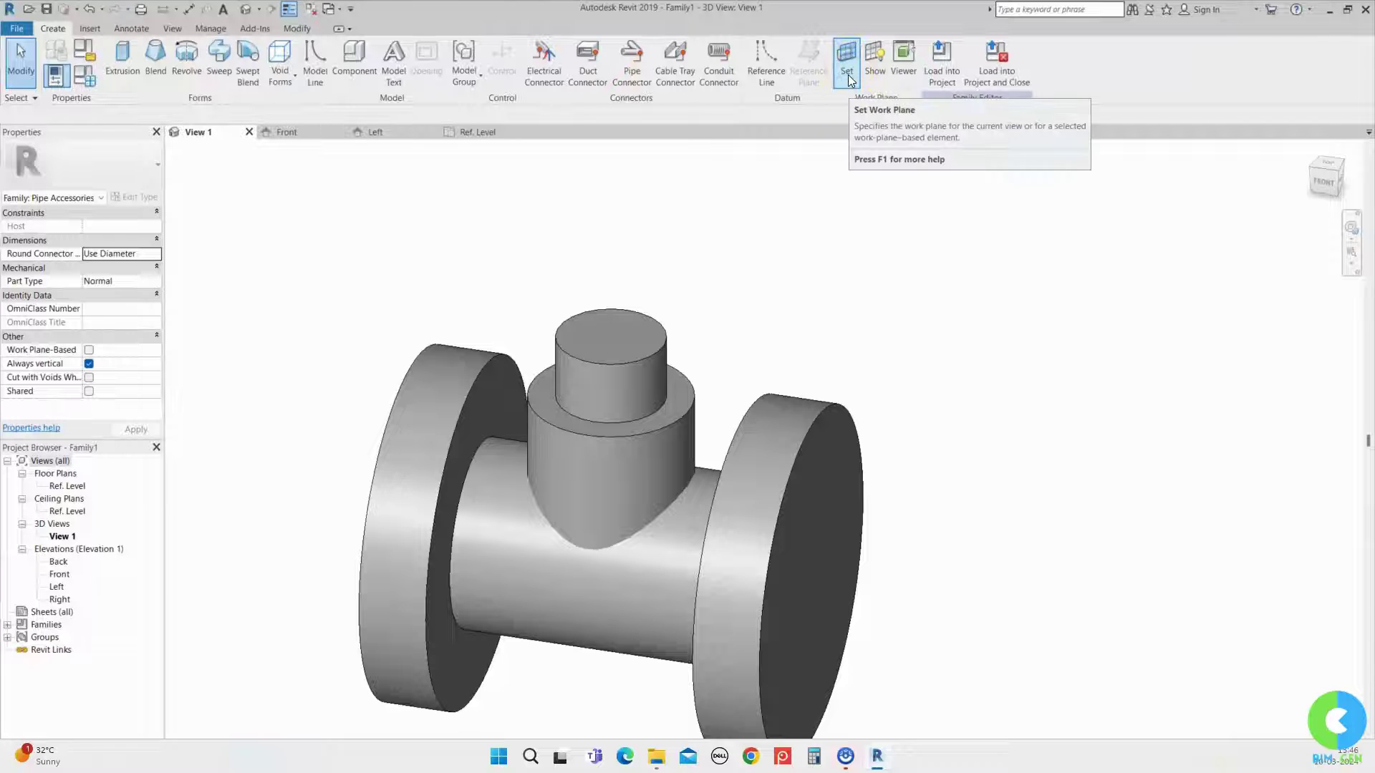
click(848, 76)
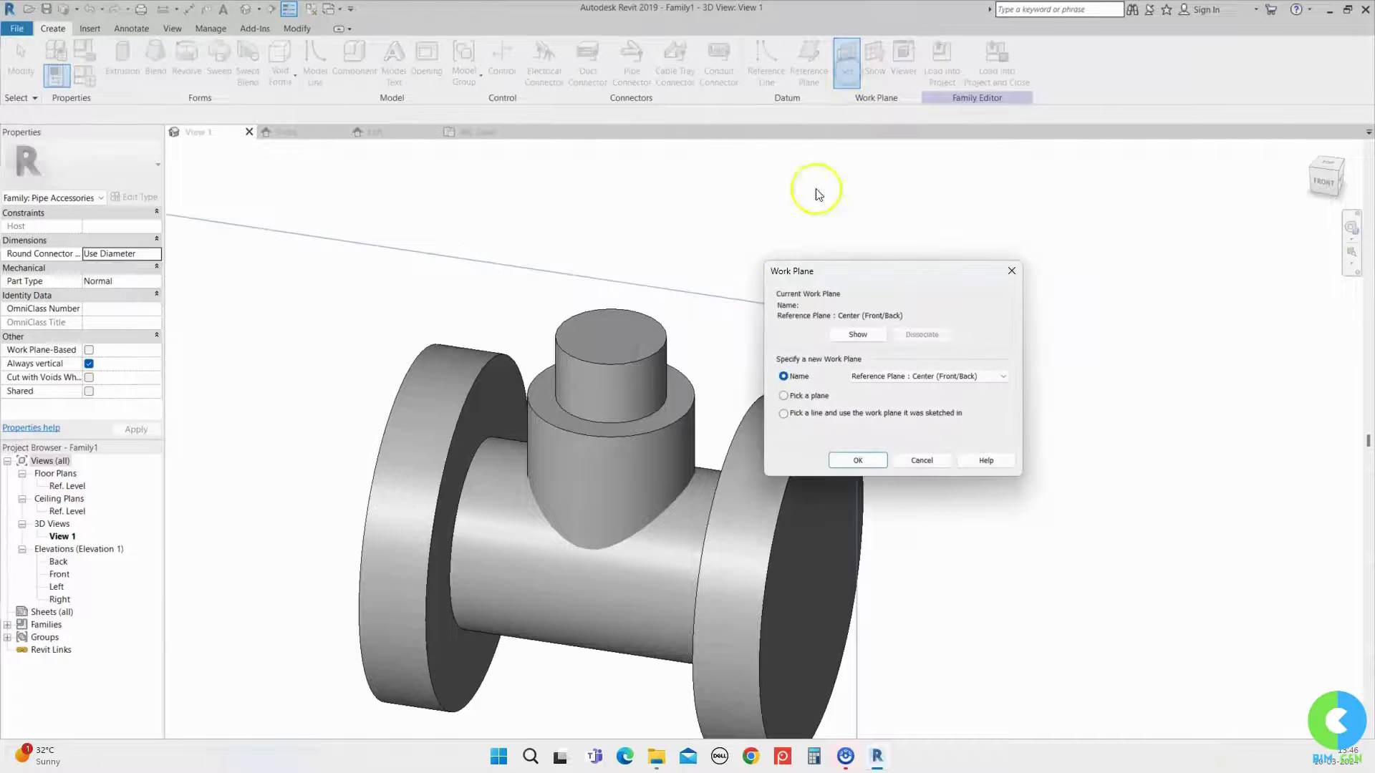
click(783, 396)
key(Return)
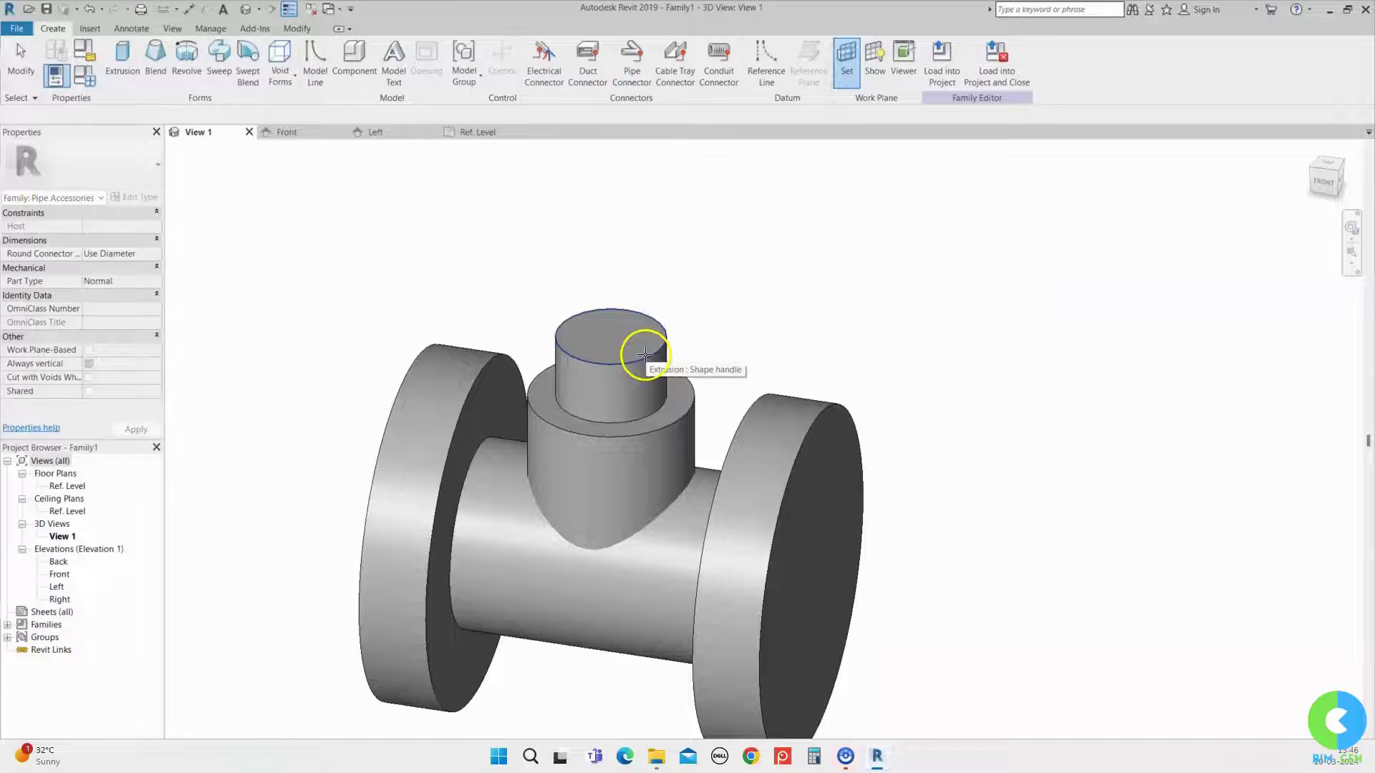
click(645, 354)
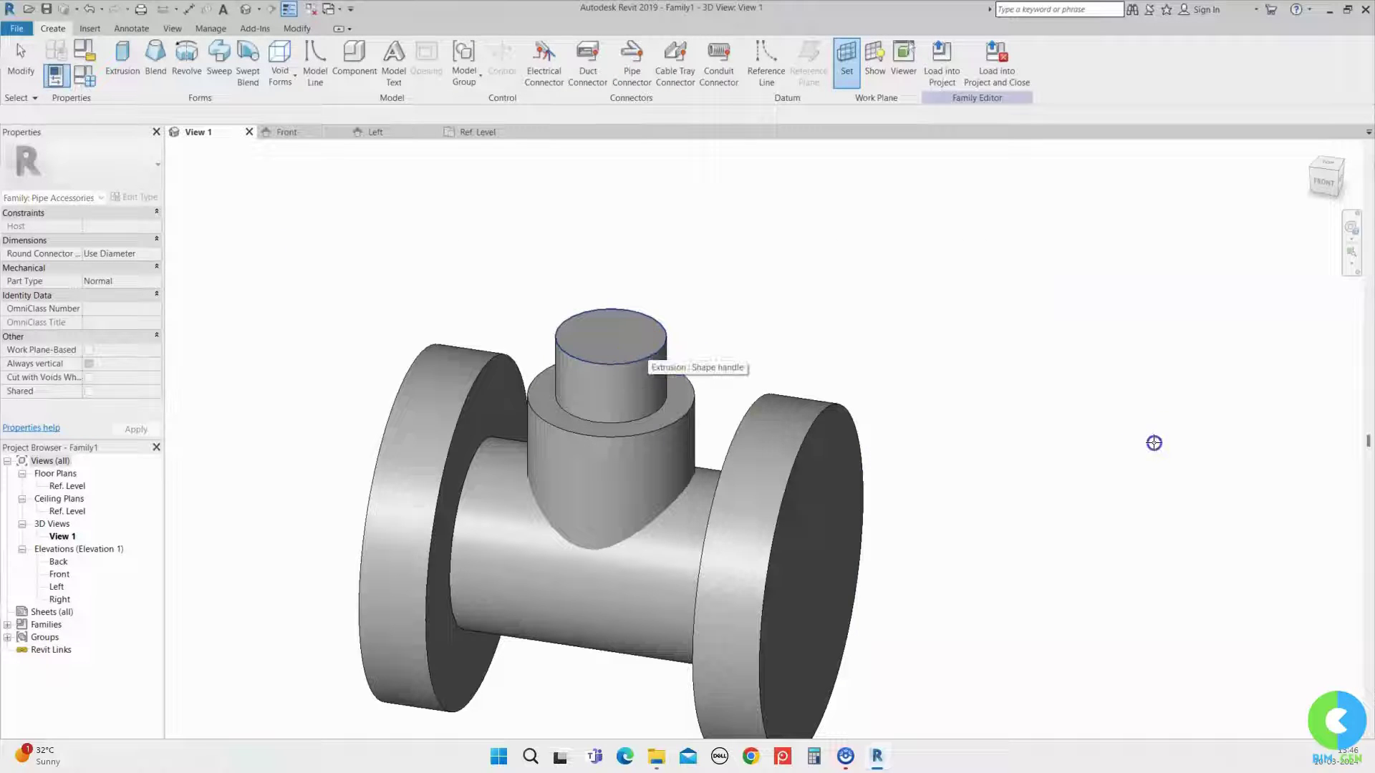
click(650, 354)
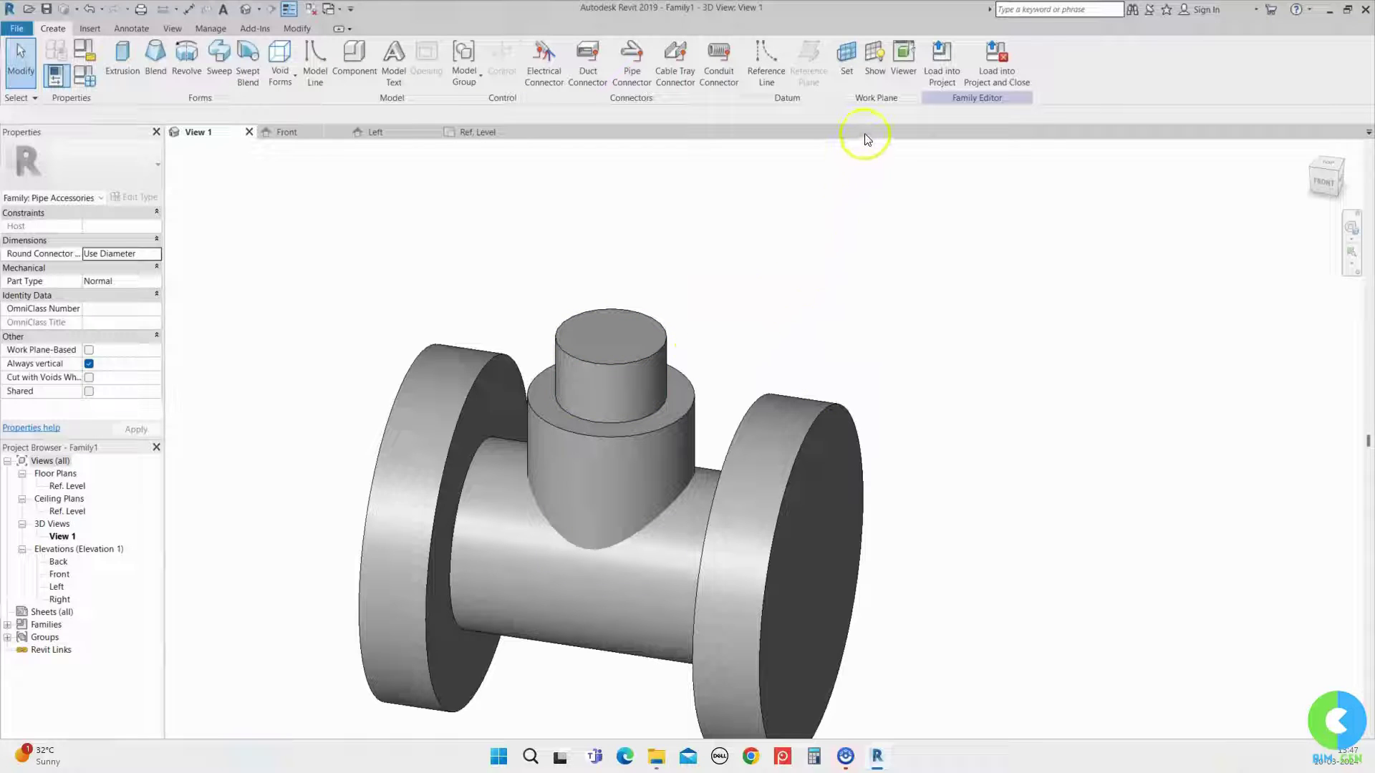
click(874, 61)
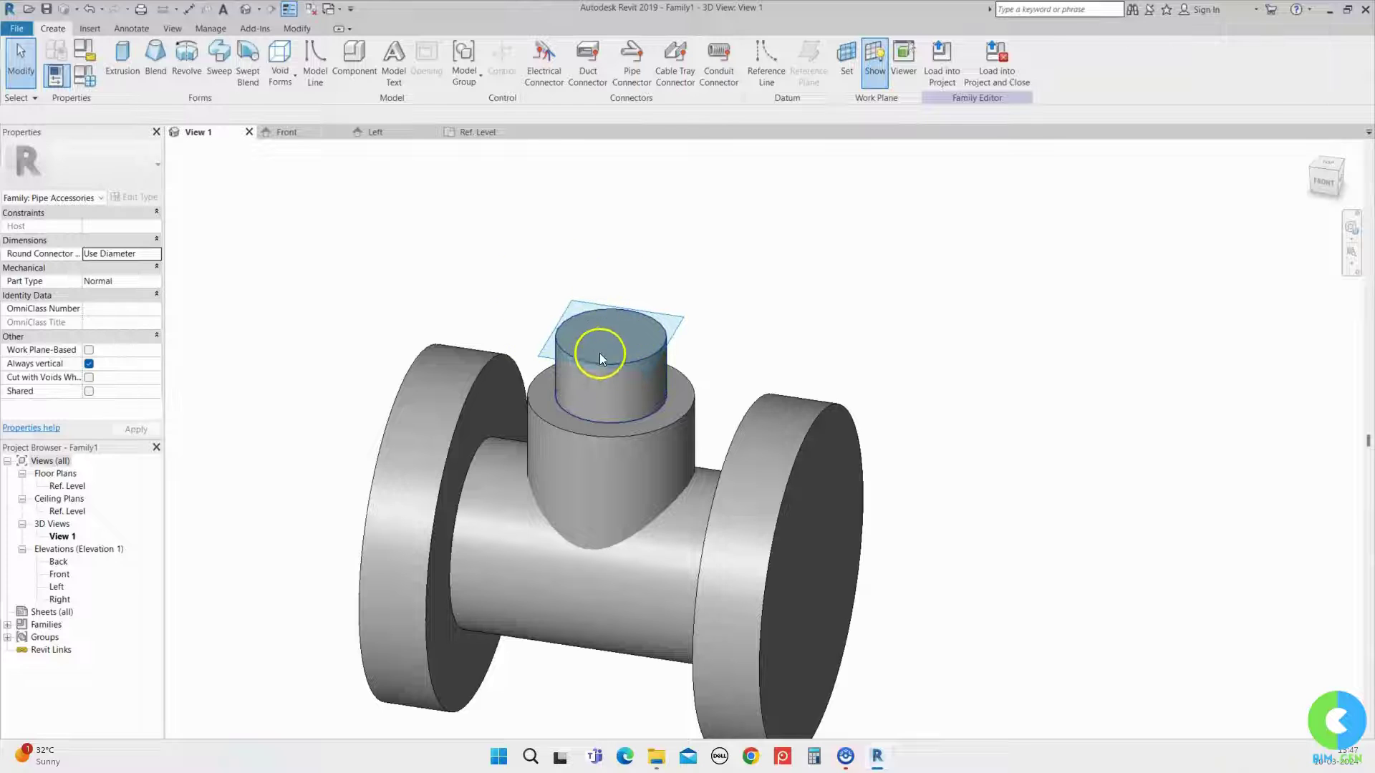
- Hide the work plane and, in the Ref. Level plan, sketch a sweep path circle about 75 mm in diameter, centred on the stem
click(874, 58)
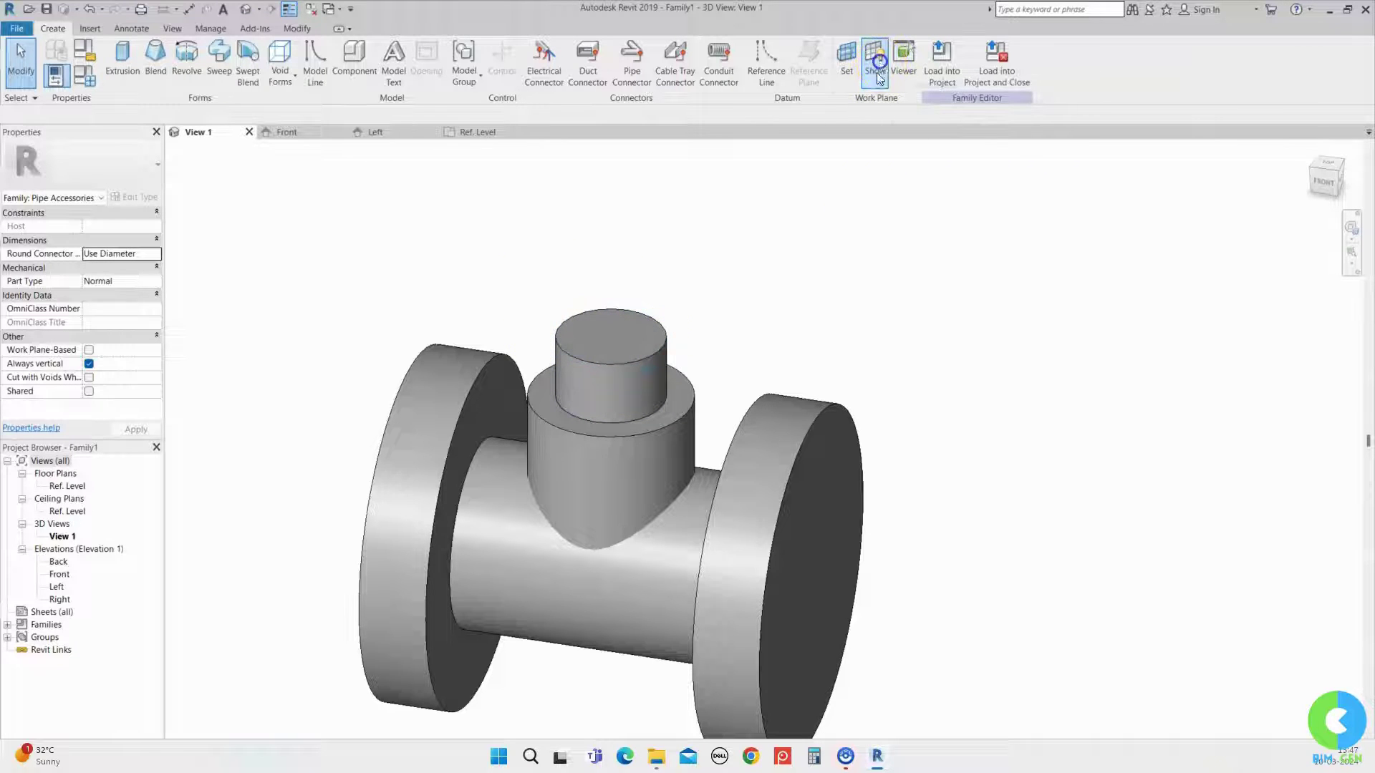
click(480, 135)
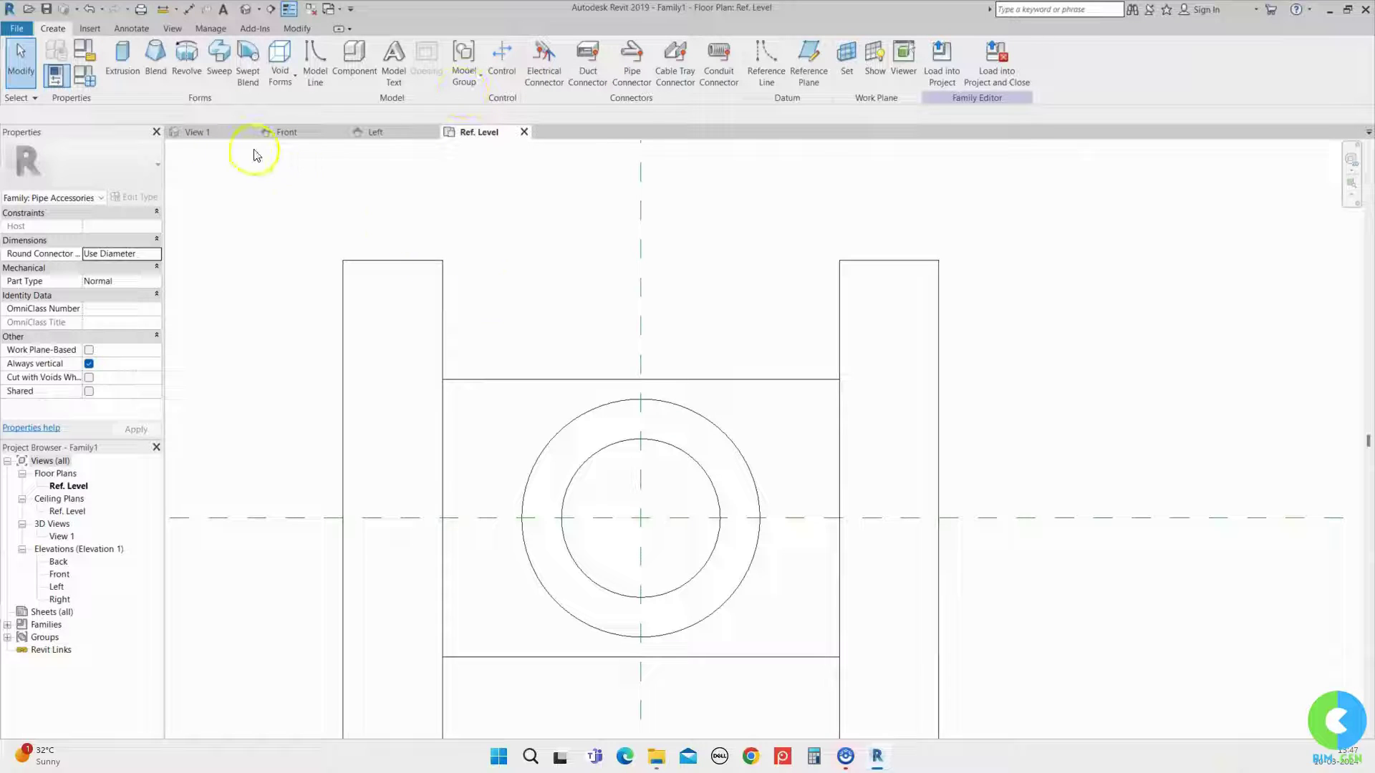
click(221, 60)
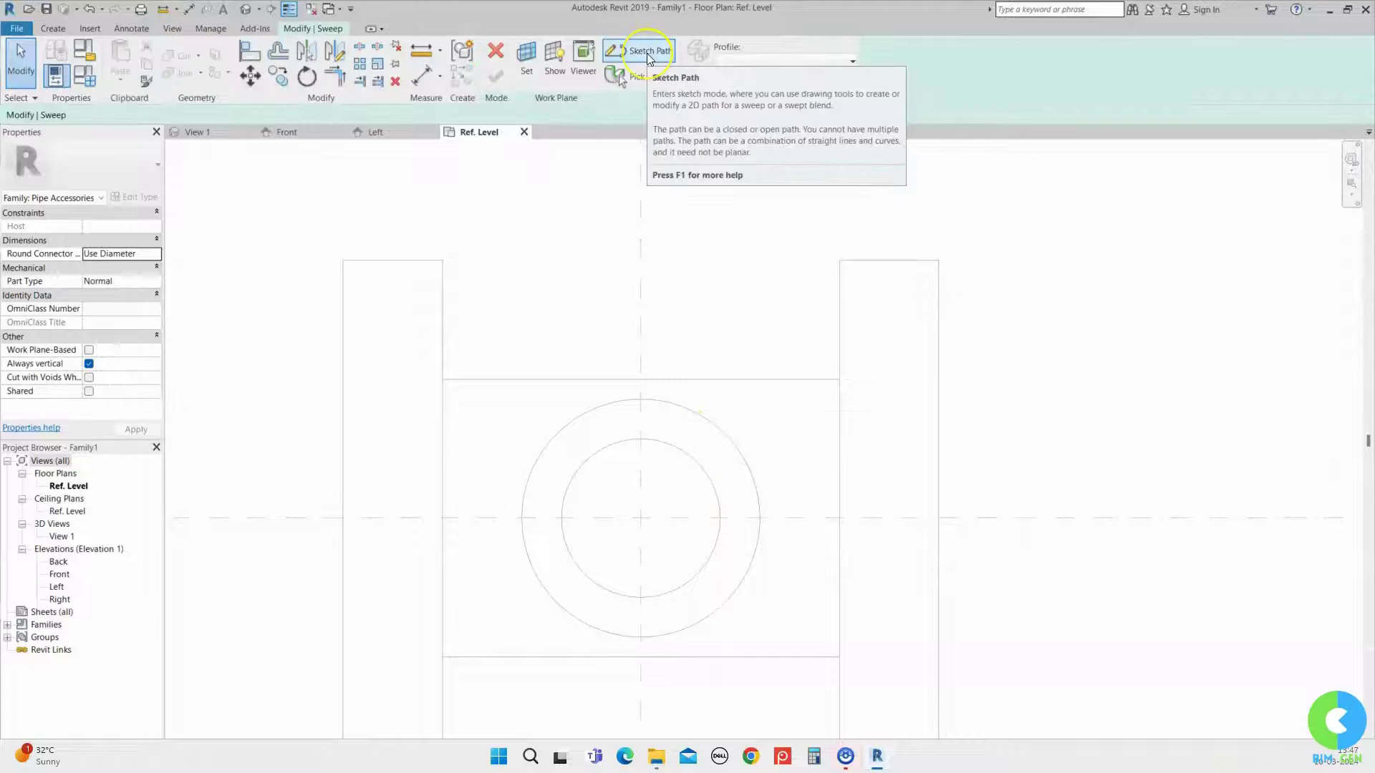
click(646, 53)
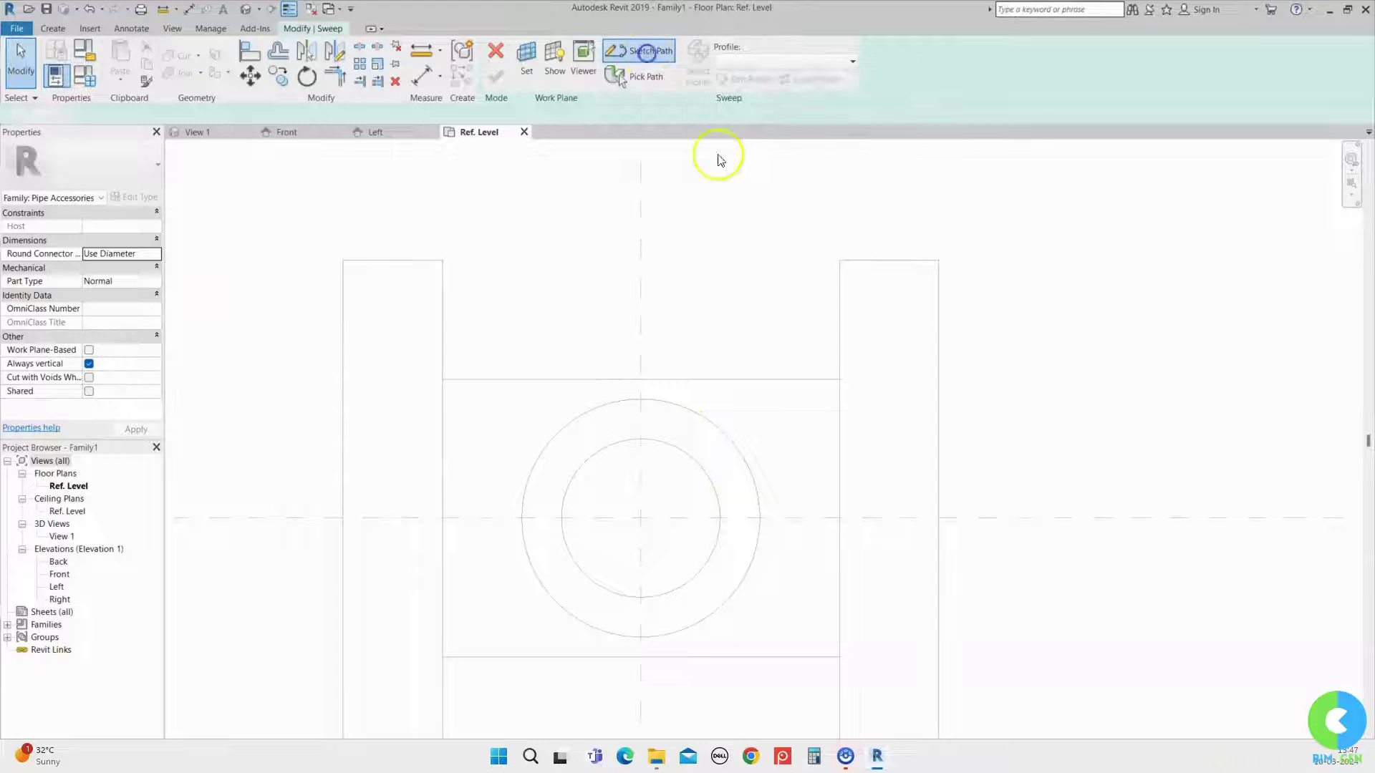
click(585, 52)
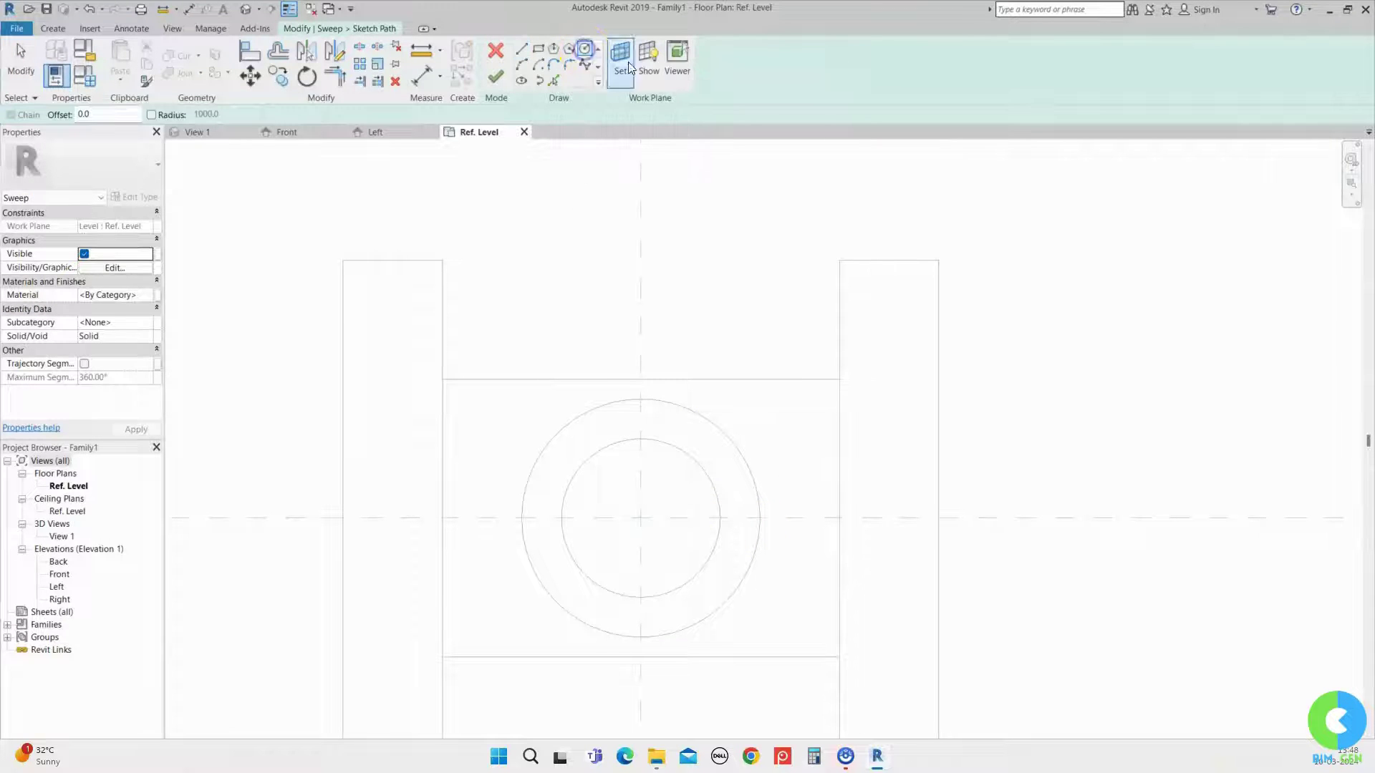
click(641, 518)
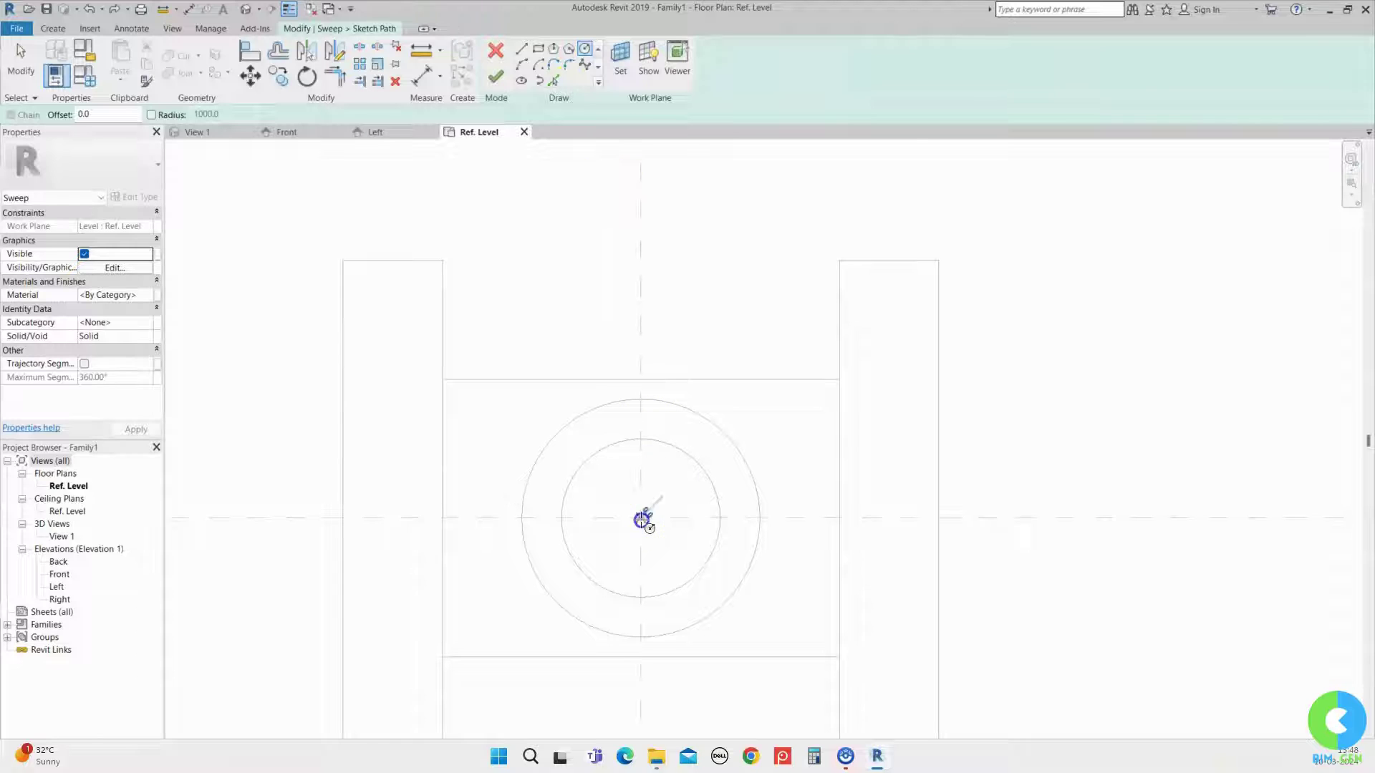
click(782, 556)
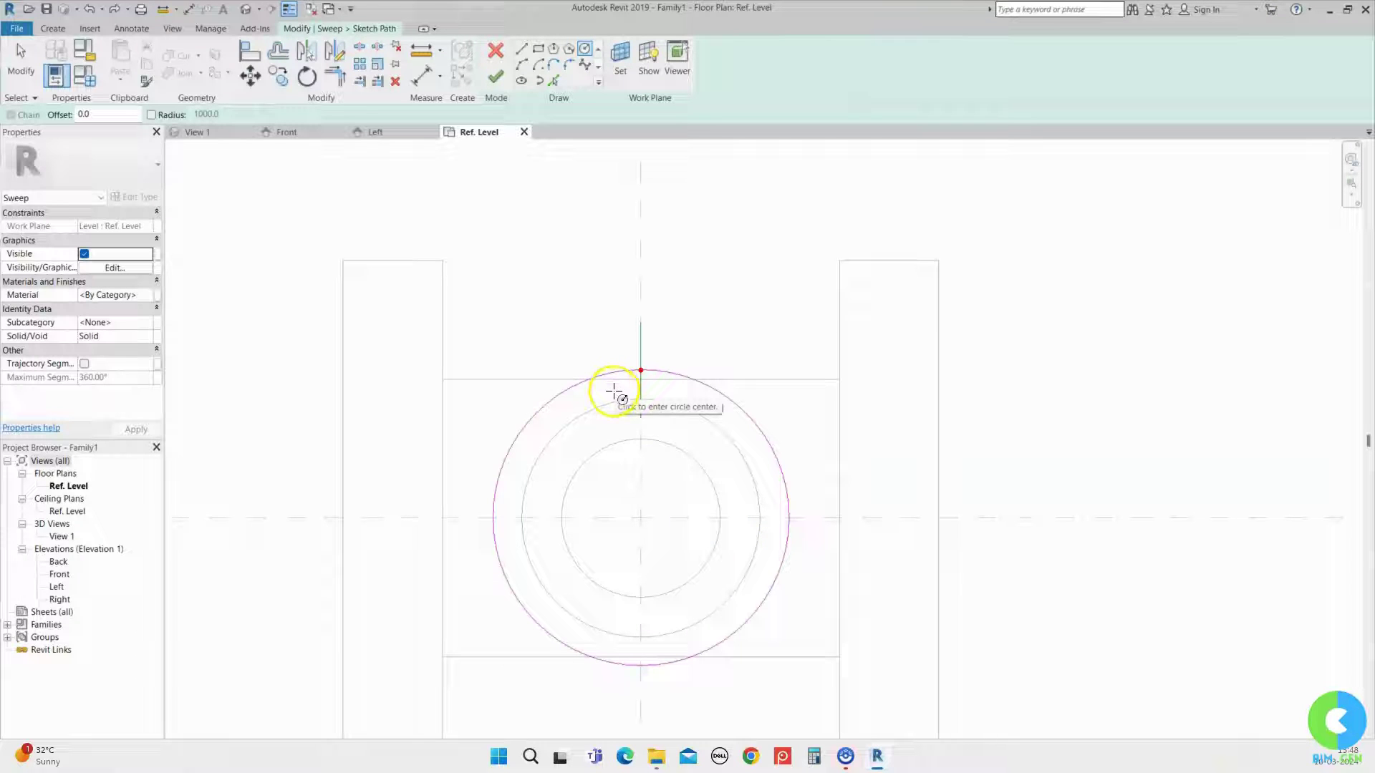
key(Escape)
click(496, 76)
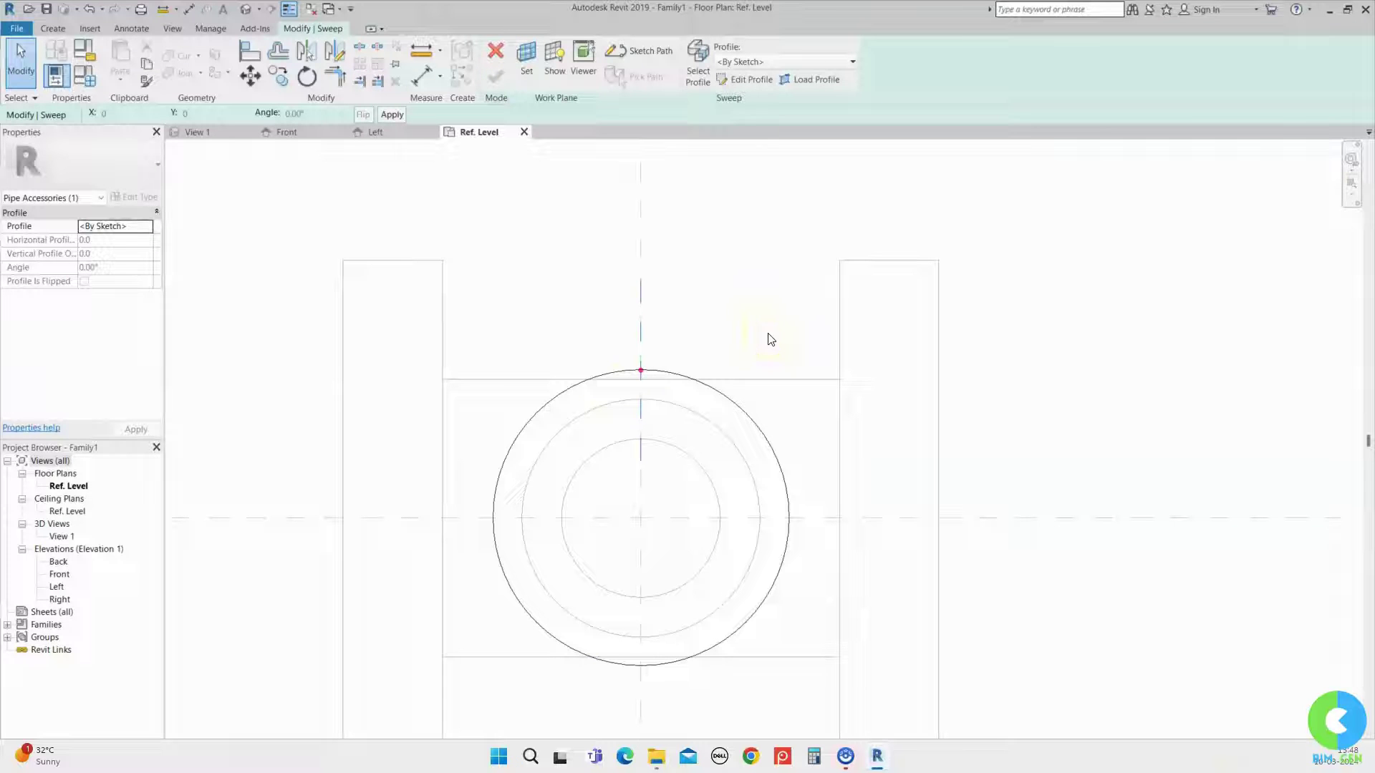
- Edit the sweep profile in the Left elevation and sketch a small circle just above and to the left of the stem's top corner
click(620, 490)
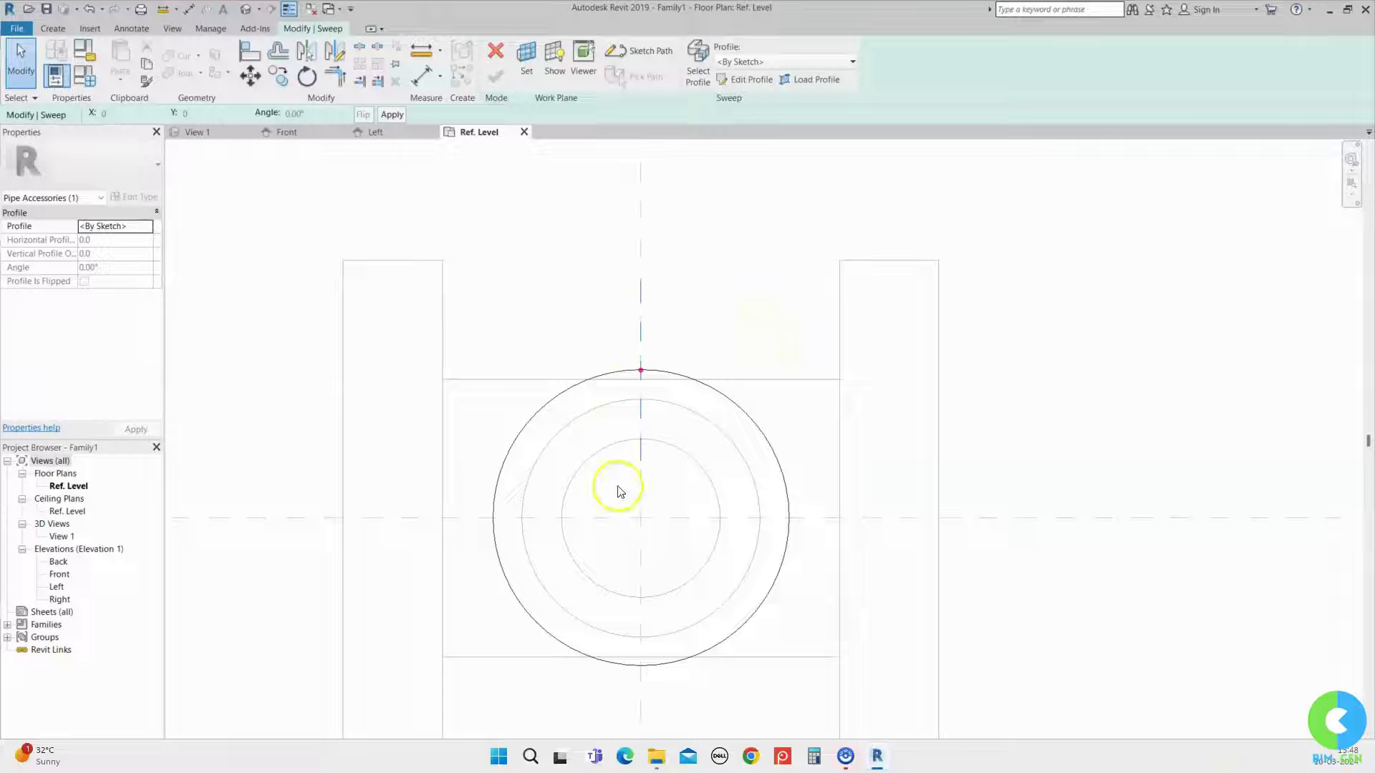
click(736, 81)
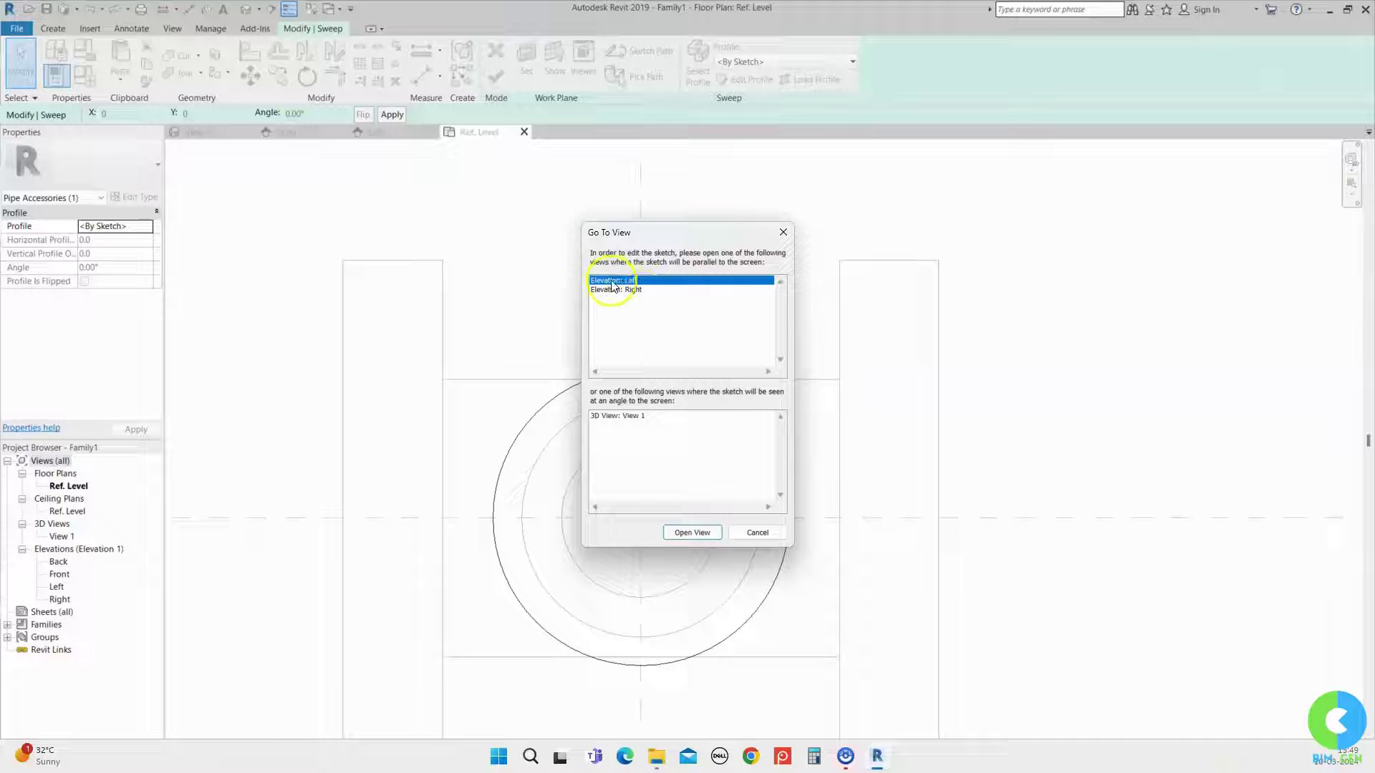
click(688, 534)
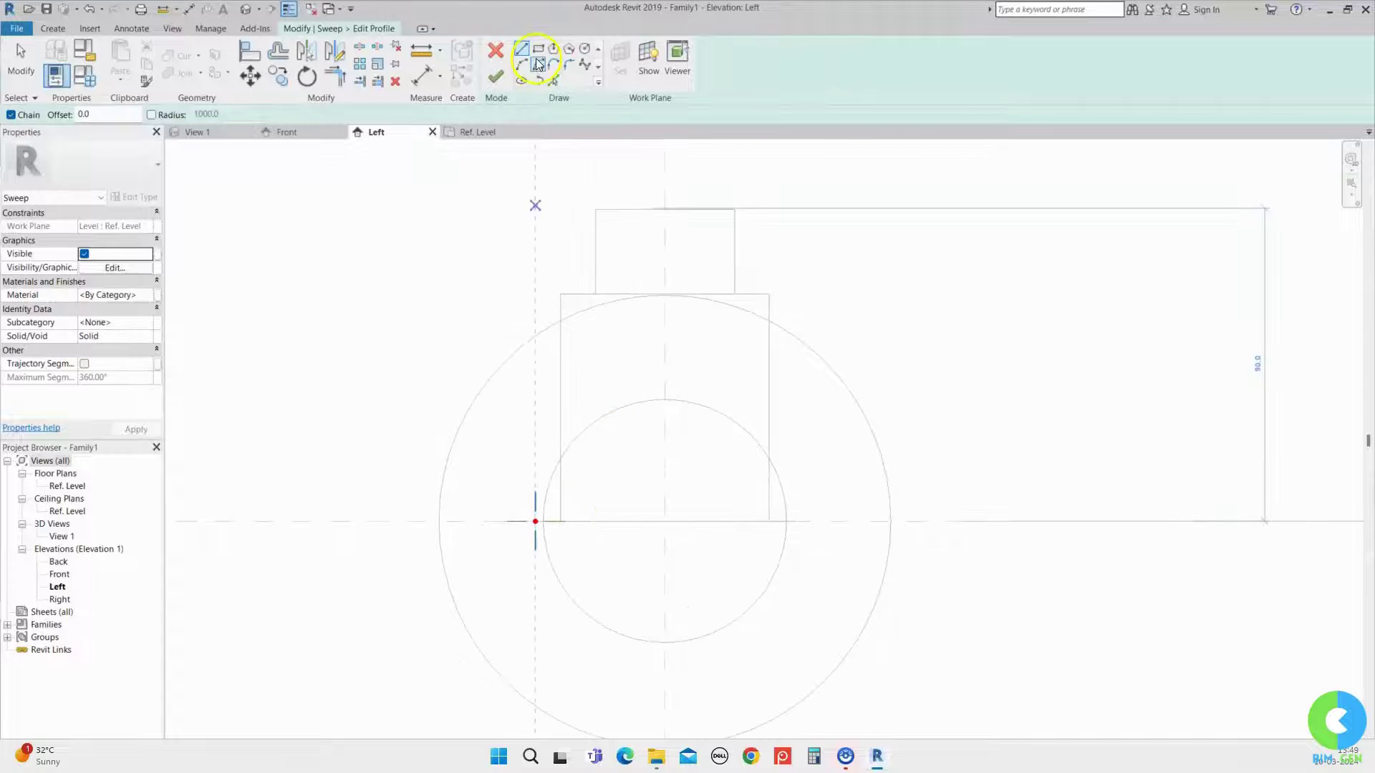
middle_drag(565, 346, 557, 395)
key(Escape)
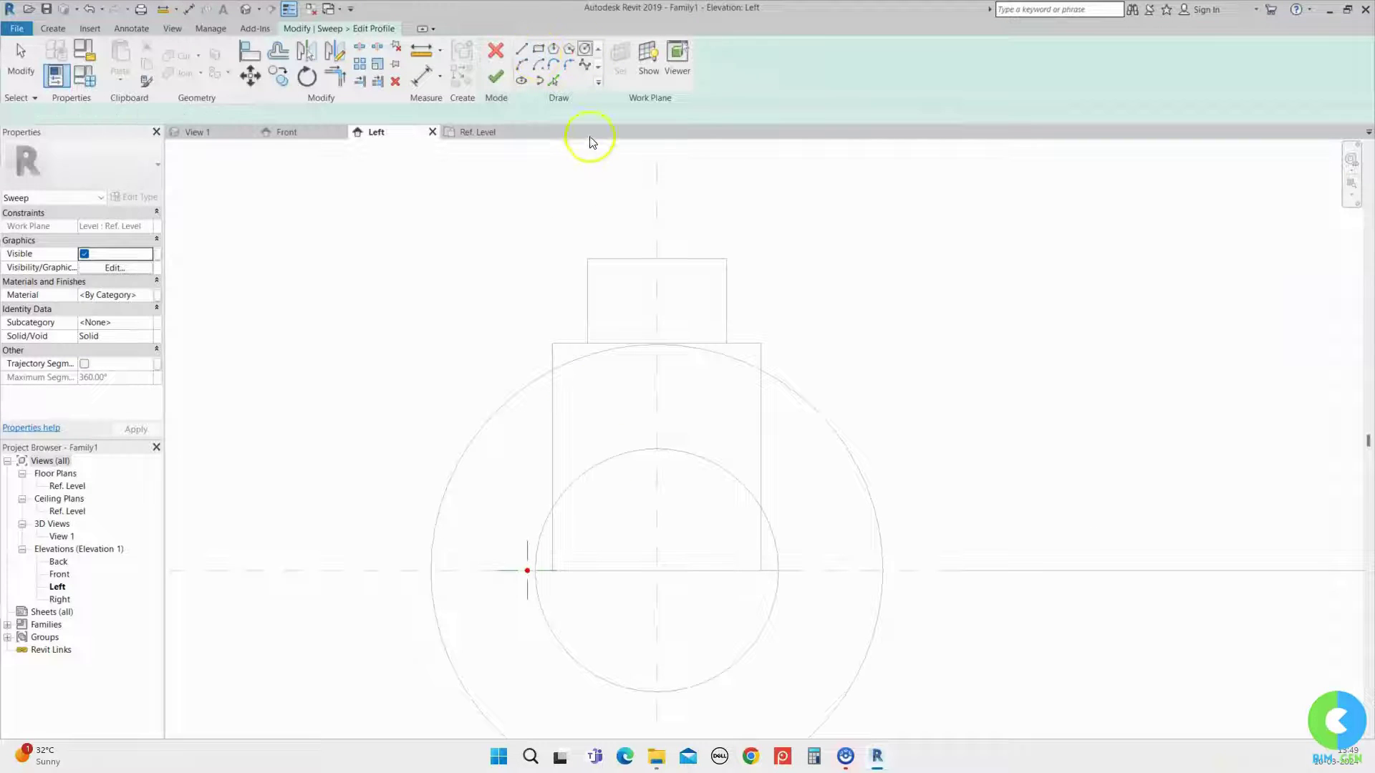
click(586, 51)
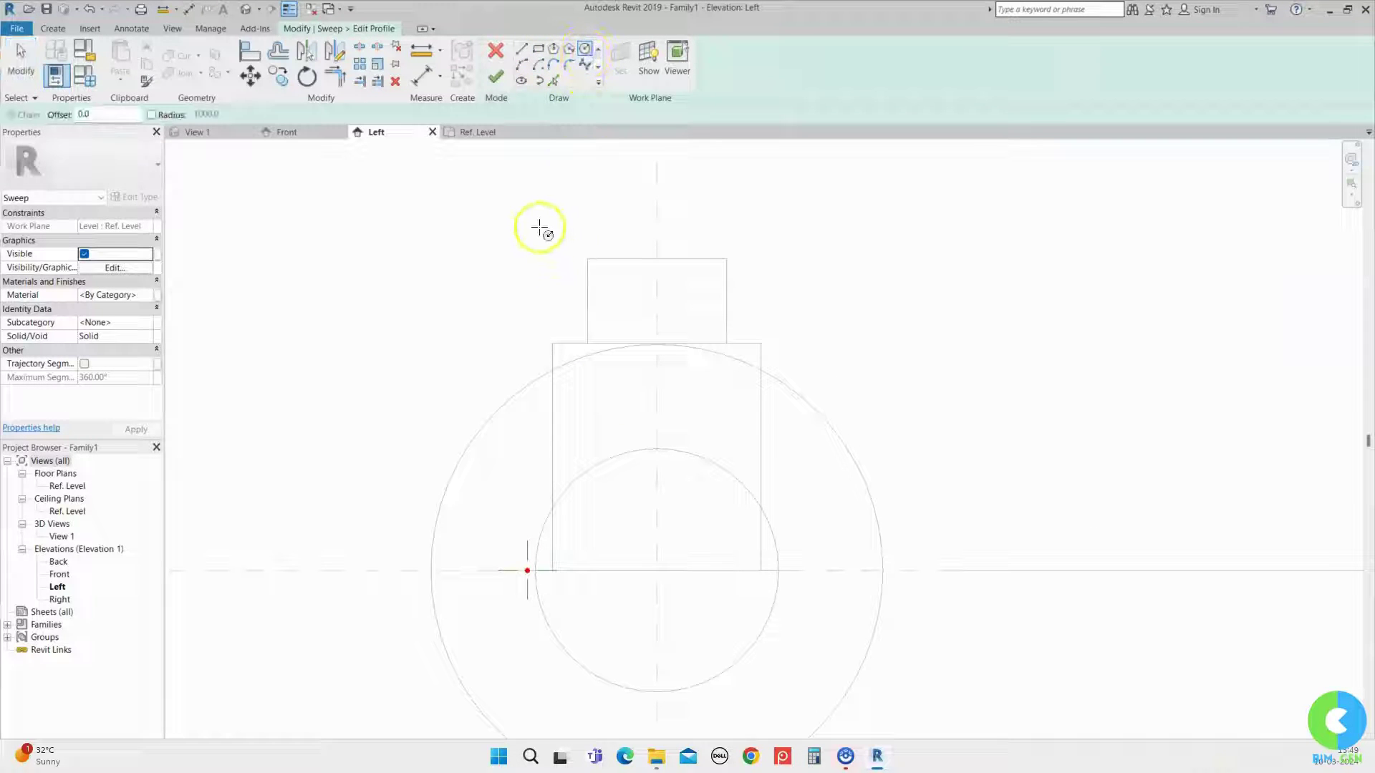
click(541, 231)
click(575, 230)
key(Escape)
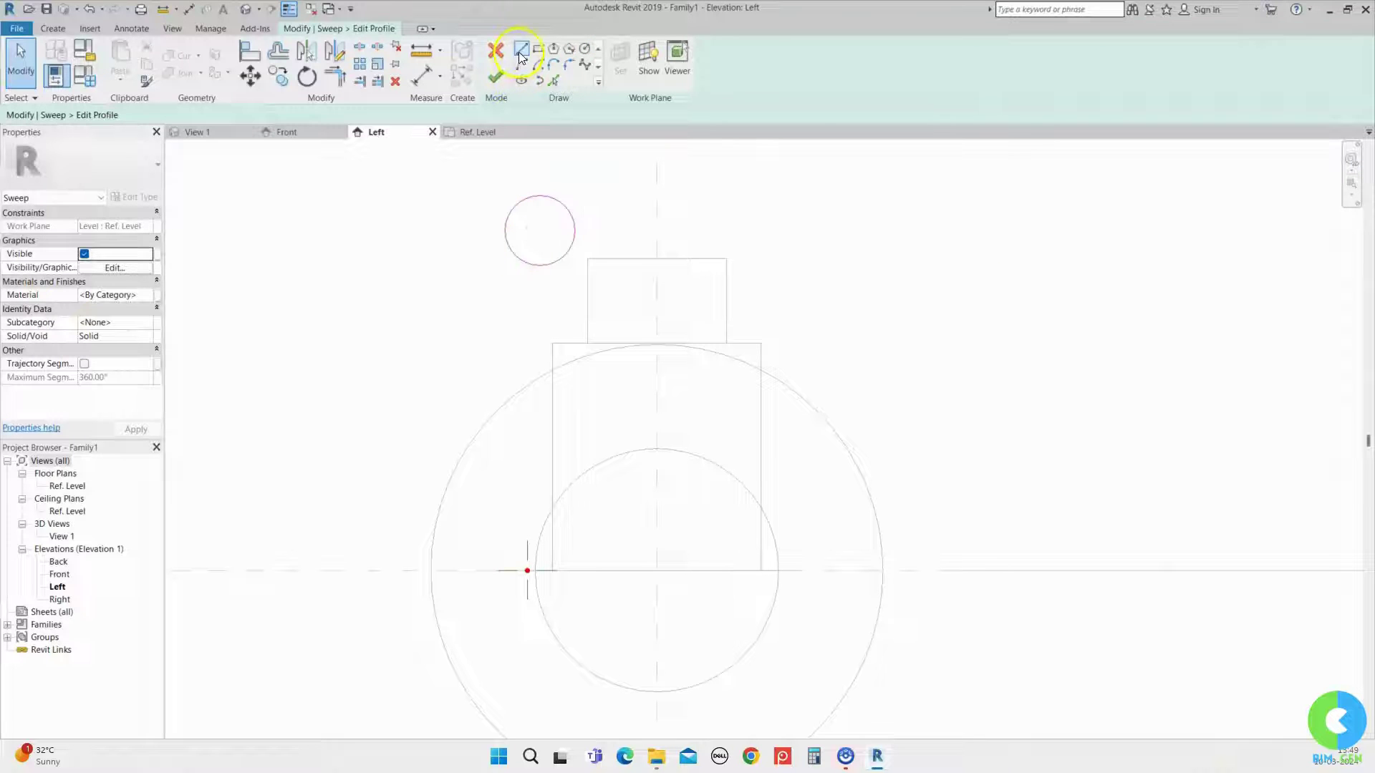
- Draw a horizontal line from the stem's top-left corner leftward through the lower part of the profile circle
click(521, 51)
click(587, 259)
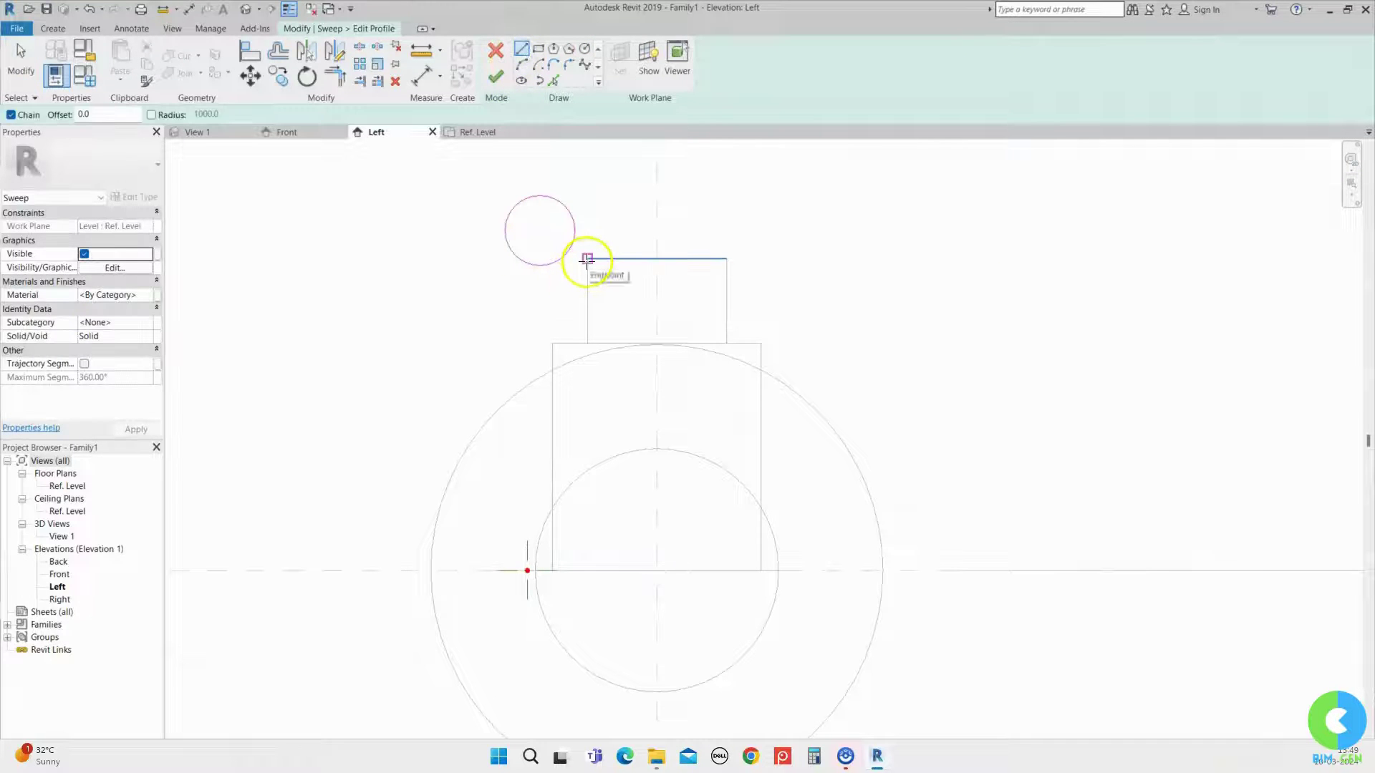
click(484, 258)
key(Escape)
key(Escape)
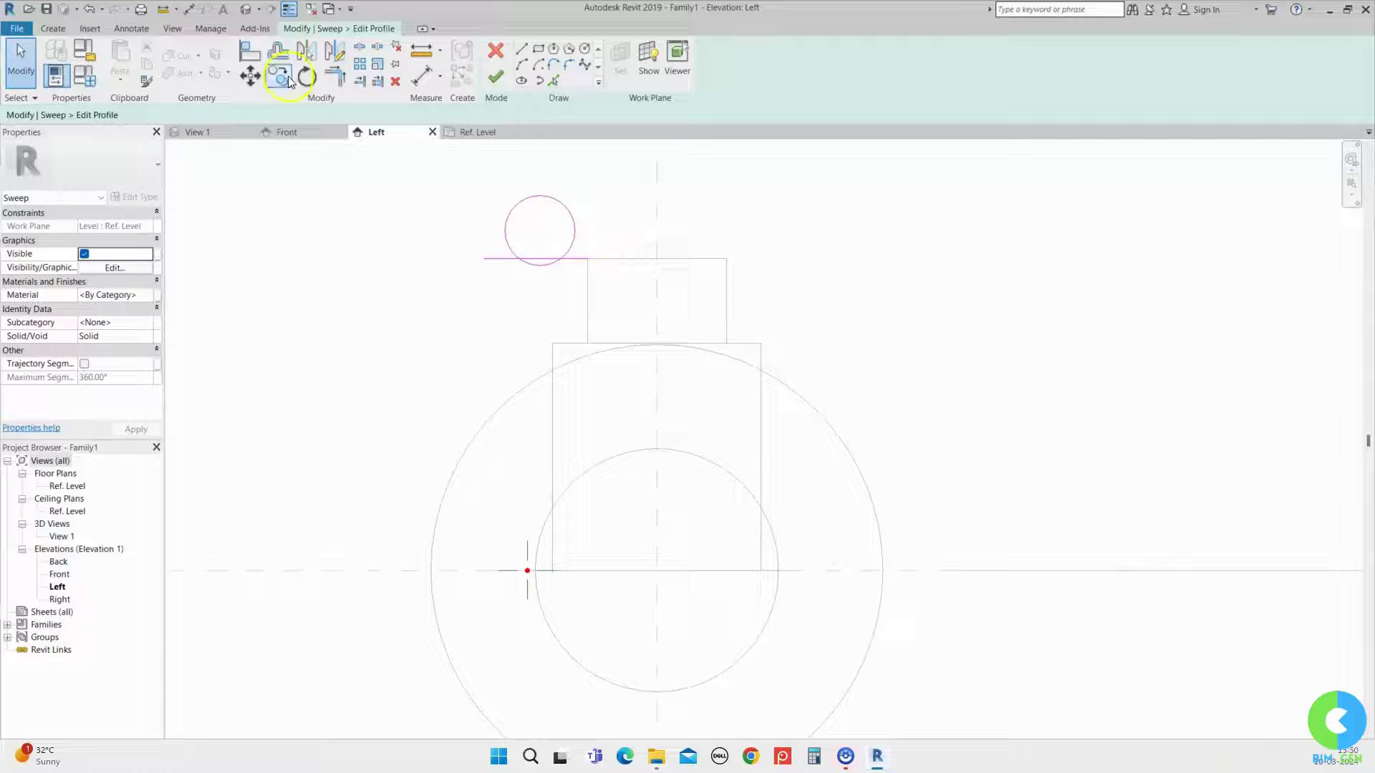
- Align the horizontal profile line with the stem's top edge
click(250, 50)
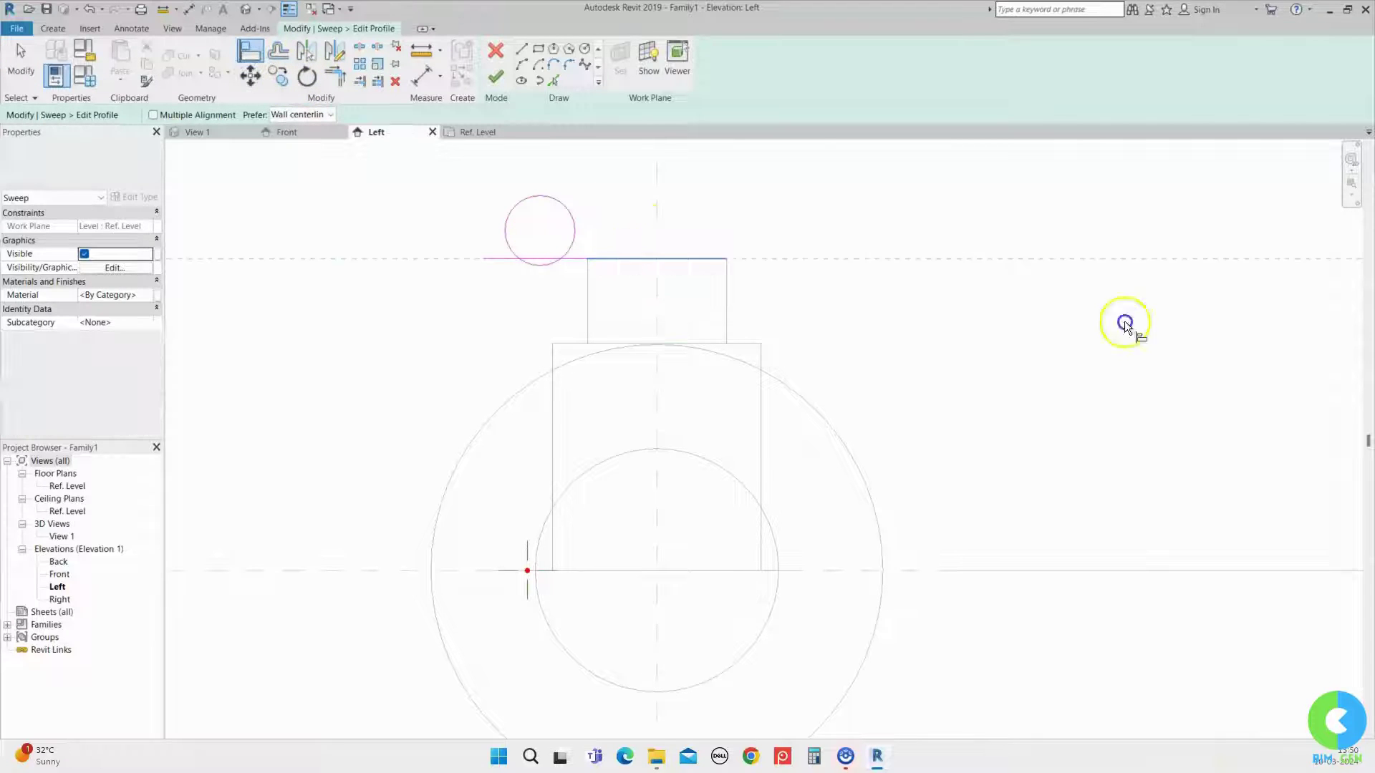
click(541, 264)
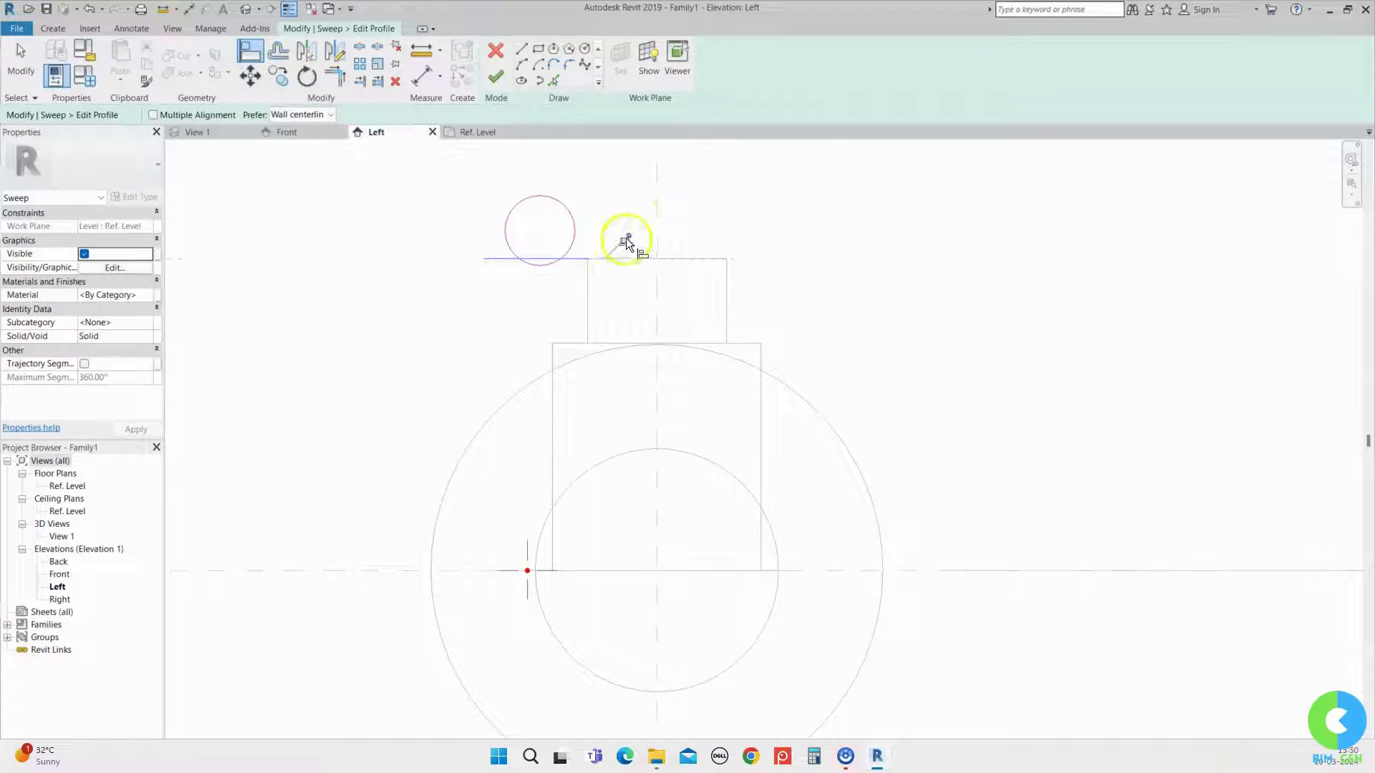
key(Escape)
key(Escape)
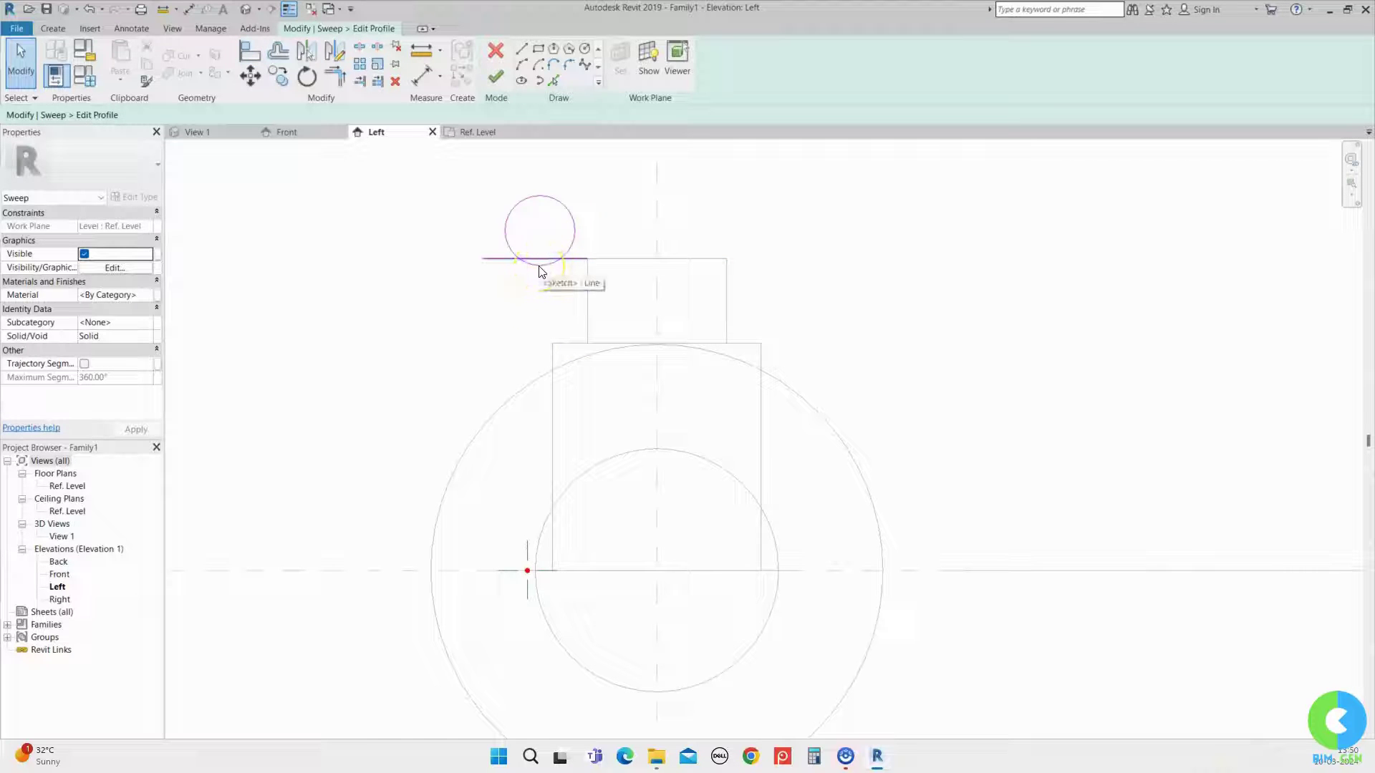
- Trim the circle and line into a closed, flat-bottomed profile and finish the handle sweep
click(341, 84)
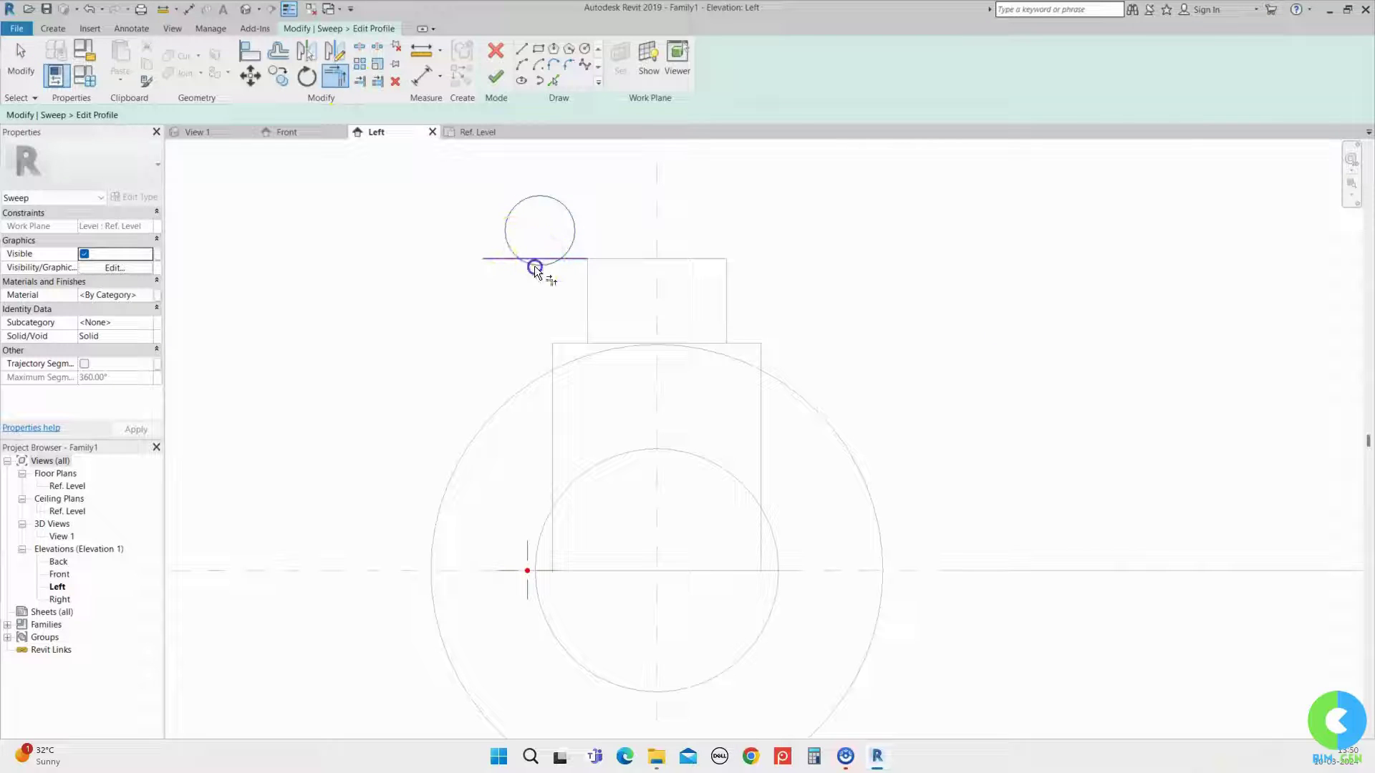
key(Escape)
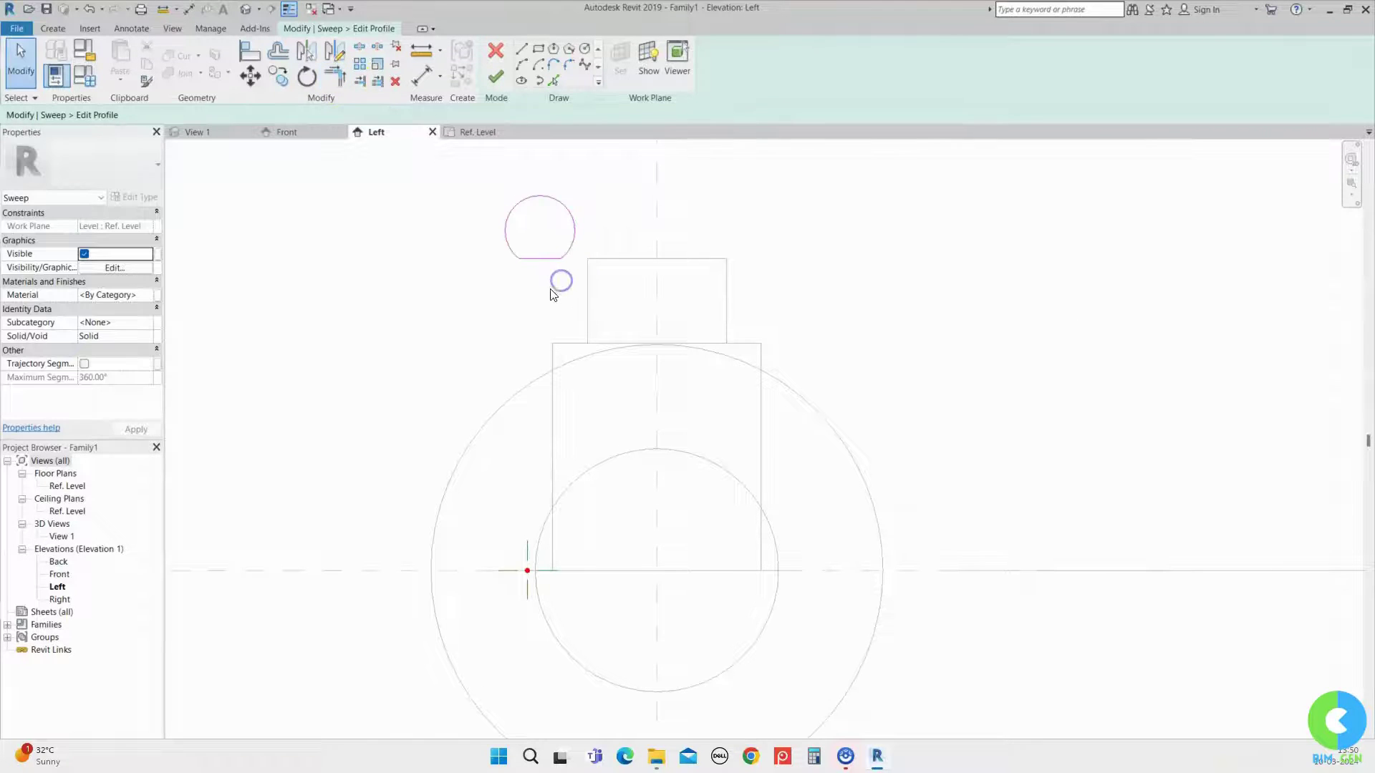
click(499, 89)
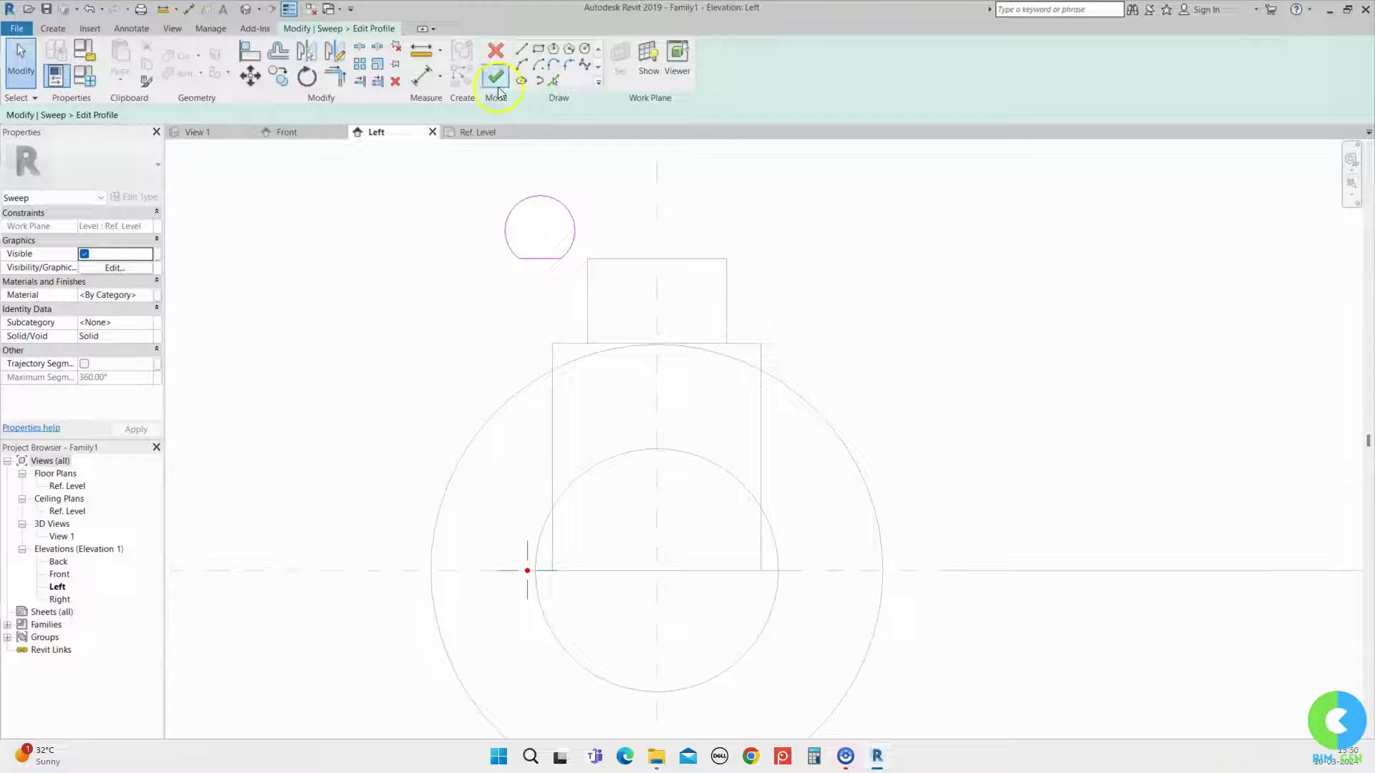
click(493, 79)
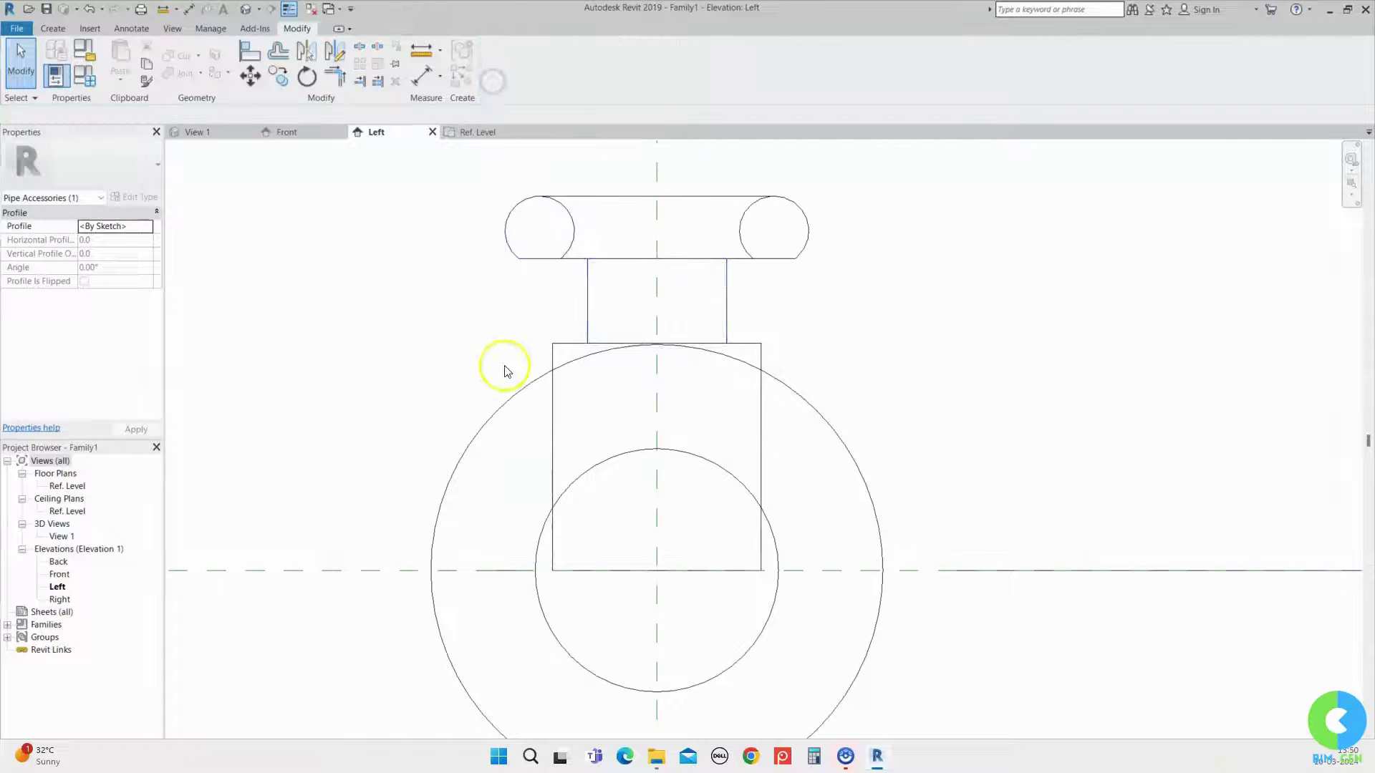
- Check the handle sweep in 3D and reopen its circular path sketch for editing in the Ref. Level plan
click(206, 133)
click(659, 306)
shift+middle_drag(659, 306, 947, 530)
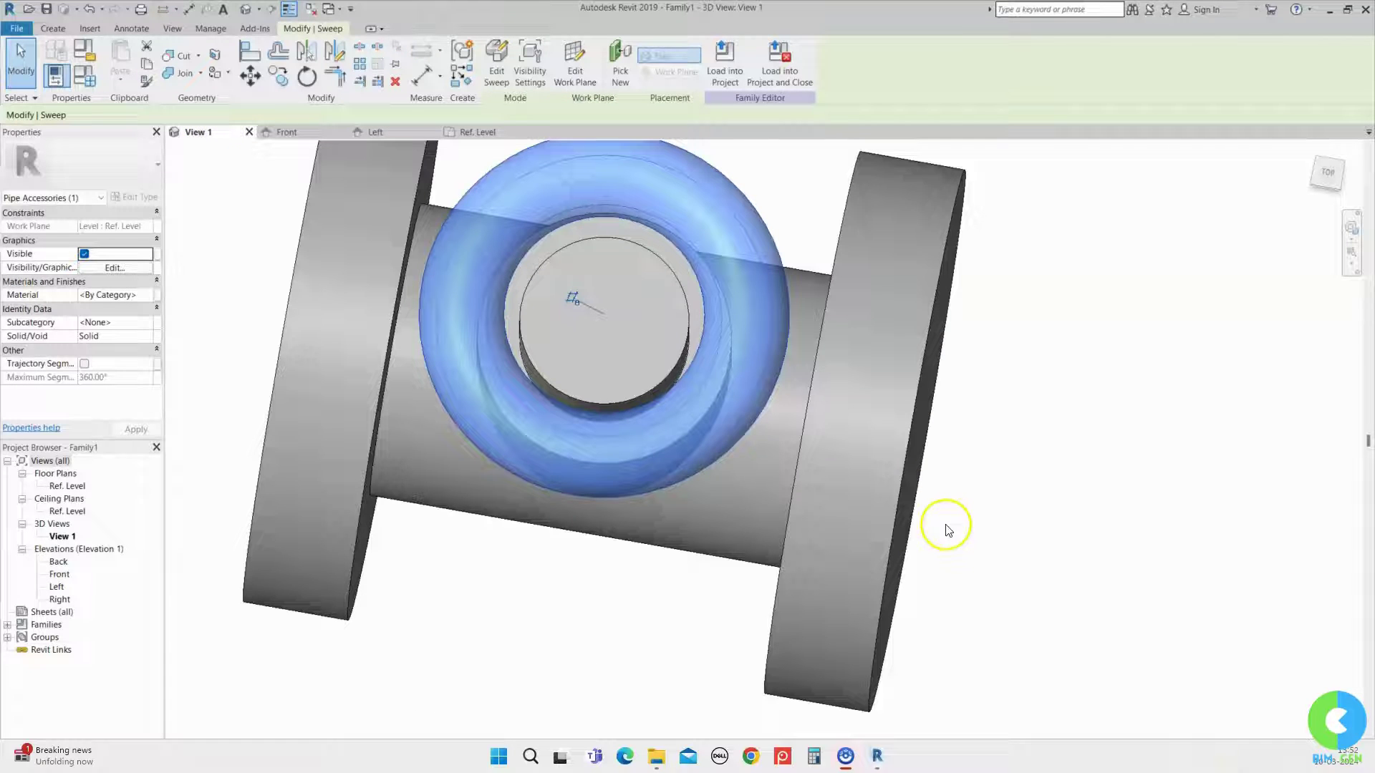
scroll(497, 539, down, 1)
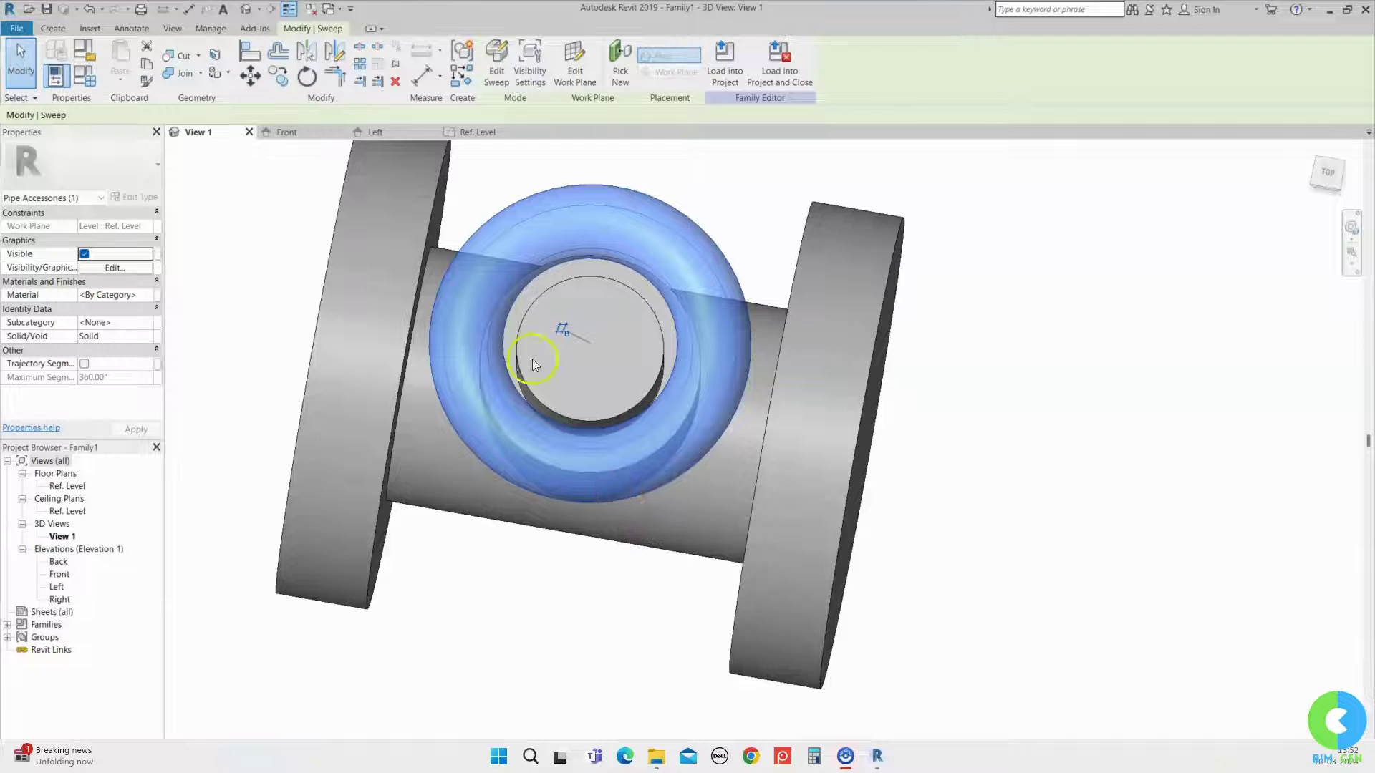
click(477, 134)
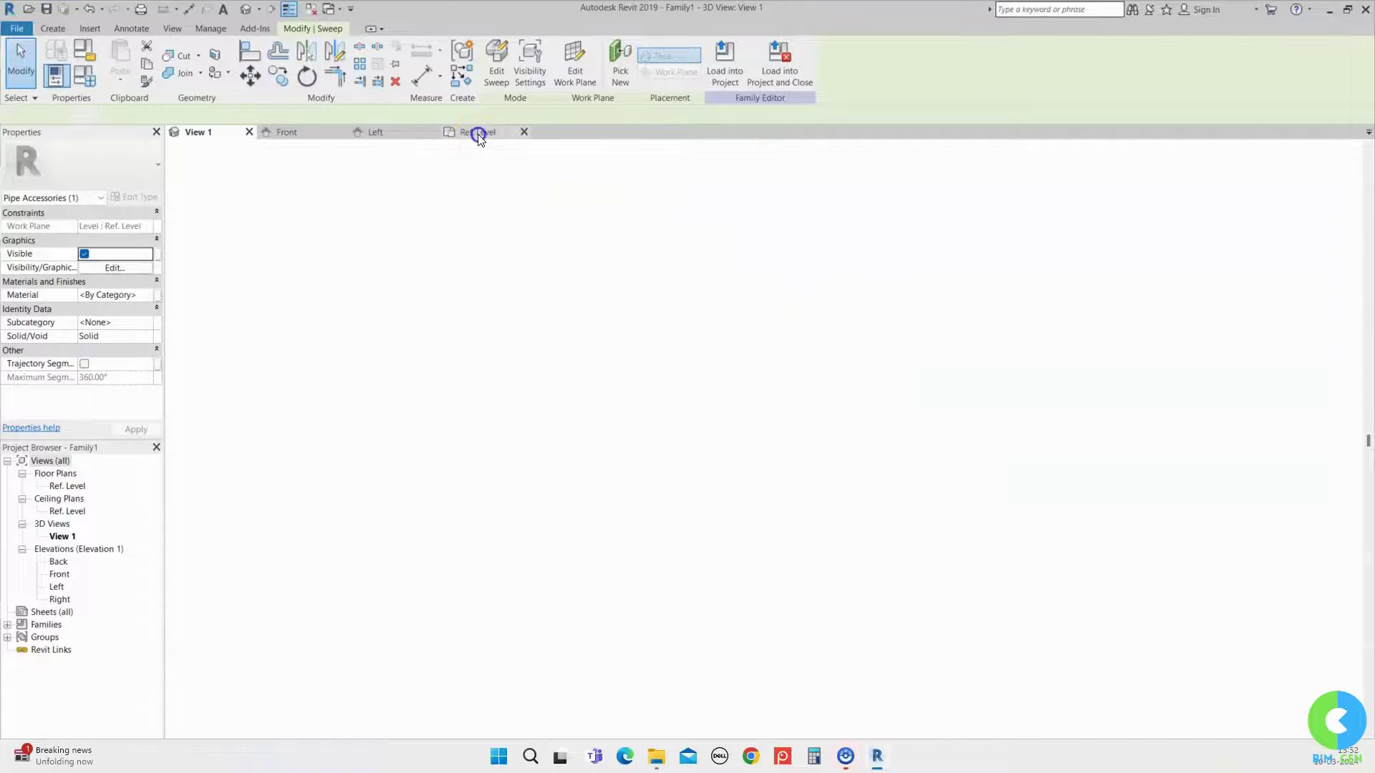
click(599, 348)
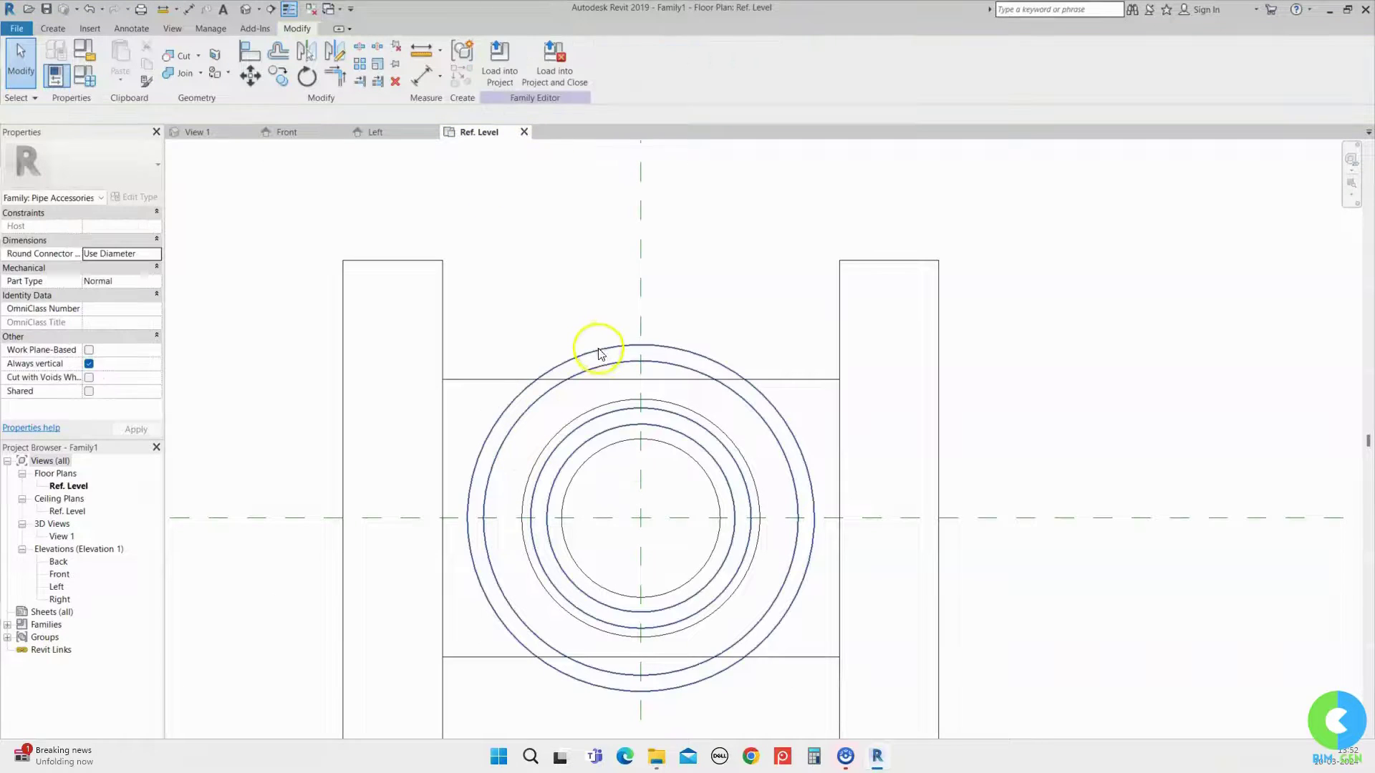
click(600, 349)
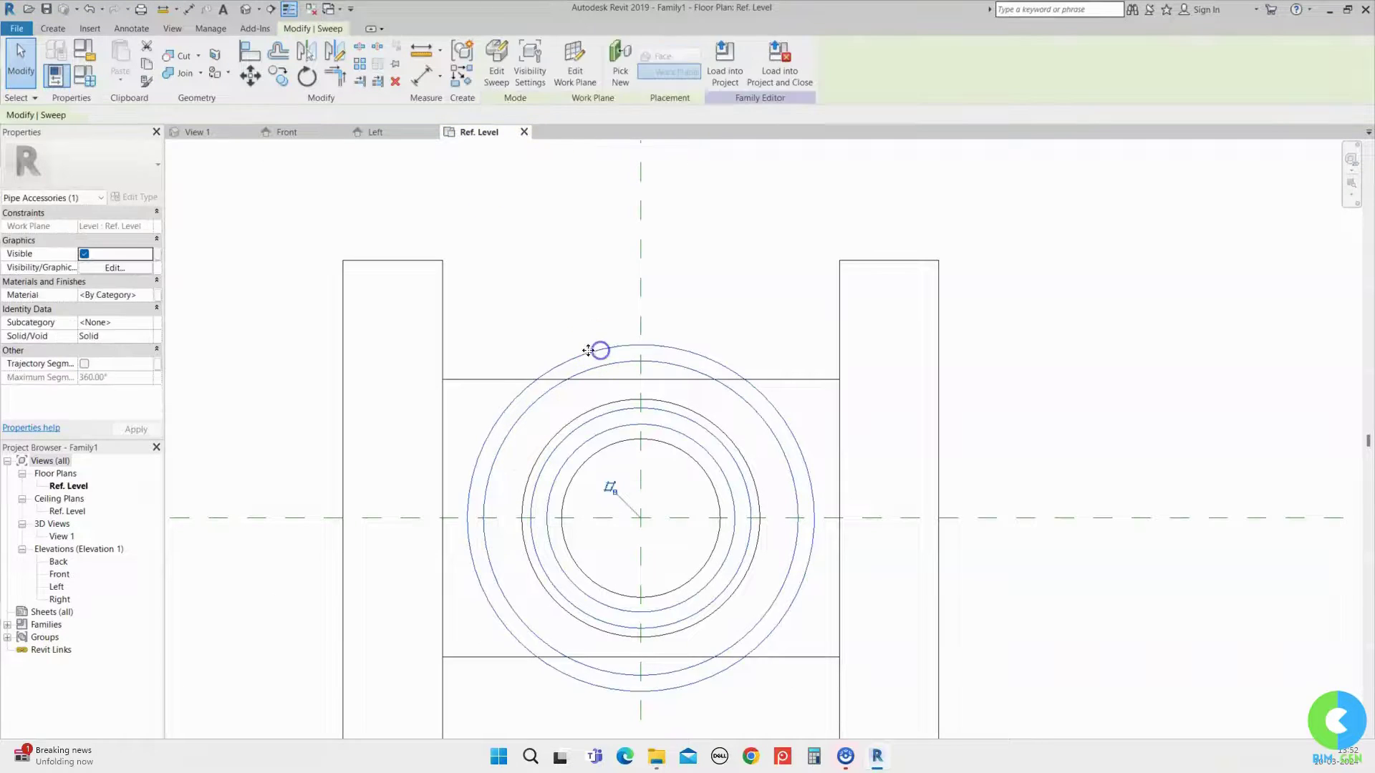
click(497, 69)
click(642, 54)
scroll(716, 437, down, 1)
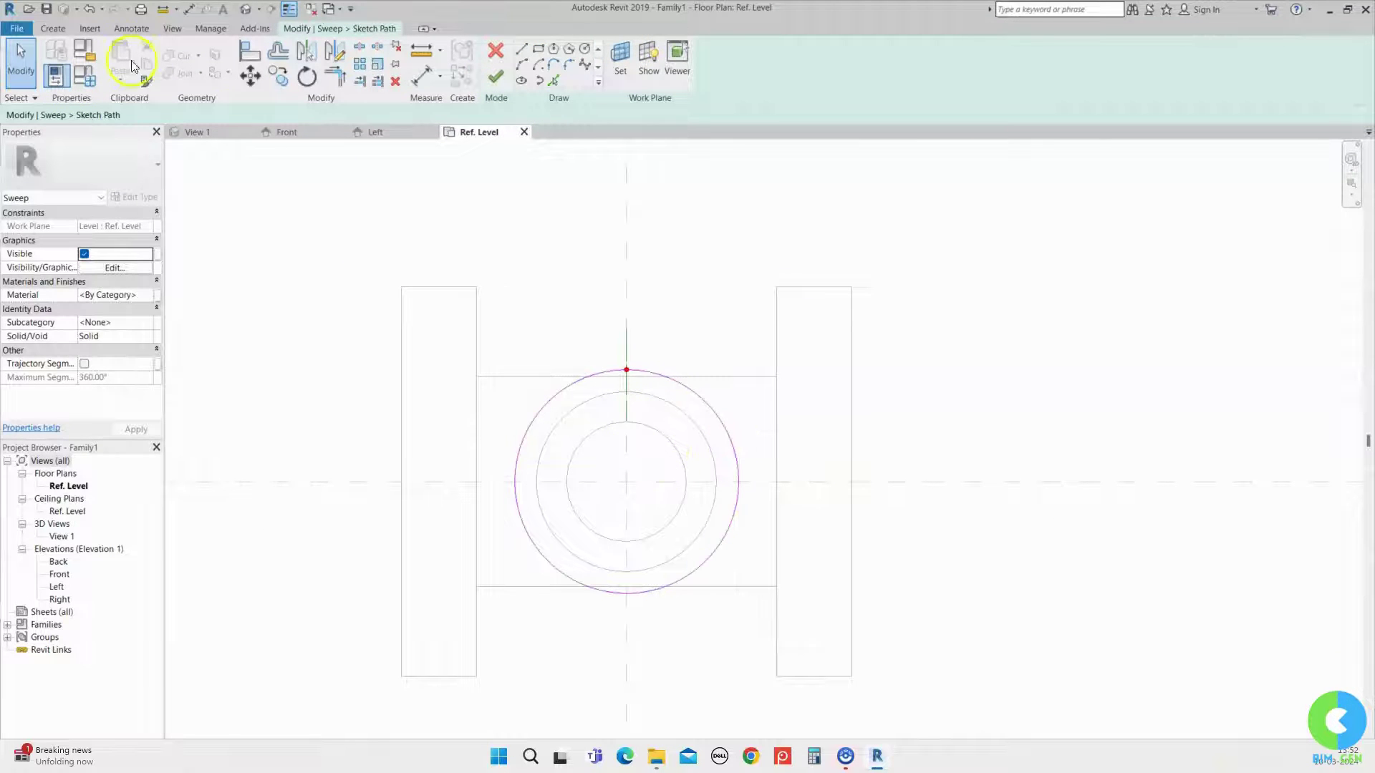
- Place a diameter dimension on the handle's path circle and label it with a new family type parameter named Handle Diameter
click(131, 29)
click(161, 55)
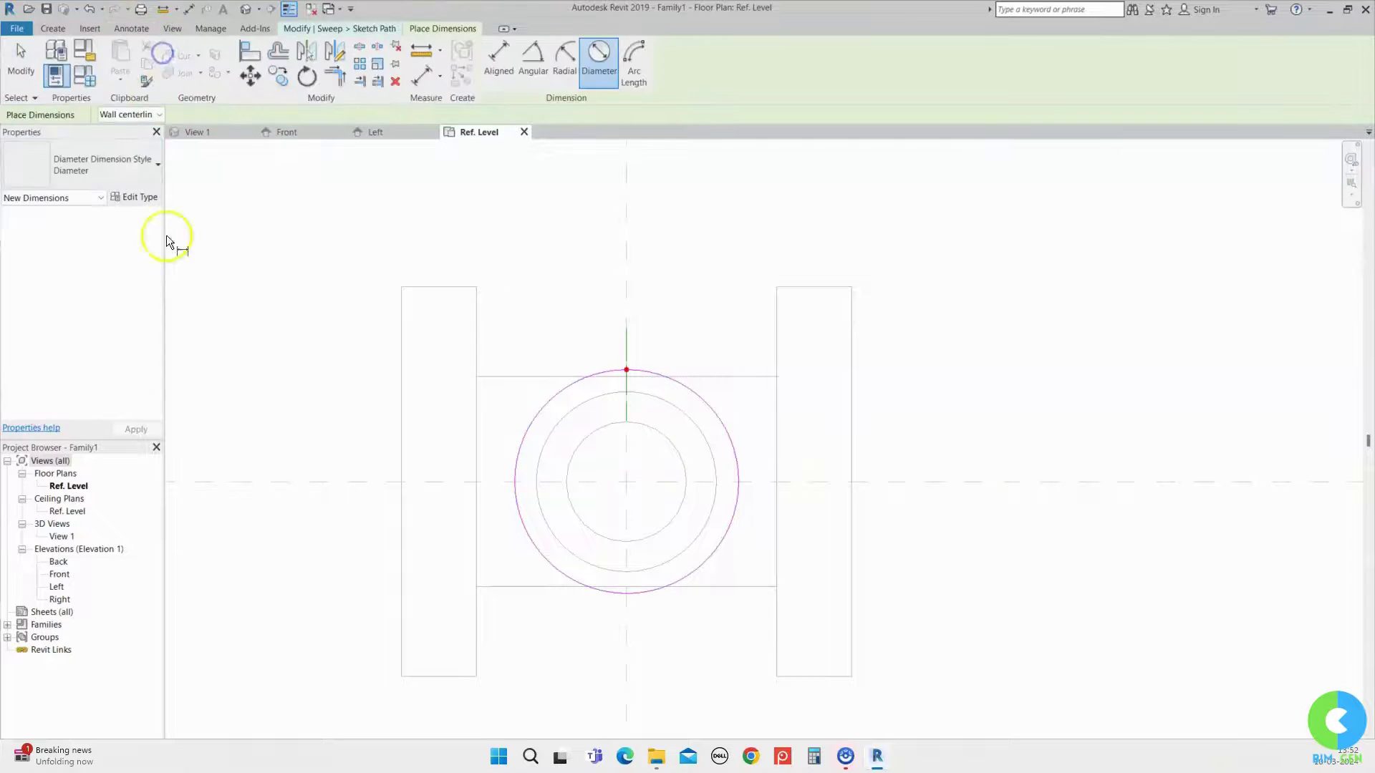
click(692, 393)
click(751, 289)
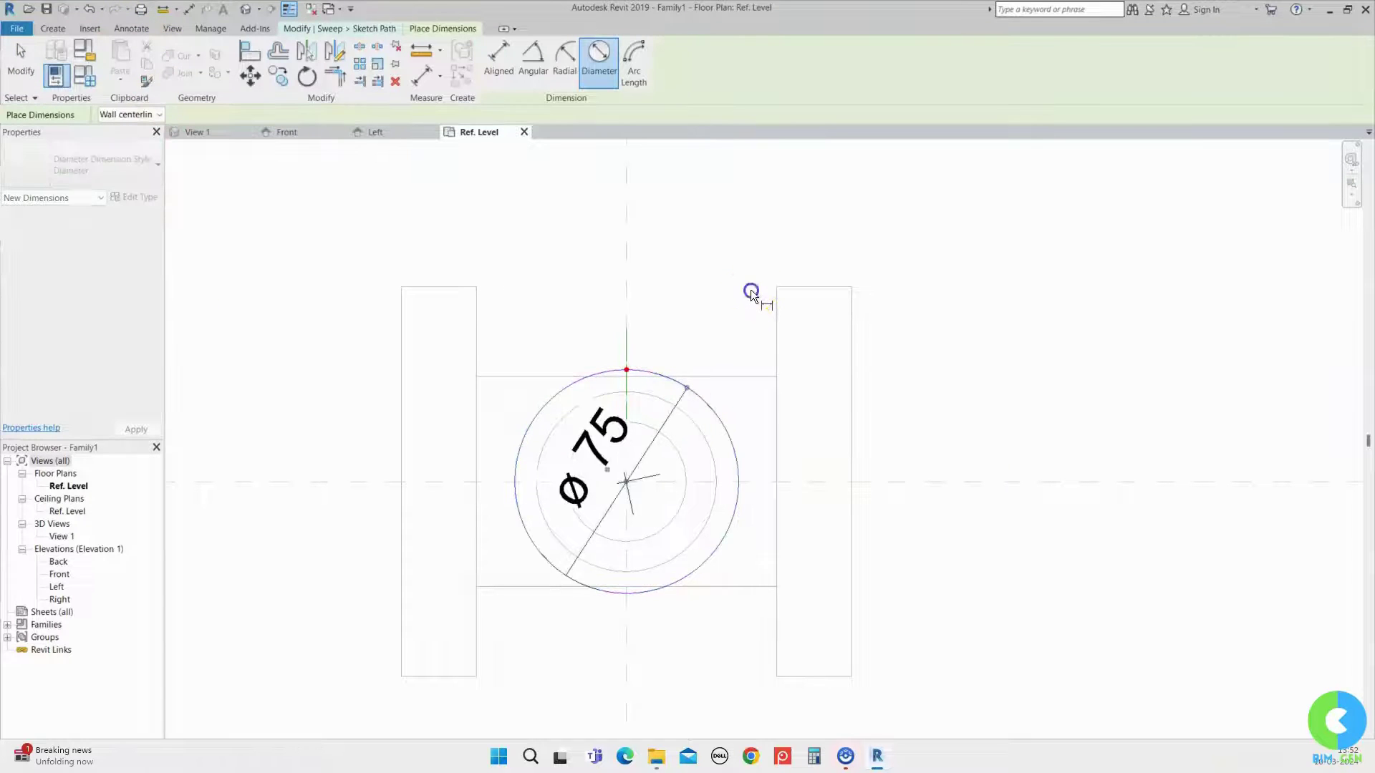
key(Escape)
key(Escape)
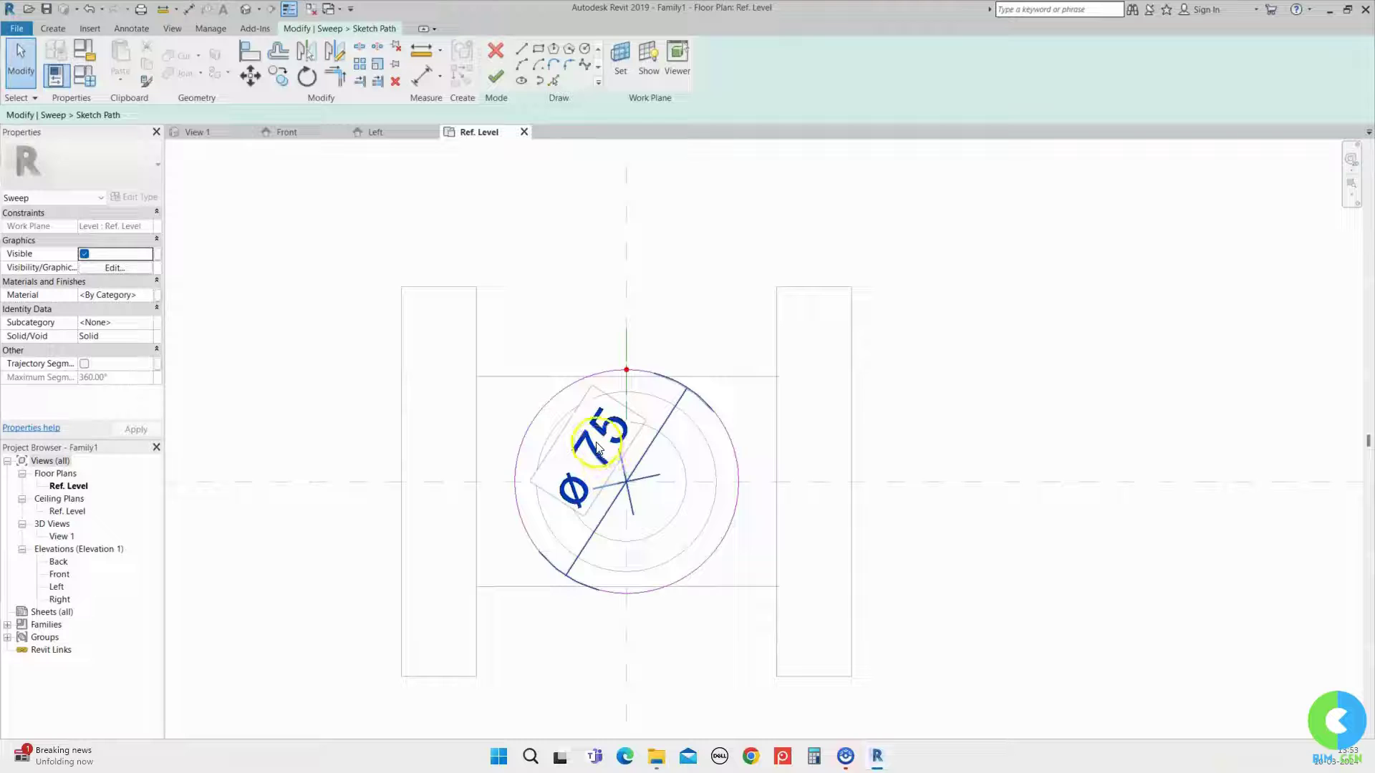
click(597, 444)
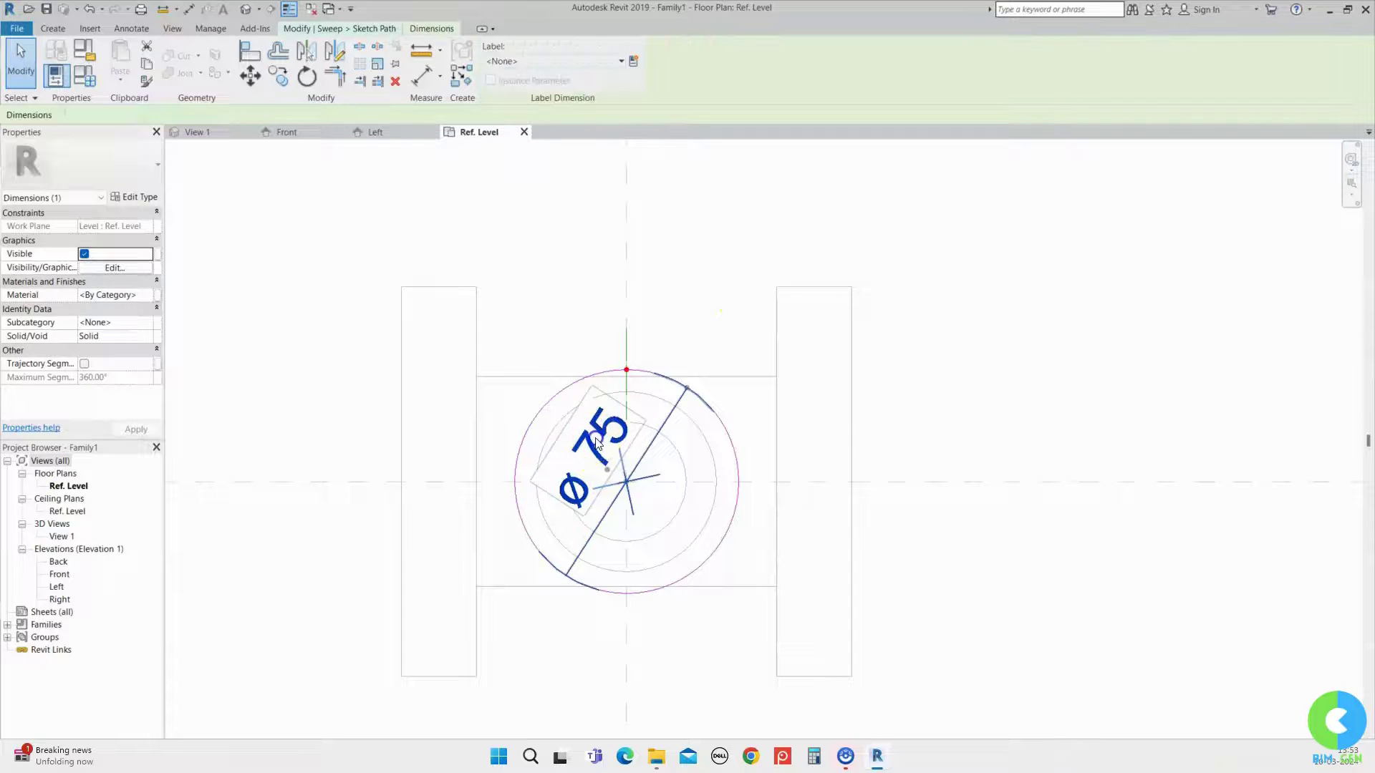
click(633, 64)
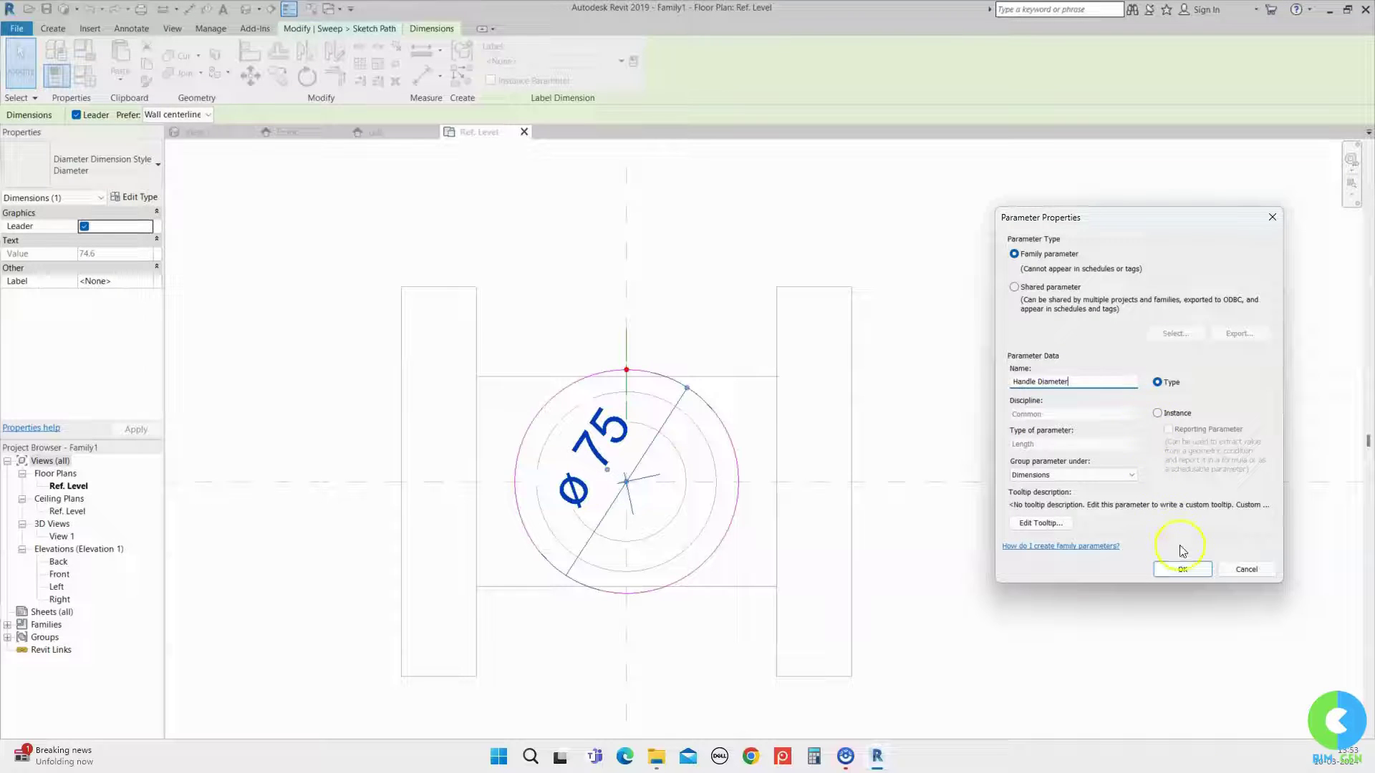
click(1183, 567)
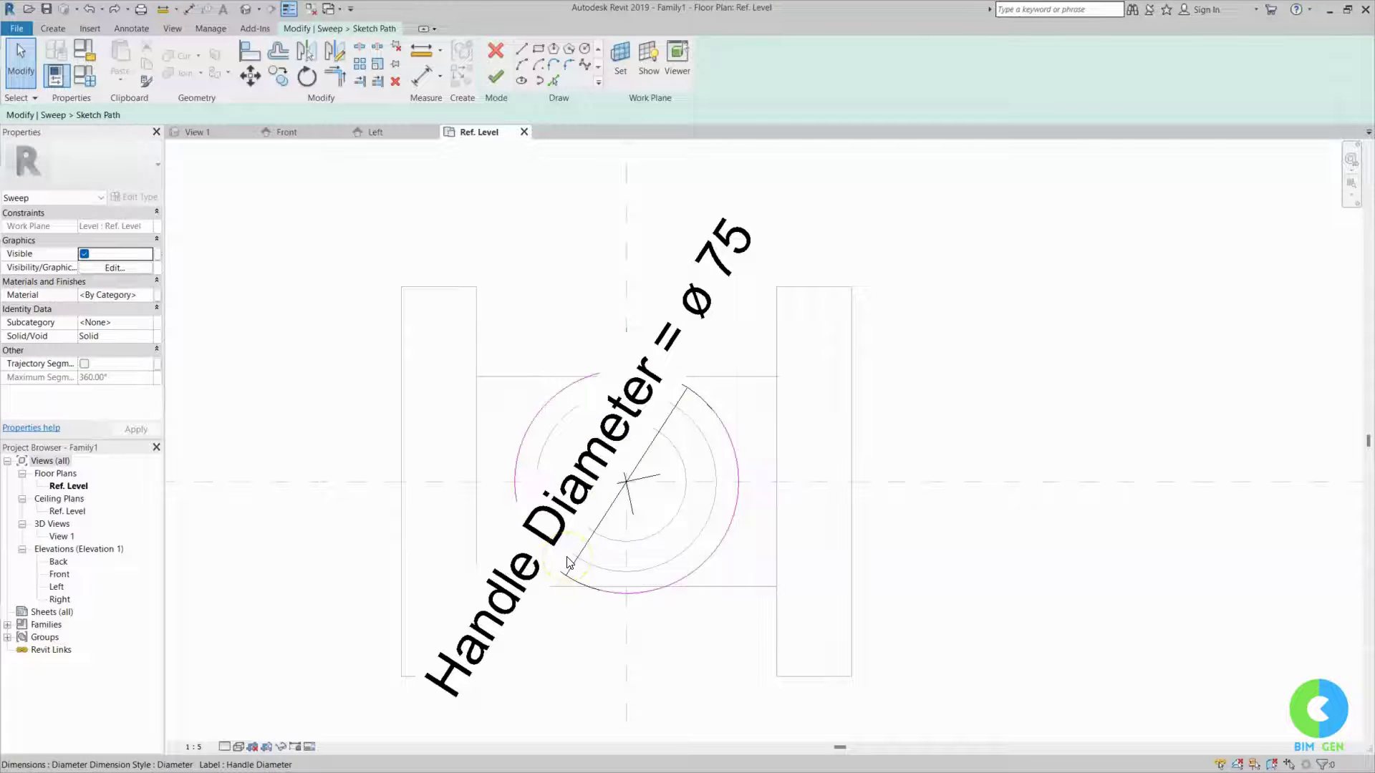
- Finish the handle's path sketch and sweep edit, and show the valve in 3D
click(491, 92)
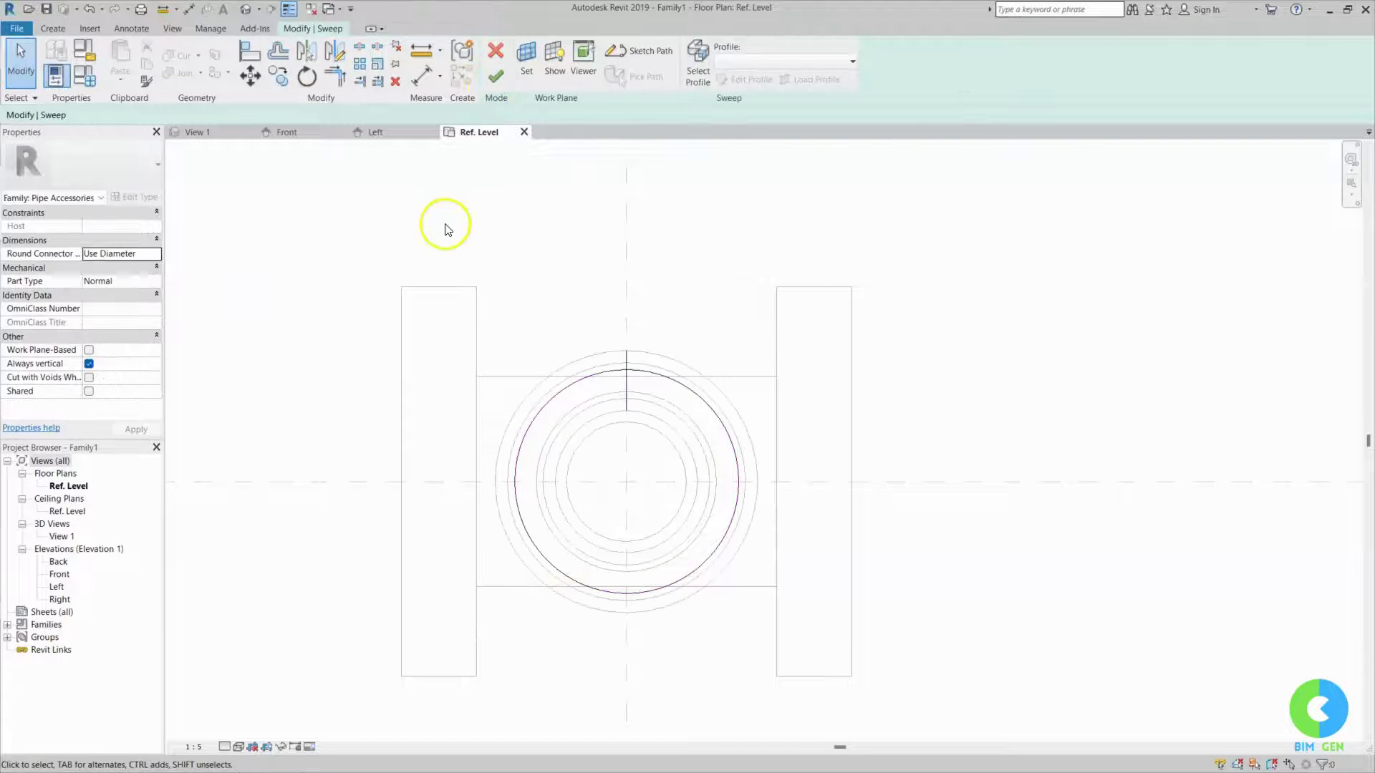
click(496, 77)
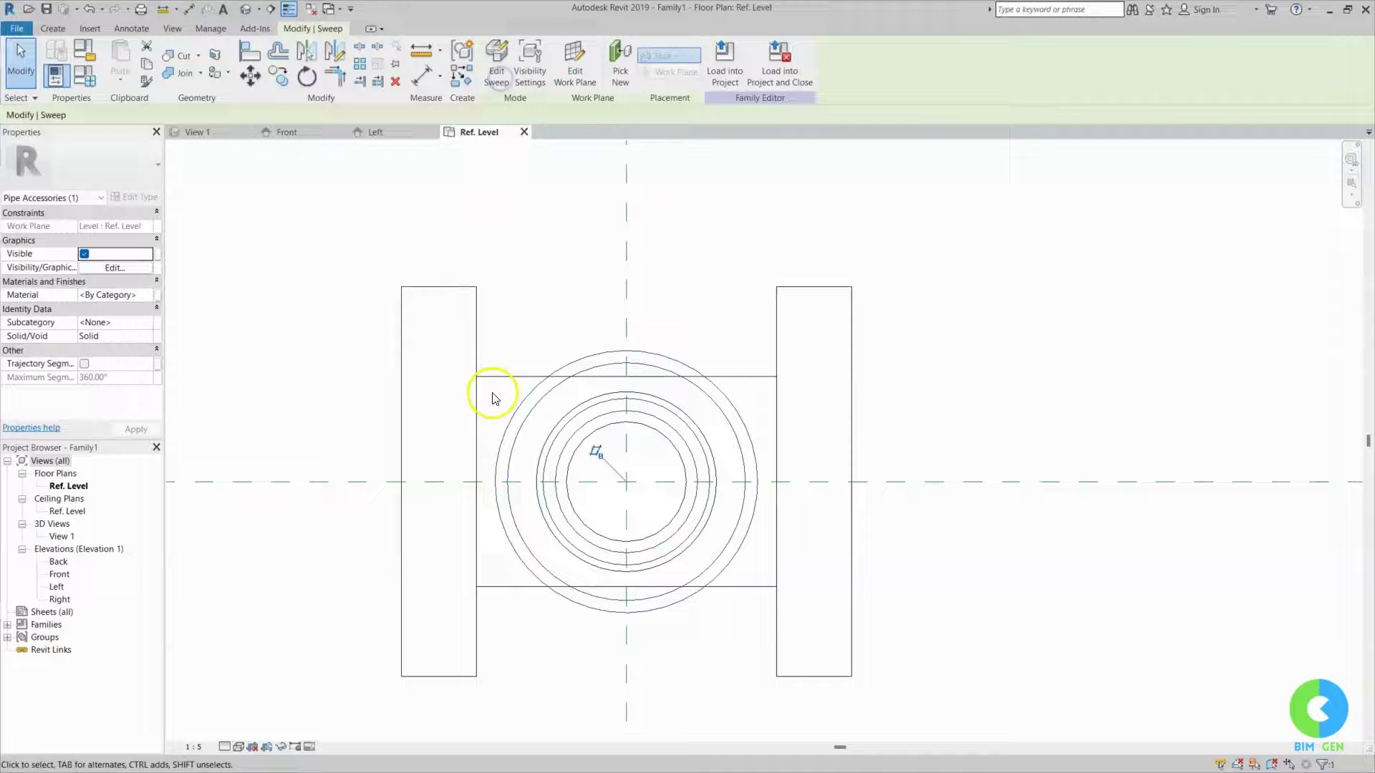
click(202, 133)
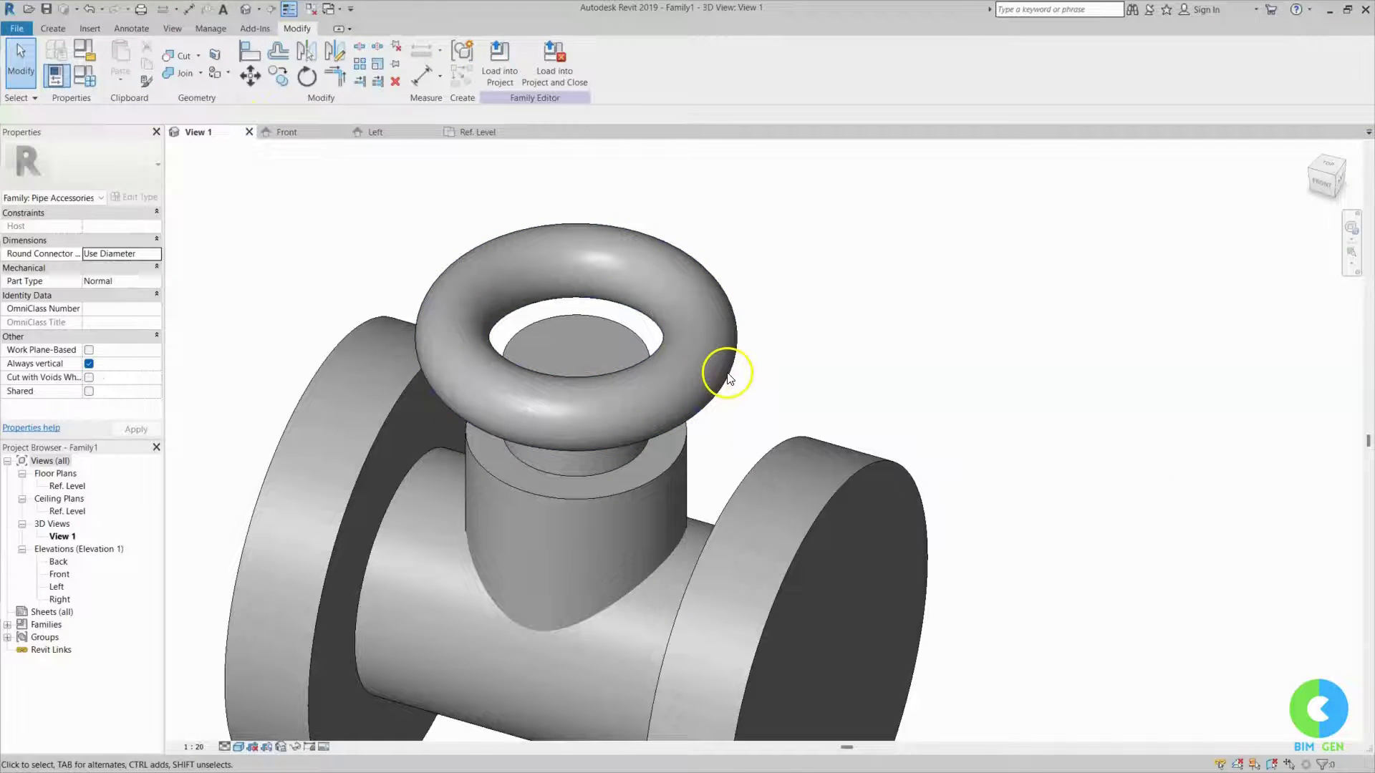
- Test the Handle Diameter parameter at 150 and reduce it to a smaller diameter in the family types
click(85, 76)
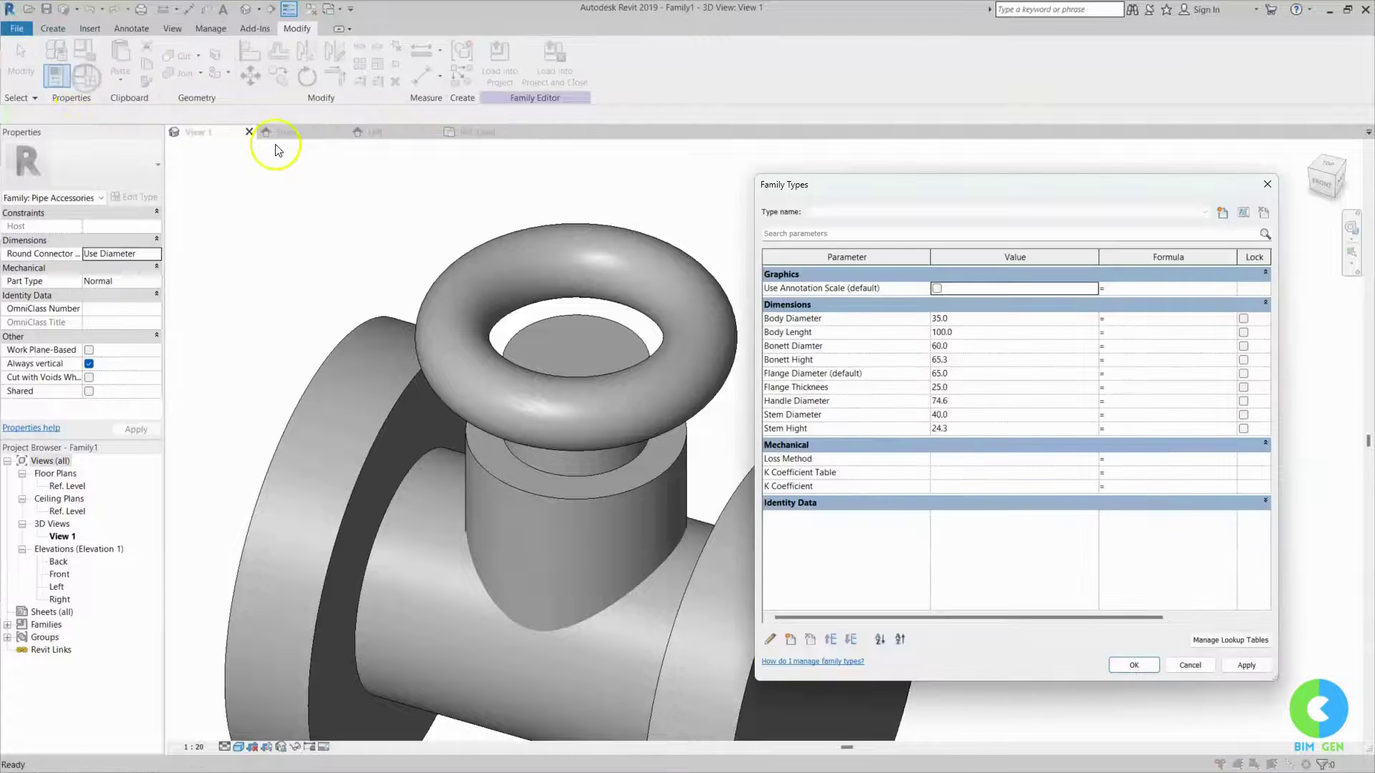
click(962, 401)
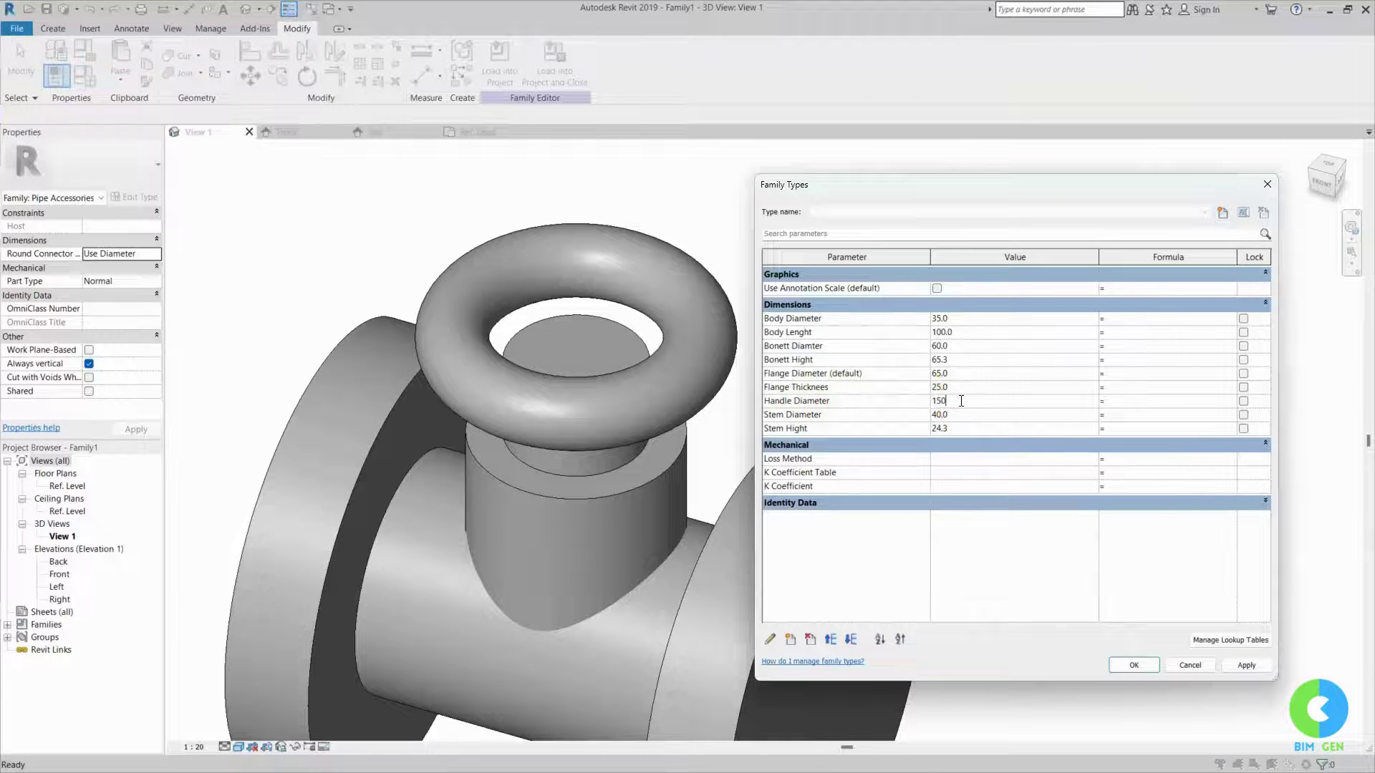
click(1246, 665)
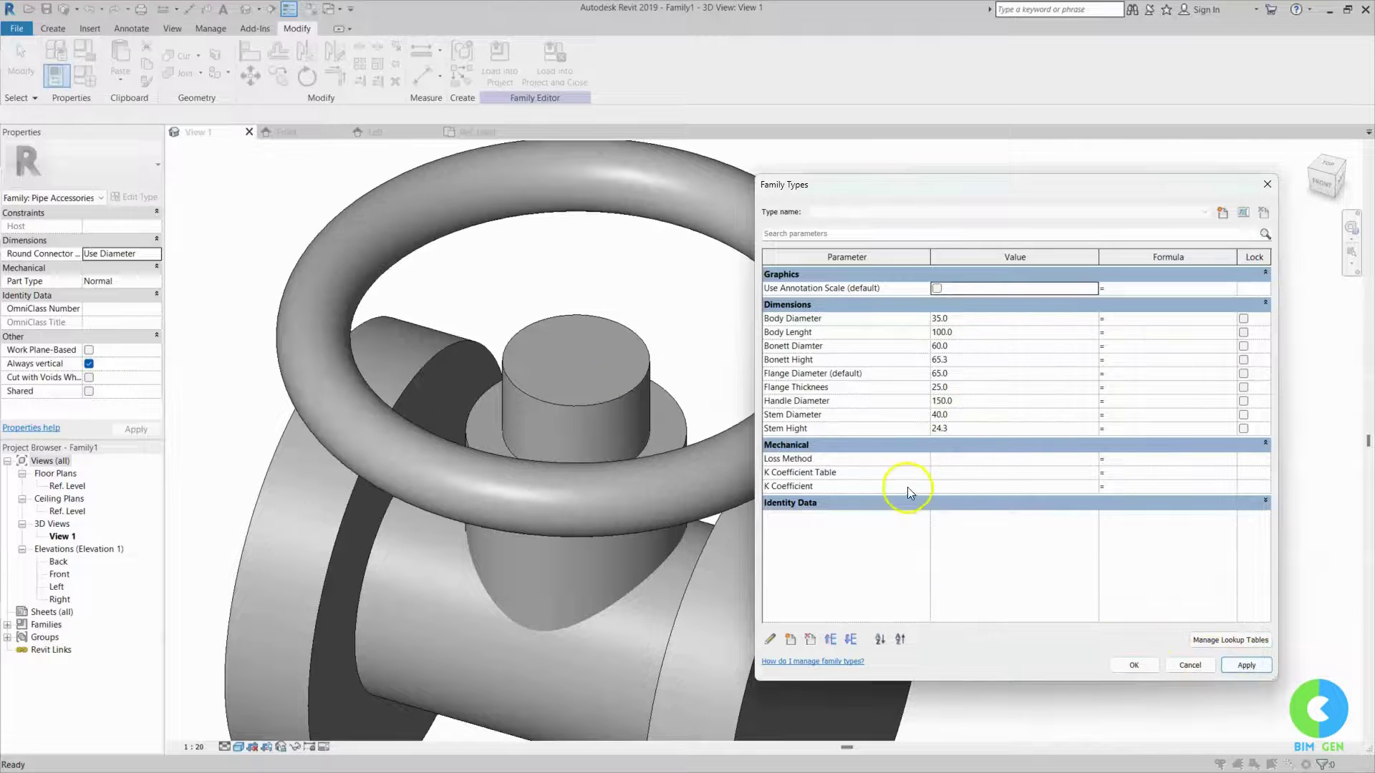
click(973, 403)
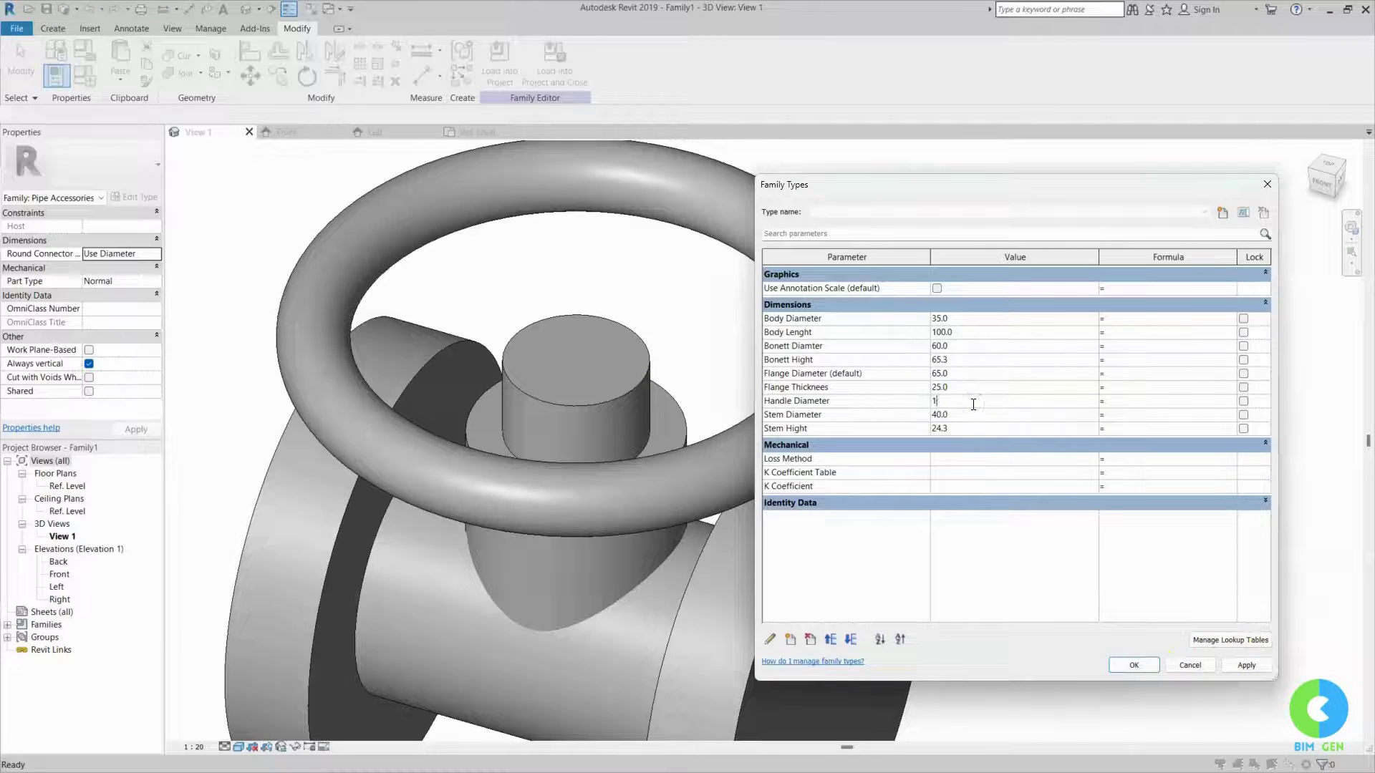
click(1248, 666)
click(1133, 666)
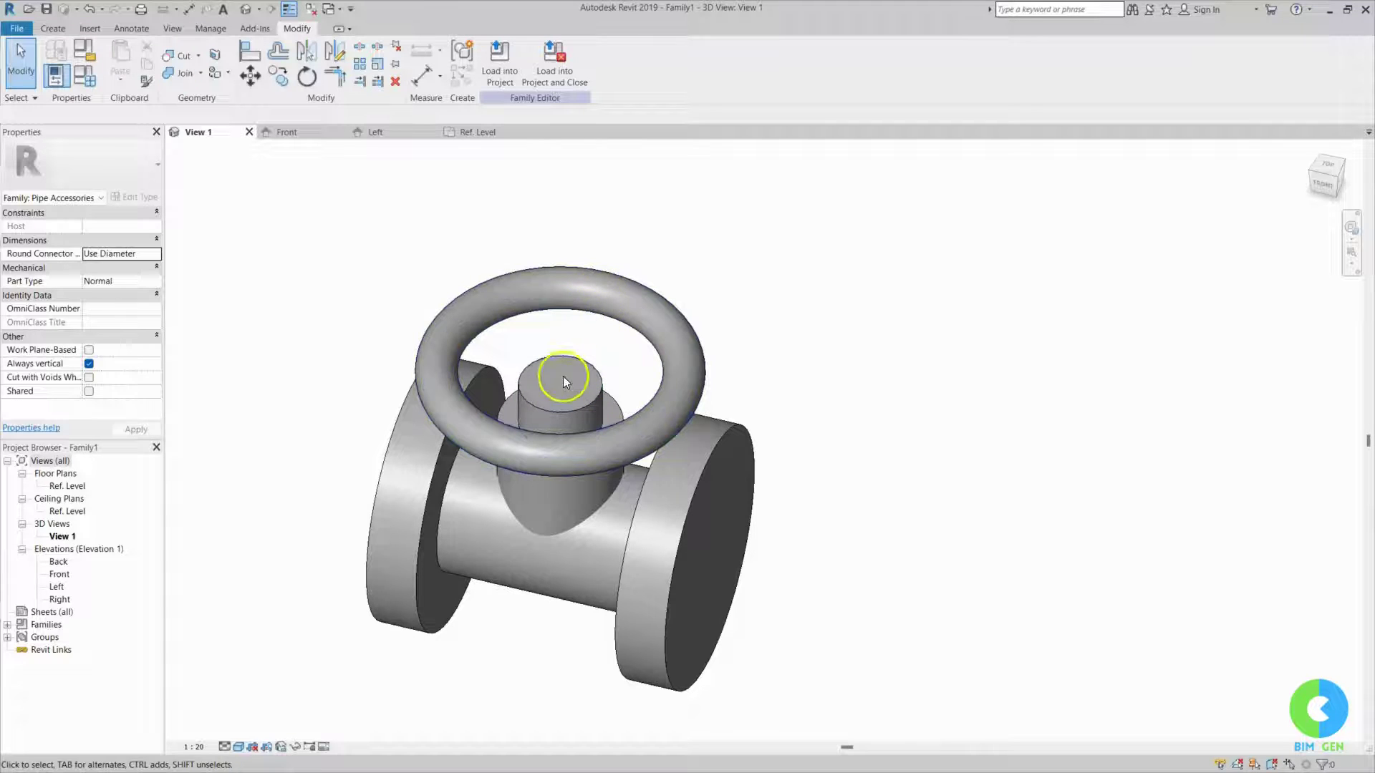
- Start an extrusion sketch in the Ref. Level plan with a 65 mm vertical line offset 7.5 from the Center (Left/Right) plane
click(477, 132)
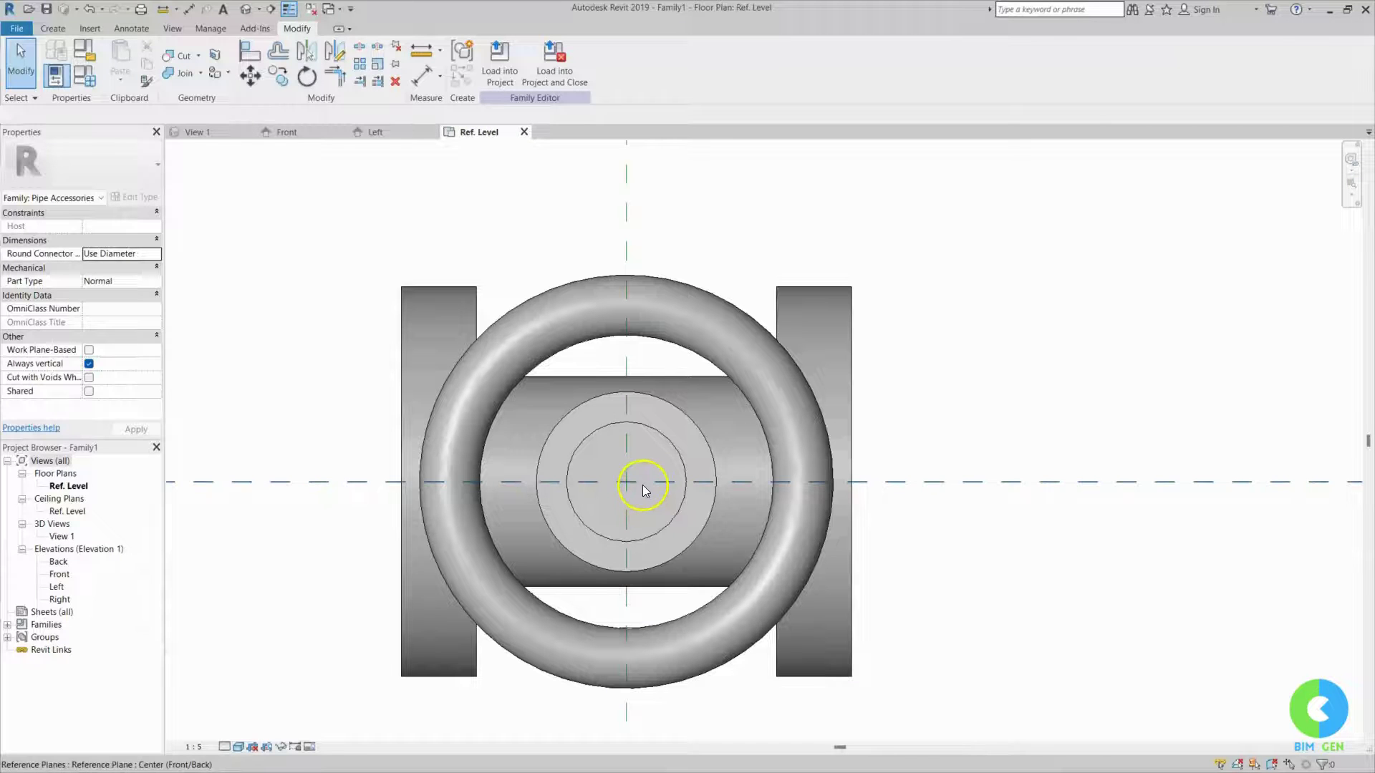
click(53, 29)
click(120, 63)
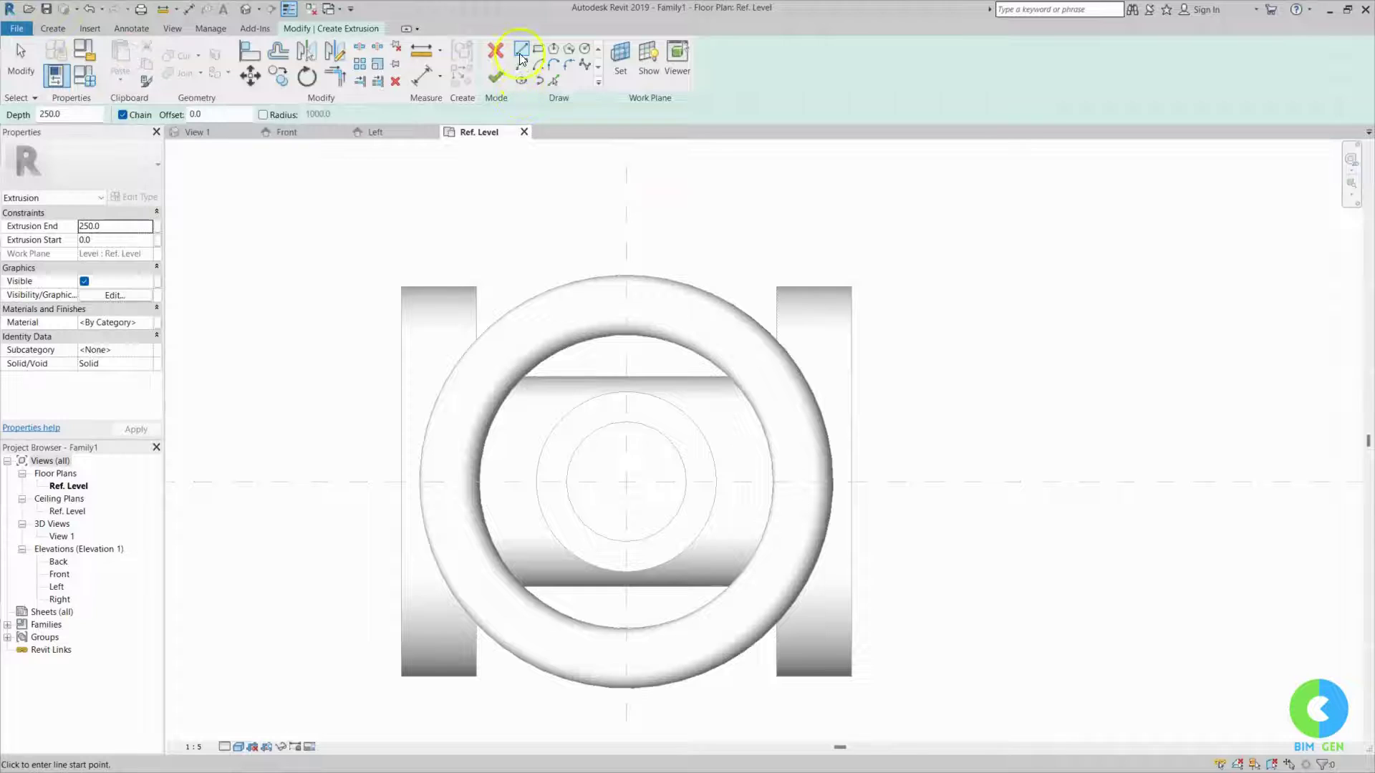
double_click(222, 118)
click(627, 361)
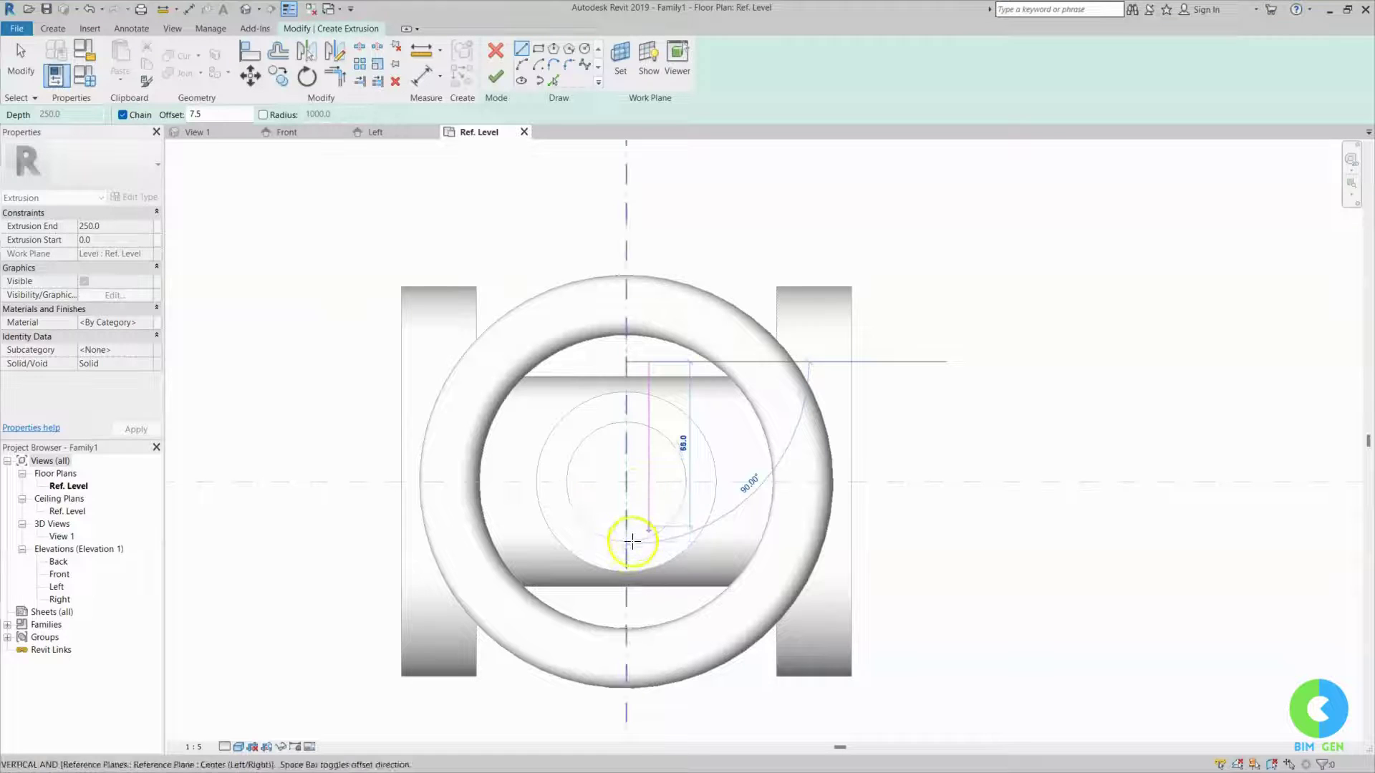
click(629, 546)
key(Escape)
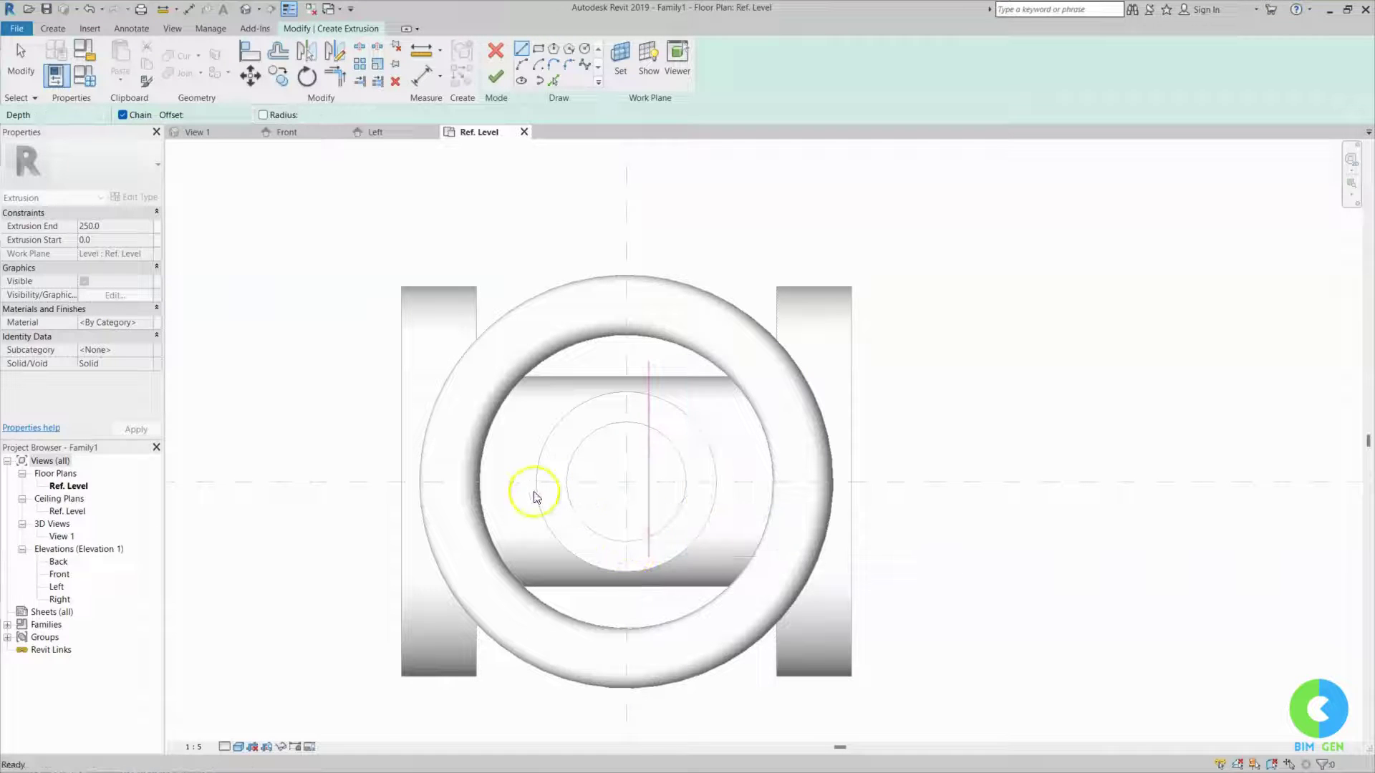
- Sketch an 80 mm horizontal line inside the handle ring, offset 7.5 above the Center (Front/Back) plane
click(505, 481)
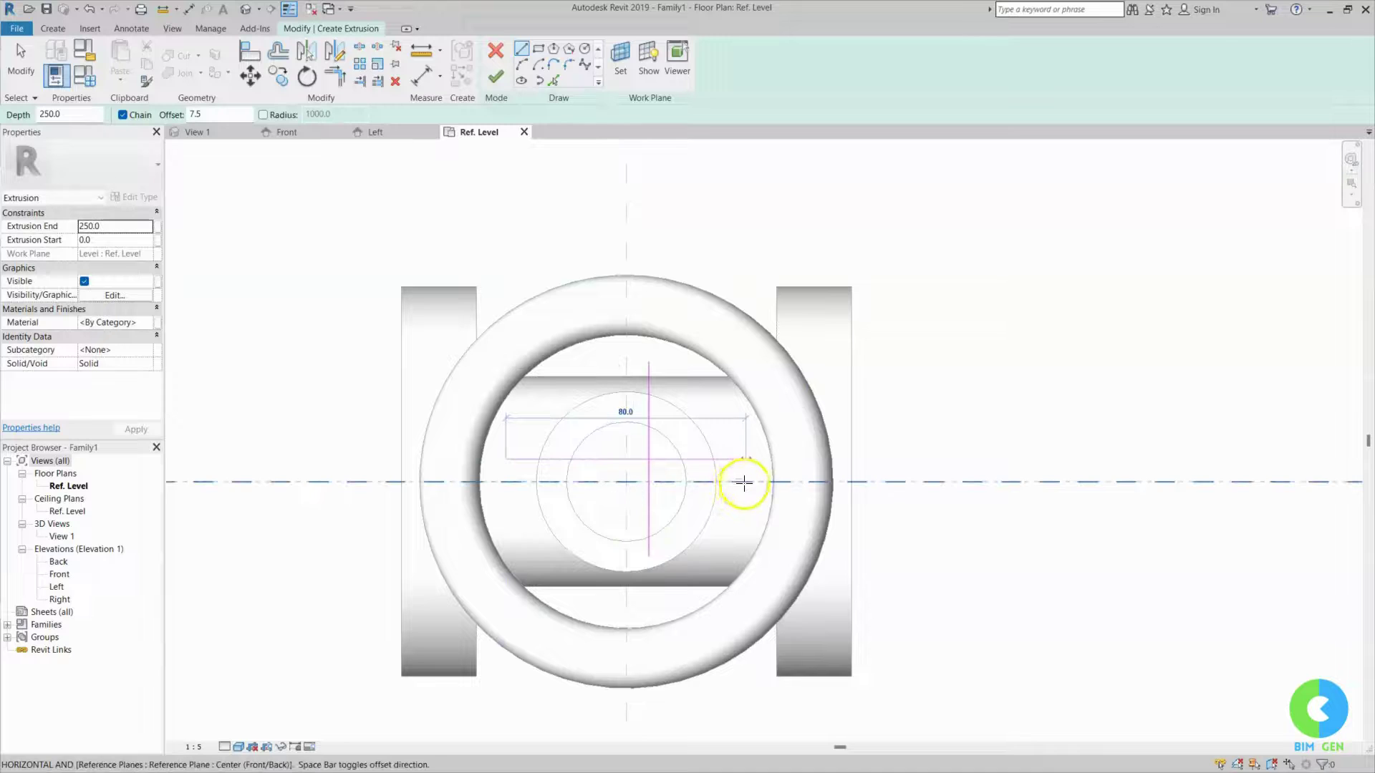
click(743, 482)
key(Escape)
key(Escape)
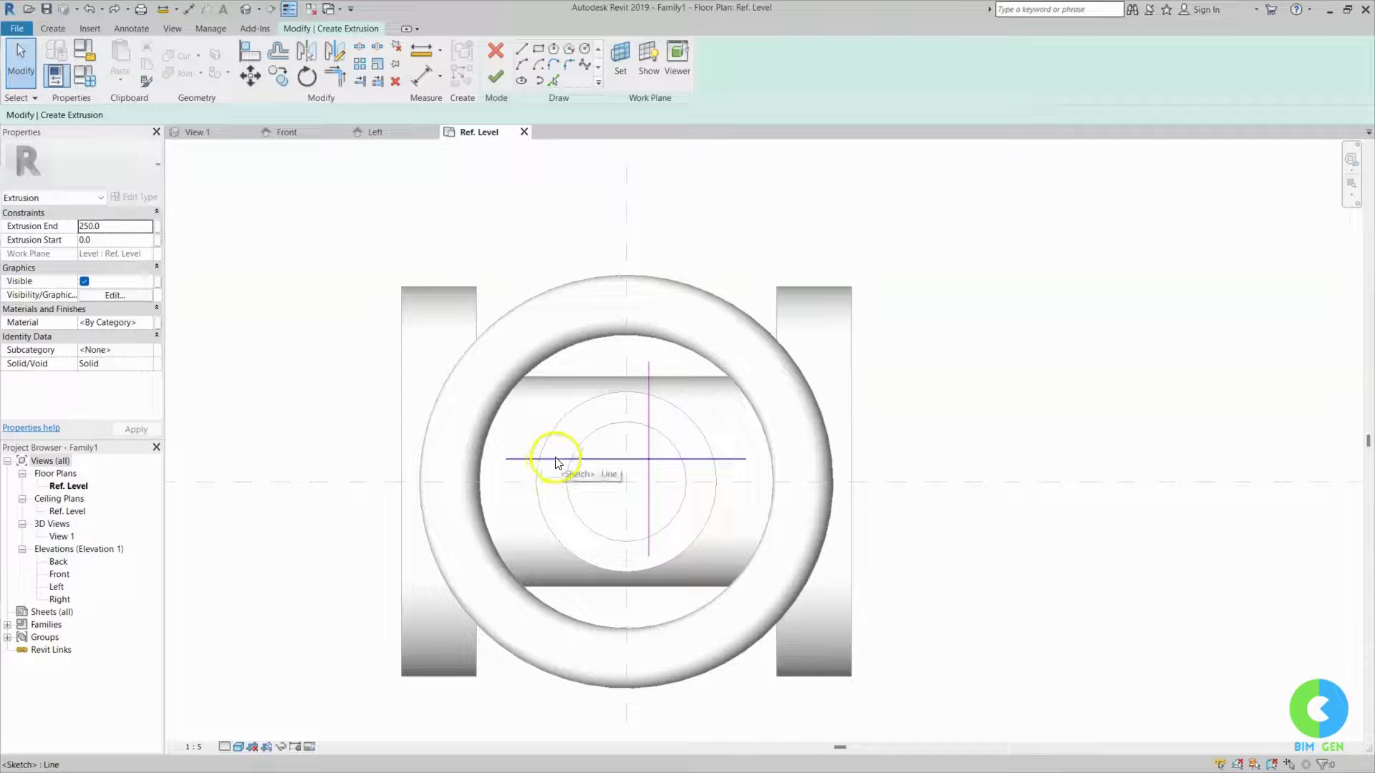
- Mirror the horizontal line about the Center (Front/Back) plane and the vertical line about the Center (Left/Right) plane
click(556, 459)
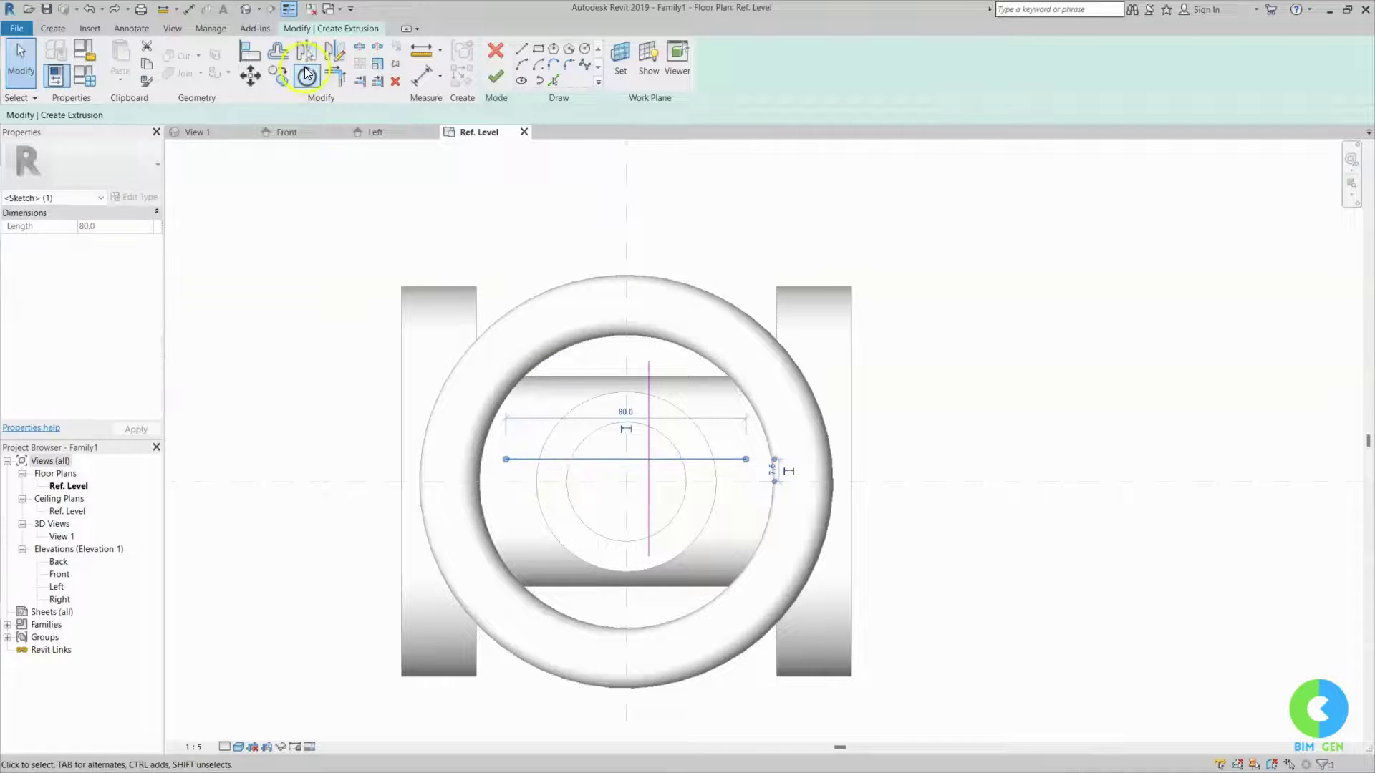
click(306, 52)
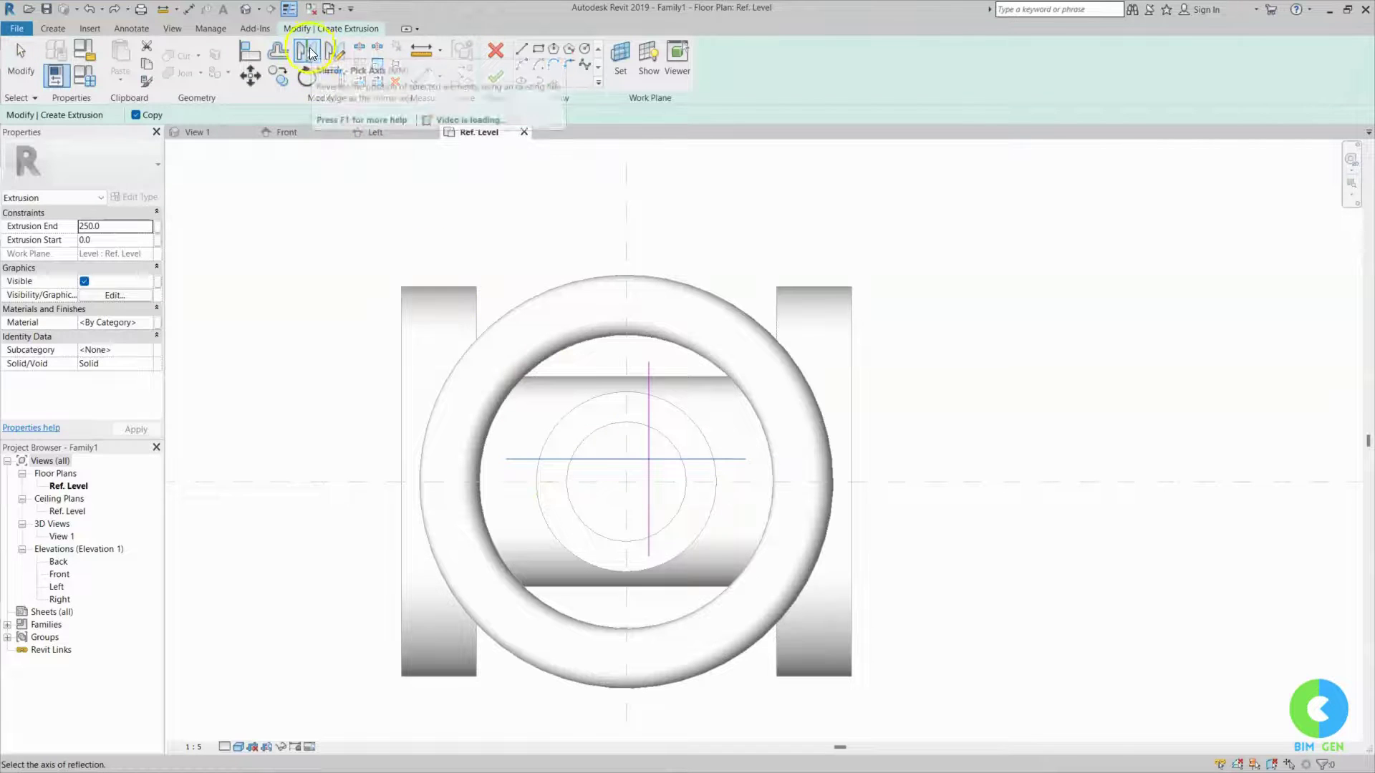
click(515, 482)
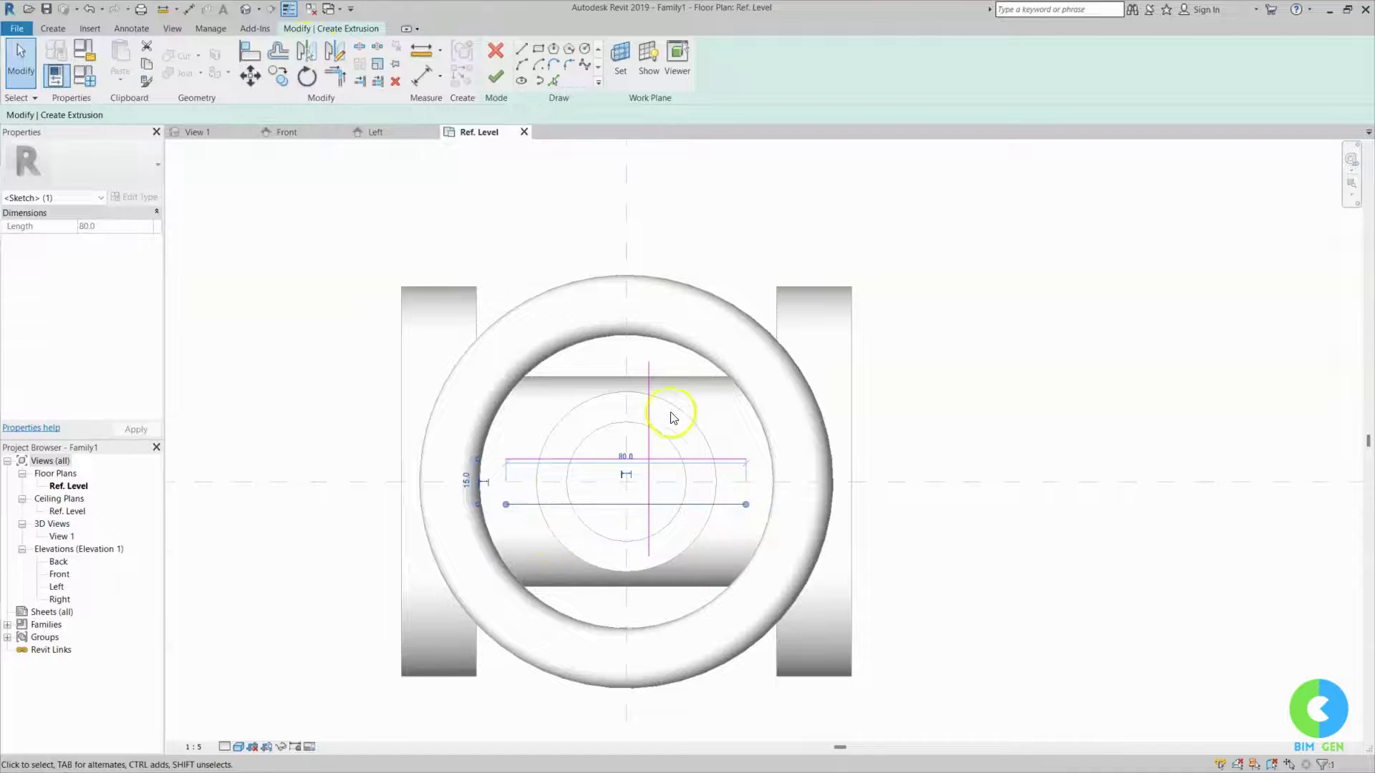
click(649, 433)
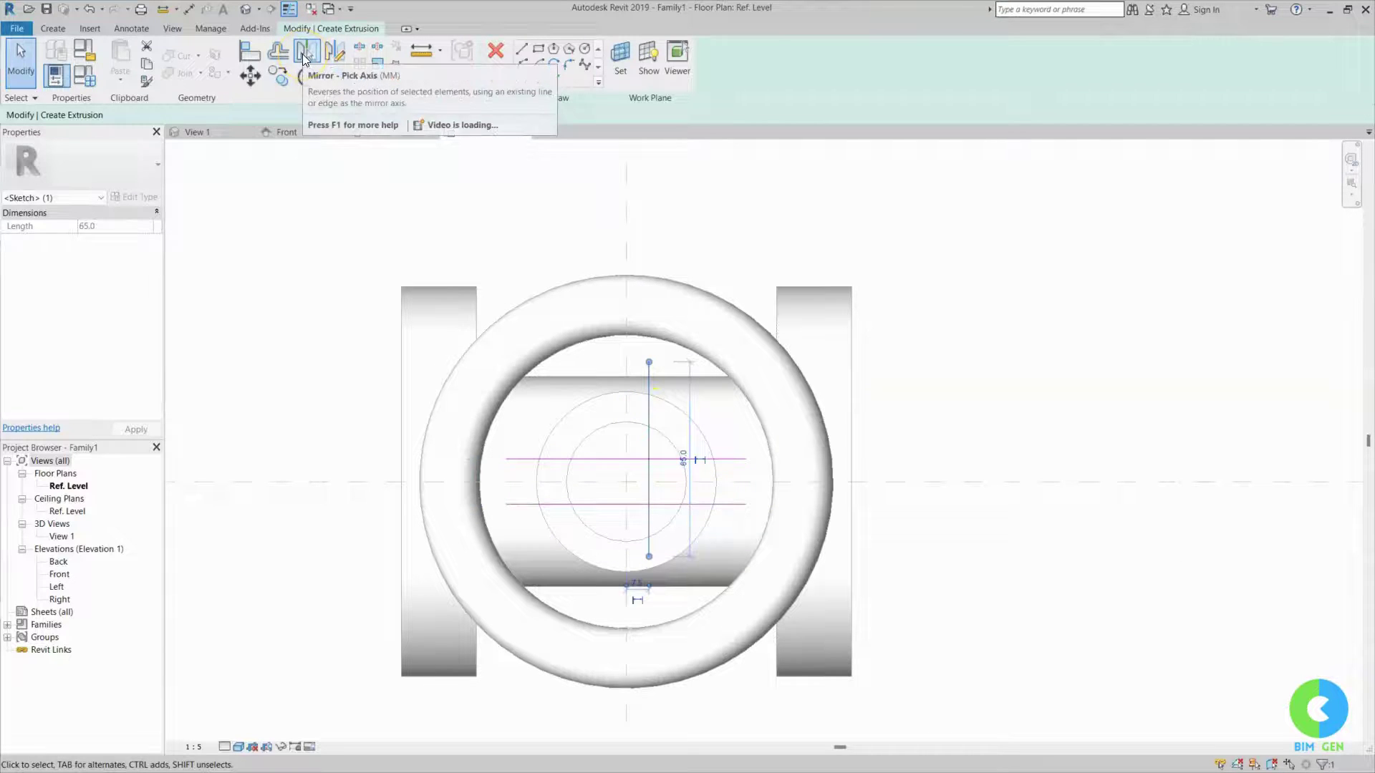
click(305, 53)
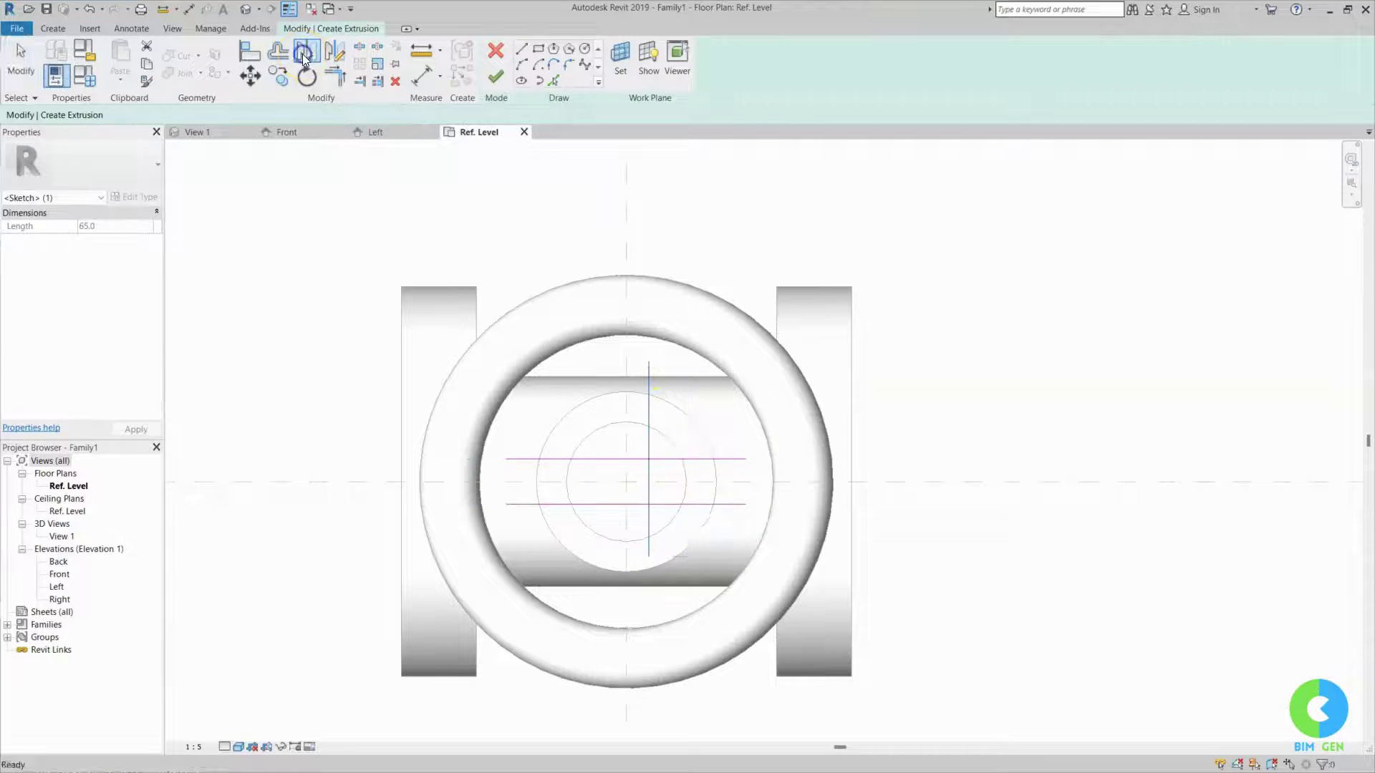
click(627, 428)
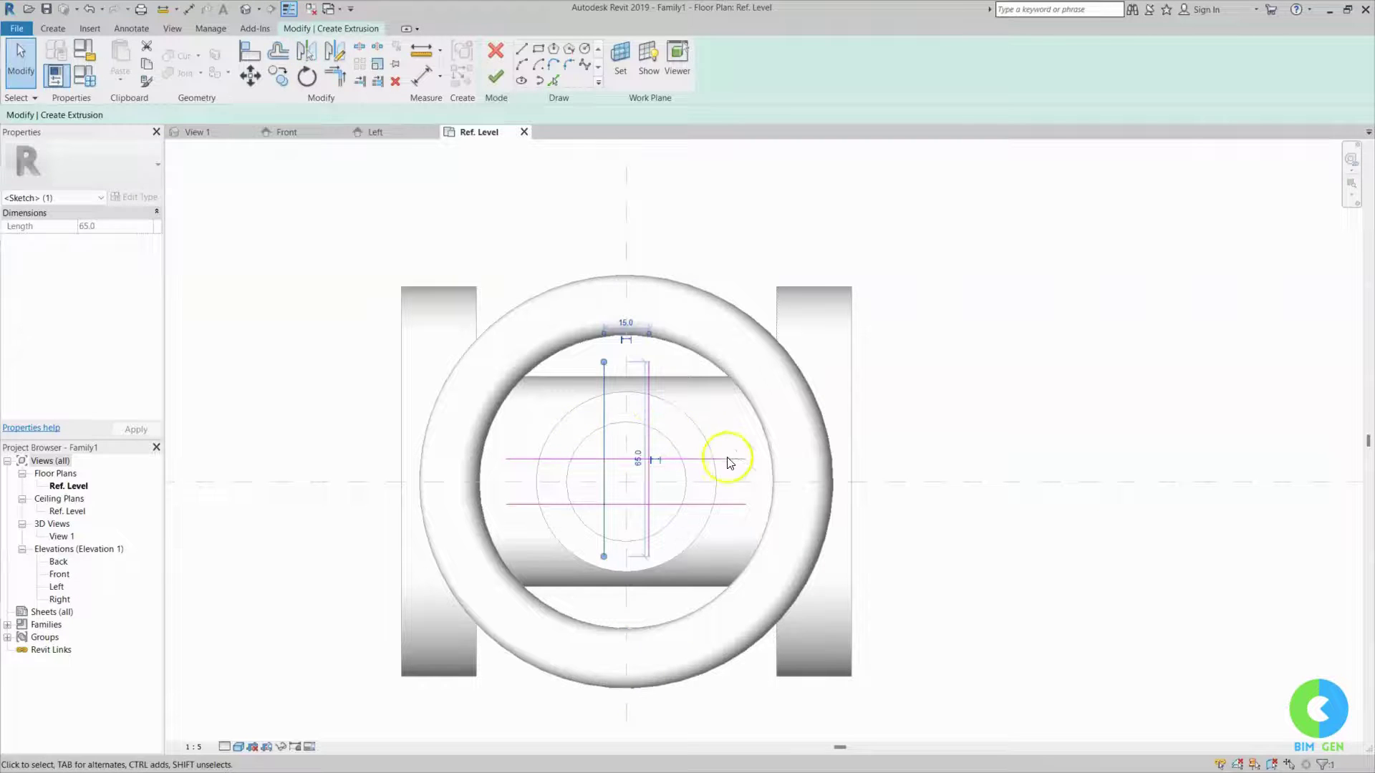
click(698, 401)
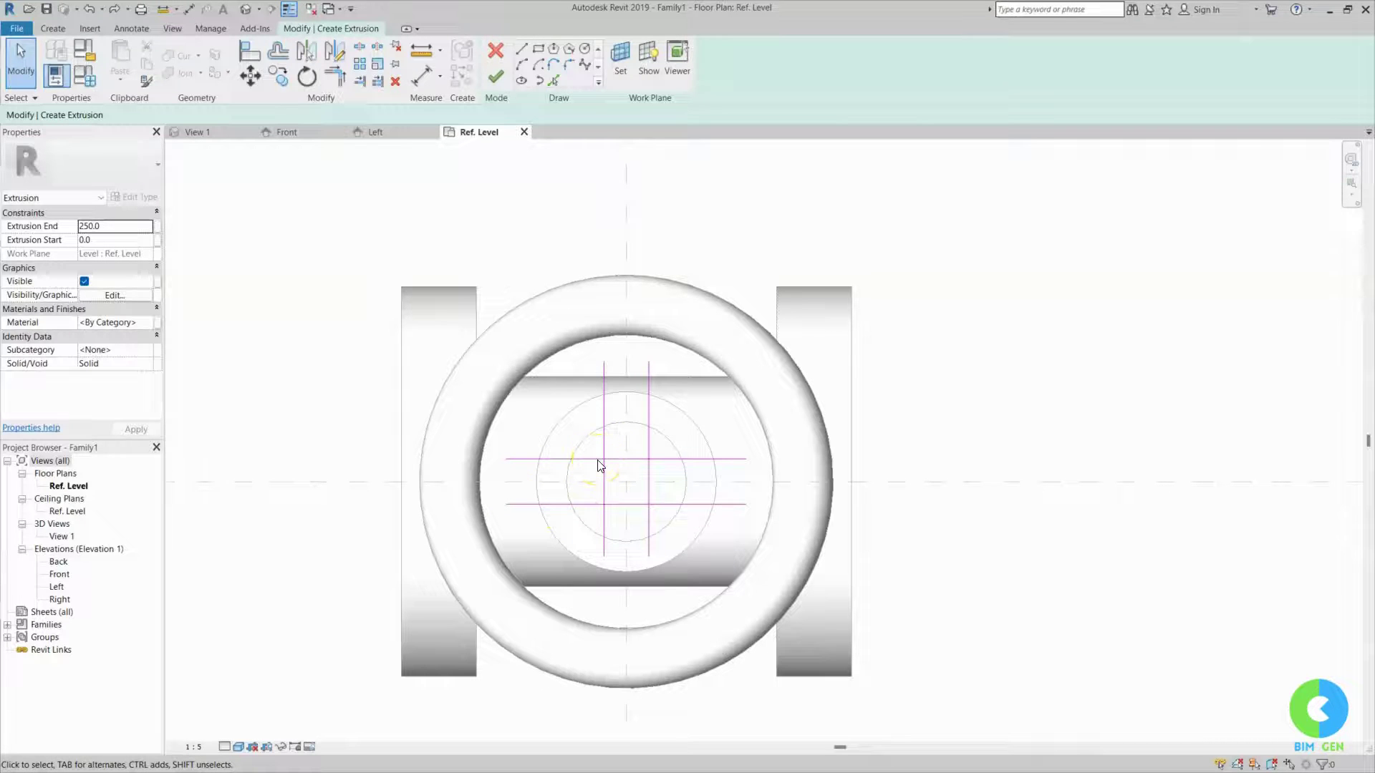
- Show the plan in wireframe and pick the handle's hidden inner circular edge as an arc for the extrusion sketch
key(w)
key(f)
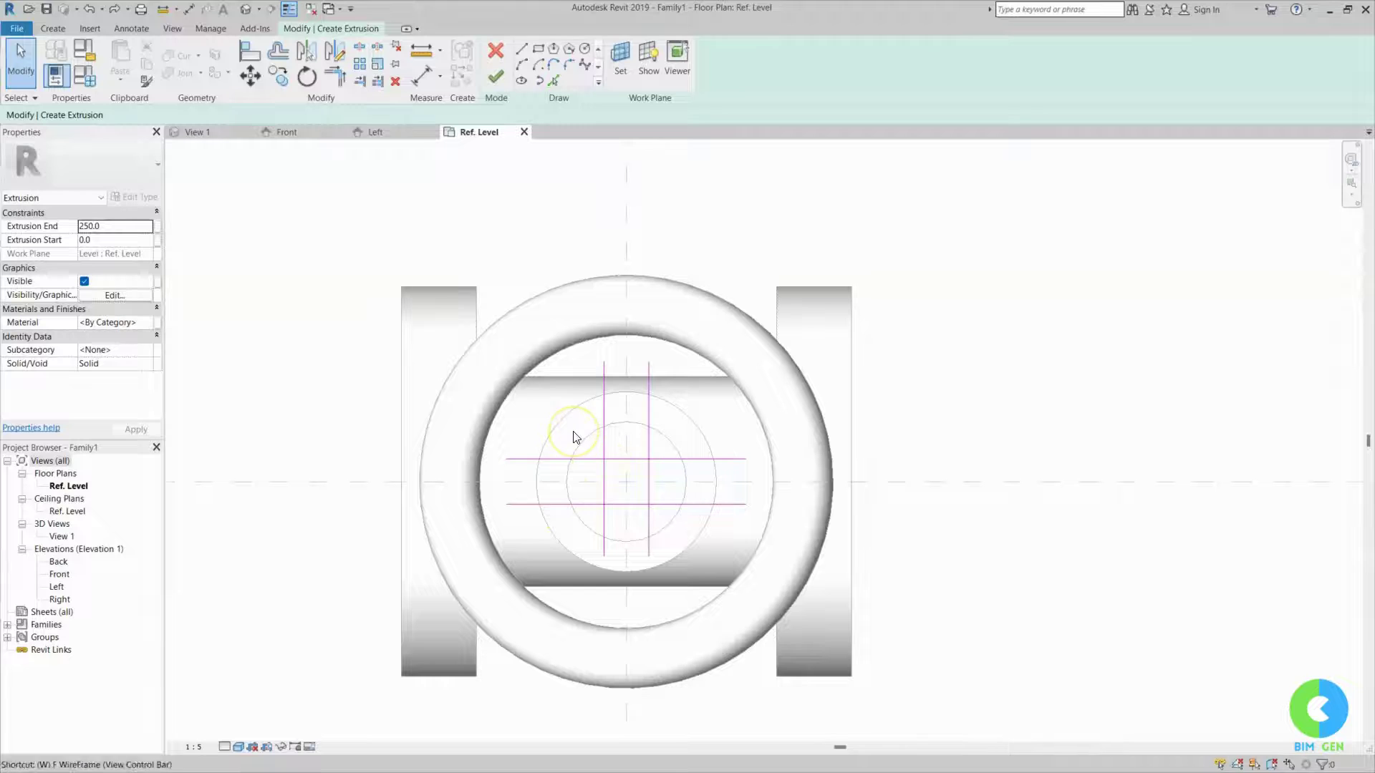
click(557, 78)
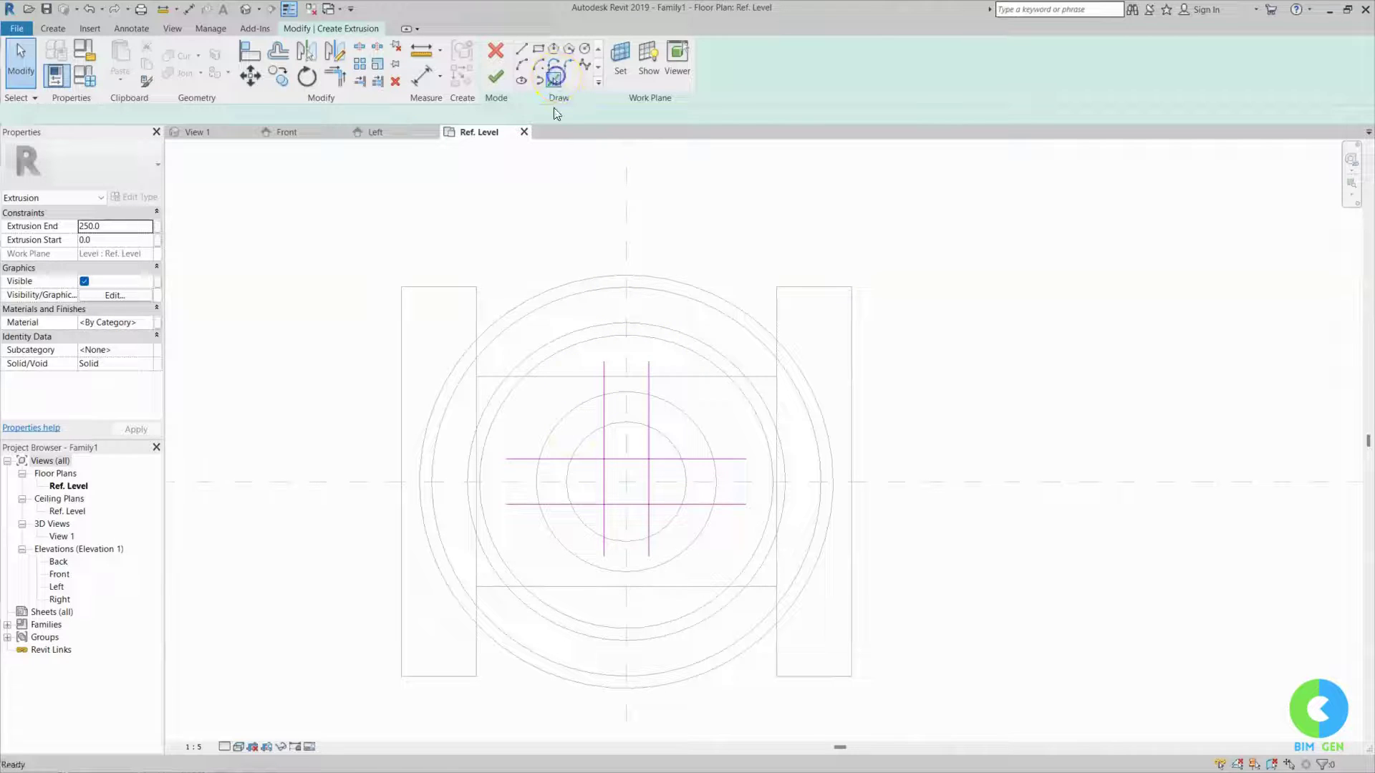
click(469, 469)
key(Escape)
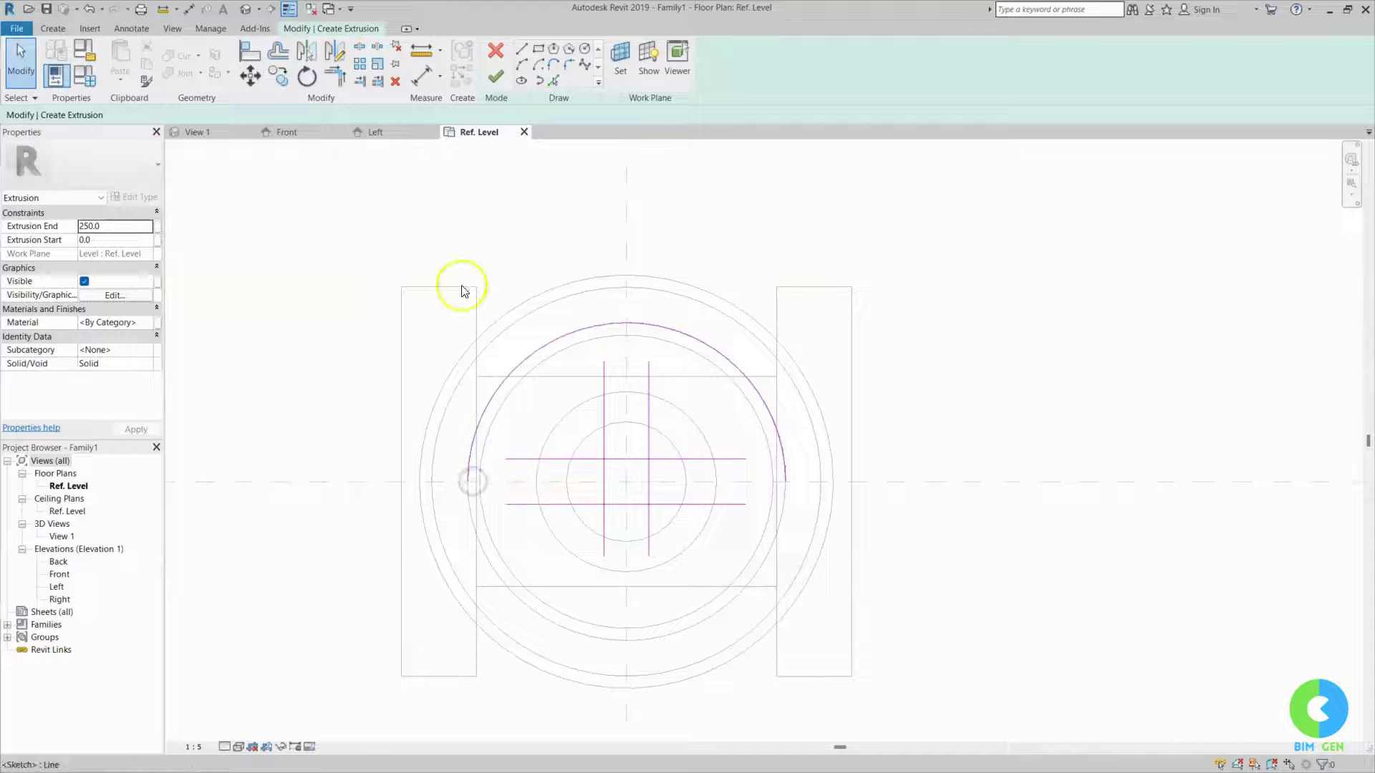
- Trim the picked arc and extend both horizontal lines to it so the spoke's left end forms a closed outline
click(337, 76)
click(469, 474)
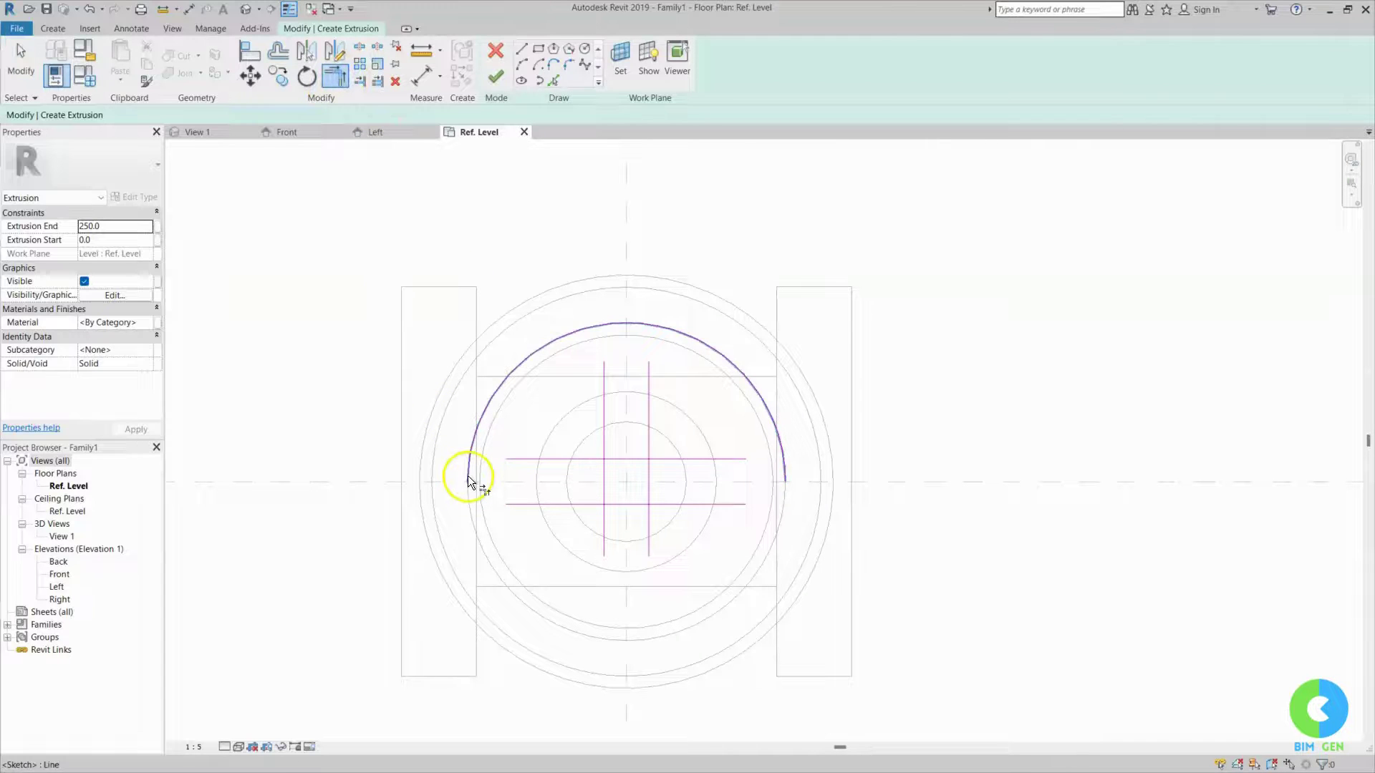
click(501, 506)
click(464, 479)
click(517, 459)
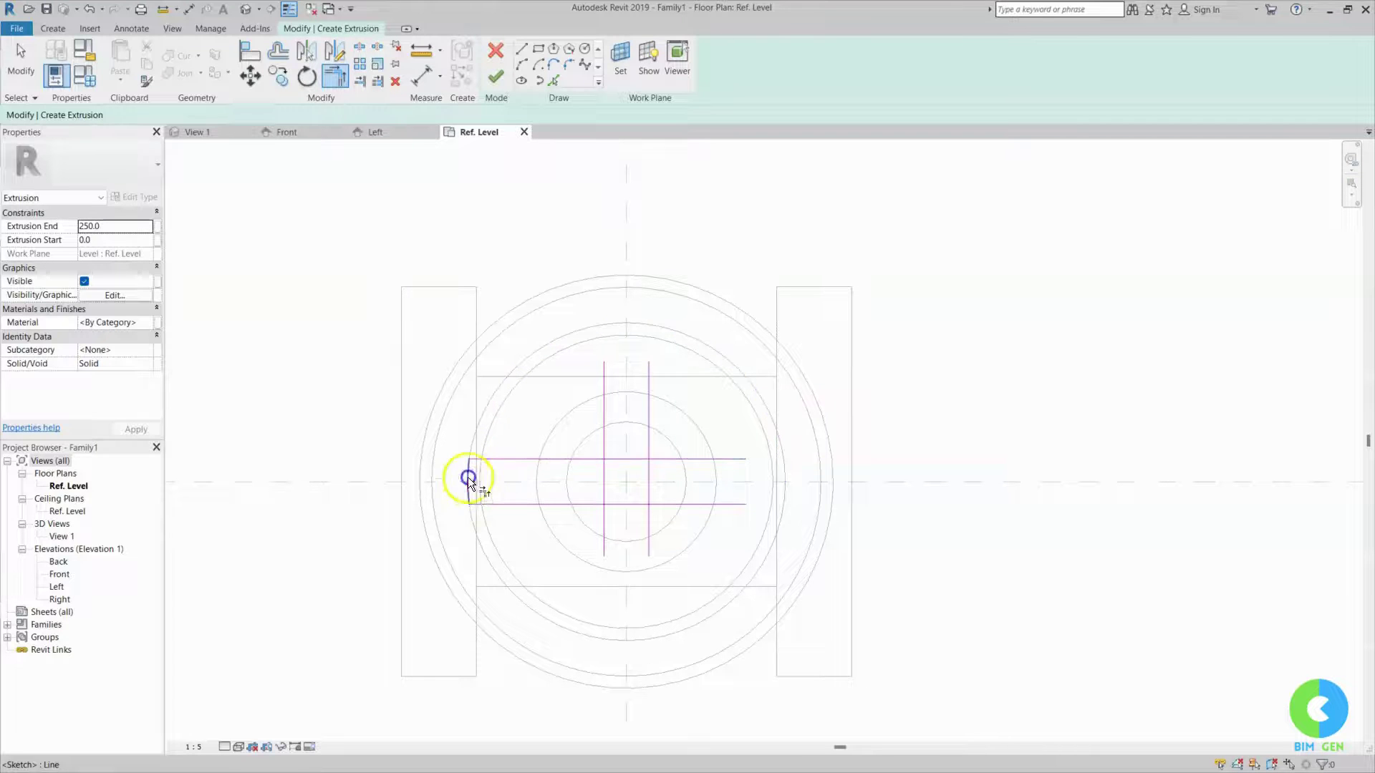
click(489, 460)
key(Escape)
key(Escape)
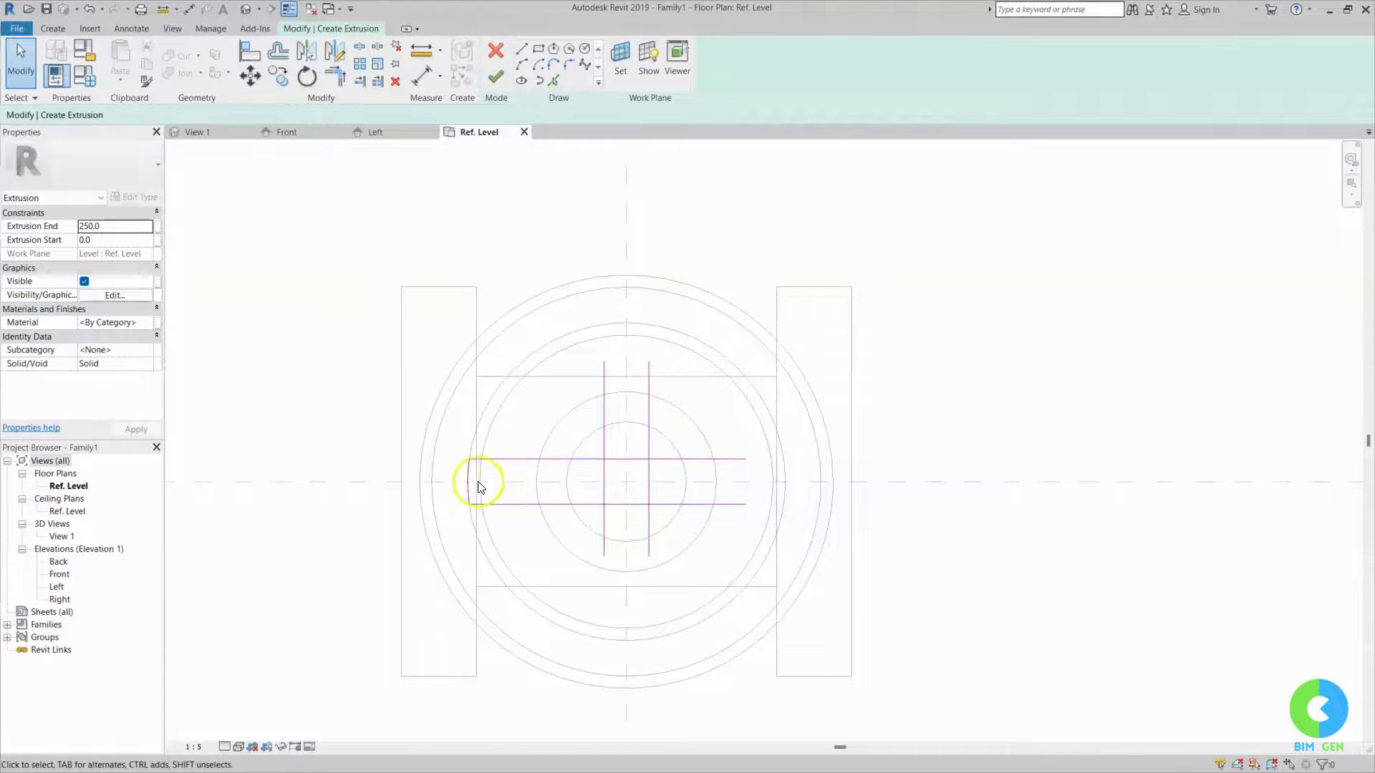
- Align the spoke's left end arc with the handle's circular edge and lock the alignment
scroll(478, 486, up, 5)
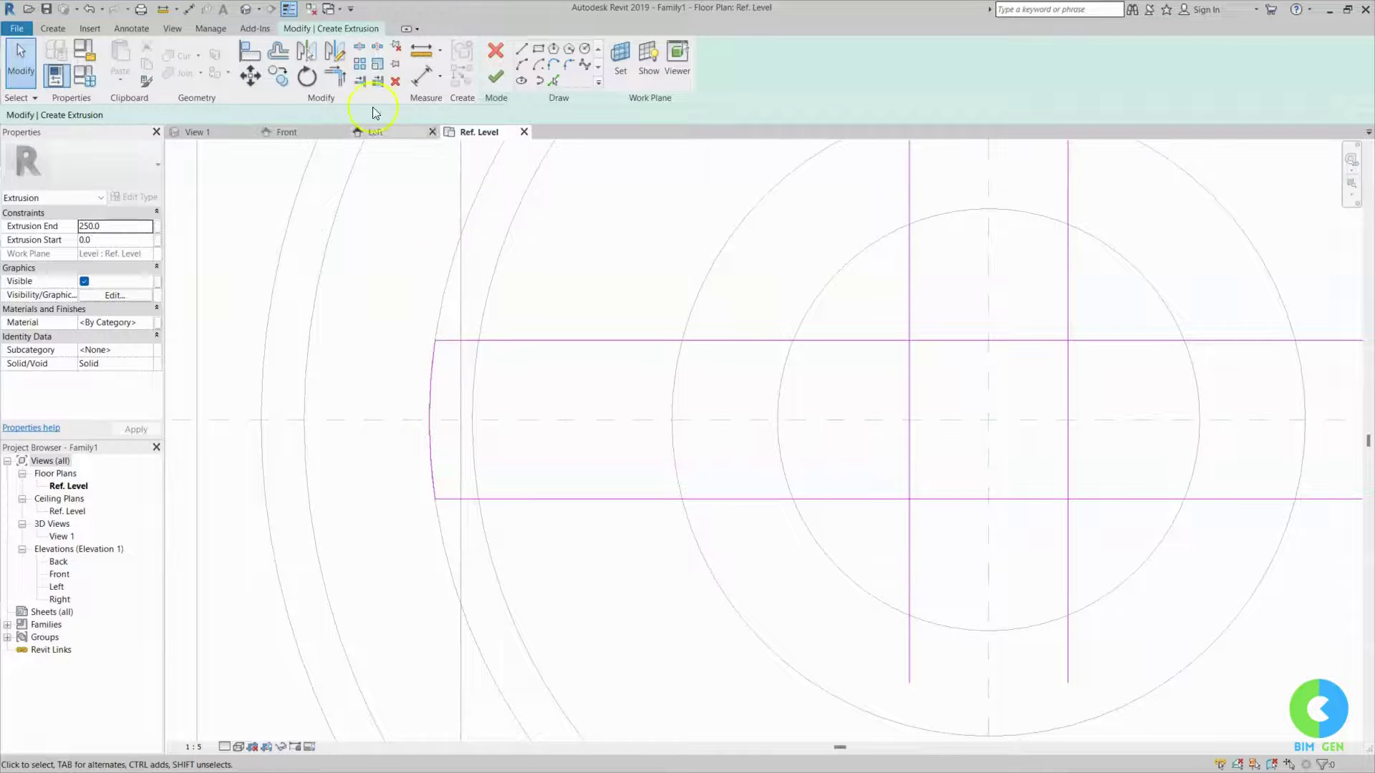
click(251, 63)
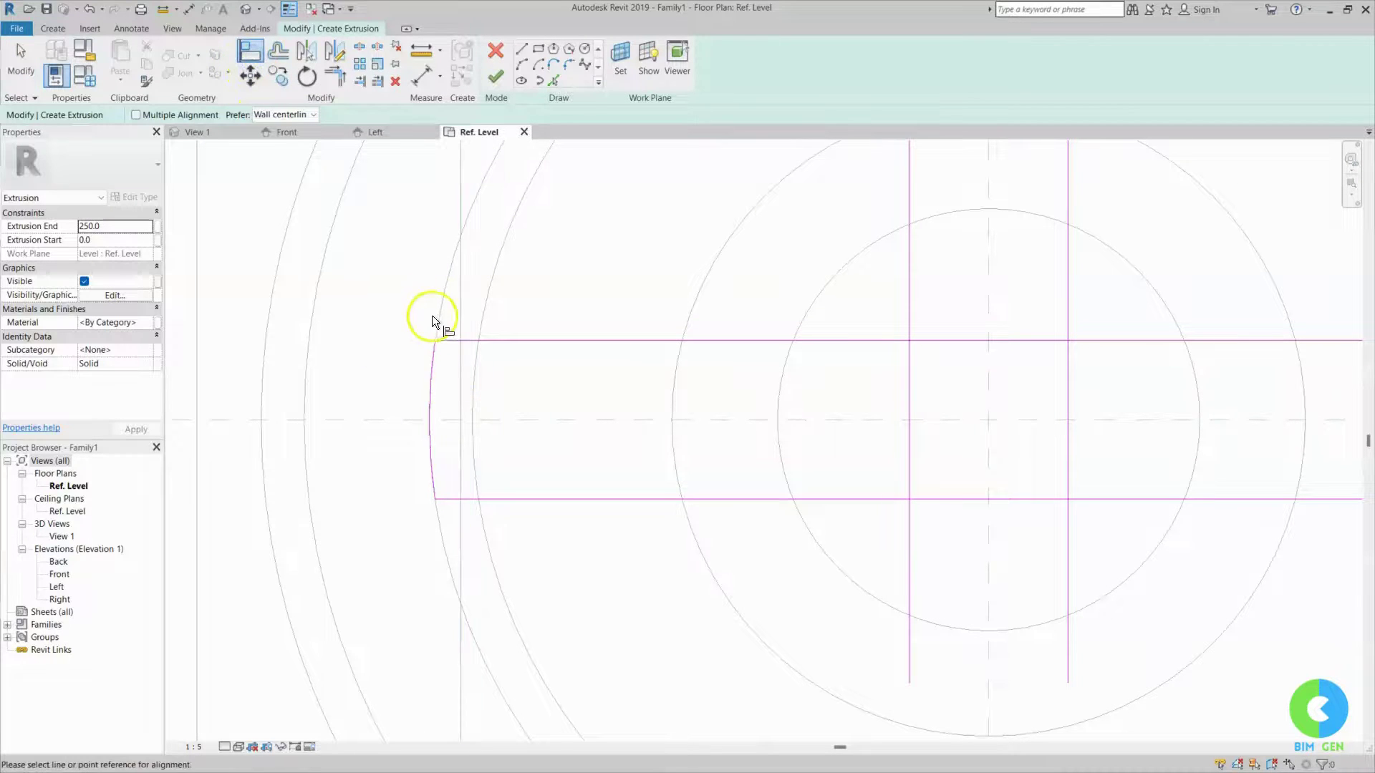
click(435, 373)
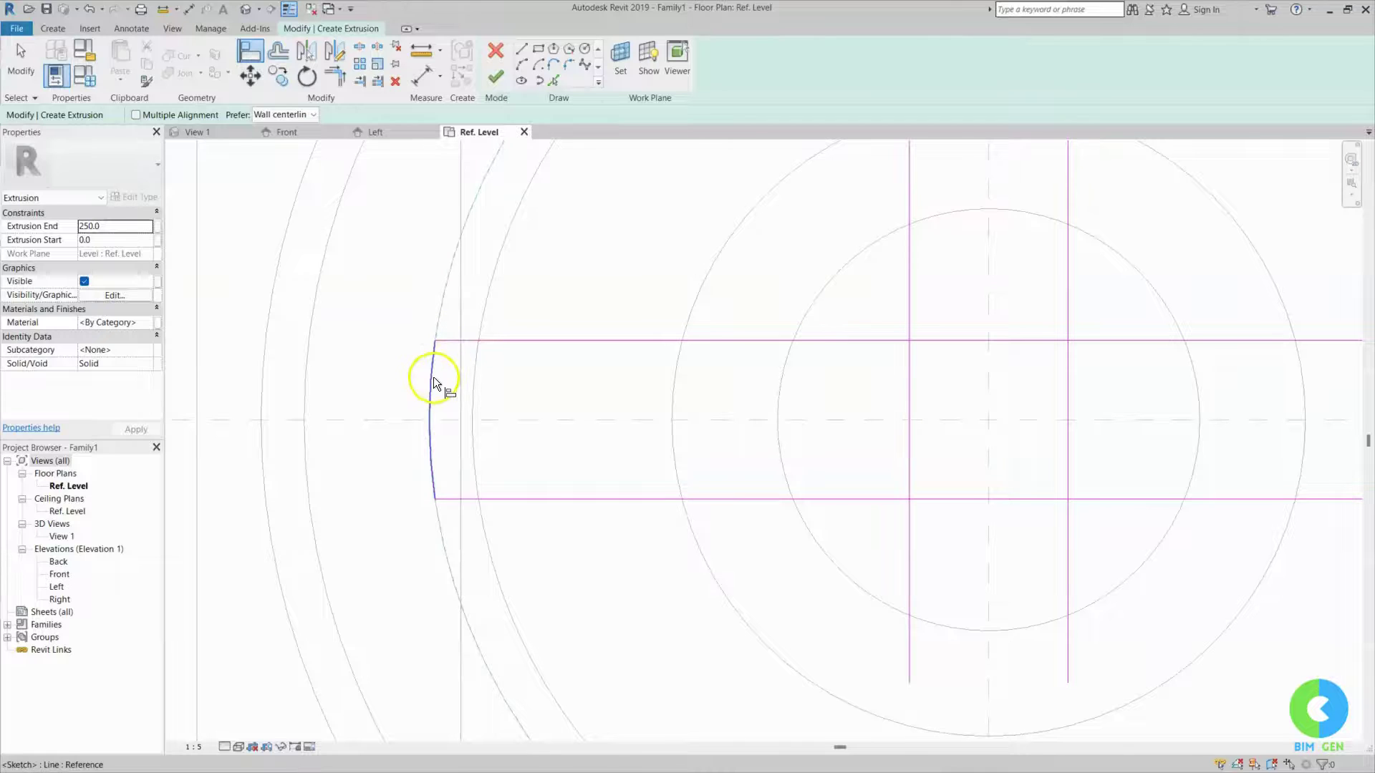
click(415, 397)
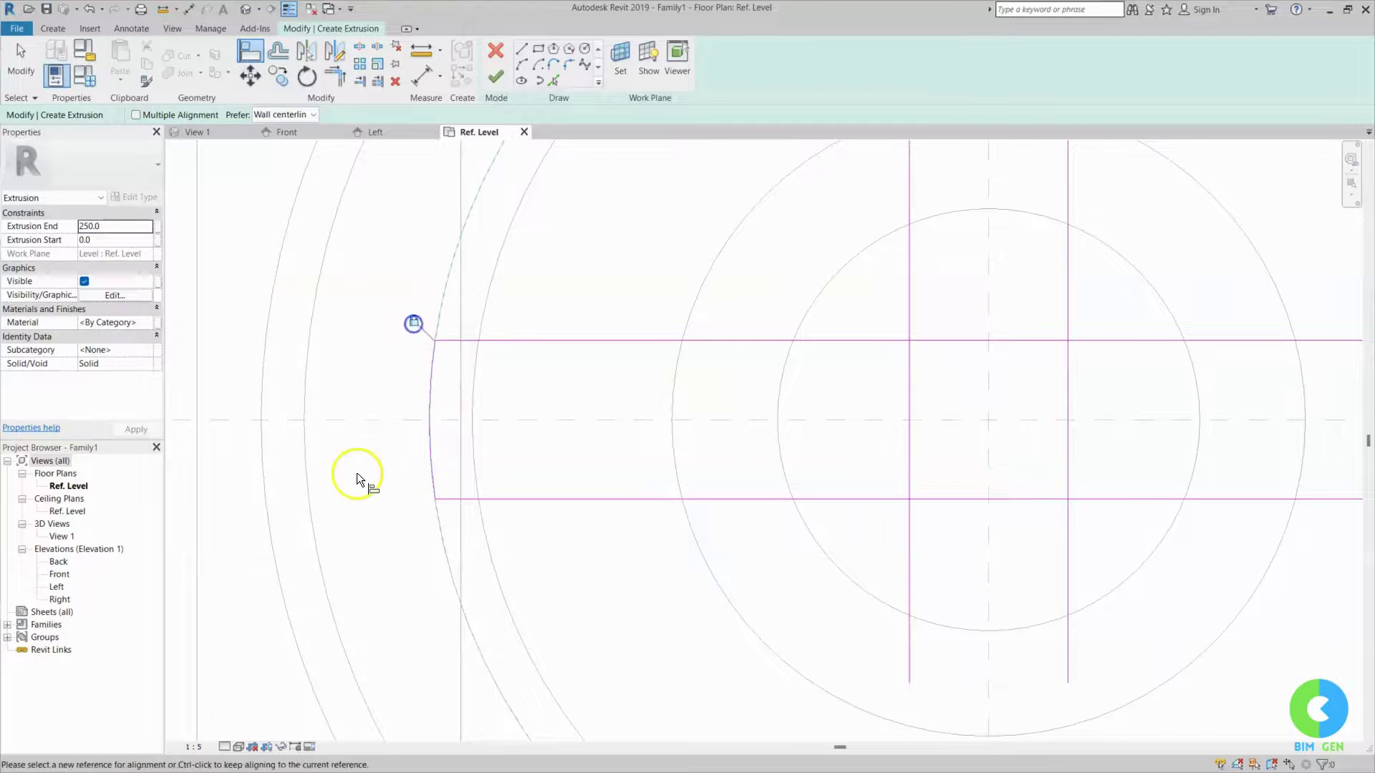
- Pick the handle's circular edge again as the boundary arc for the spoke's right end
scroll(576, 379, down, 5)
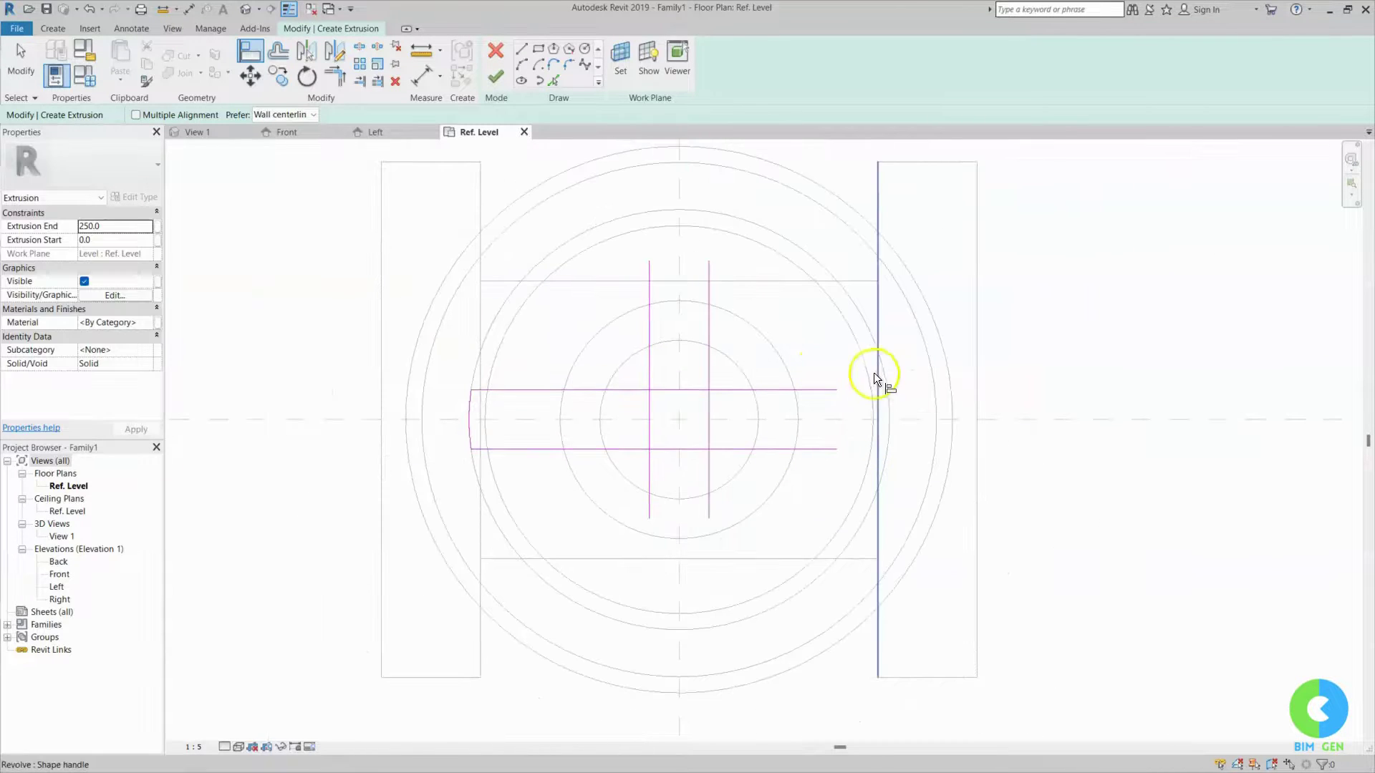
scroll(827, 487, up, 2)
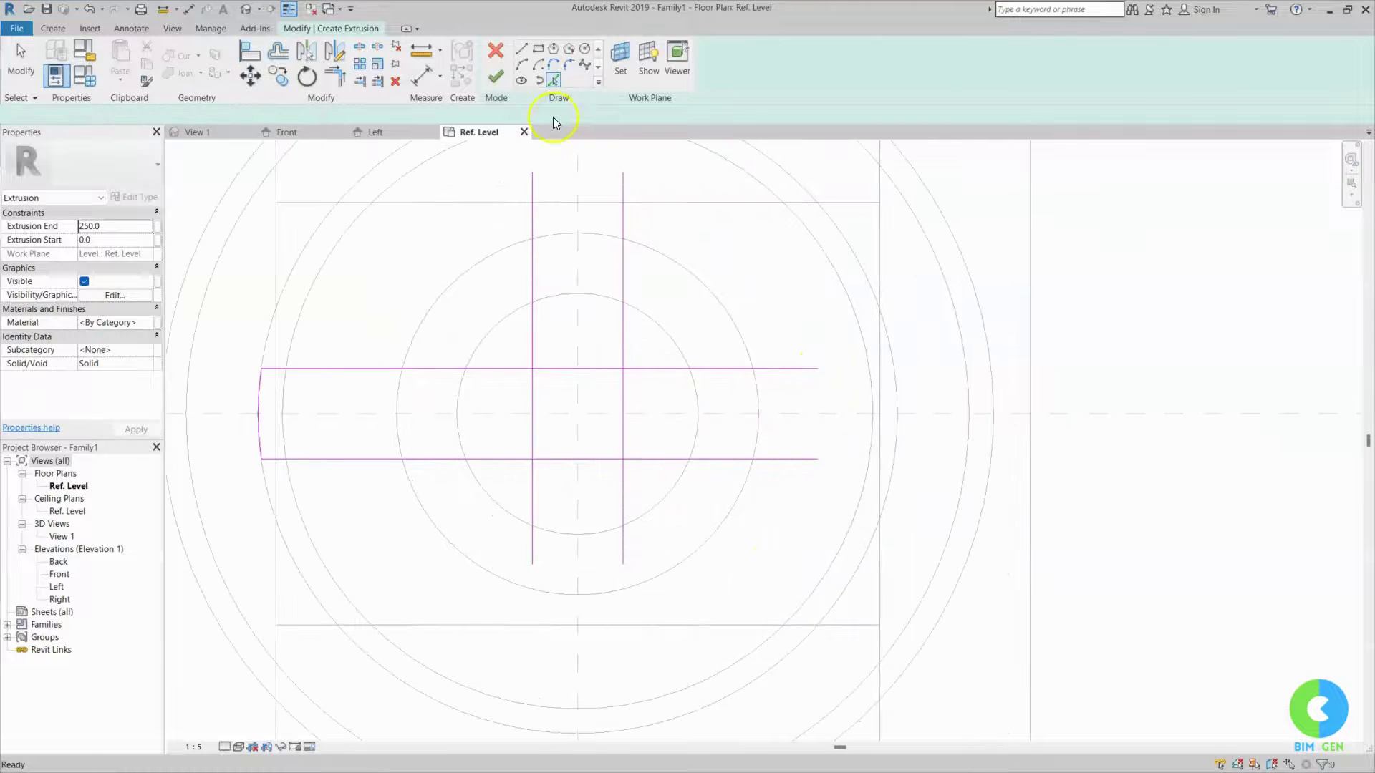
click(553, 81)
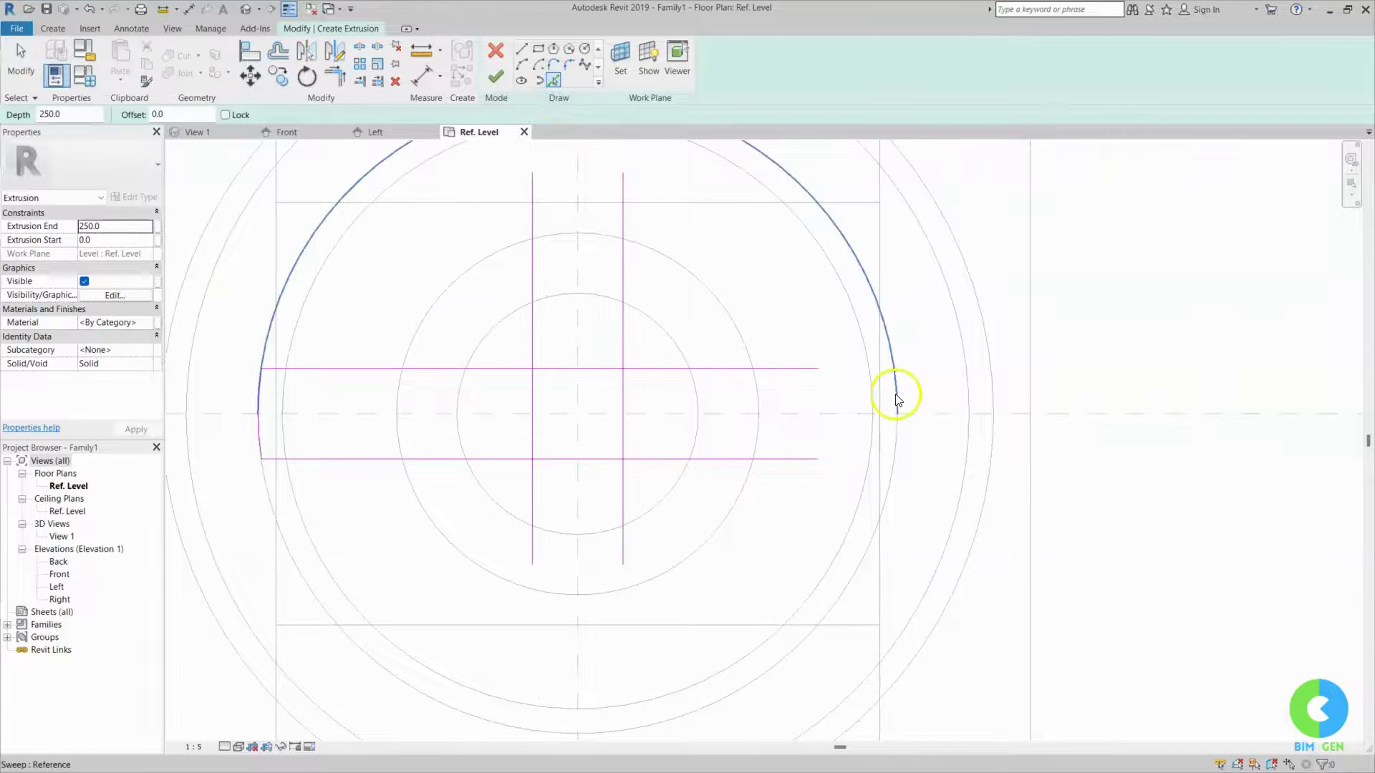
click(849, 473)
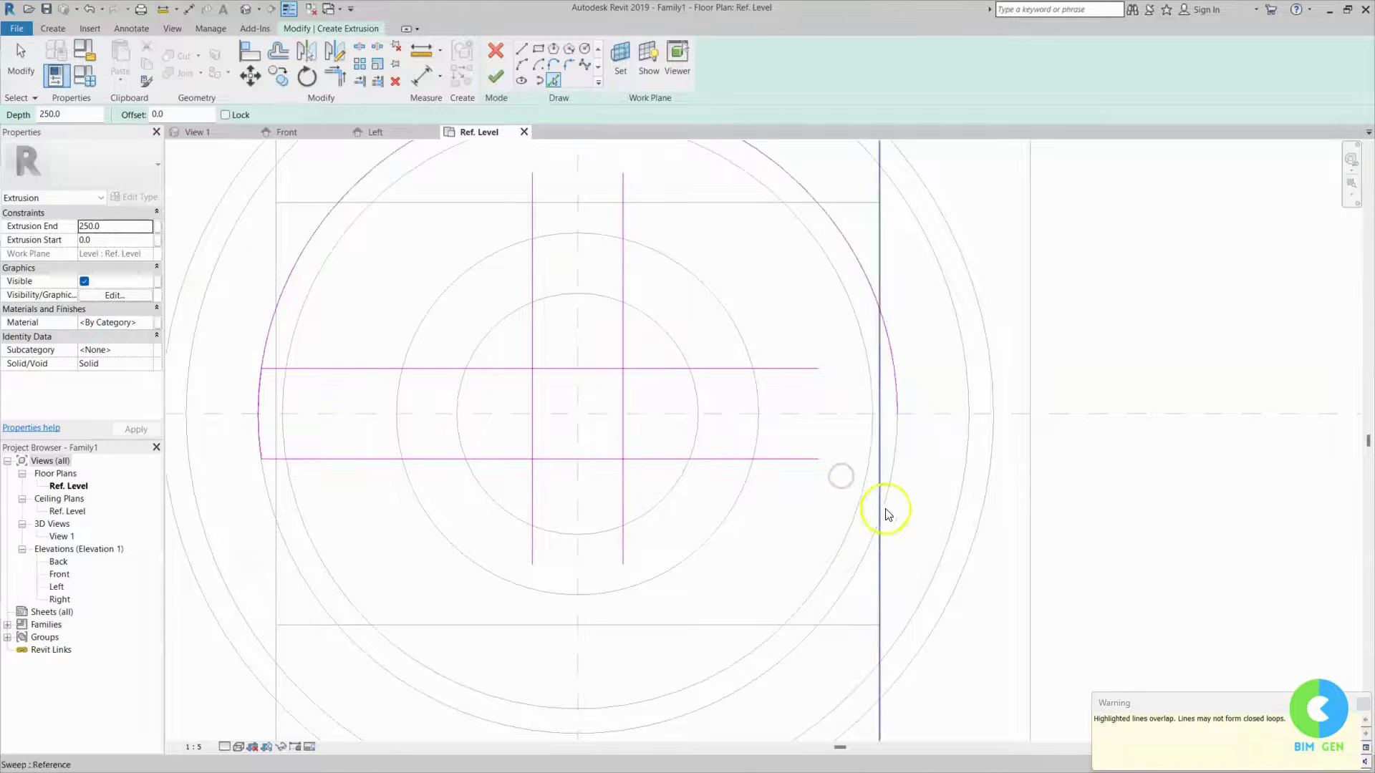
- Trim the picked arc and extend both horizontal lines to it so the spoke's right end forms a closed outline
click(336, 79)
click(797, 458)
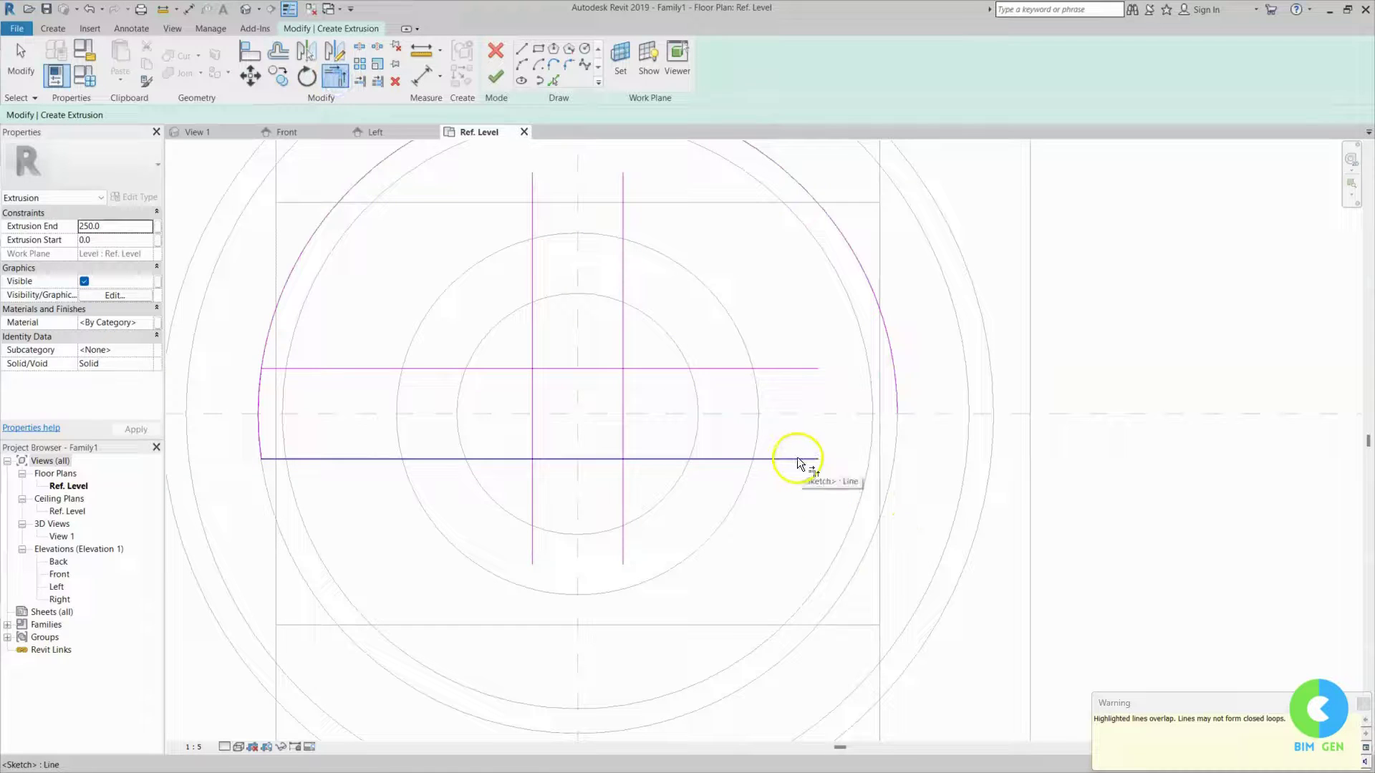
click(896, 399)
click(809, 370)
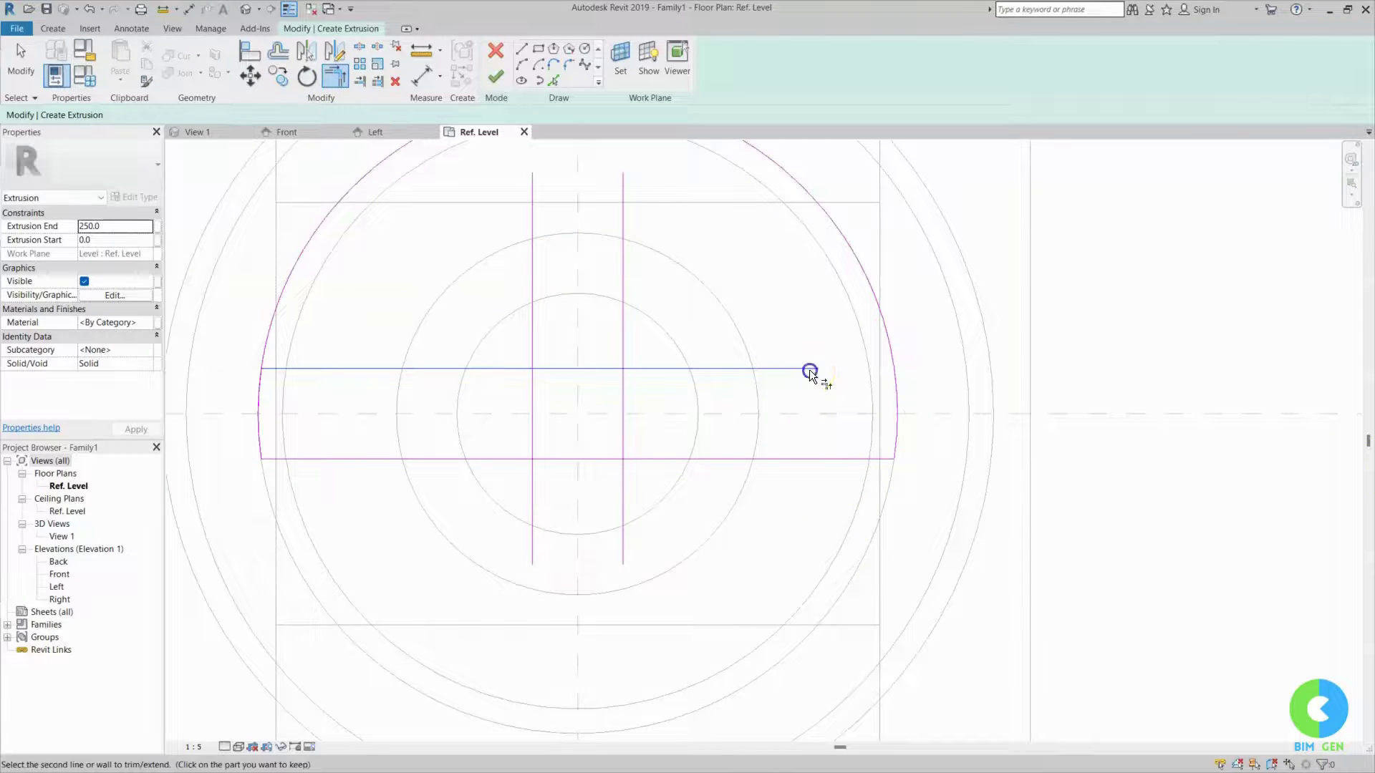
click(904, 405)
key(Escape)
key(Escape)
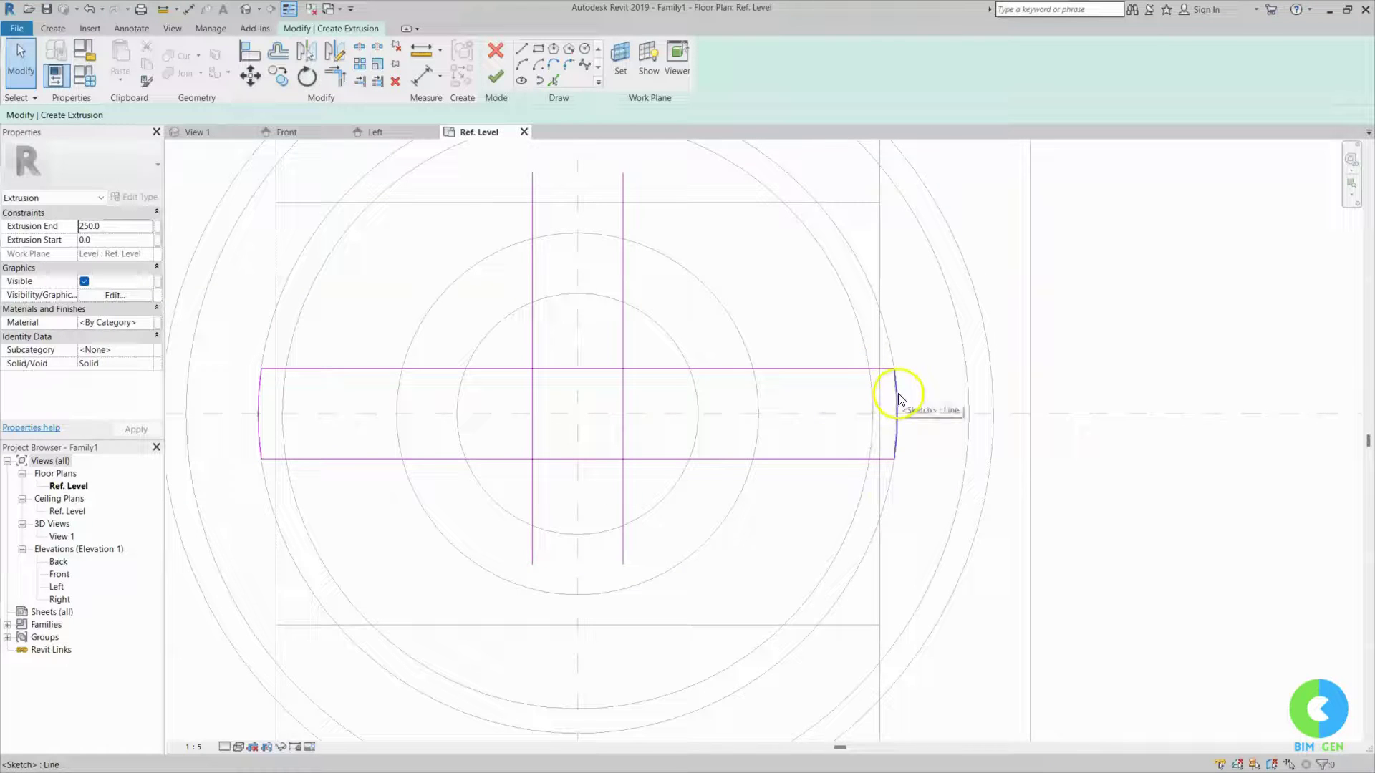
- Align the horizontal spoke's right end arc with the handle's circular edge and lock the alignment
click(250, 56)
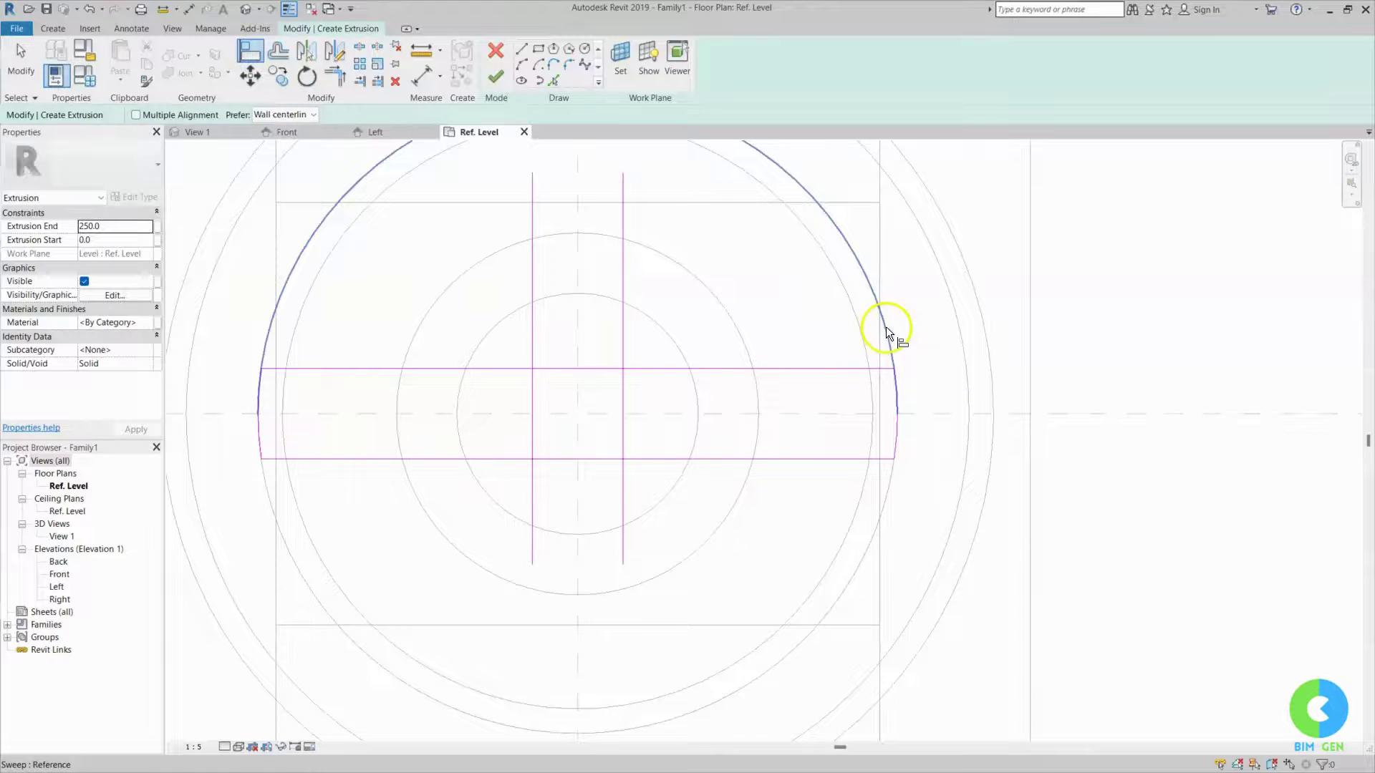
click(886, 327)
click(895, 426)
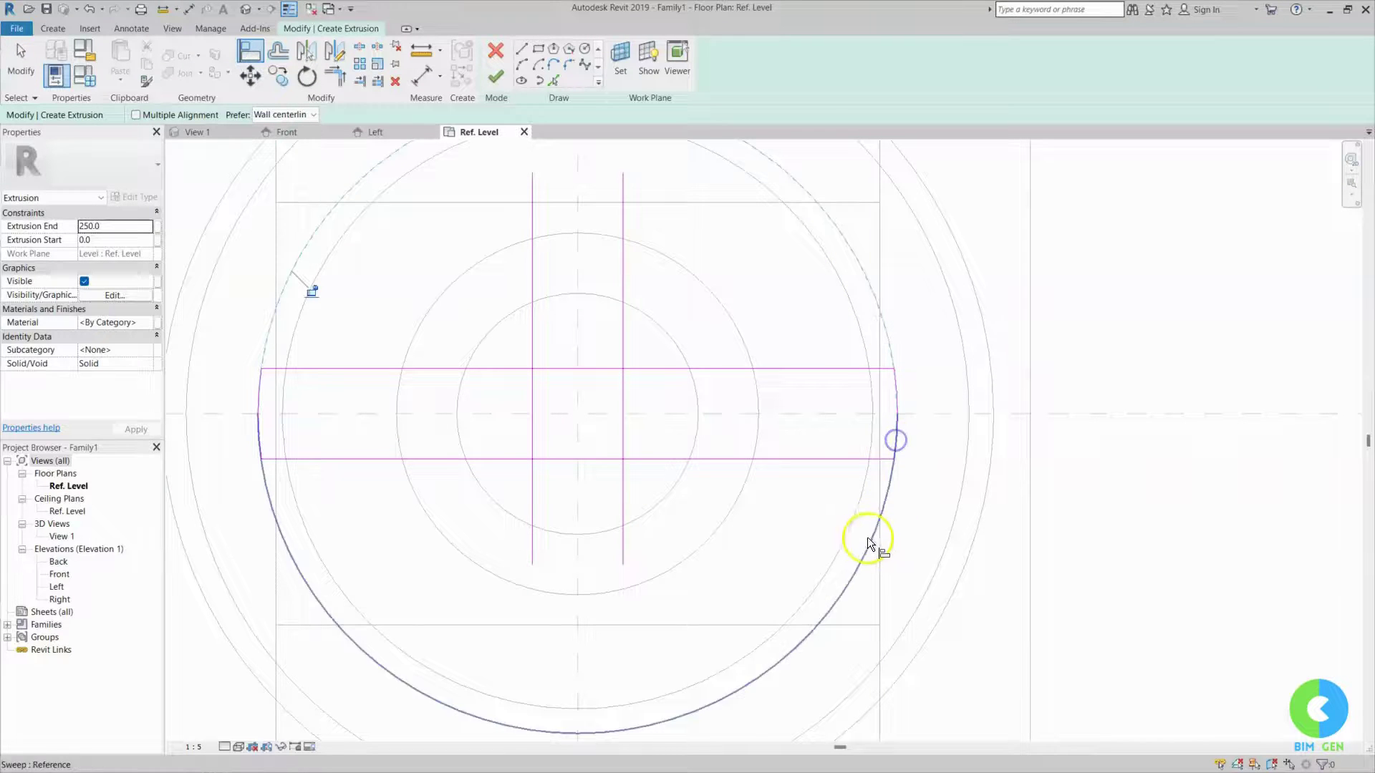
middle_click(312, 294)
key(Escape)
key(Escape)
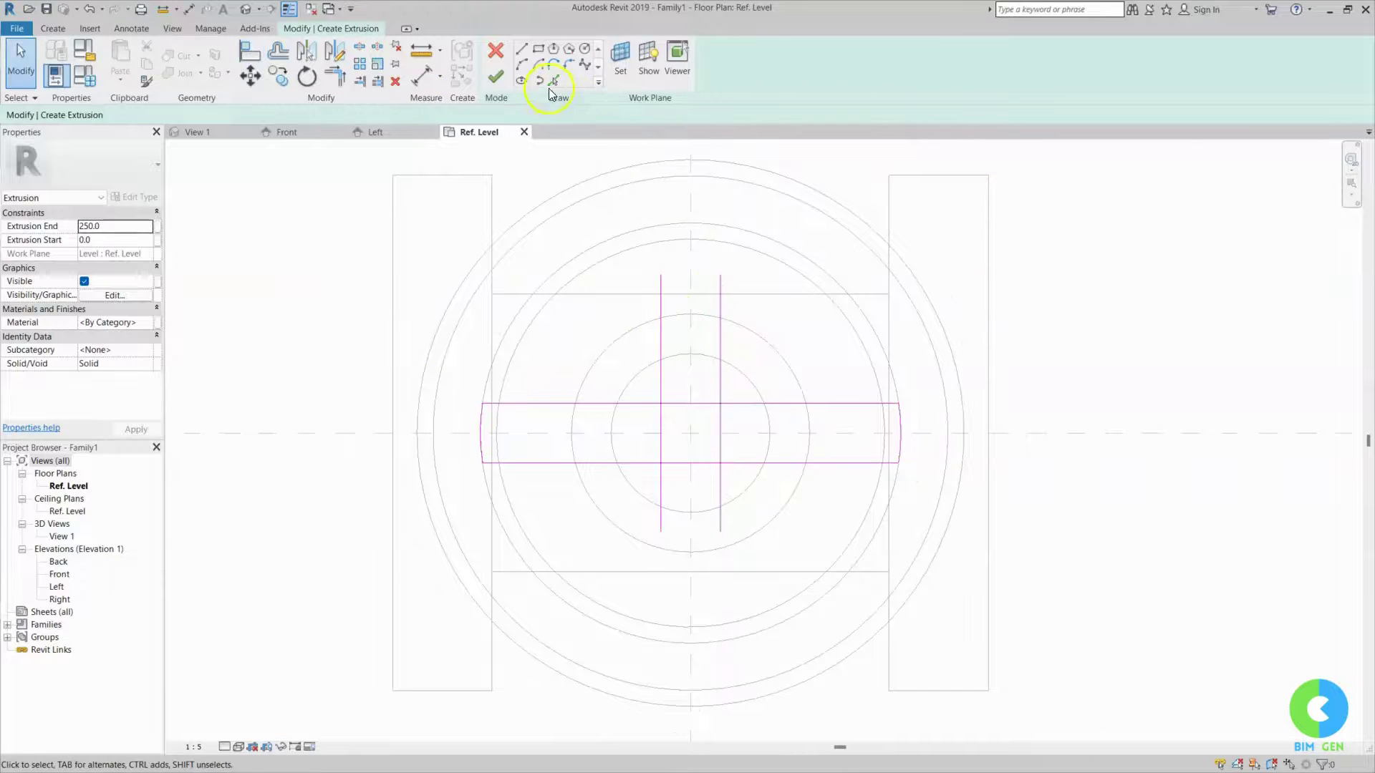
- Pick the upper and lower halves of the handle's circular edge as boundary arcs for the vertical spoke
click(553, 81)
click(691, 225)
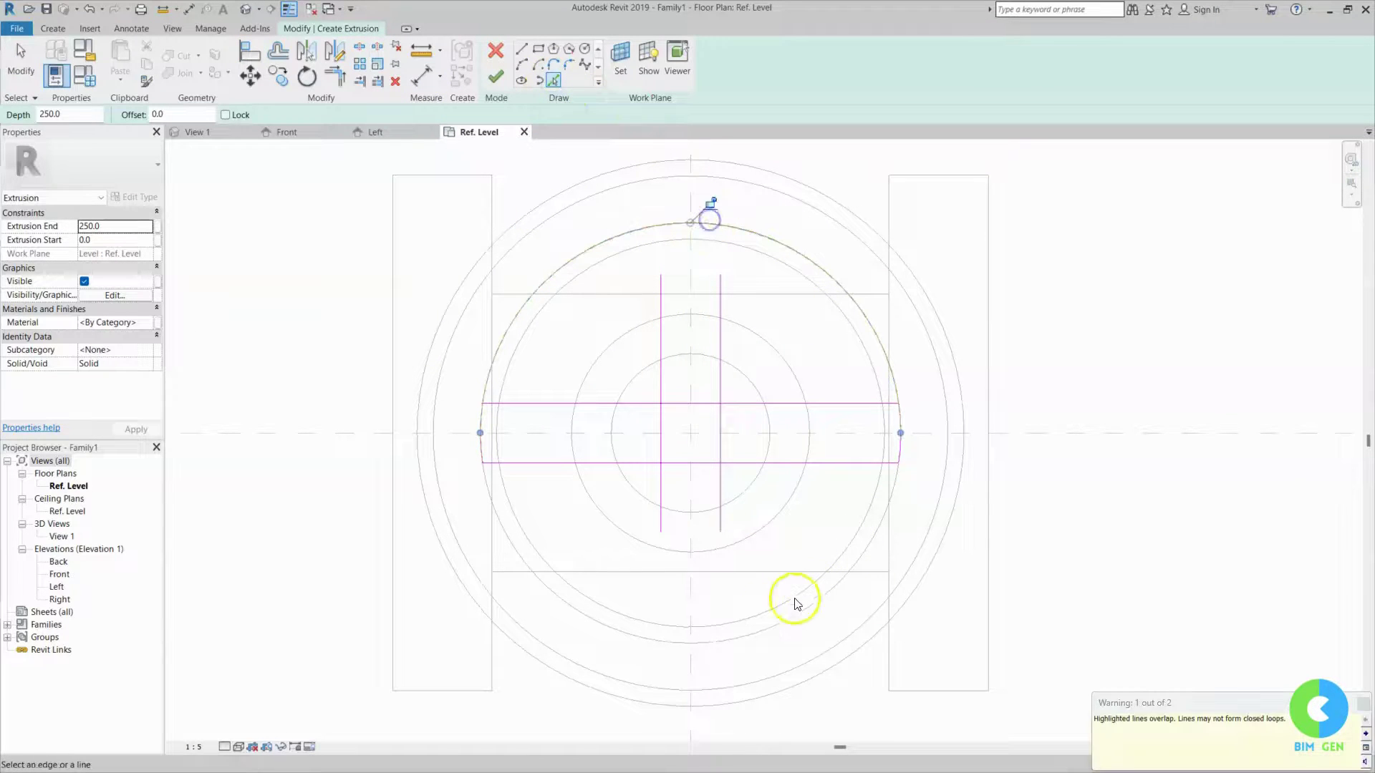
click(712, 642)
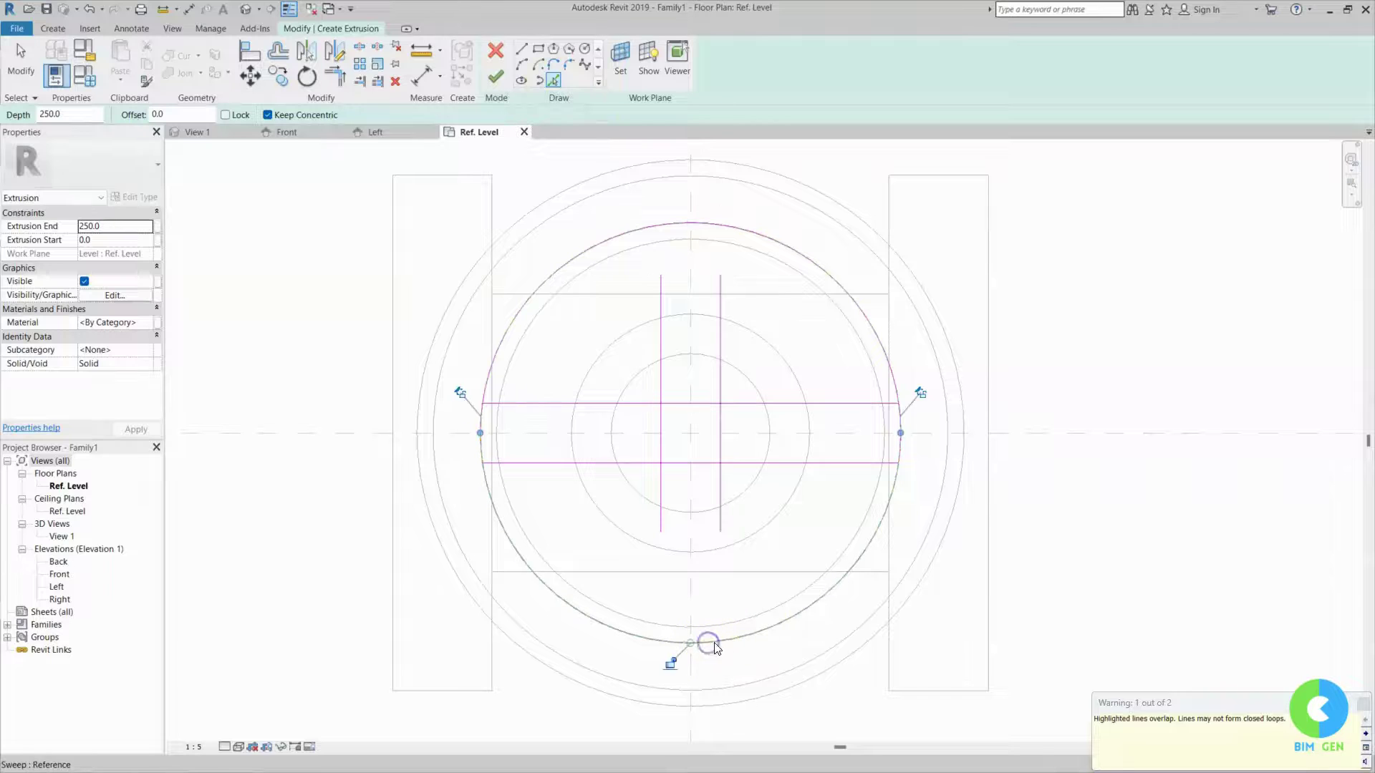
key(Escape)
- Trim the picked arcs with both vertical lines so the vertical spoke is closed at its lower and upper ends
click(341, 85)
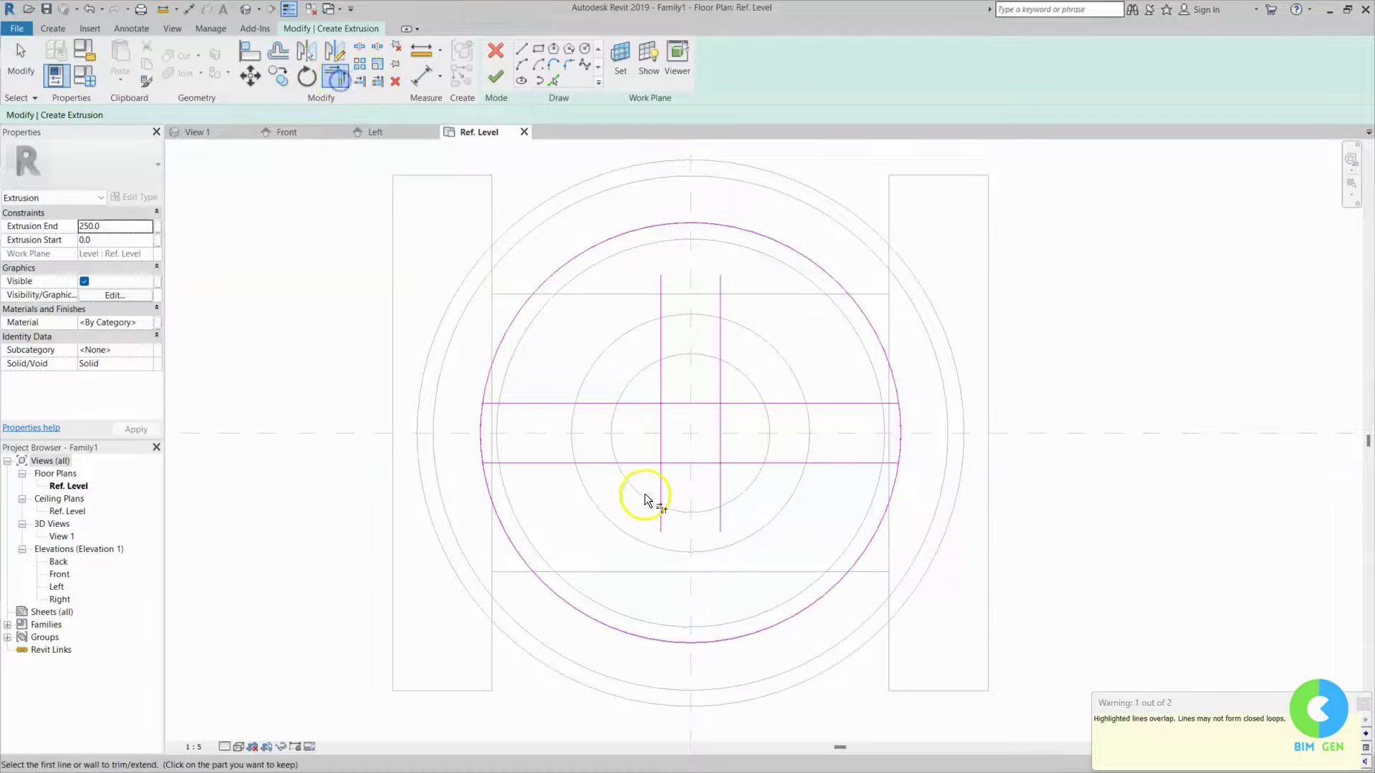
click(659, 496)
click(677, 642)
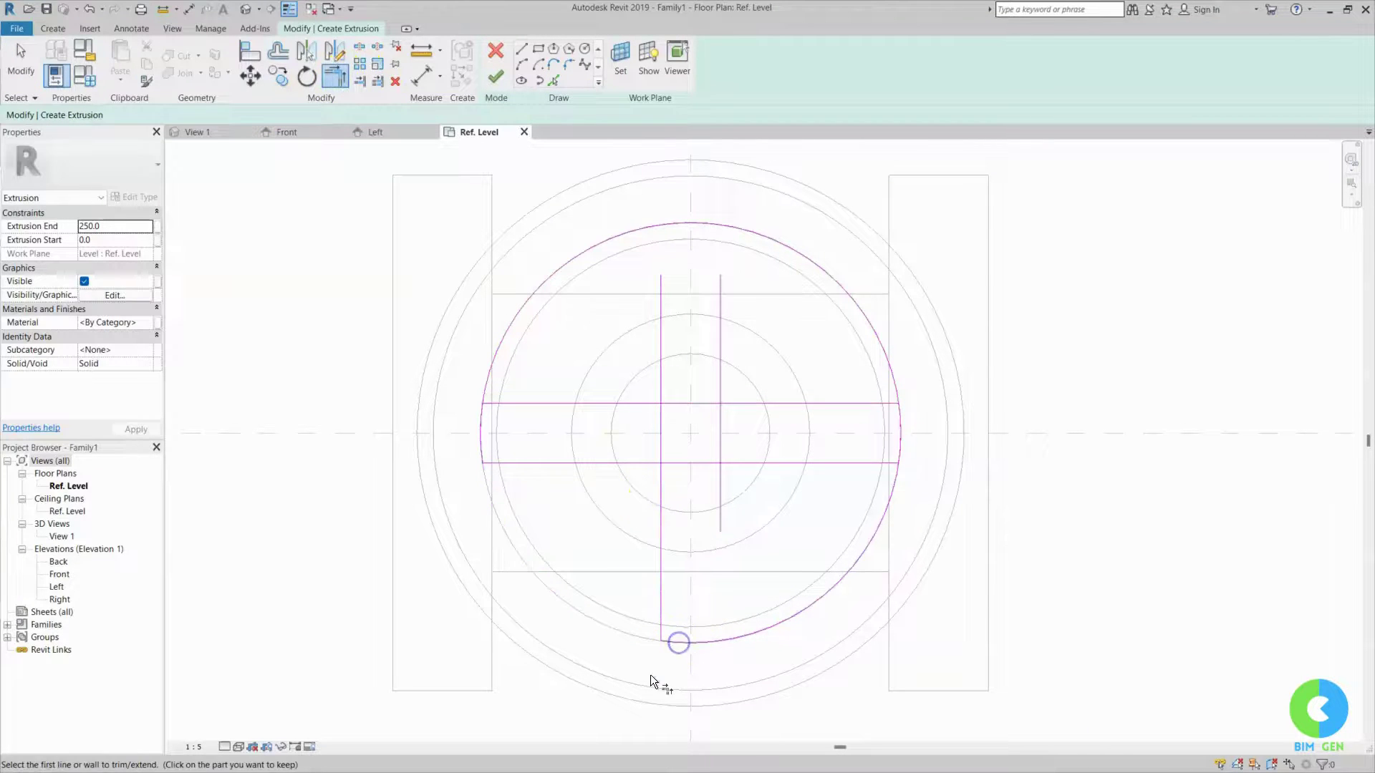
click(719, 513)
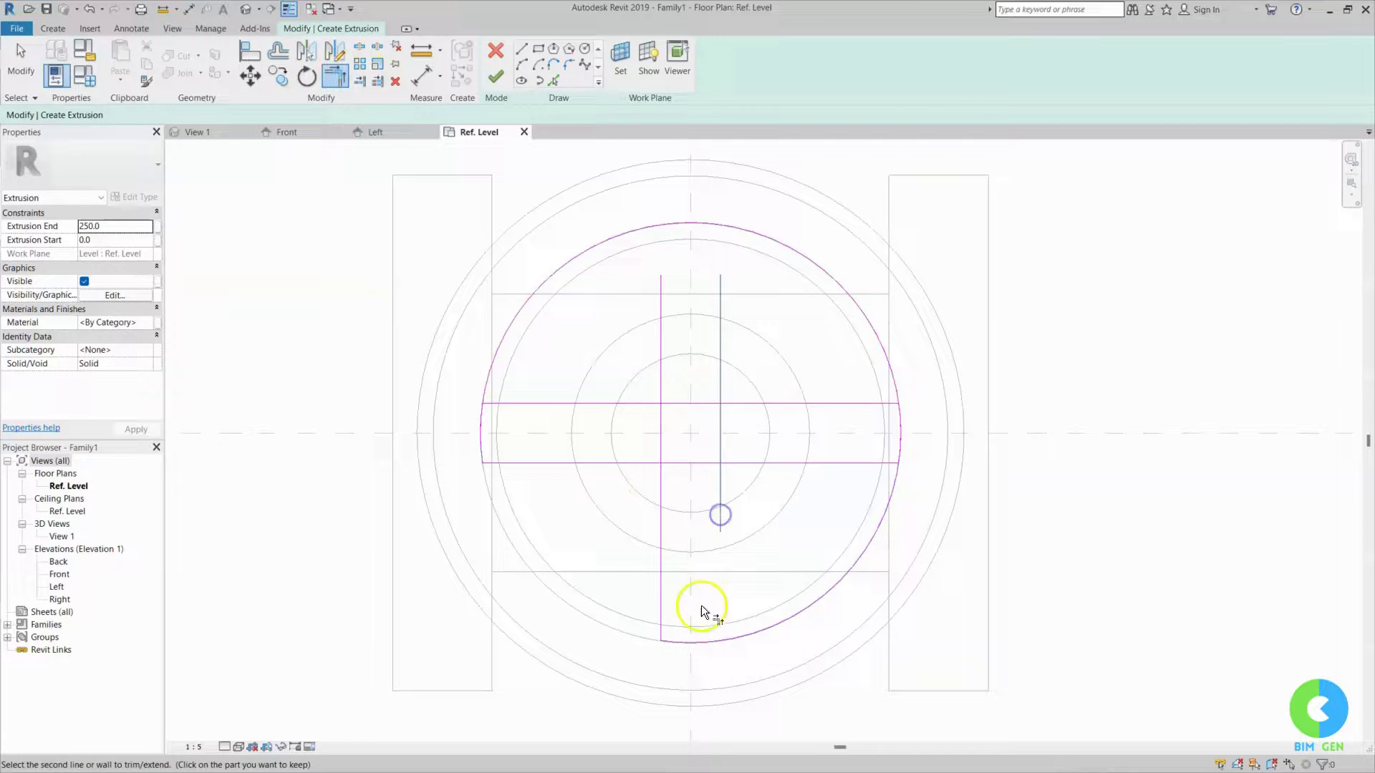
click(672, 639)
click(661, 281)
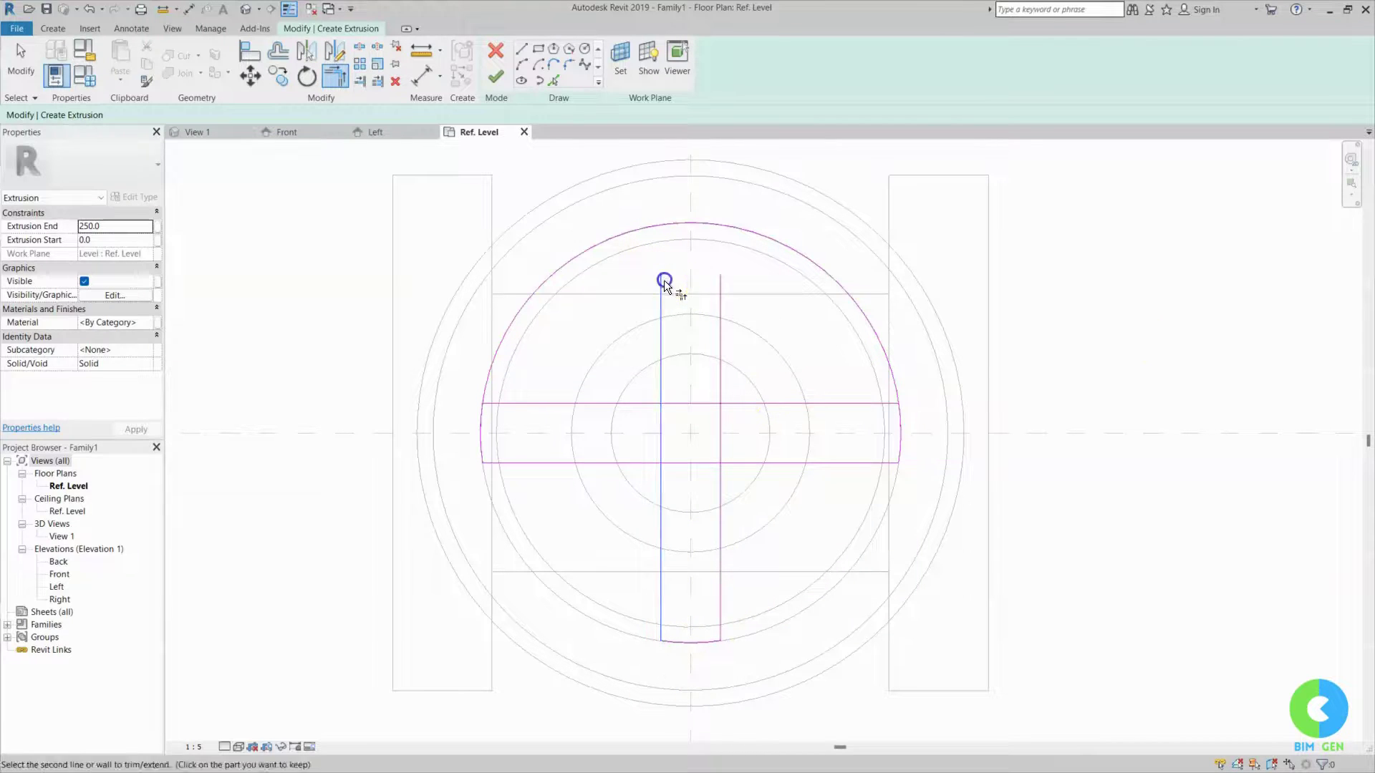
click(672, 228)
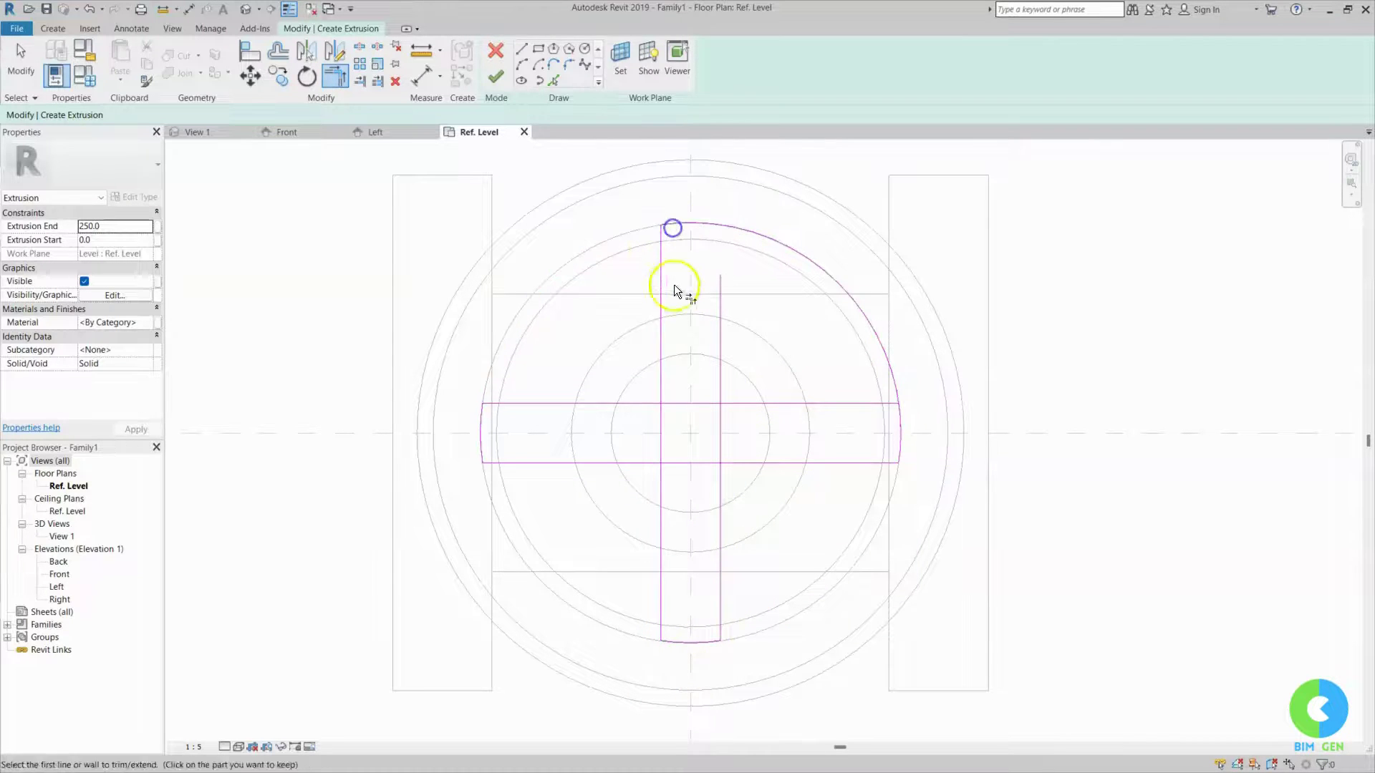
click(722, 280)
click(685, 224)
key(Escape)
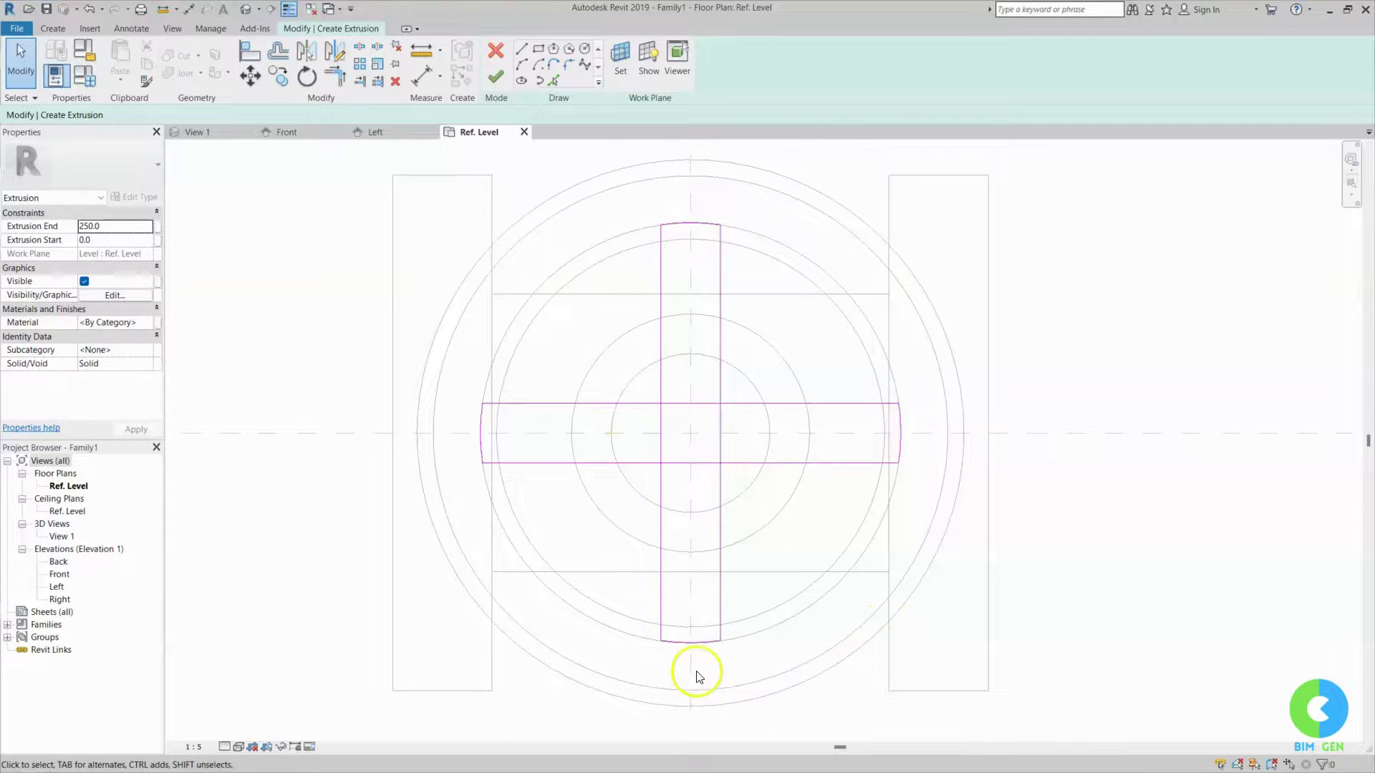
- Align the vertical spoke's lower and upper end arcs with the handle's circular edge and lock both alignments
scroll(697, 673, up, 2)
click(679, 633)
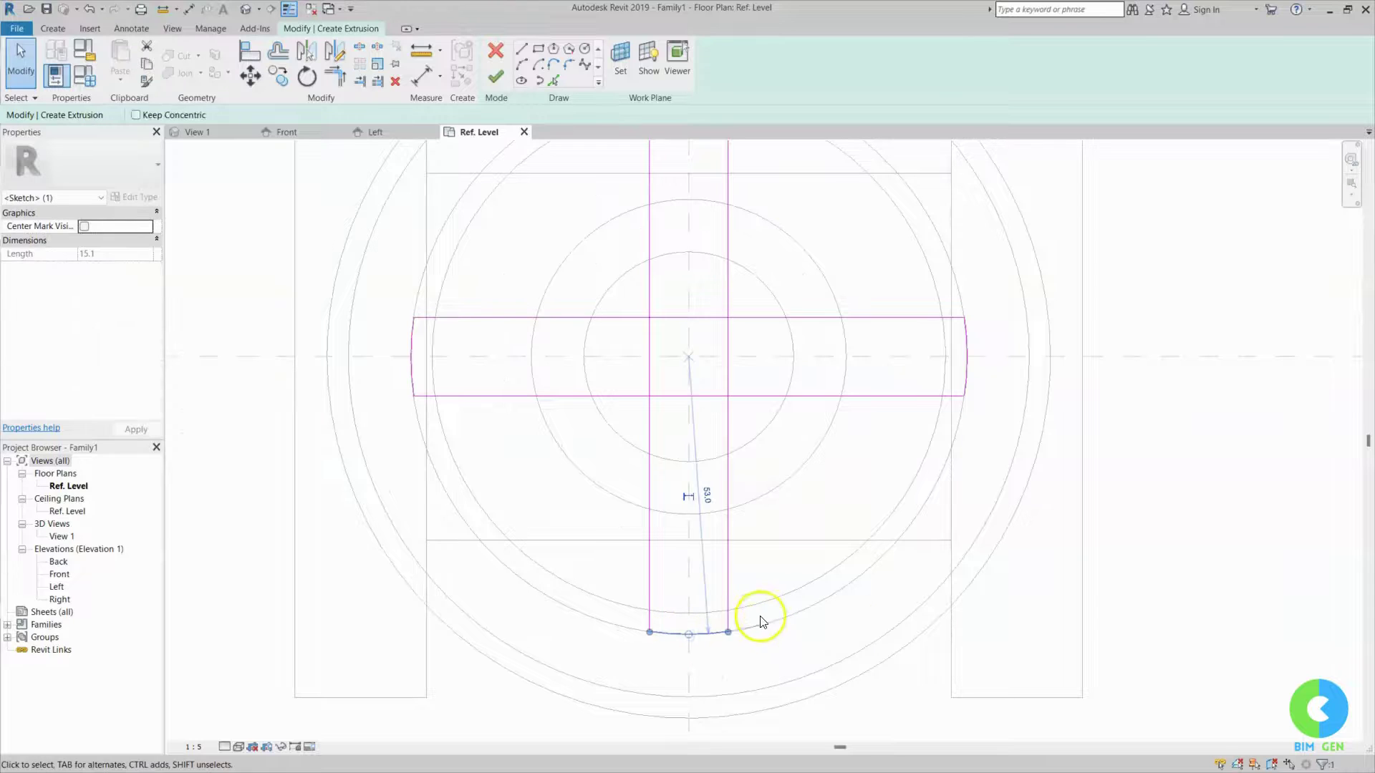
click(250, 54)
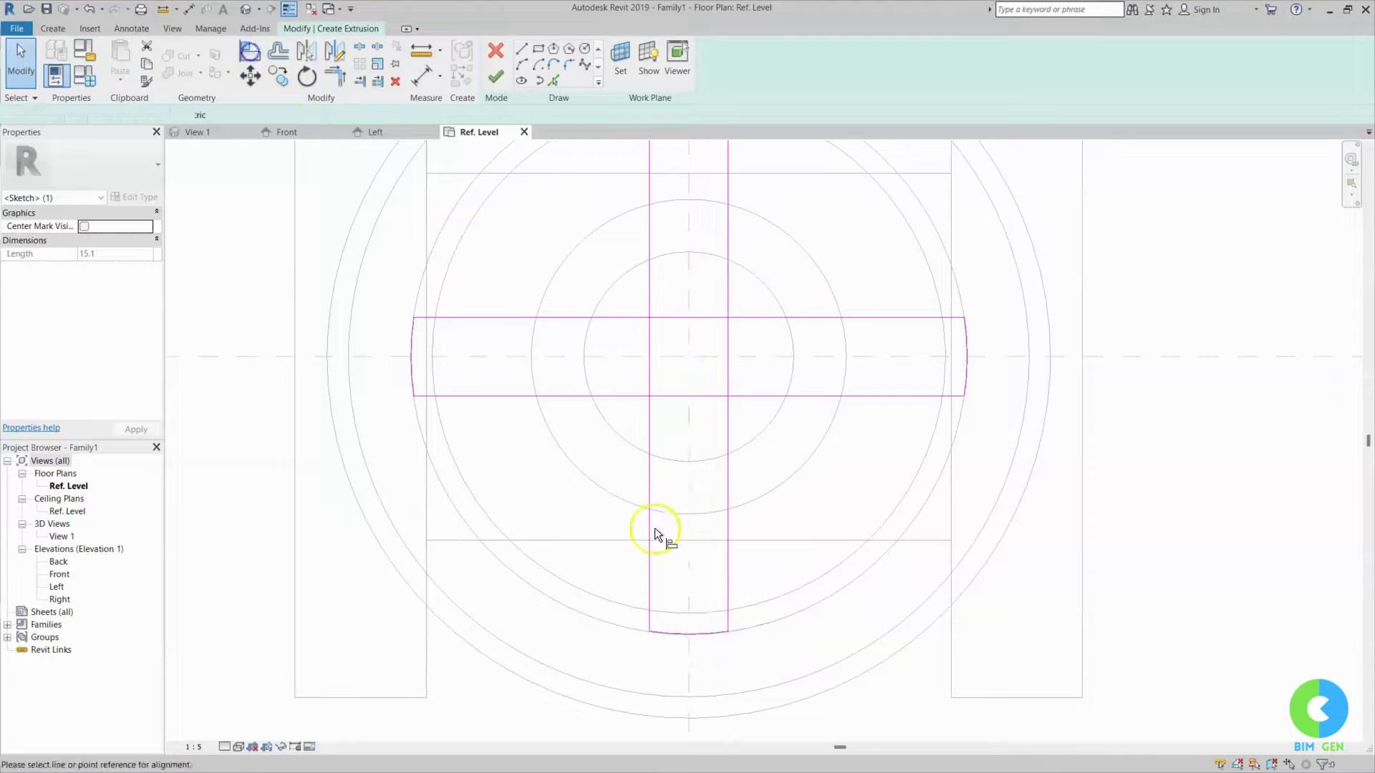
click(744, 632)
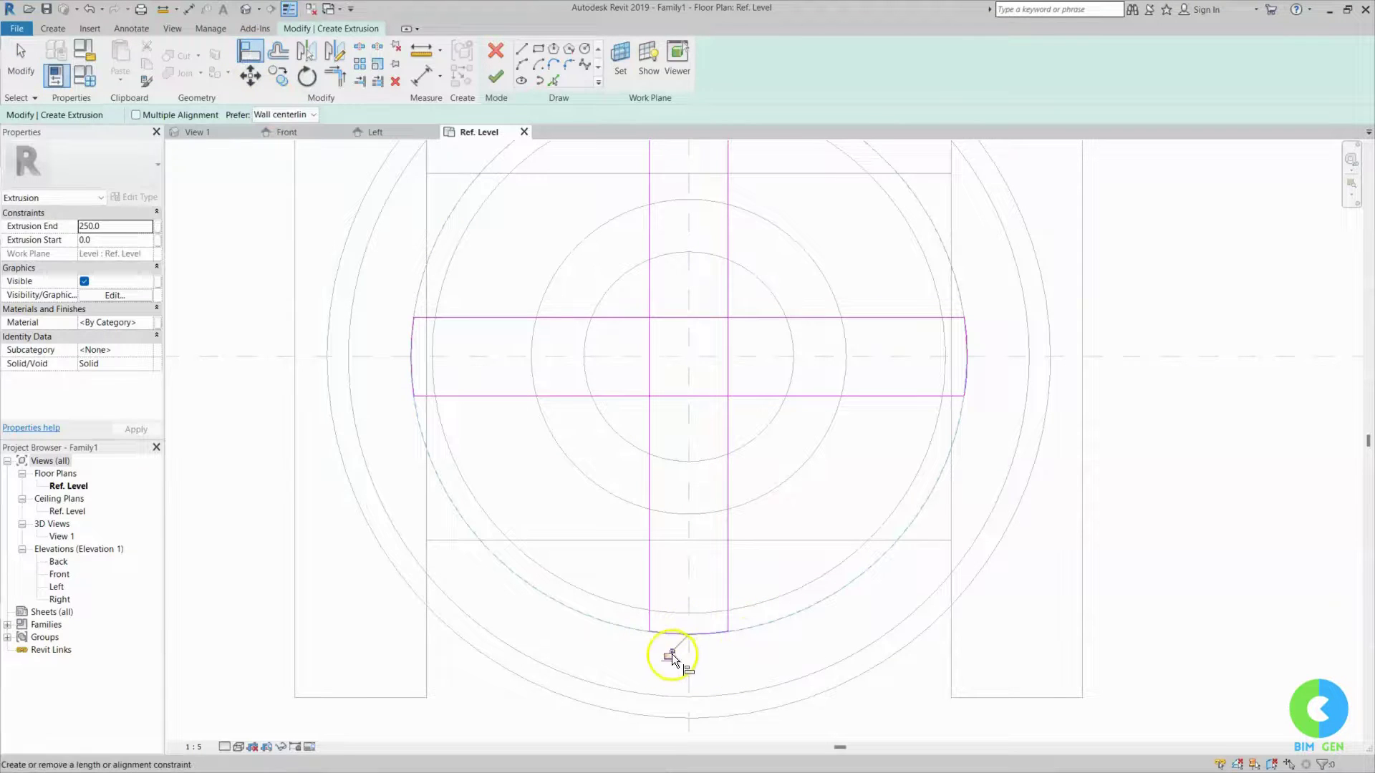
scroll(703, 648, down, 3)
scroll(792, 506, up, 2)
middle_drag(716, 315, 702, 485)
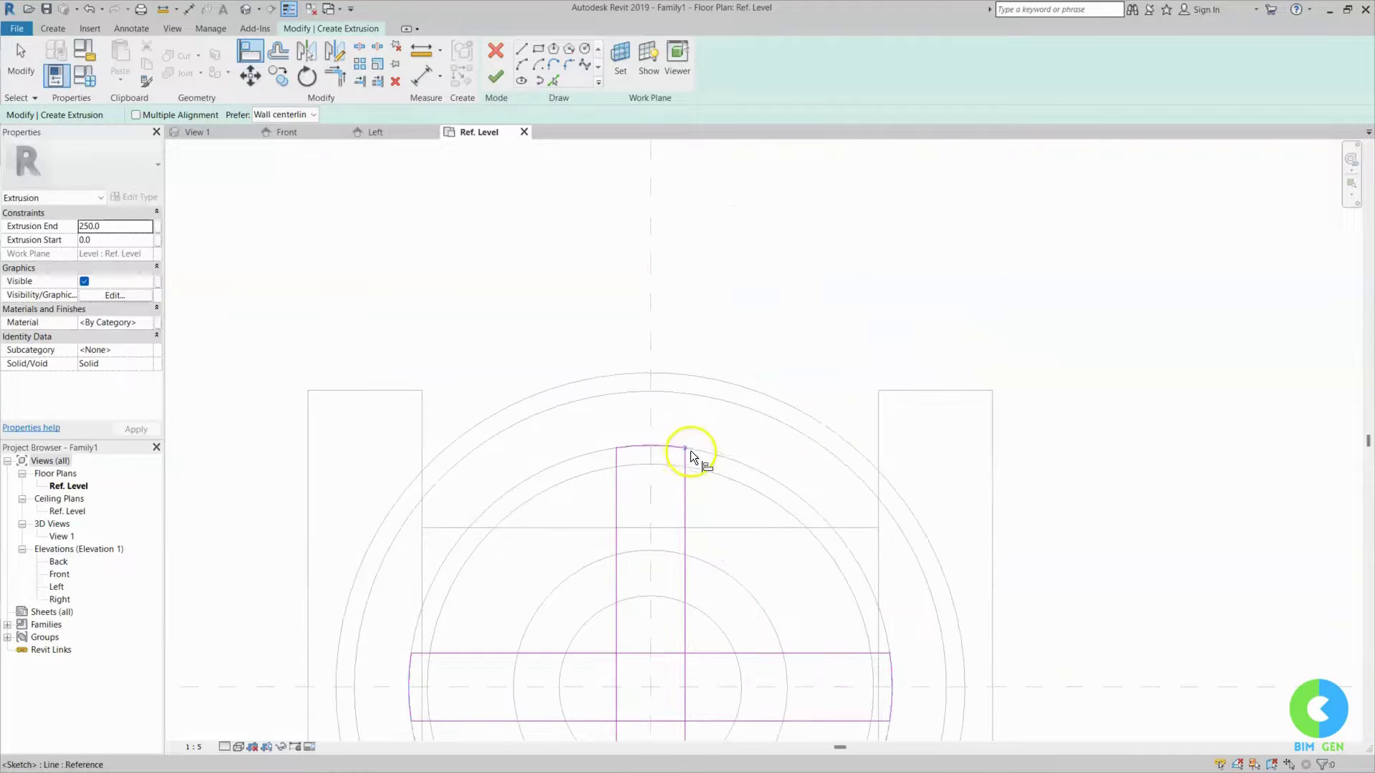
click(666, 448)
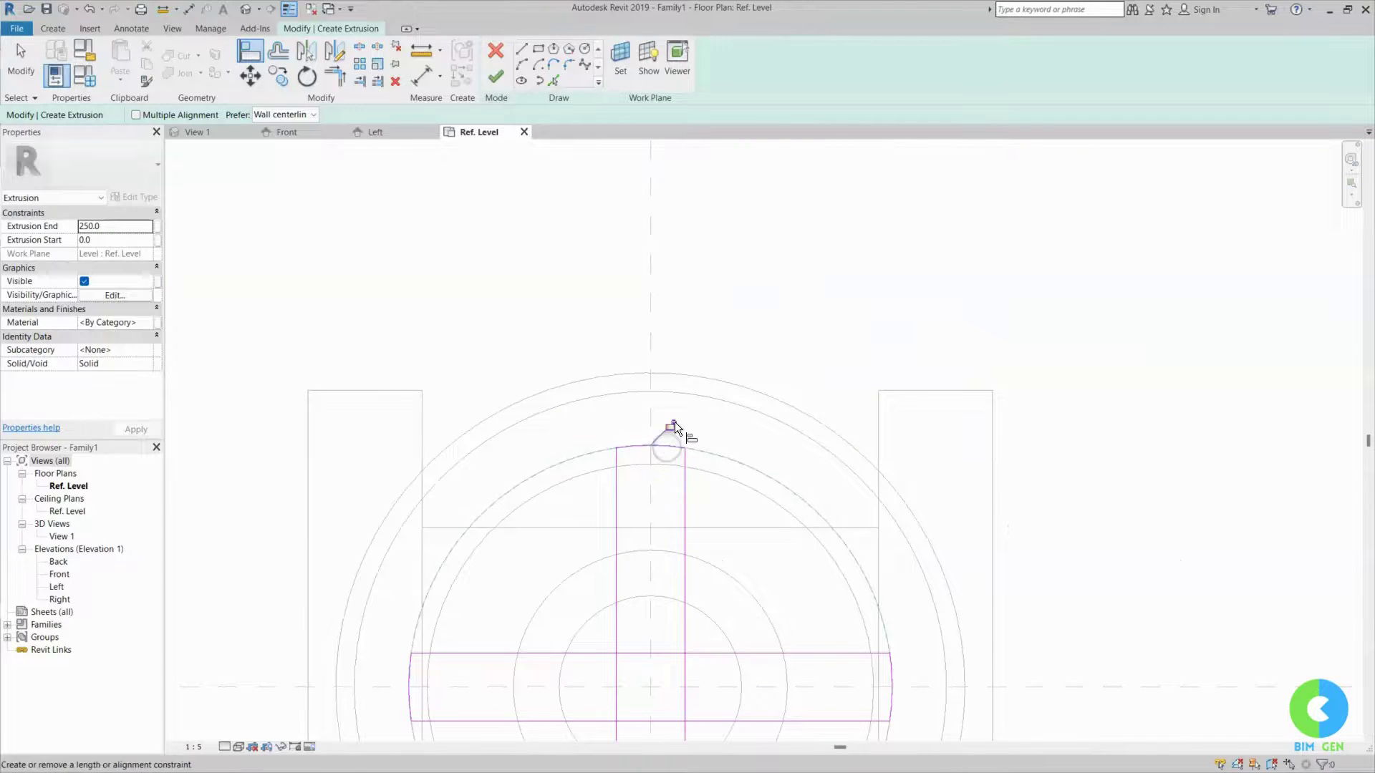
scroll(689, 264, down, 3)
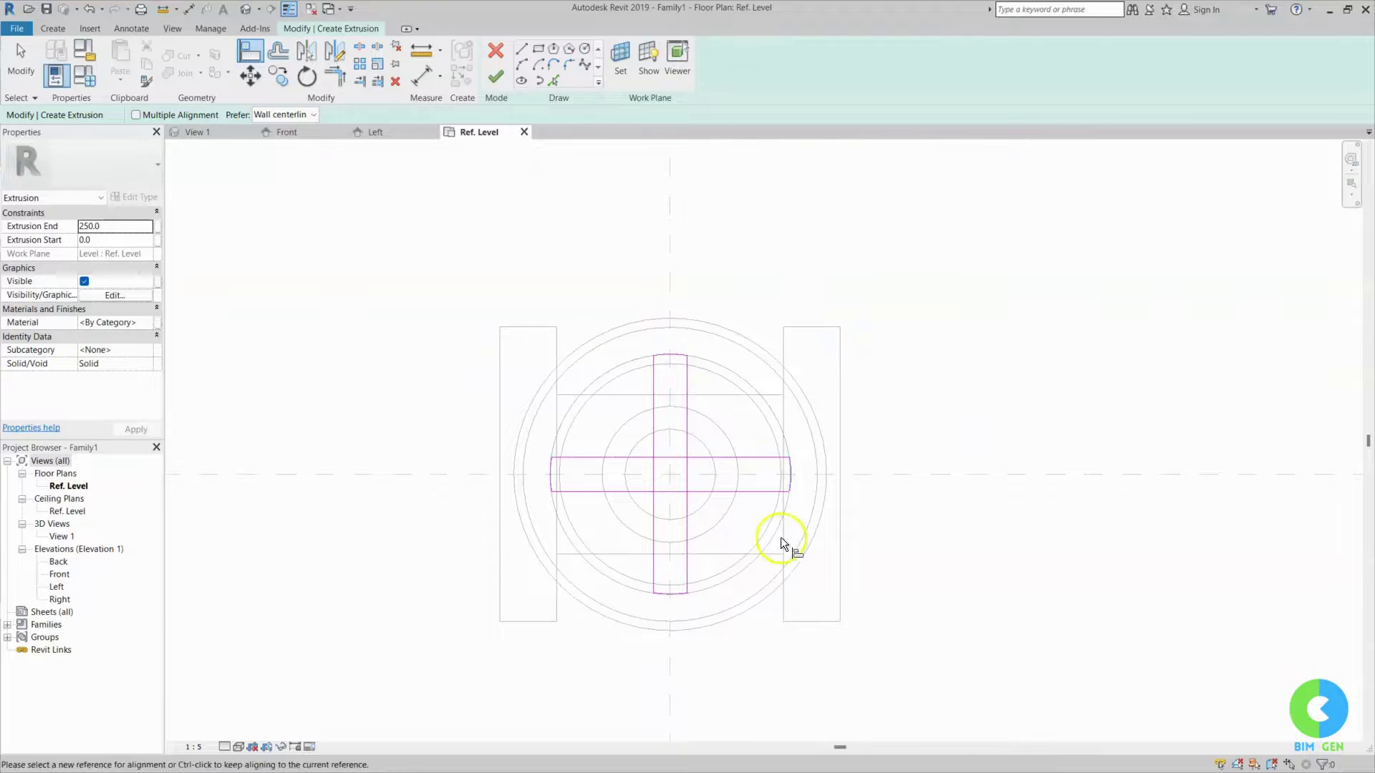
scroll(651, 523, up, 2)
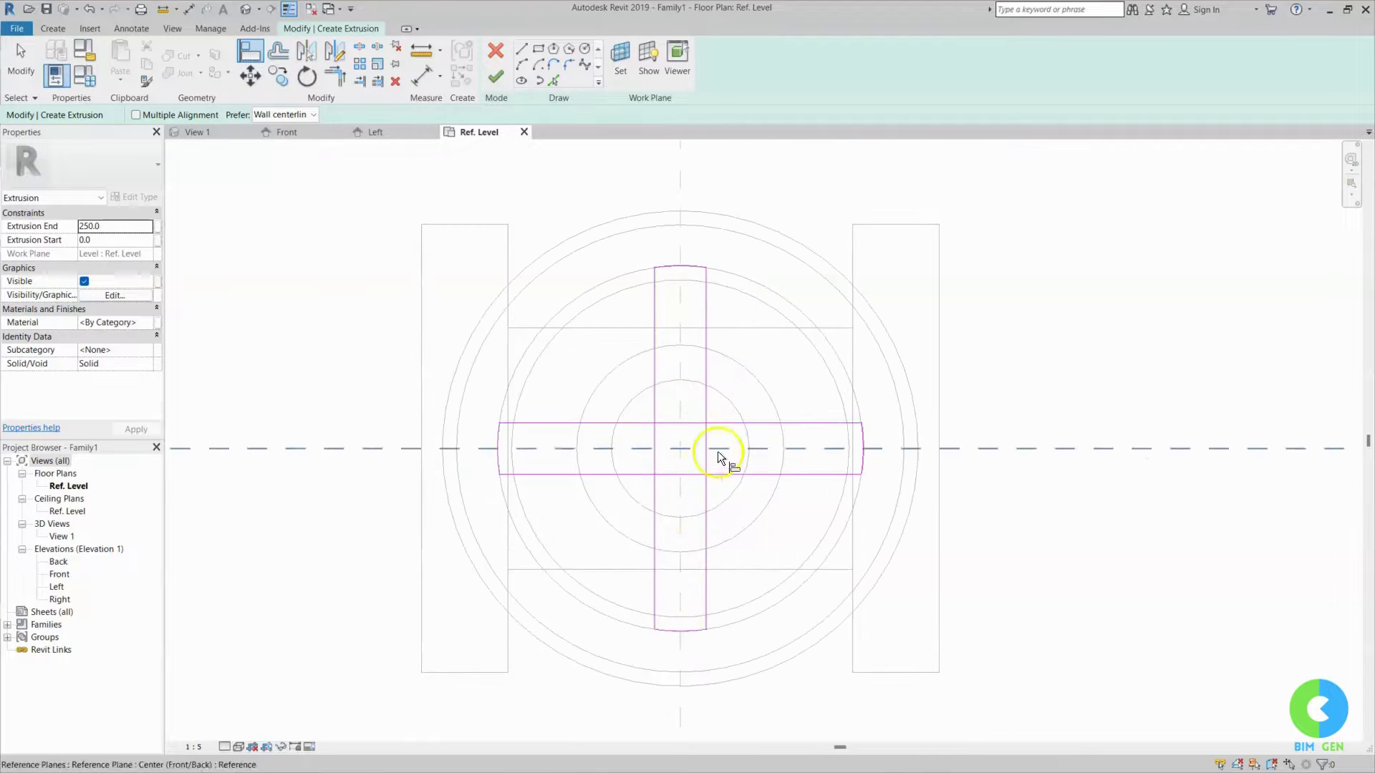
click(679, 423)
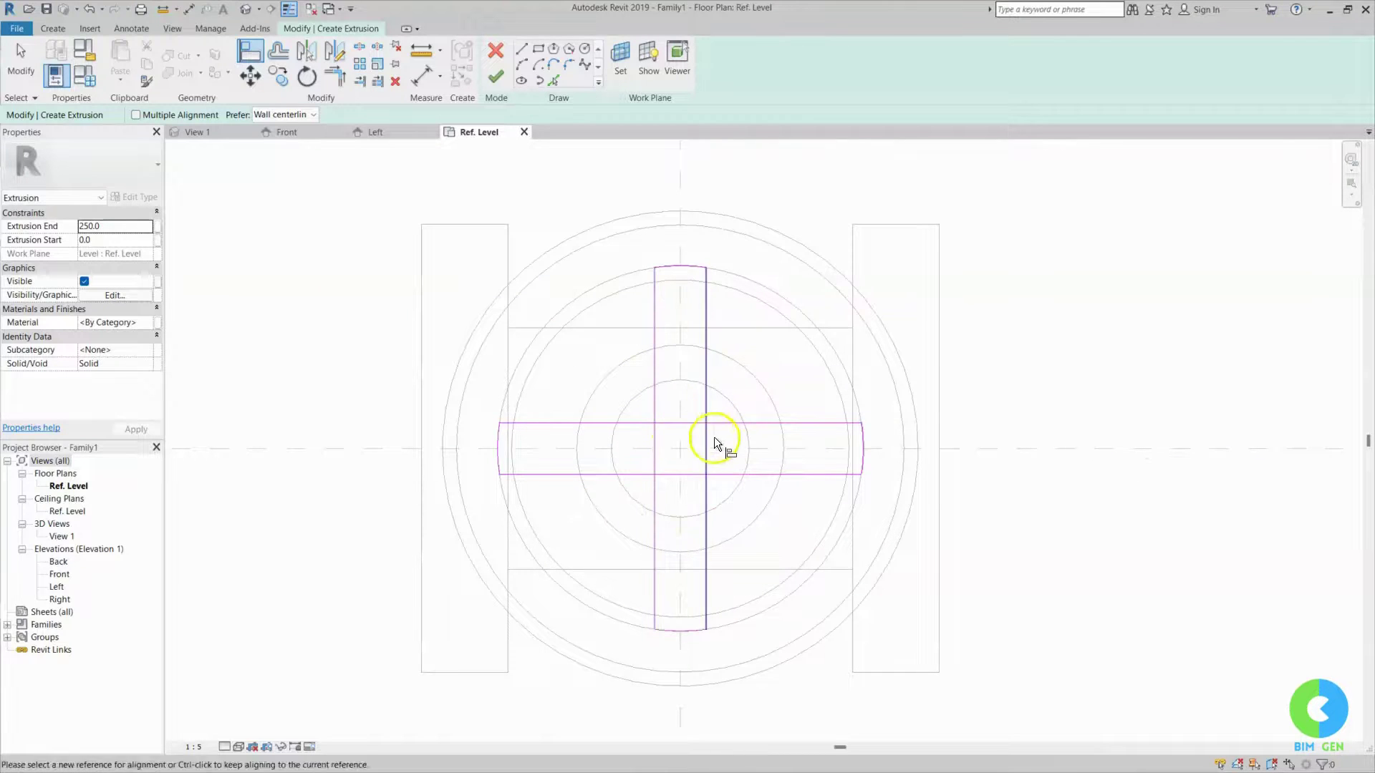
key(Escape)
key(Escape)
- Split the horizontal and vertical spoke lines inside the central square where the two spokes cross
scroll(718, 451, up, 2)
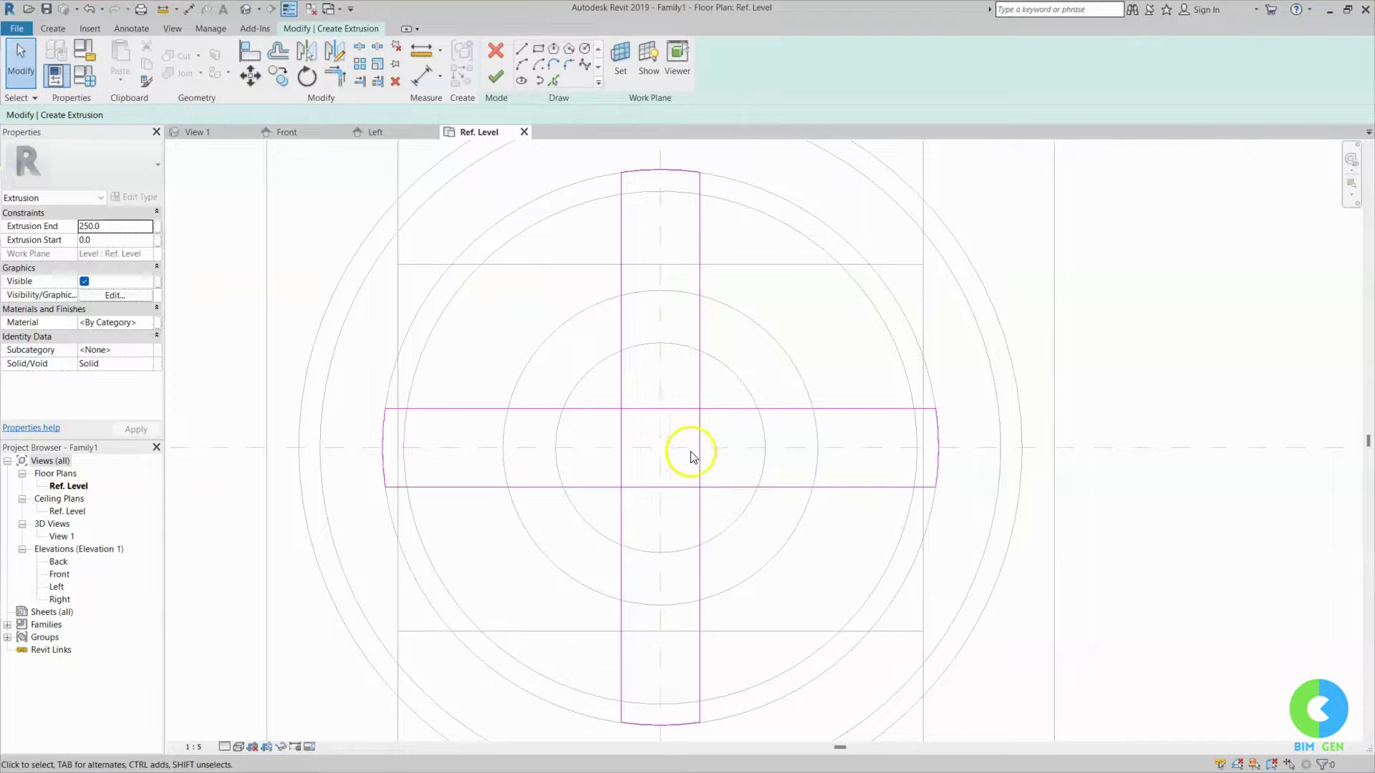
click(360, 47)
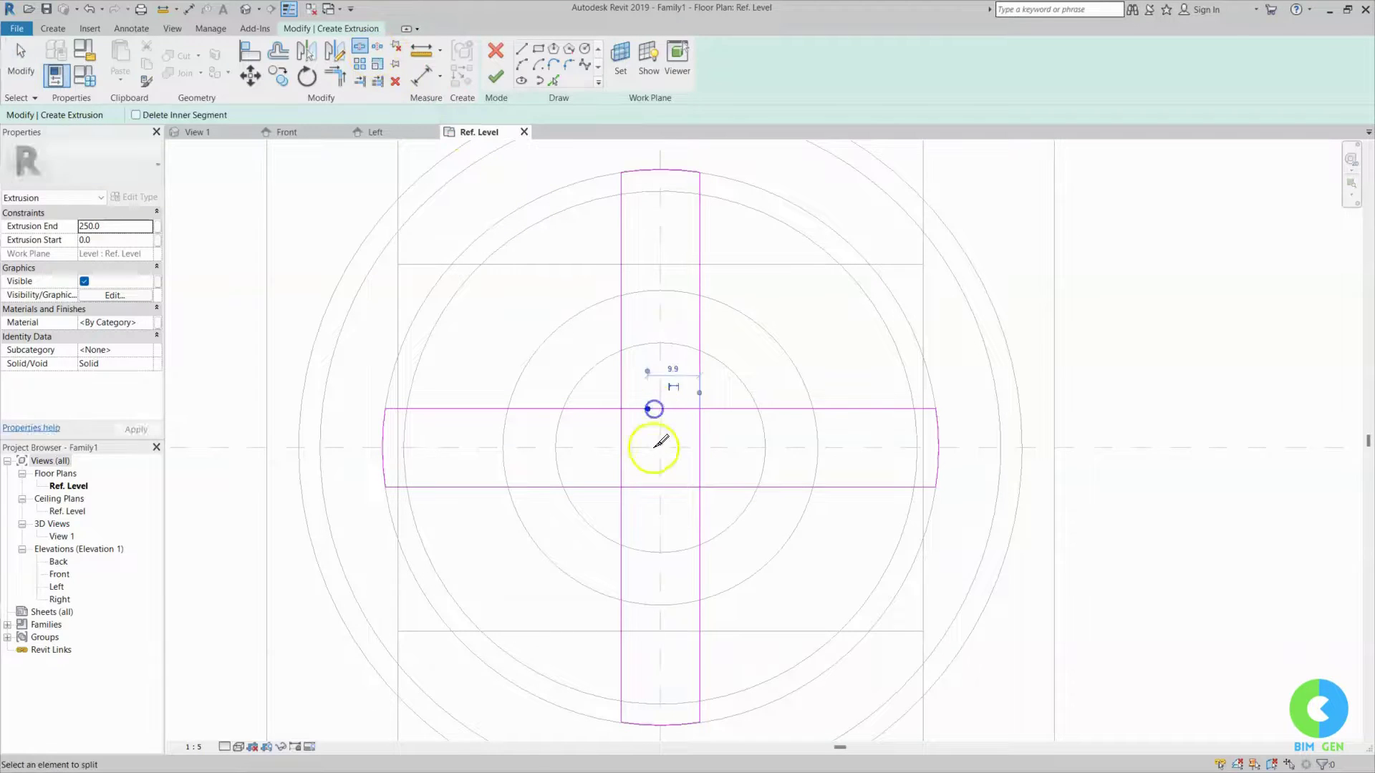
click(704, 456)
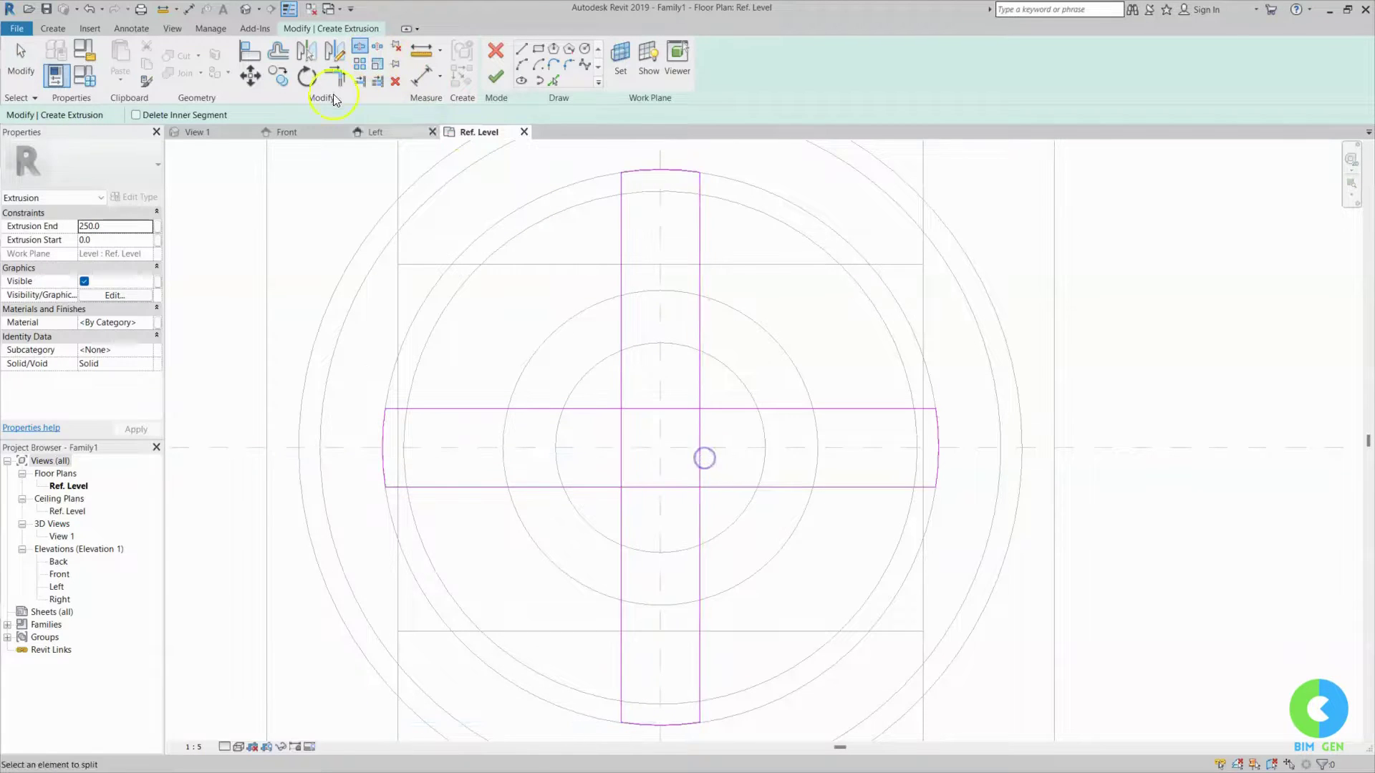
- Trim the split lines at the four inner corners so the two spokes merge into one cross-shaped outline
click(330, 77)
click(621, 365)
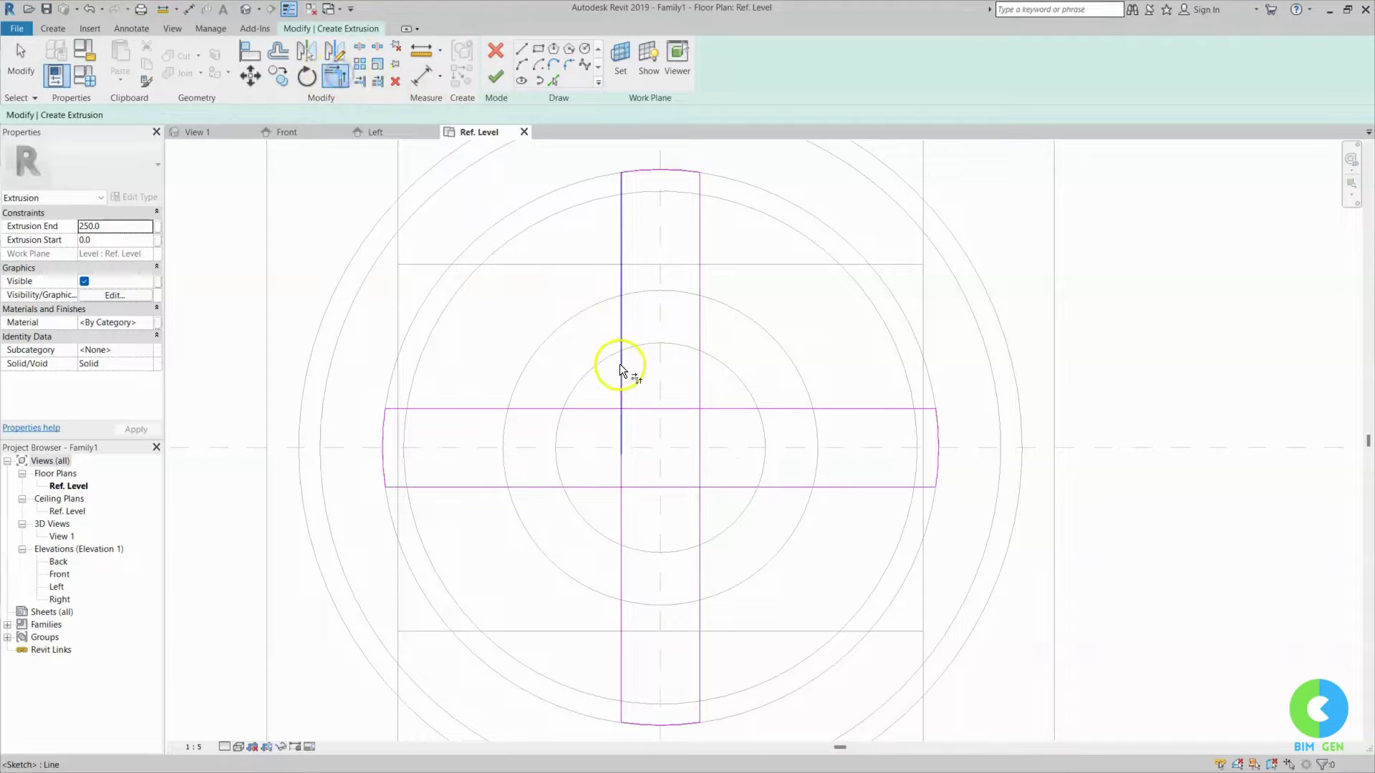
click(604, 408)
click(700, 422)
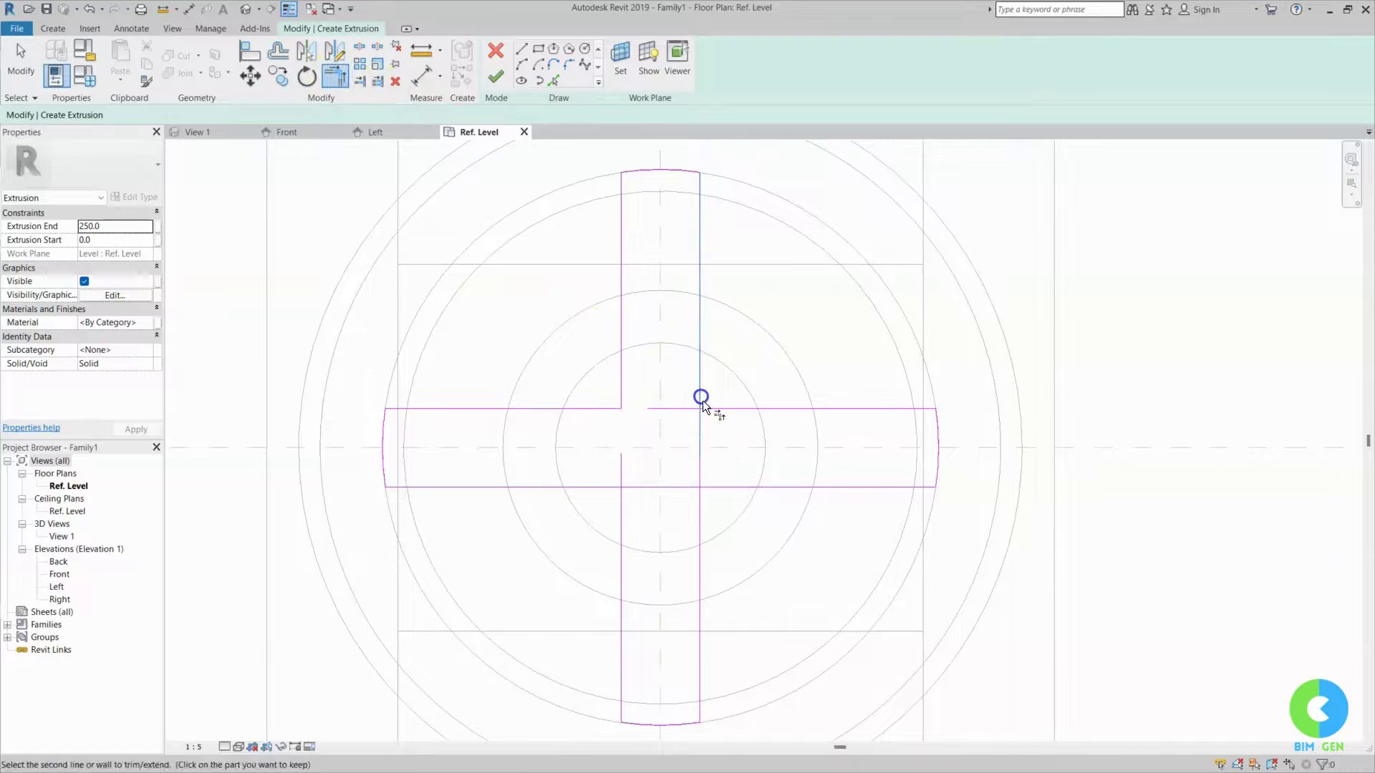
click(719, 410)
click(716, 487)
click(700, 509)
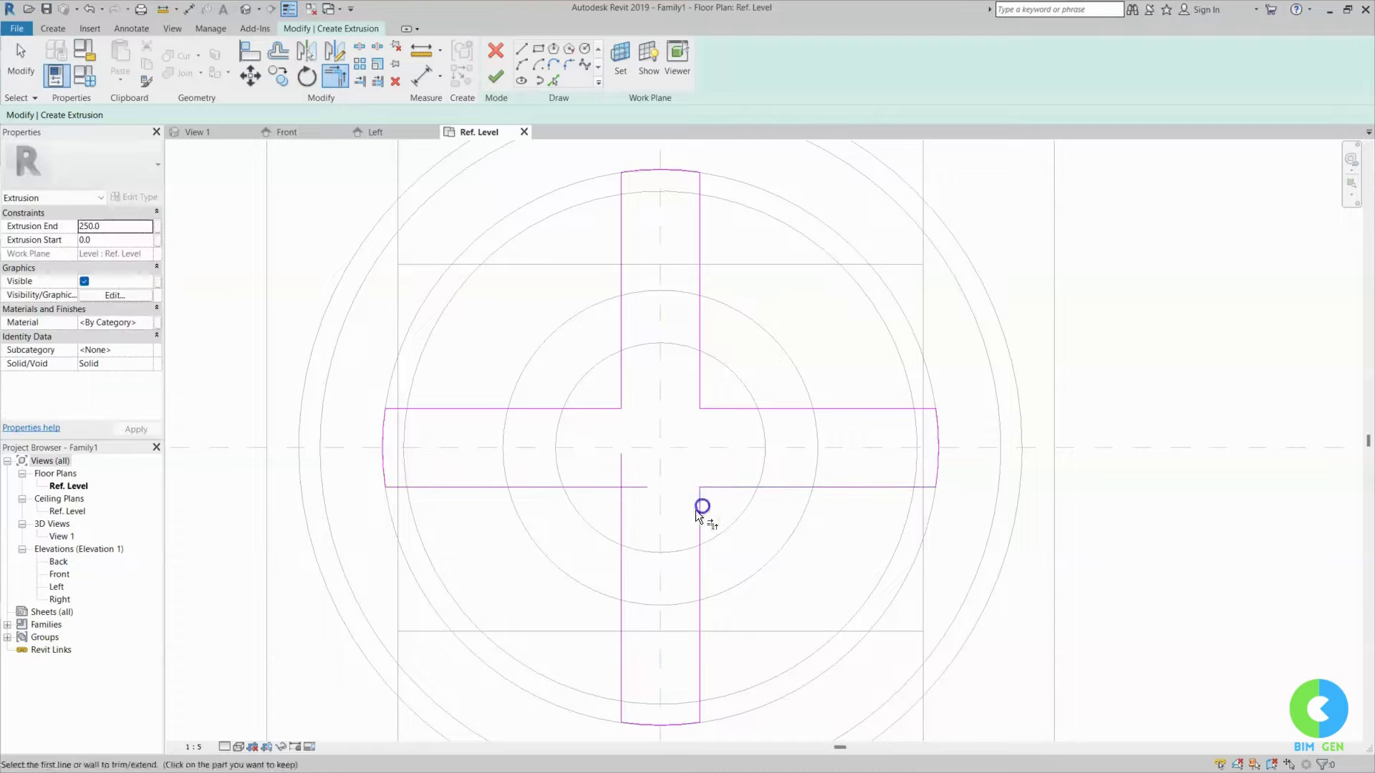
click(622, 517)
click(610, 487)
scroll(611, 390, down, 2)
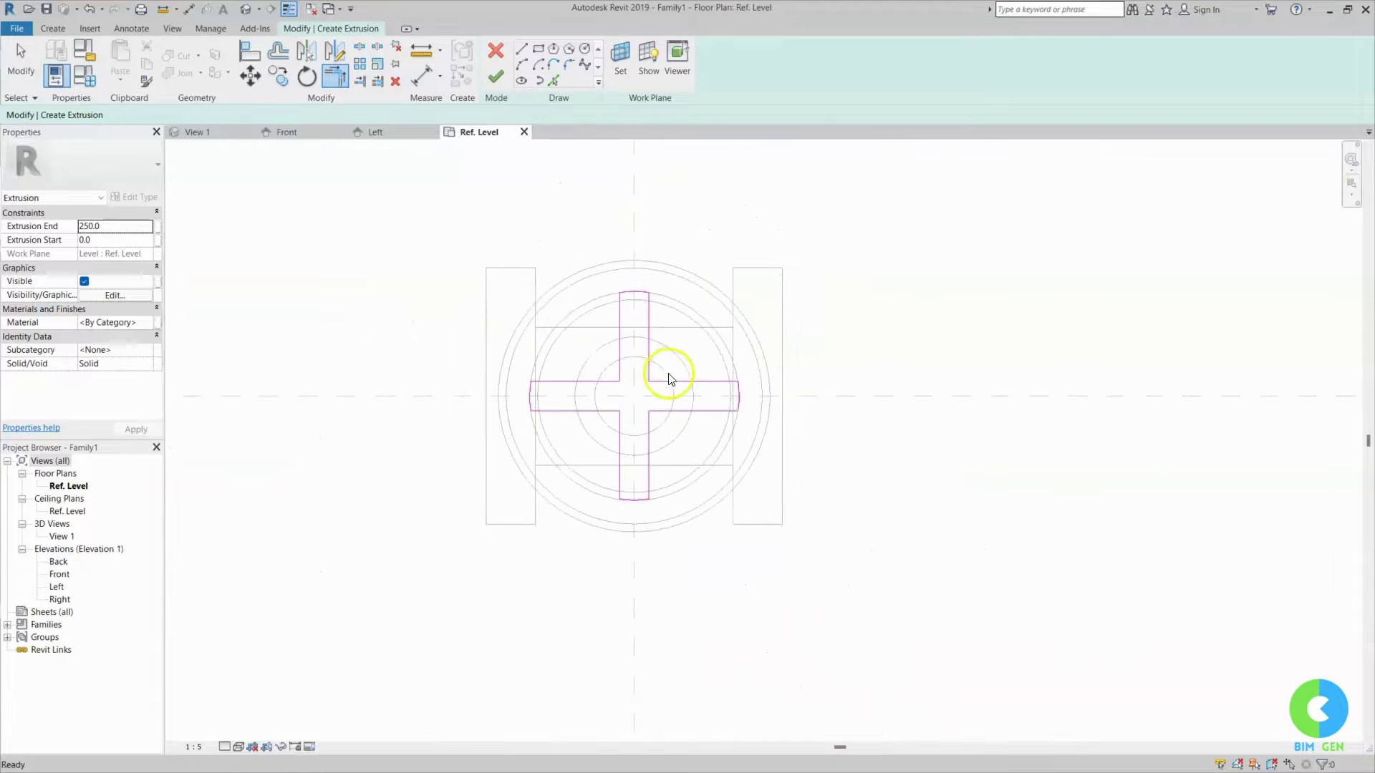
key(Escape)
key(Escape)
- Finish the cross-shaped spoke extrusion and check it in the 3D view
scroll(660, 416, up, 1)
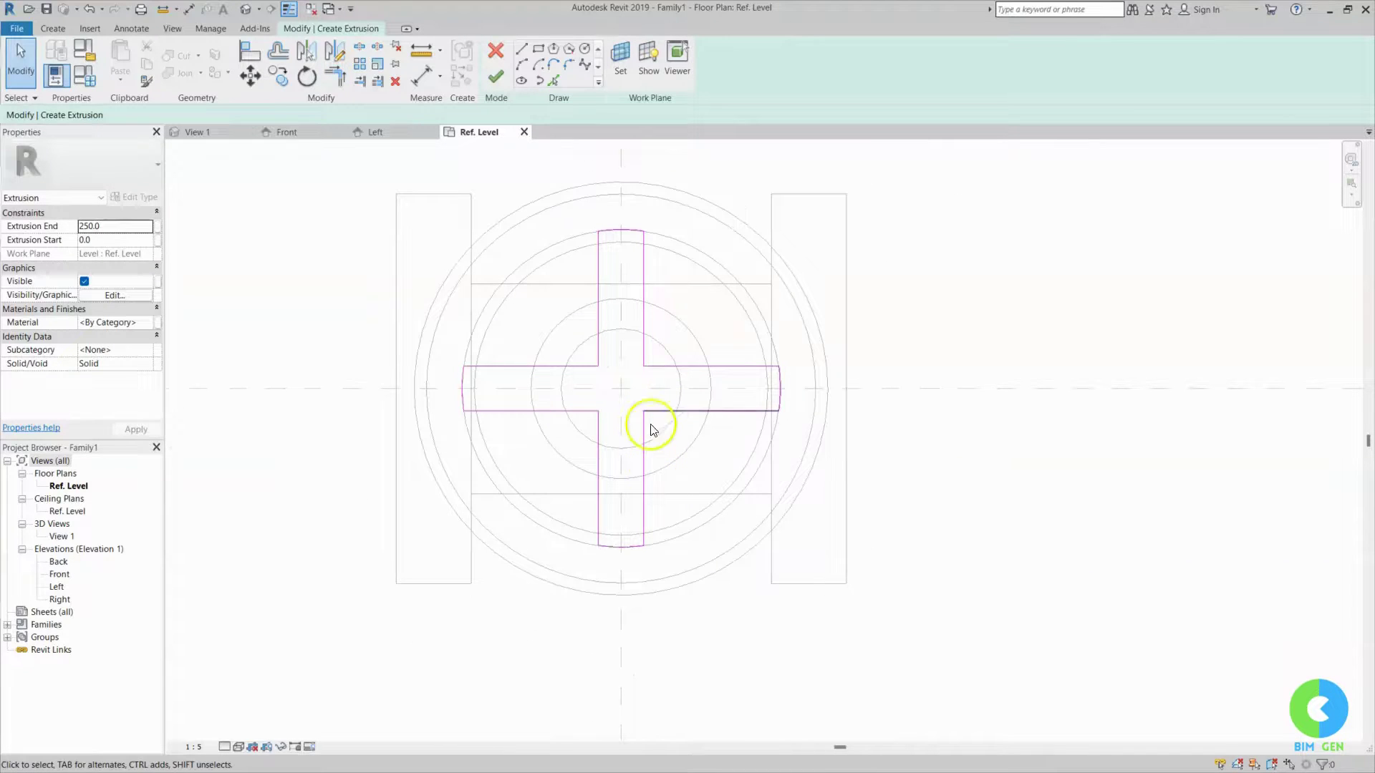
click(495, 85)
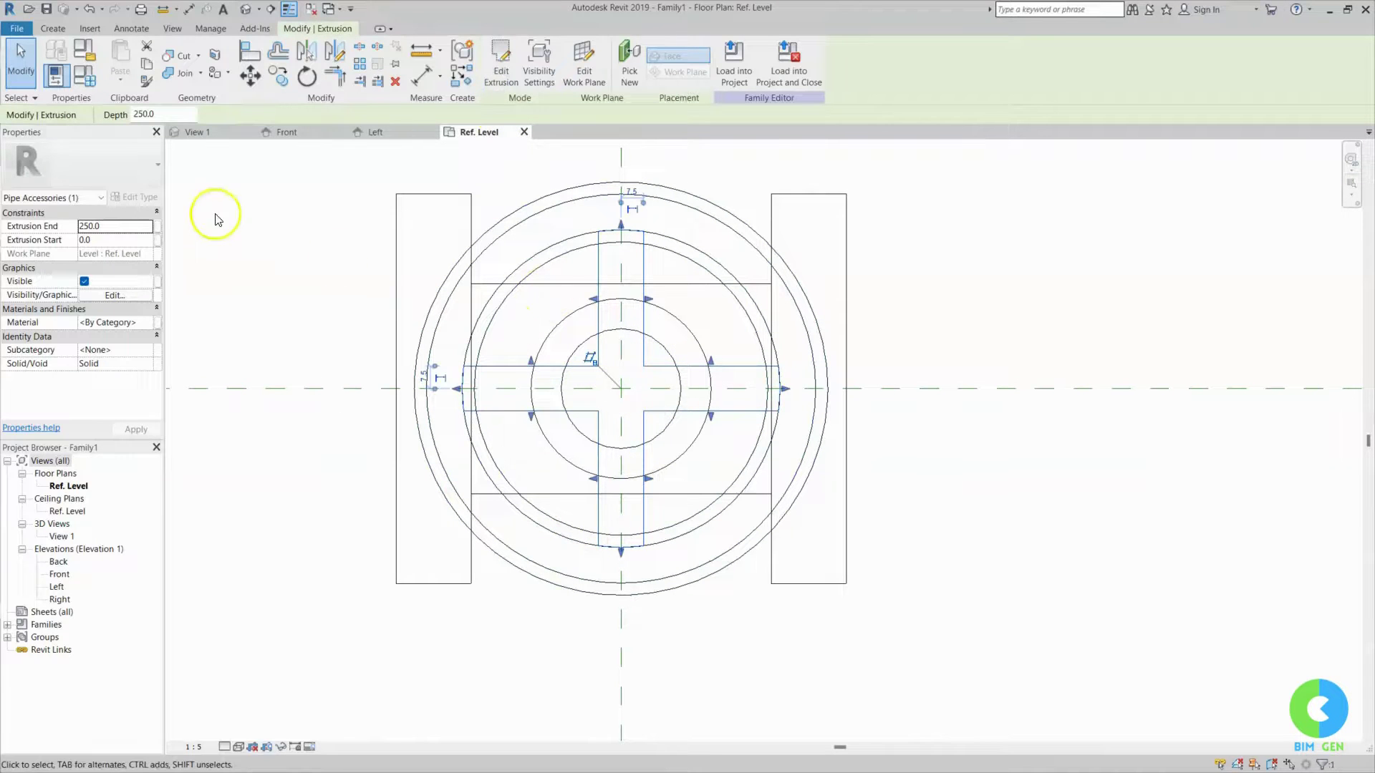
click(207, 136)
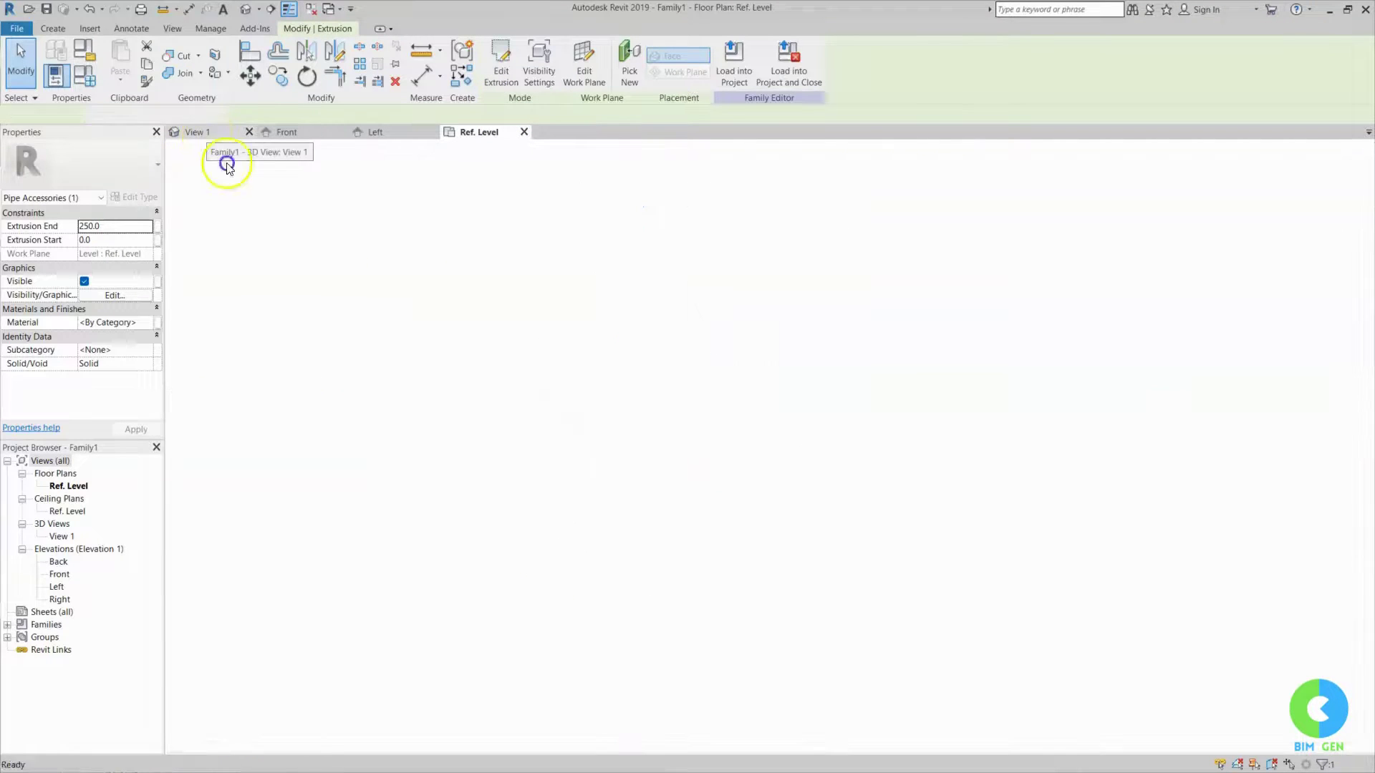
click(569, 285)
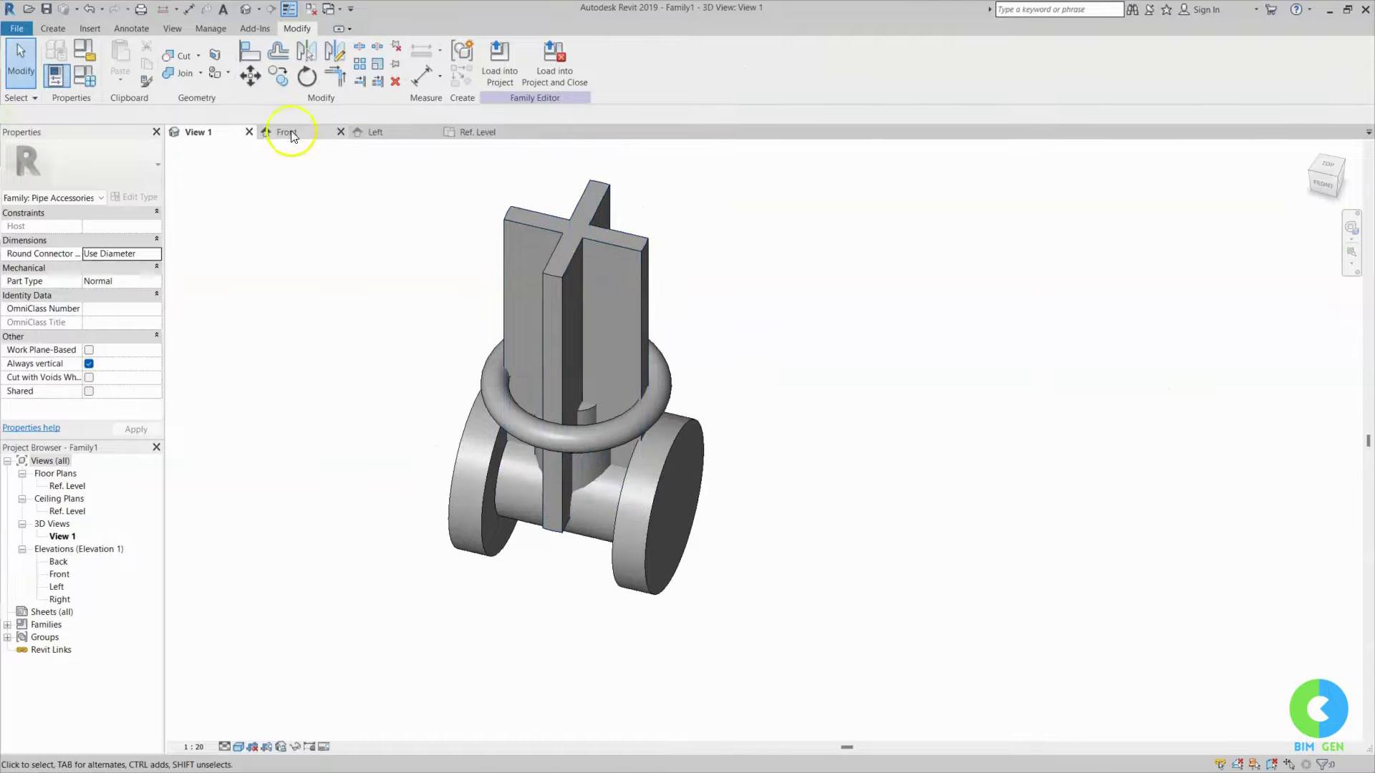
- In the Front elevation, raise the spoke extrusion's lower face to the top of the stem and lock it there
click(286, 132)
drag(661, 501, 645, 414)
click(626, 431)
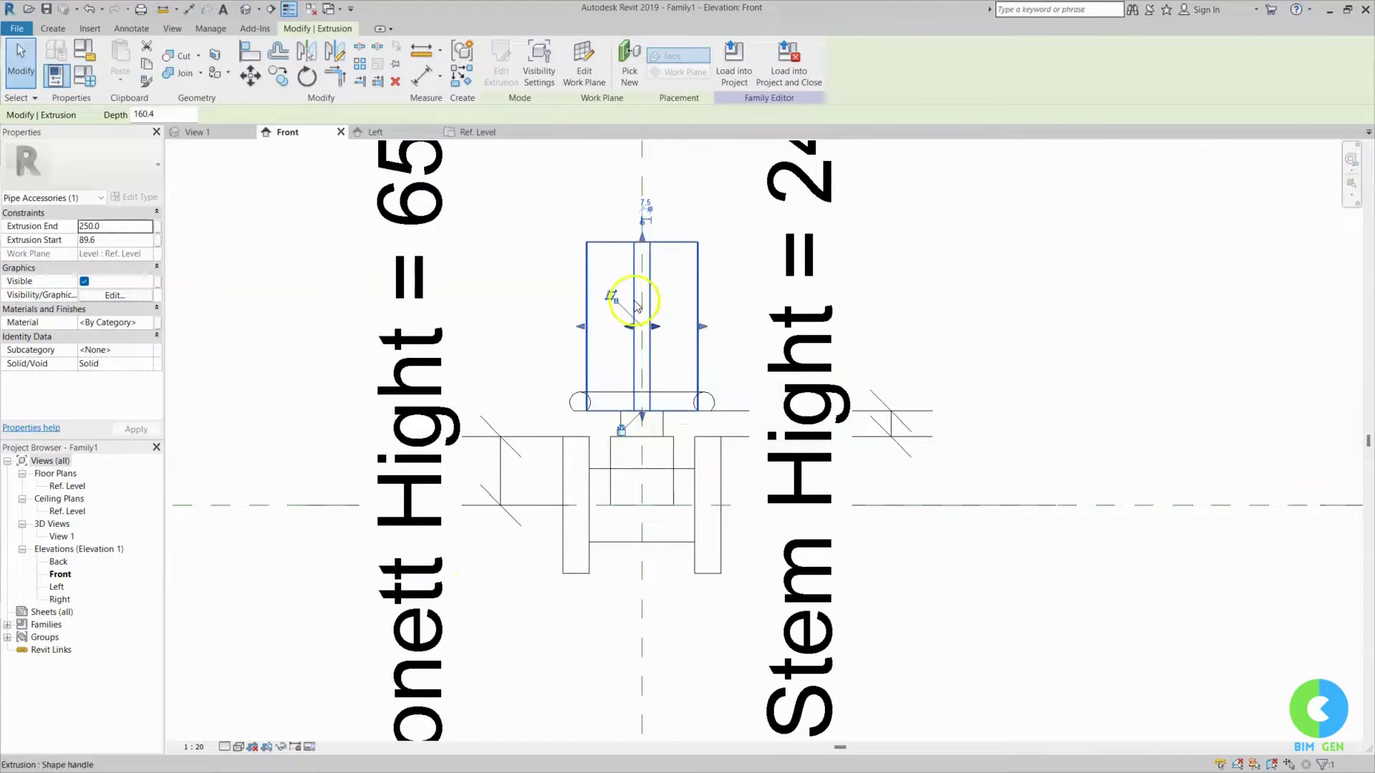
- Lower the spoke extrusion's upper face into the handle's thickness, leaving a depth of about 13.4
click(642, 246)
drag(642, 246, 633, 399)
scroll(633, 398, up, 5)
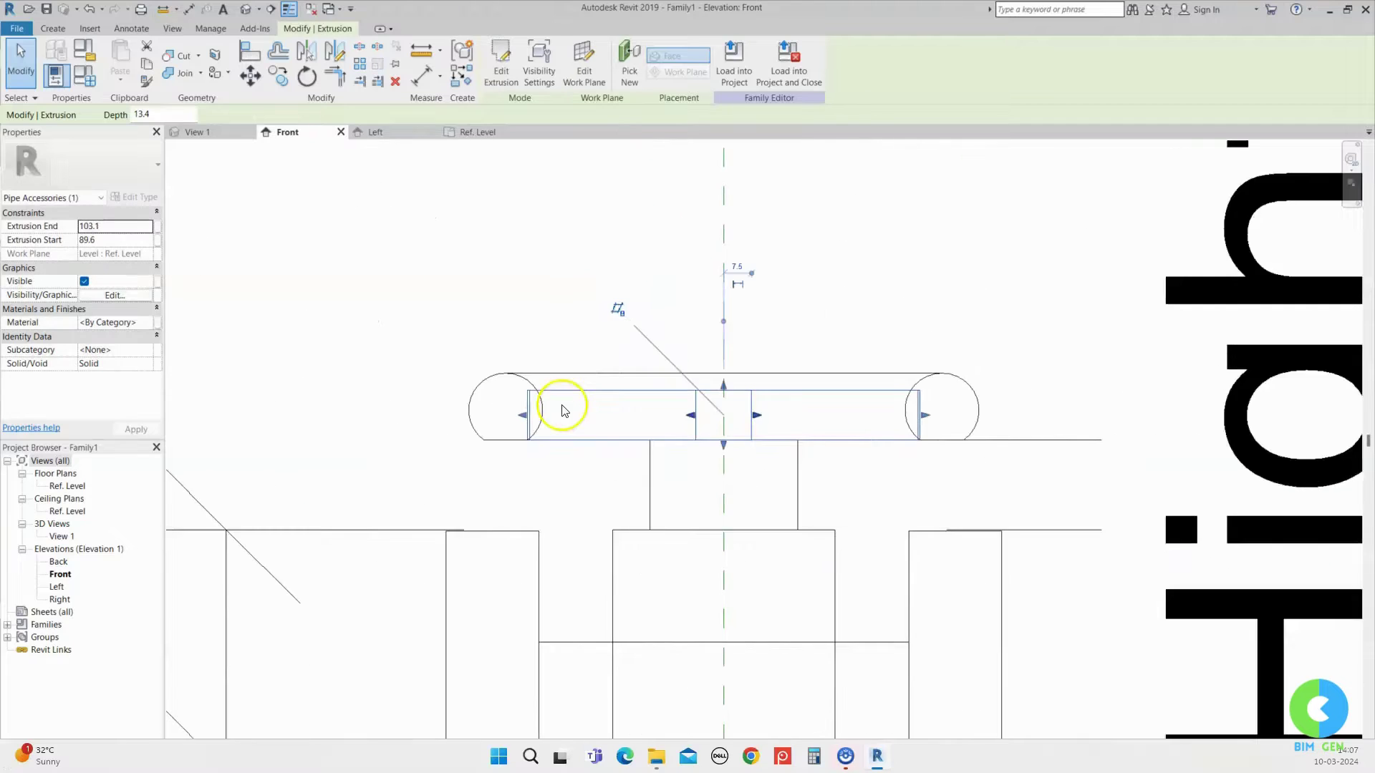
- Add an aligned dimension to the thickness of the cross-shaped spokes in the Front elevation
scroll(562, 410, up, 2)
key(Escape)
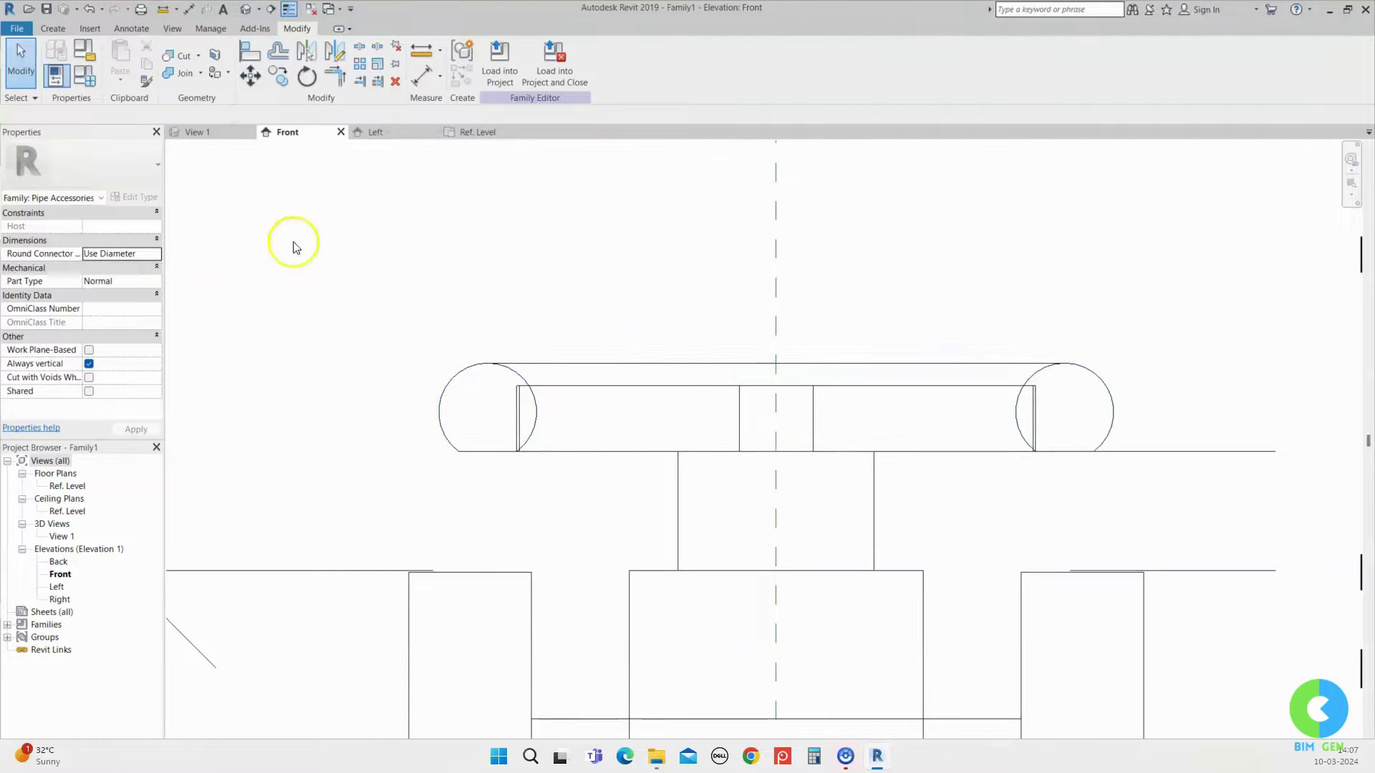
click(131, 27)
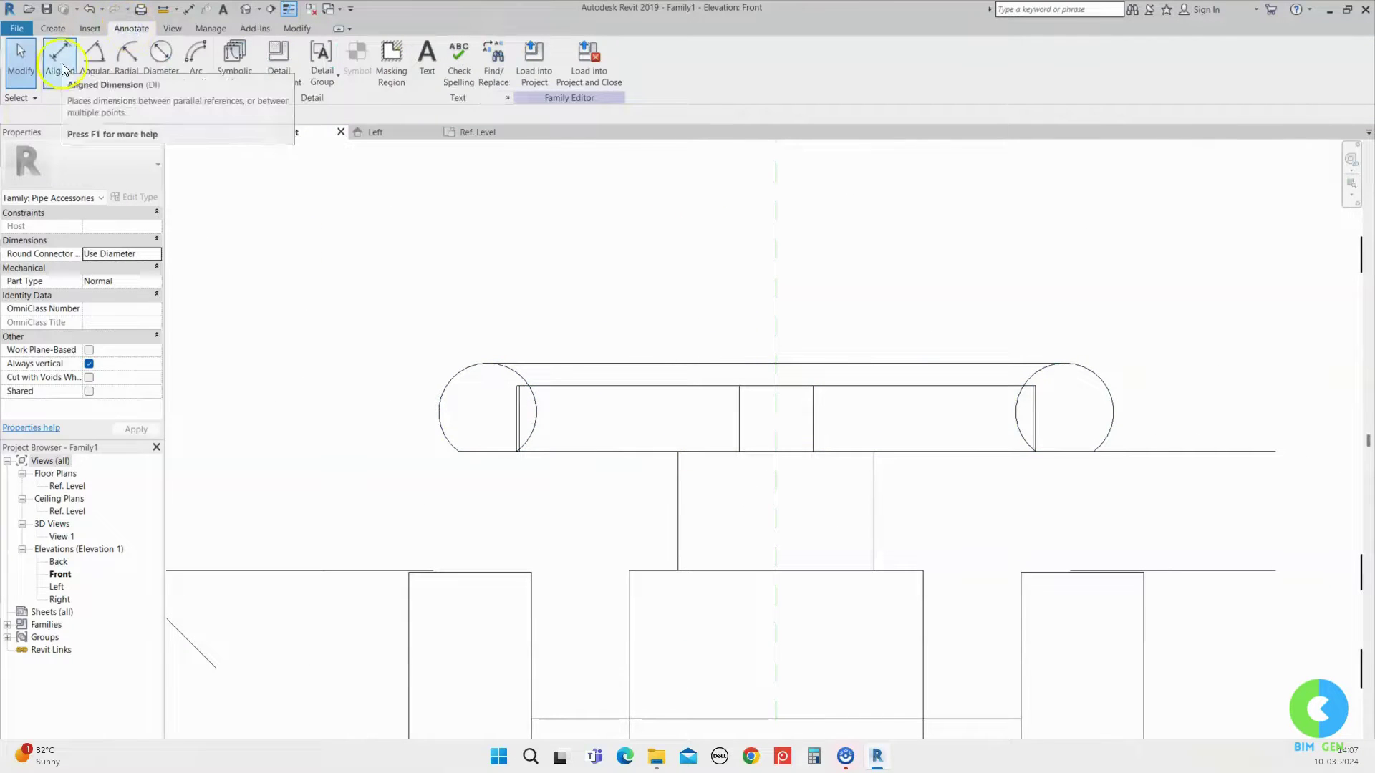
click(62, 70)
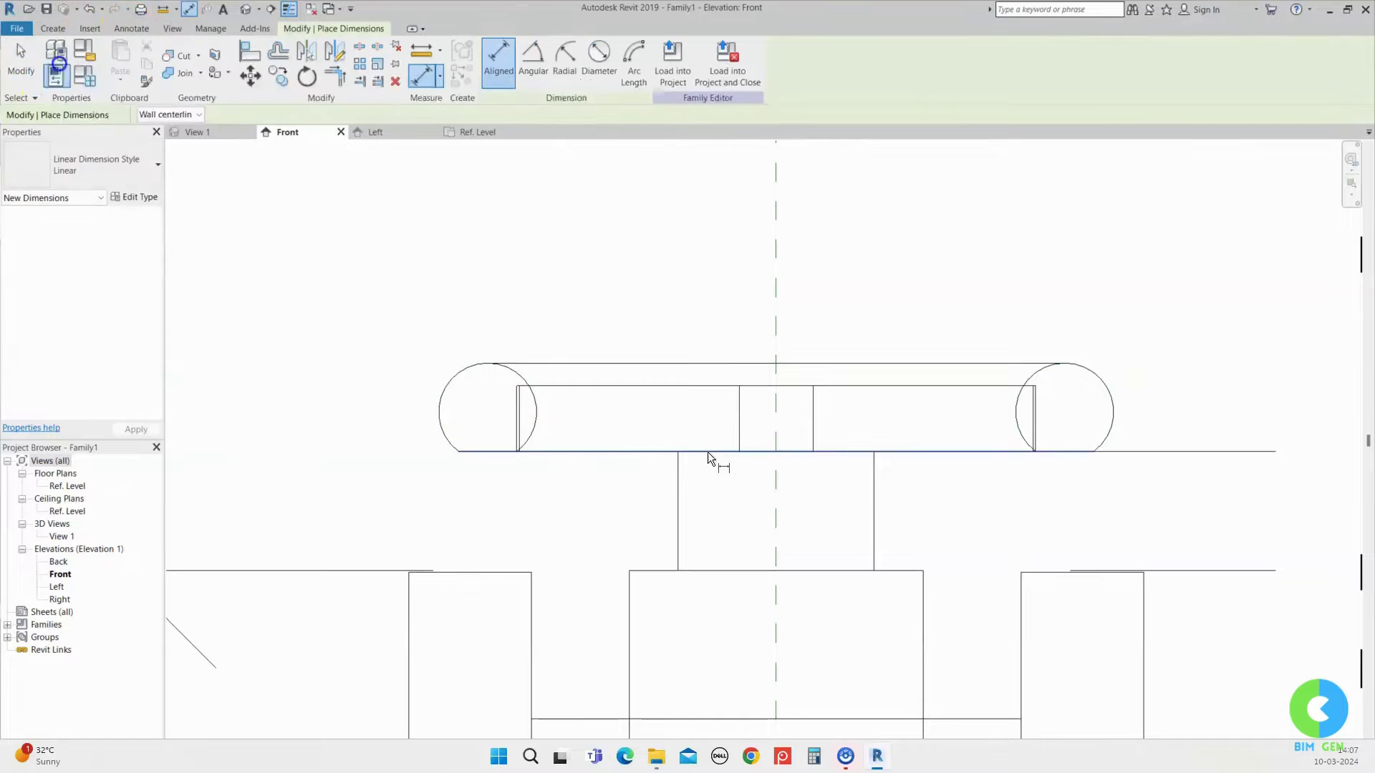
click(586, 392)
click(694, 381)
scroll(506, 393, down, 3)
key(Escape)
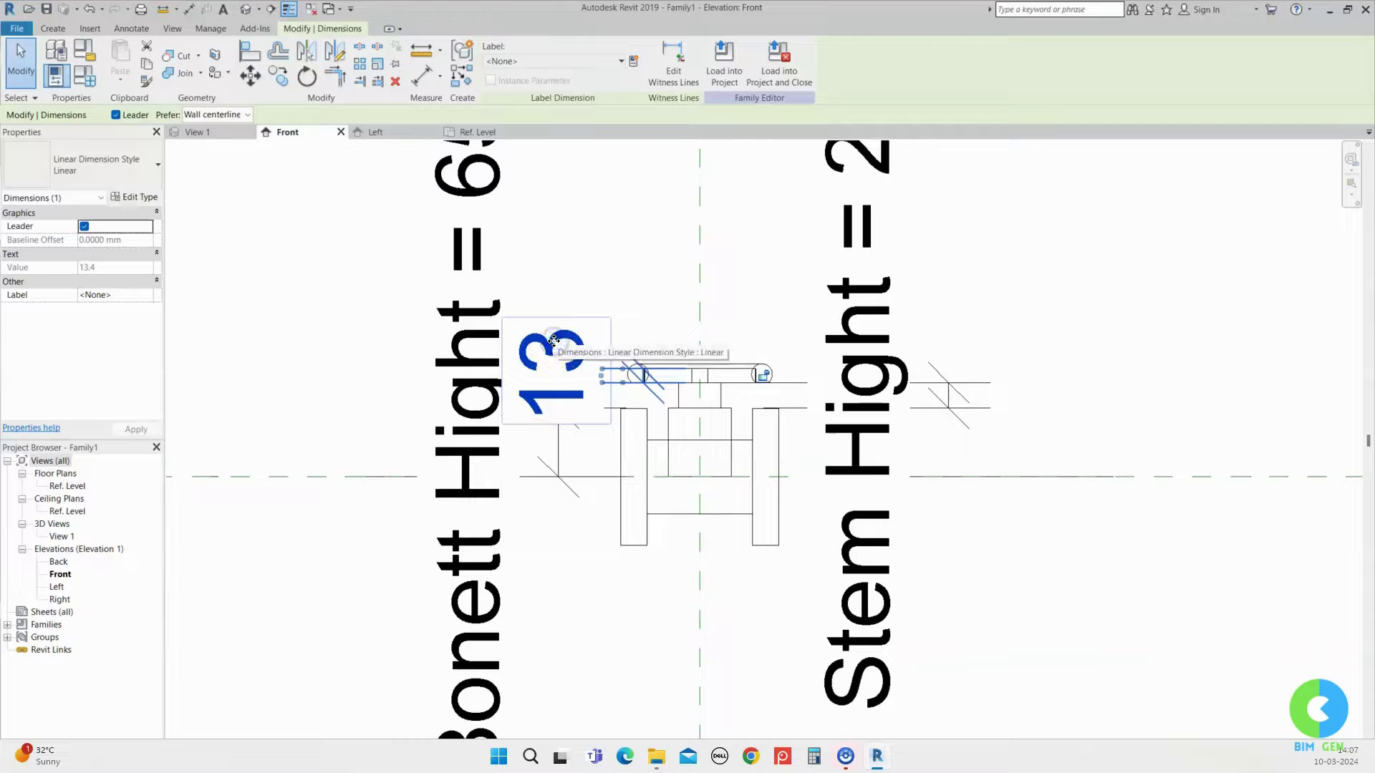
- Label the spoke thickness dimension with a new type parameter named Handle PicUp Thickness, grouped under Constraints
click(633, 61)
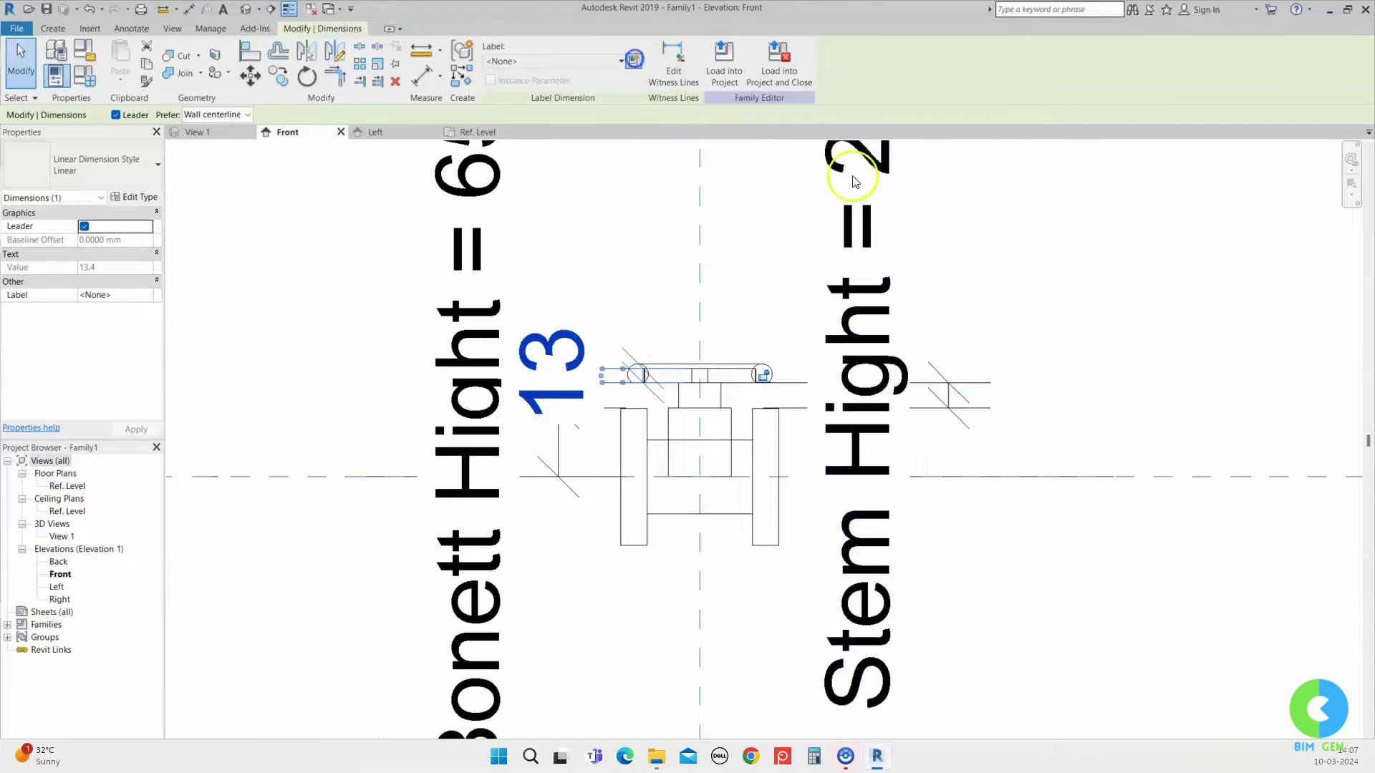
click(1032, 380)
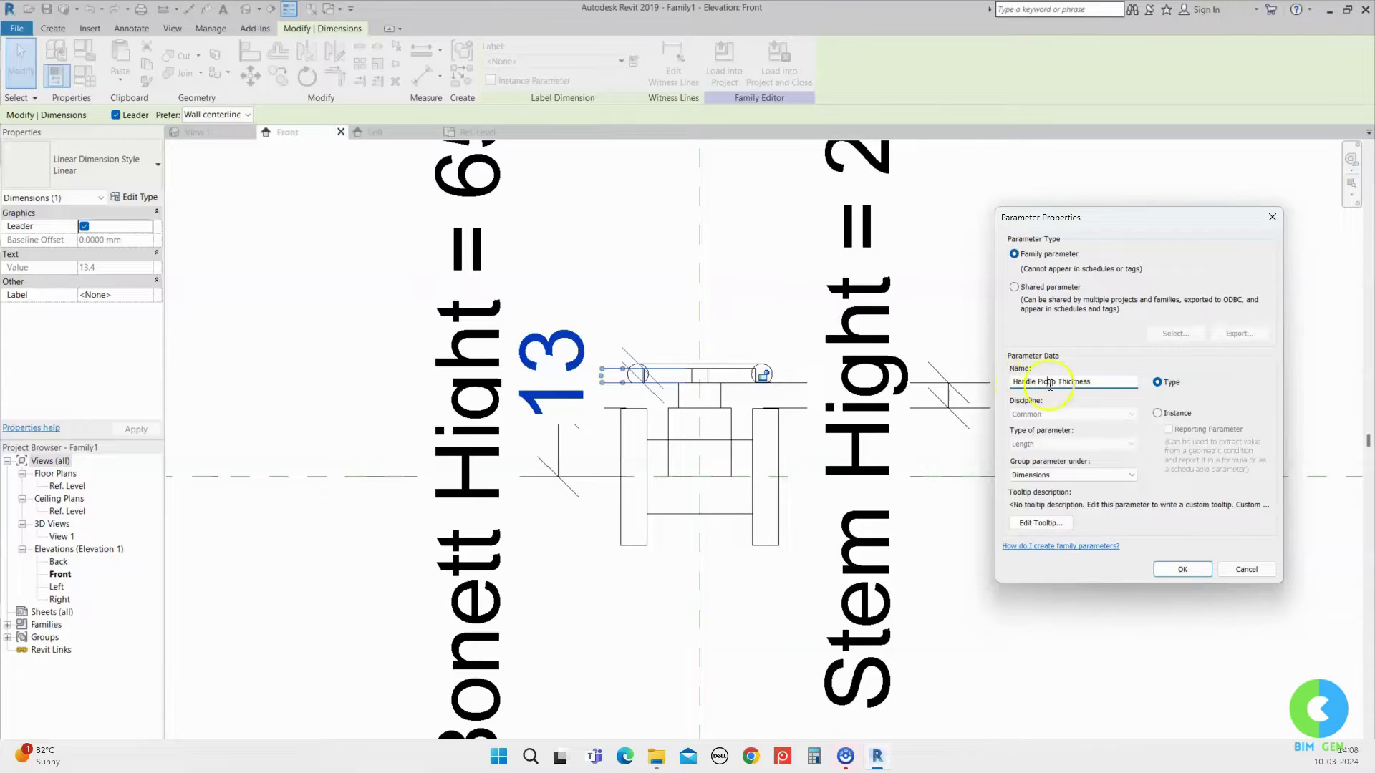
click(1068, 475)
scroll(1058, 517, up, 2)
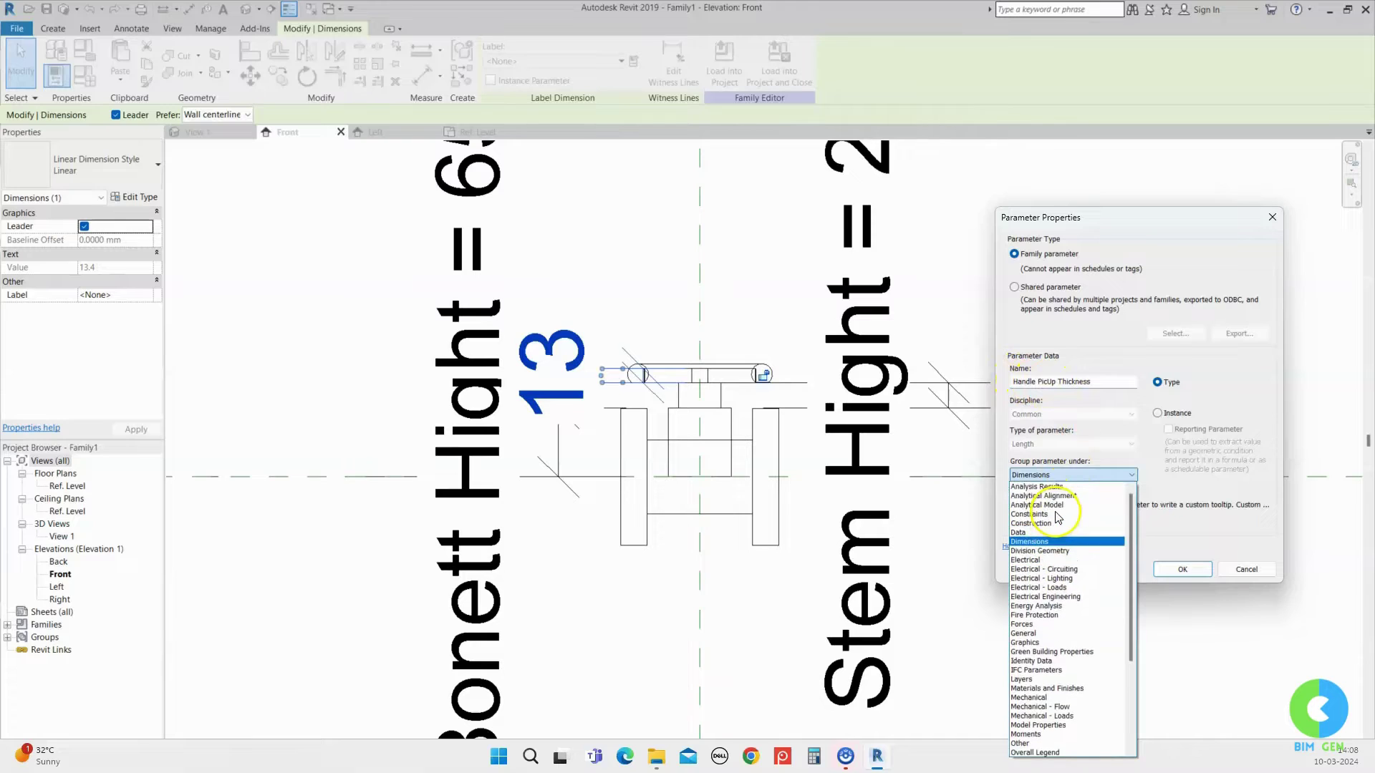
click(1057, 515)
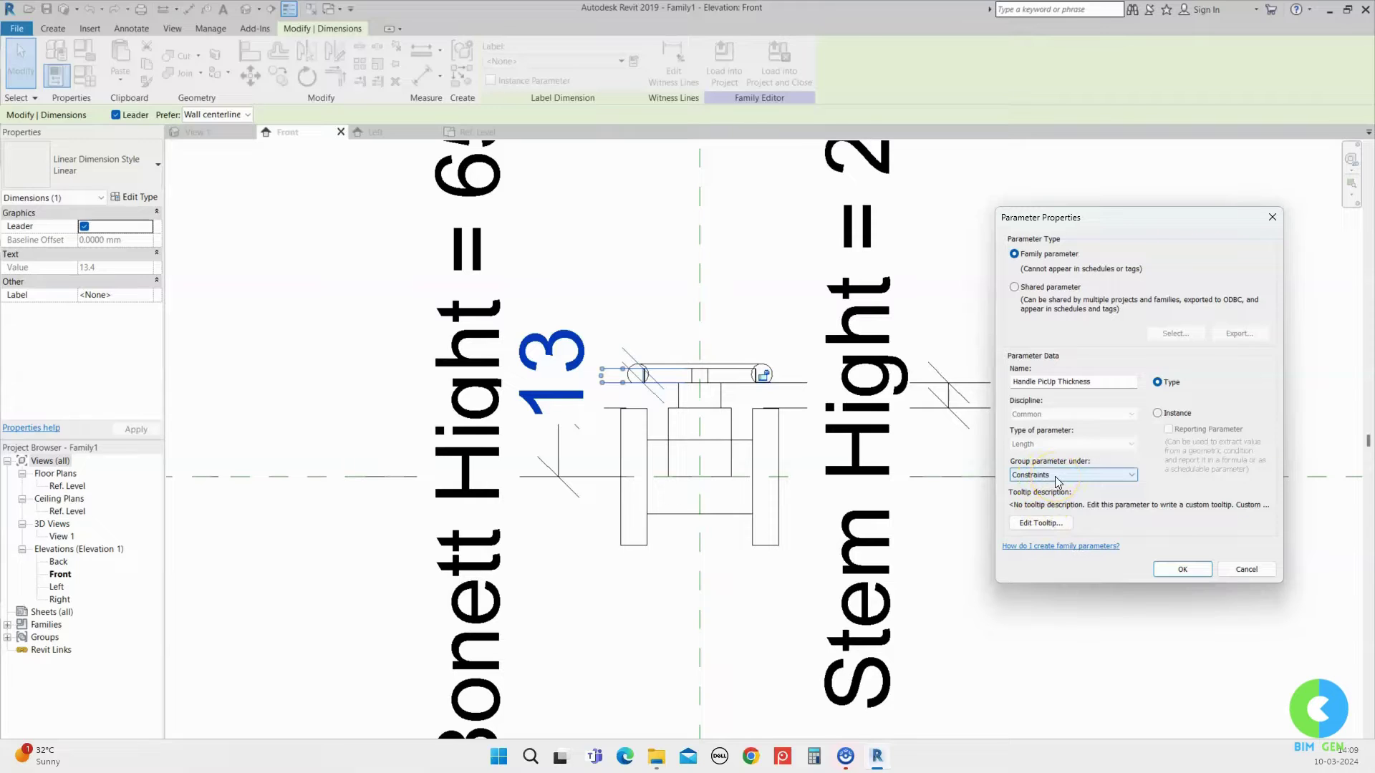
click(1180, 570)
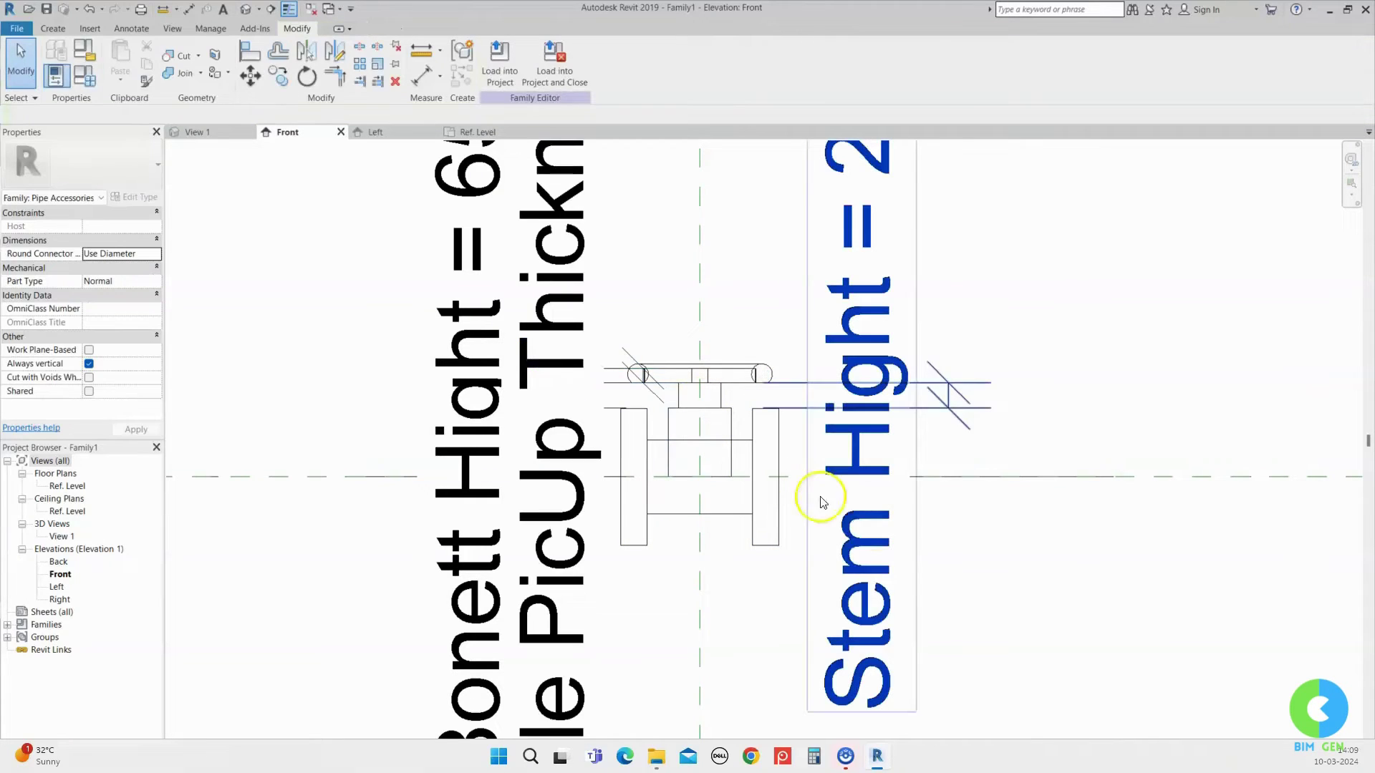
- Set the Handle Diameter parameter to 150 and inspect the resized handle and spokes in the 3D view
click(188, 131)
shift+middle_drag(518, 251, 897, 445)
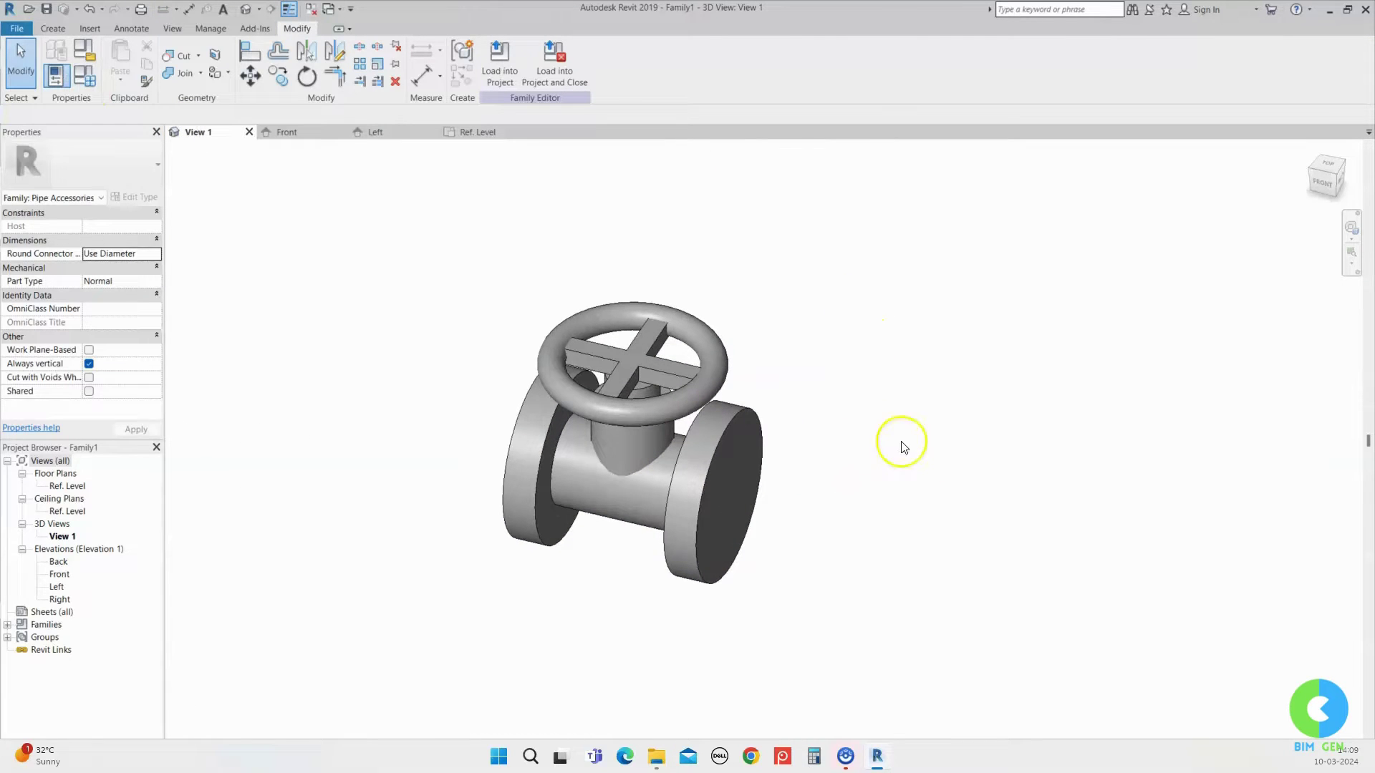
click(648, 366)
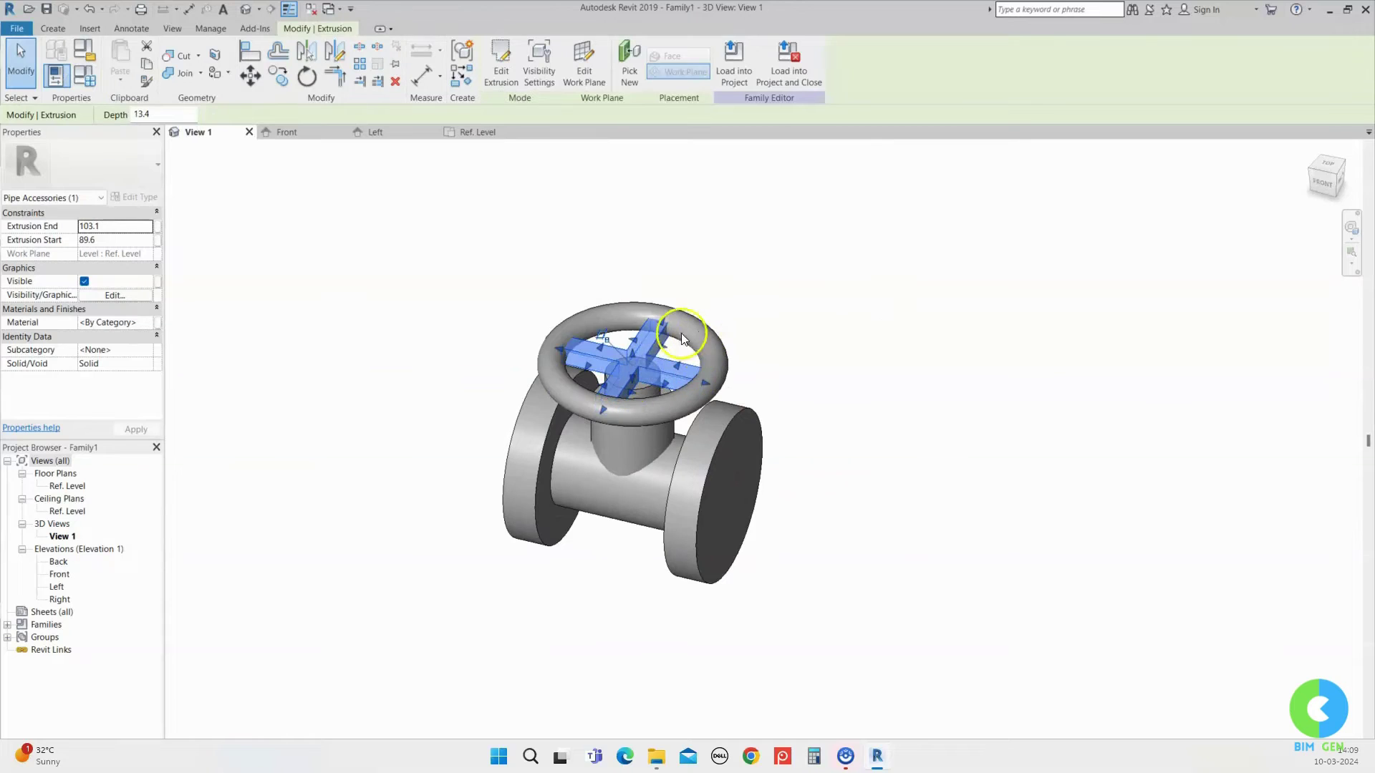
click(82, 78)
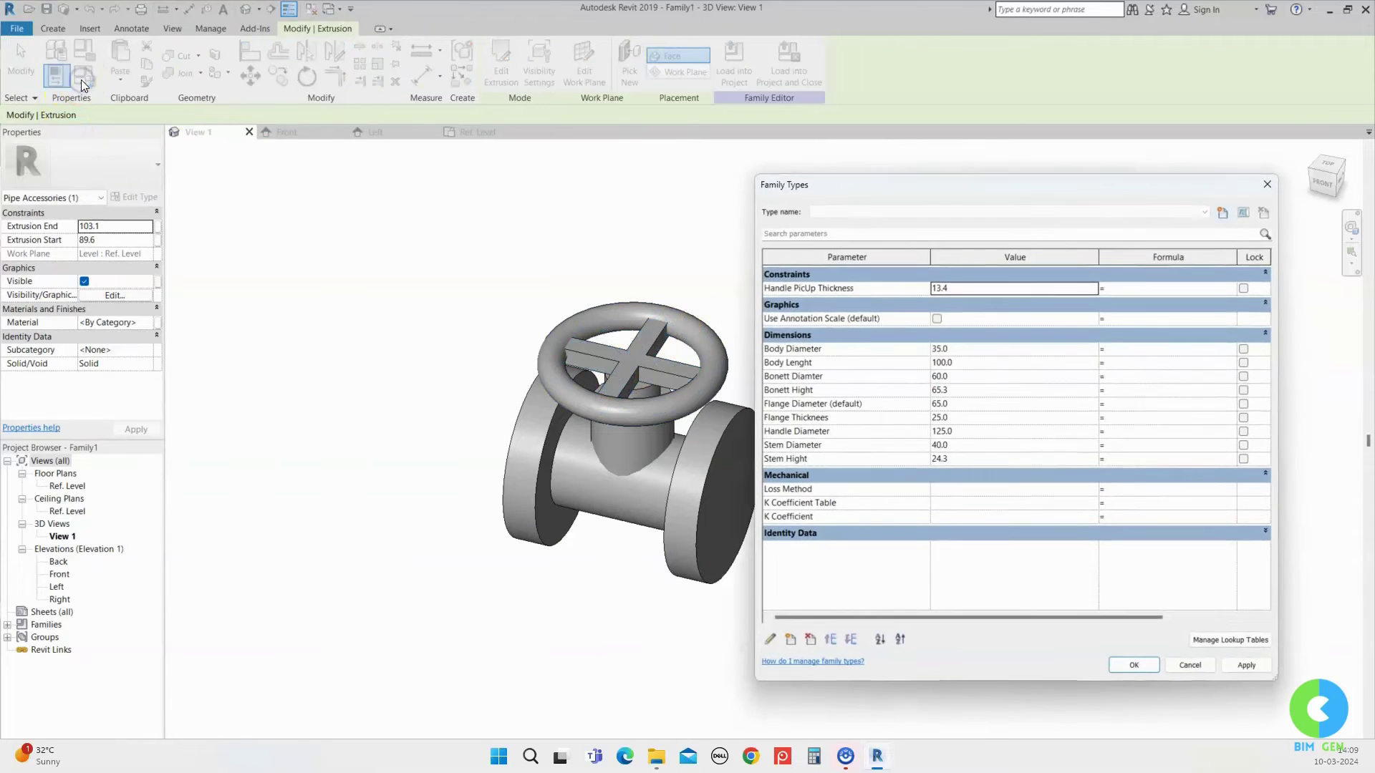
click(975, 432)
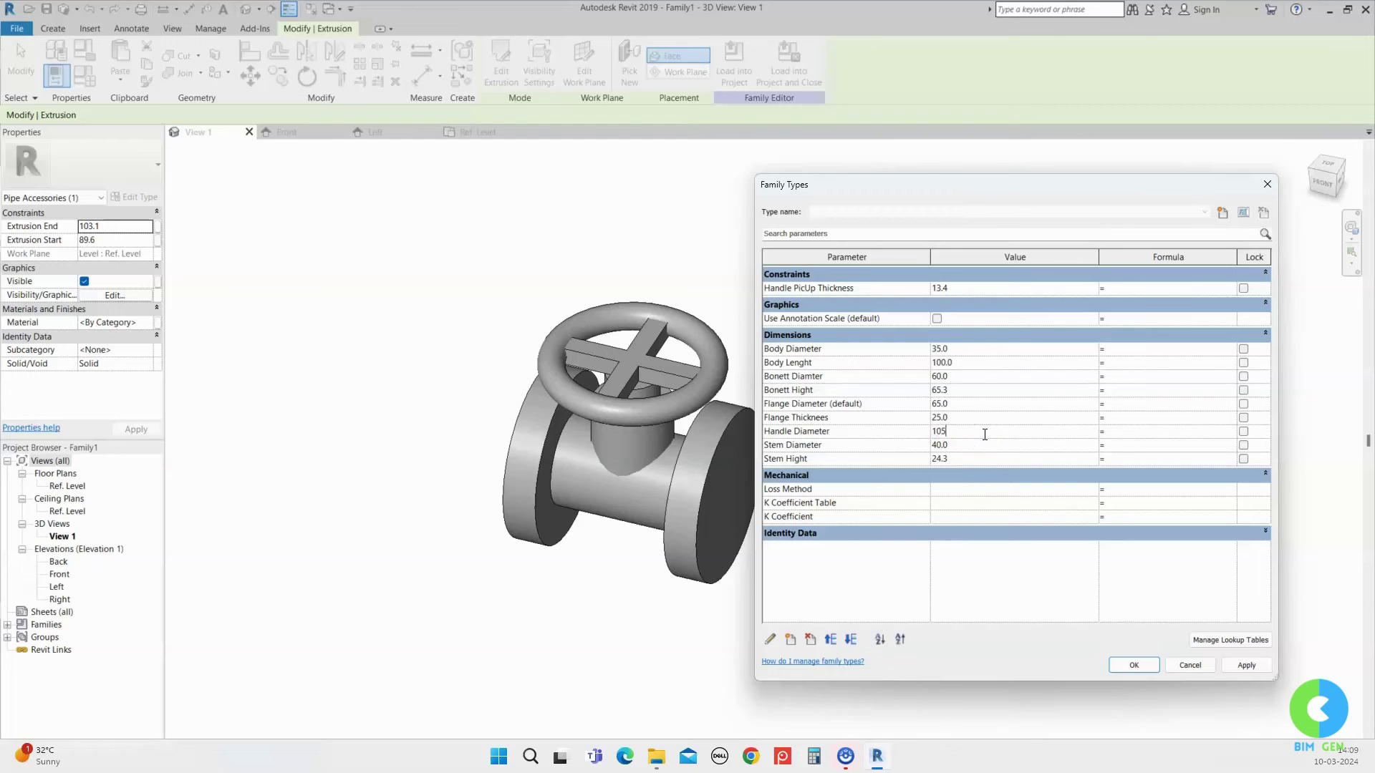
text(150)
click(1271, 667)
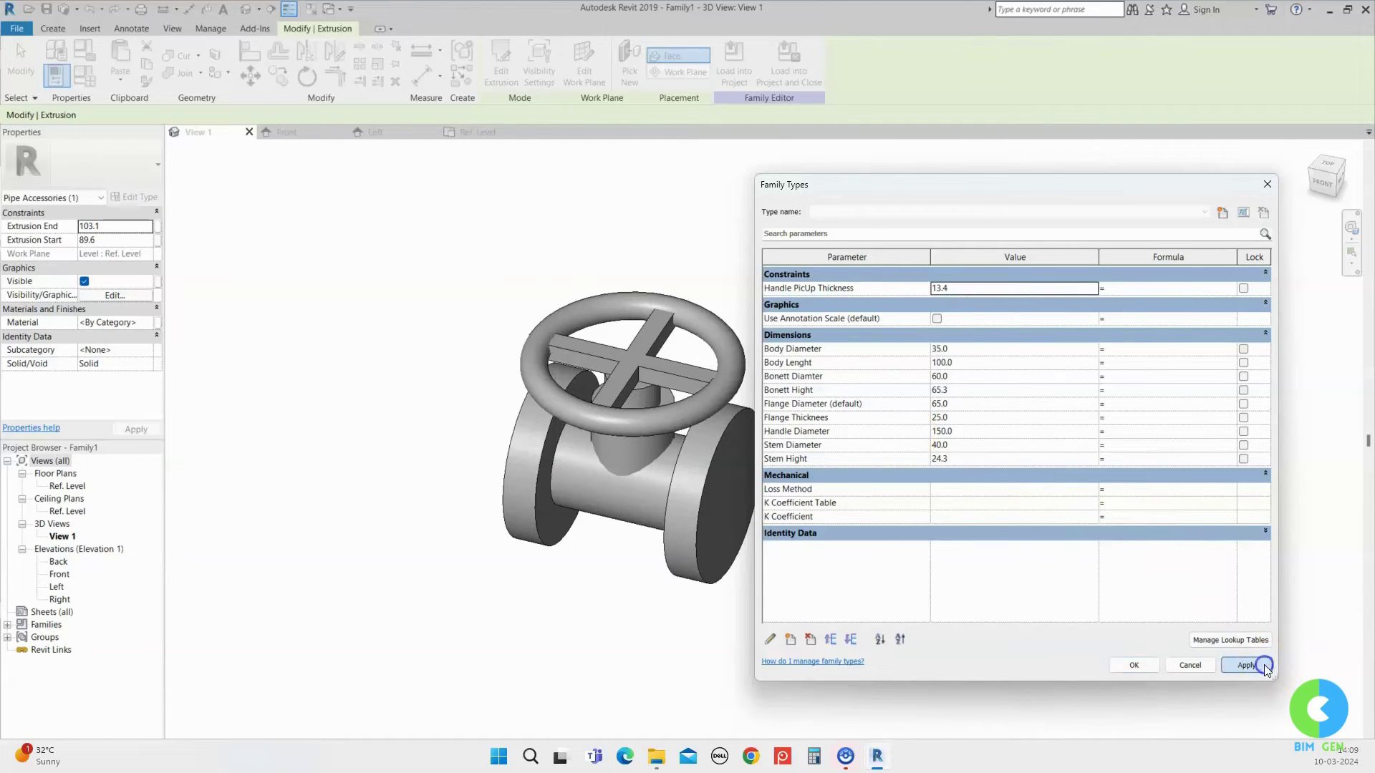
click(1175, 659)
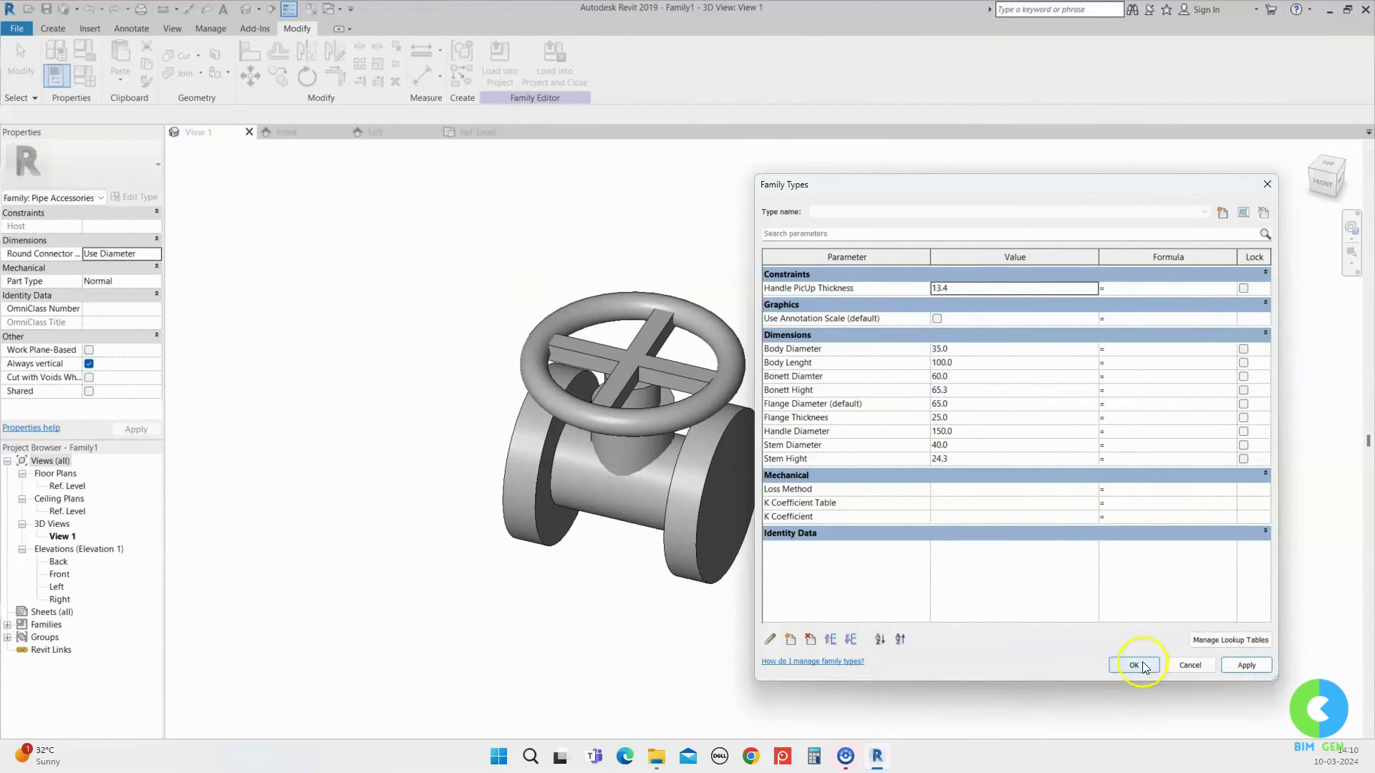
click(1141, 665)
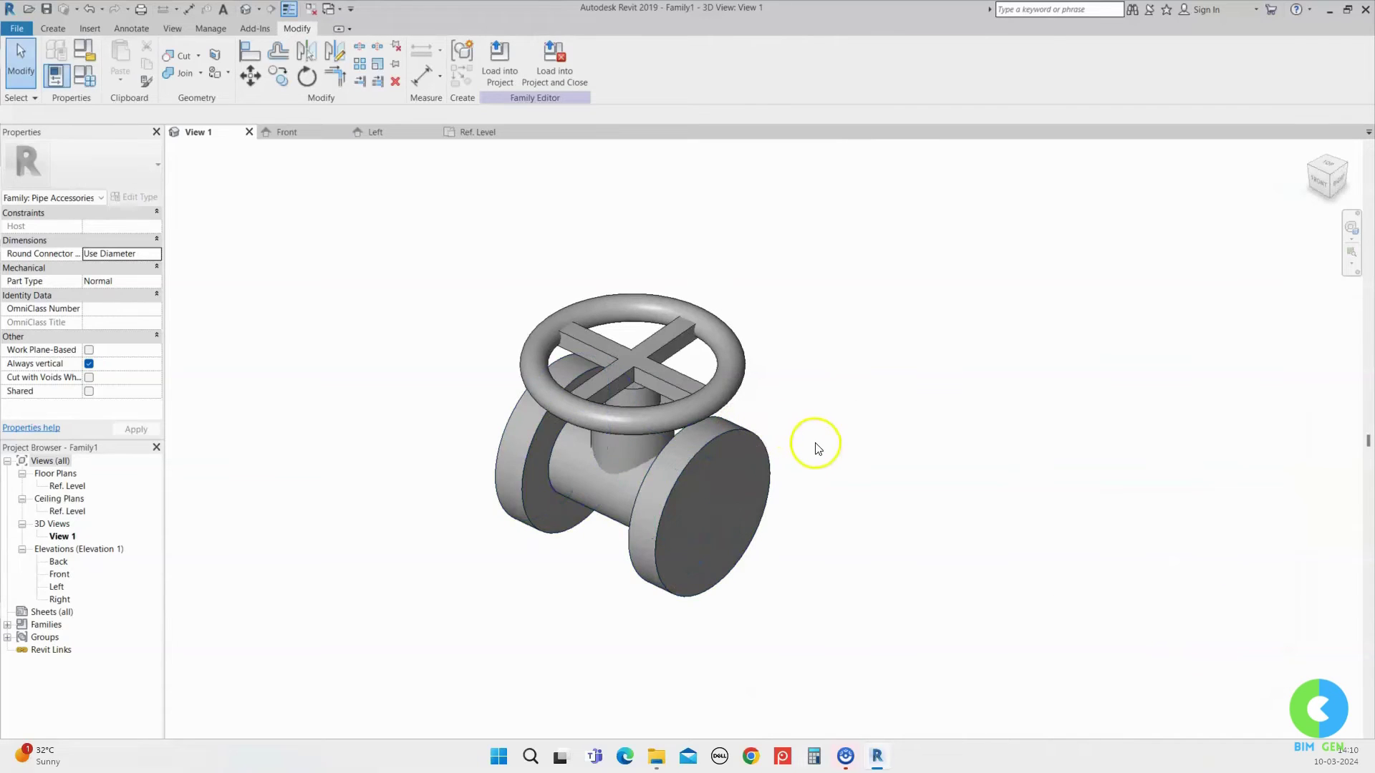
shift+middle_drag(816, 447, 694, 534)
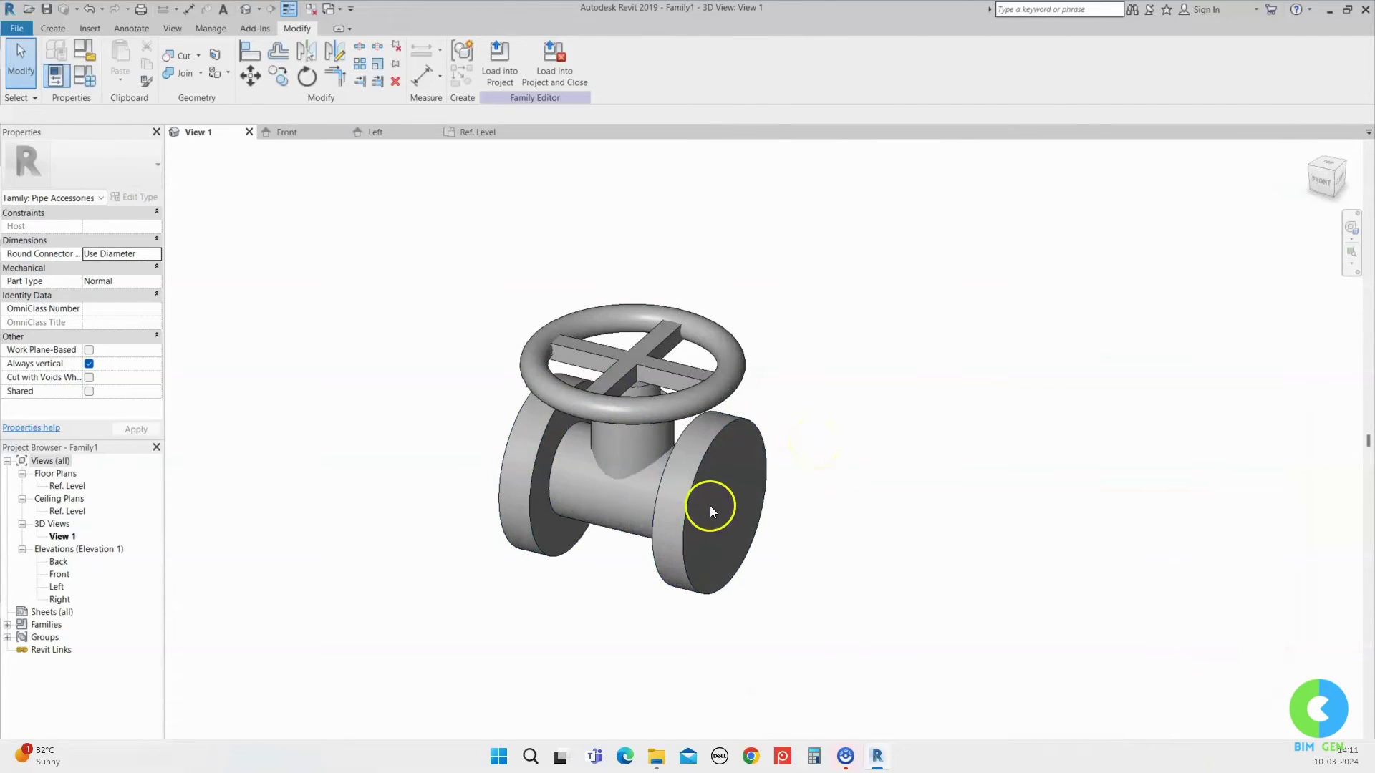